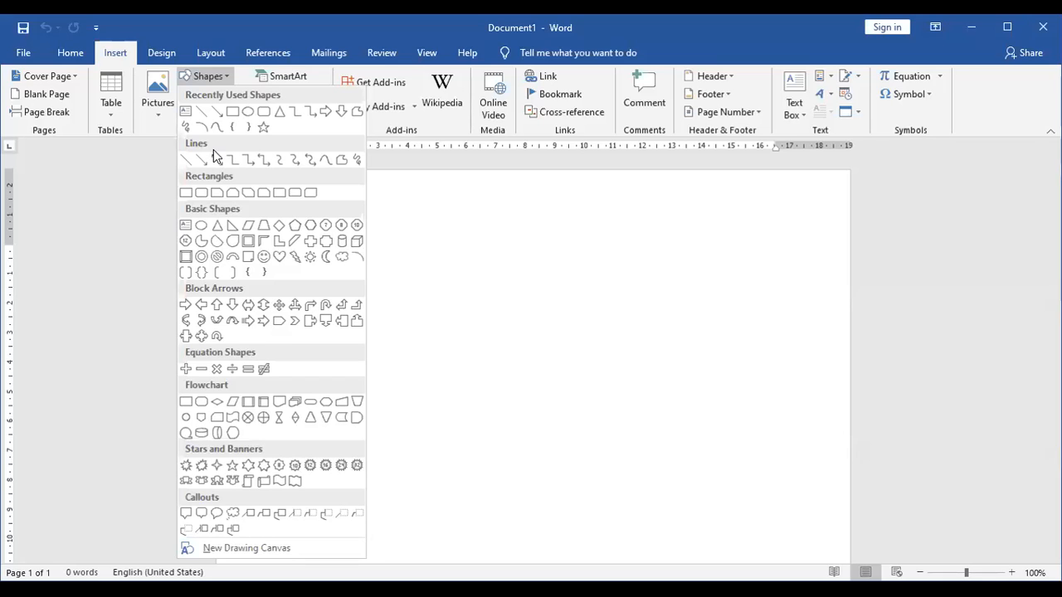
pyautogui.click(603, 367)
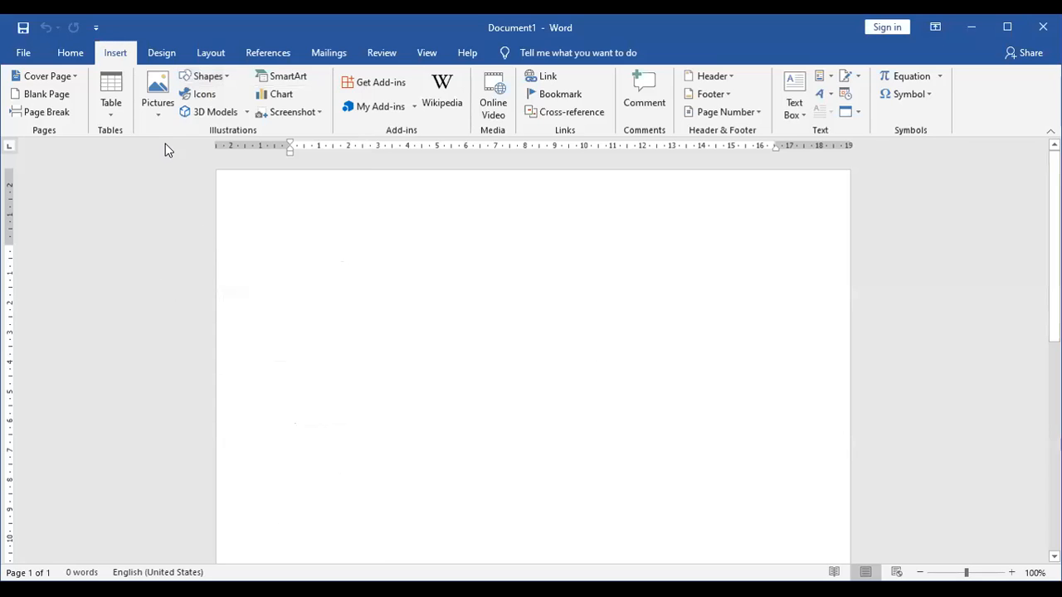
pyautogui.click(223, 73)
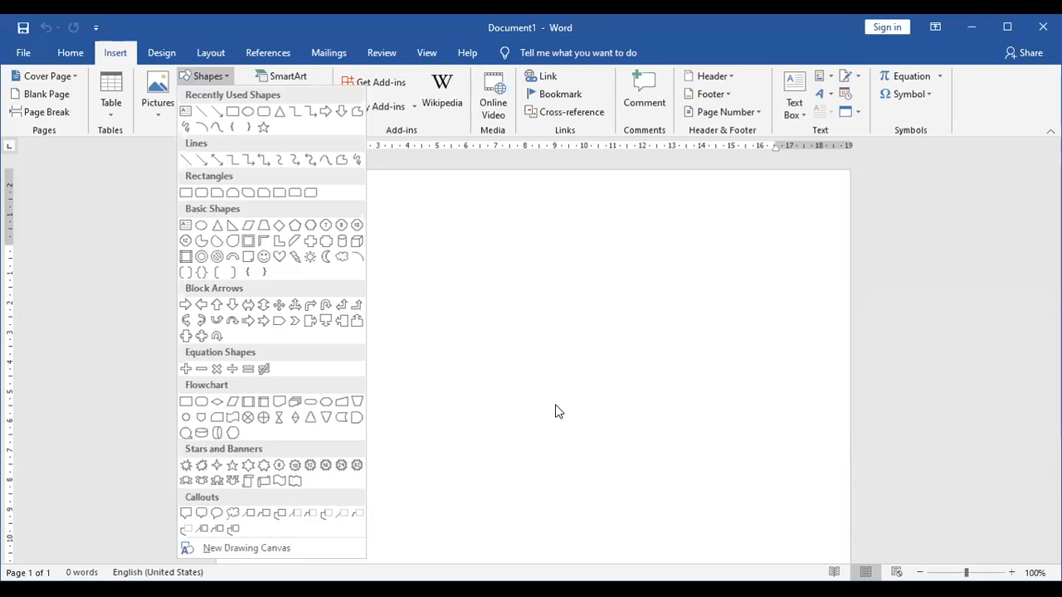
pyautogui.click(186, 114)
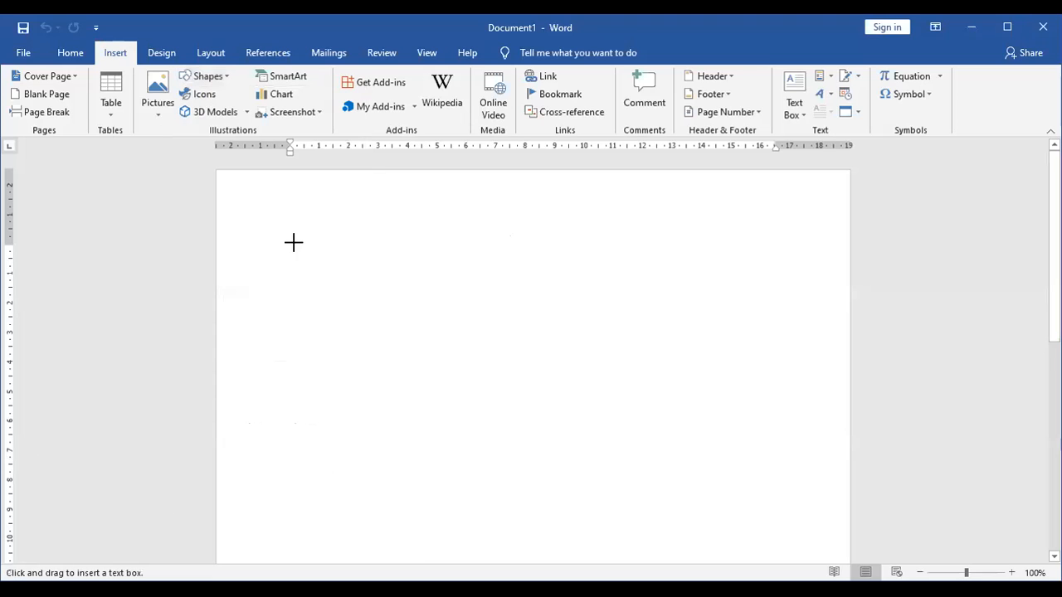
pyautogui.moveTo(290, 245)
pyautogui.mouseDown()
pyautogui.moveTo(346, 290)
pyautogui.moveTo(484, 330)
pyautogui.moveTo(482, 378)
pyautogui.mouseUp()
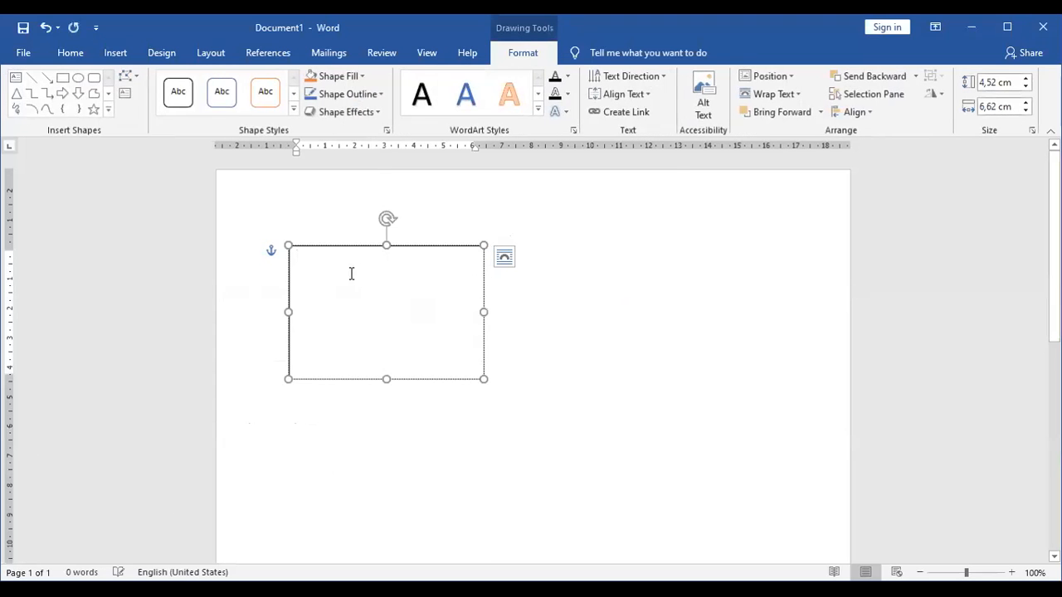
pyautogui.click(483, 300)
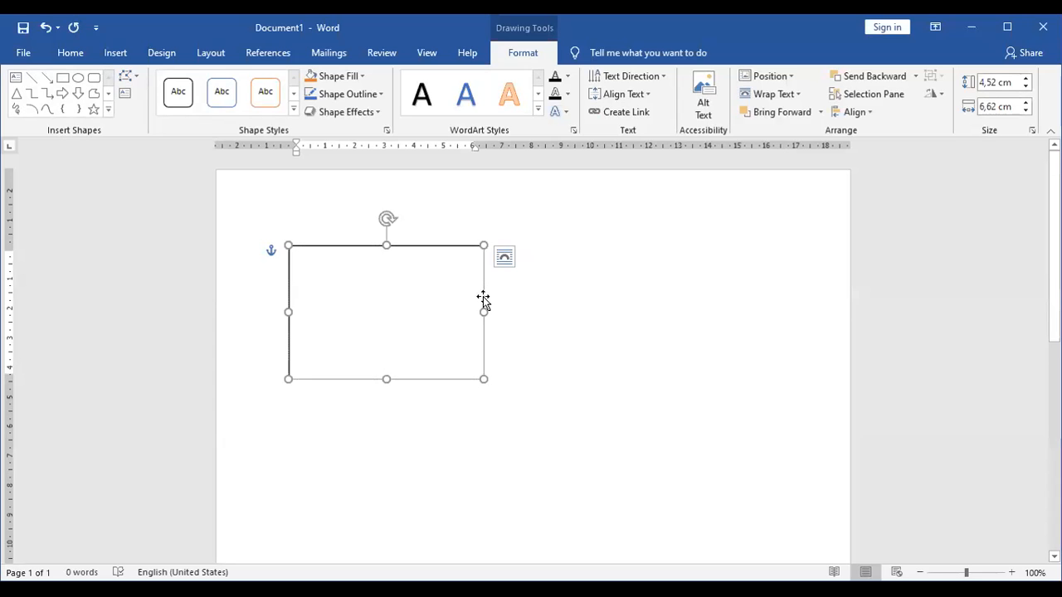
pyautogui.press('Delete')
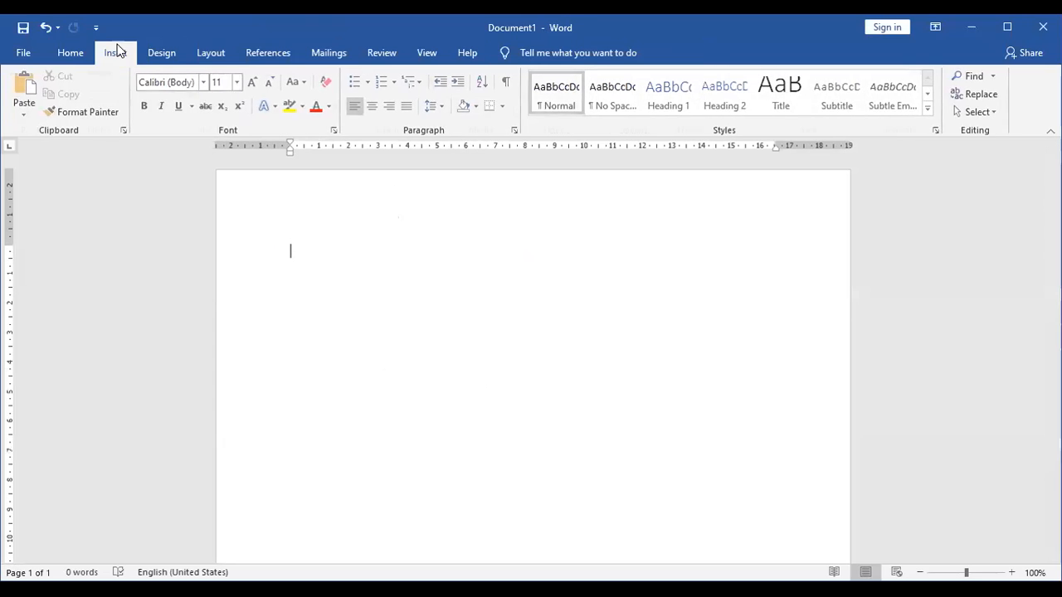
# Step: Draw a text box about 4.58 cm high and 7.36 cm wide, containing "INI" plus a first name, then "INI BAPAK" plus that name below
pyautogui.click(115, 52)
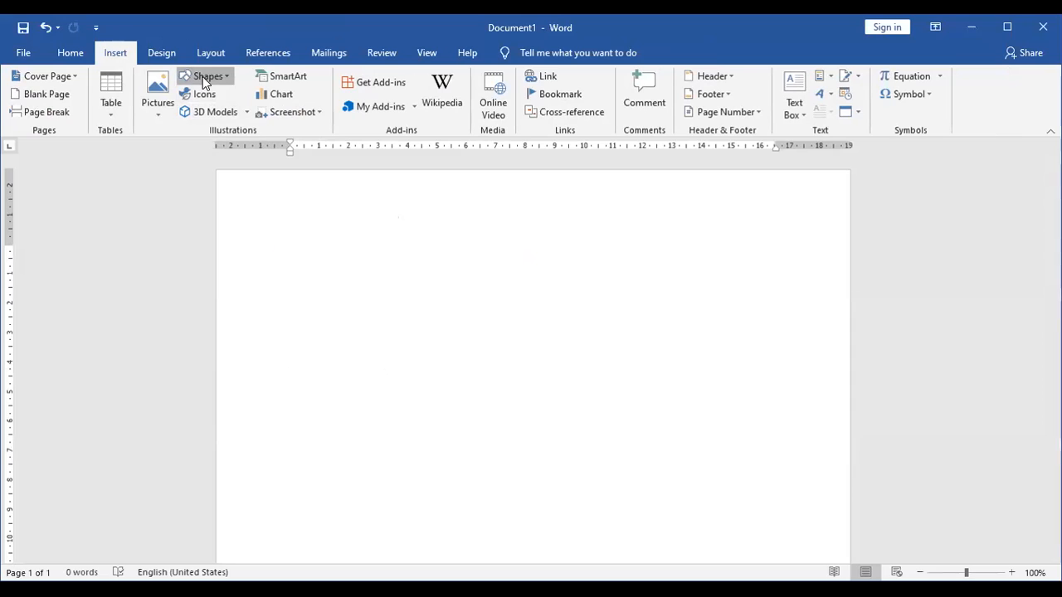
pyautogui.click(203, 77)
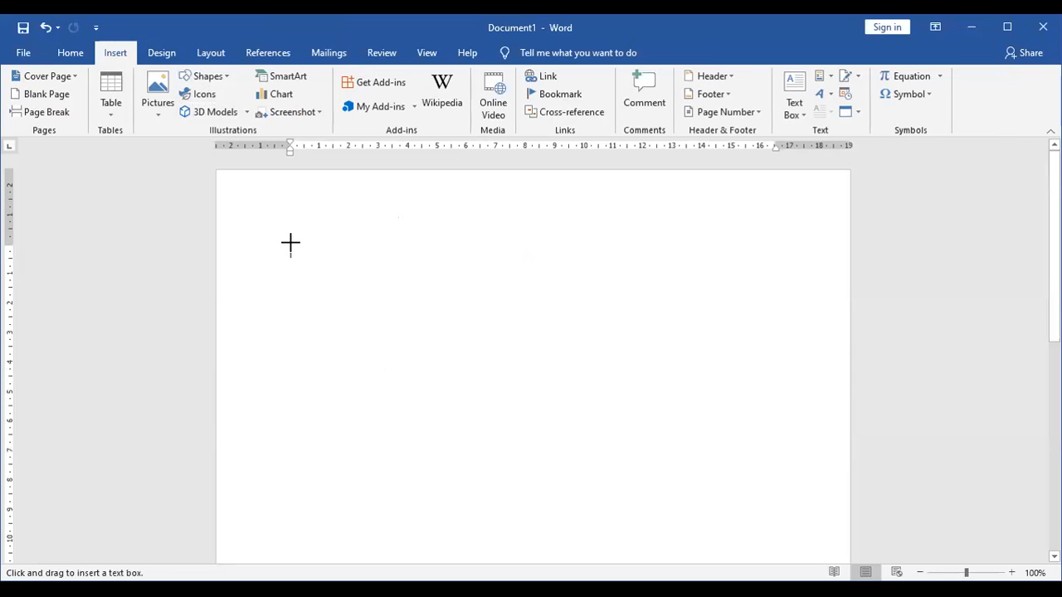
pyautogui.moveTo(291, 242); pyautogui.dragTo(507, 376)
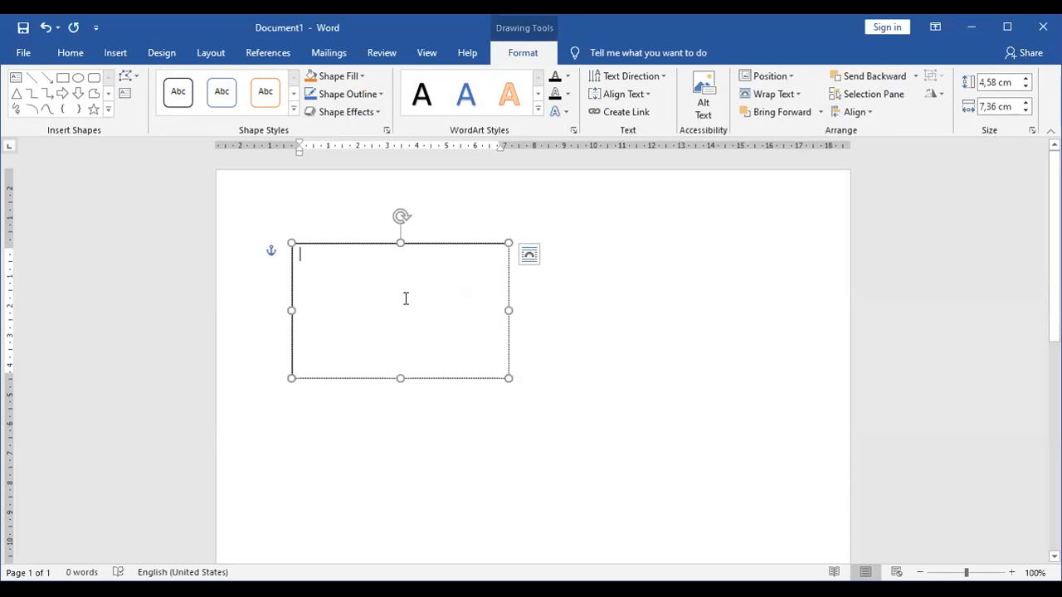
pyautogui.write('IN')
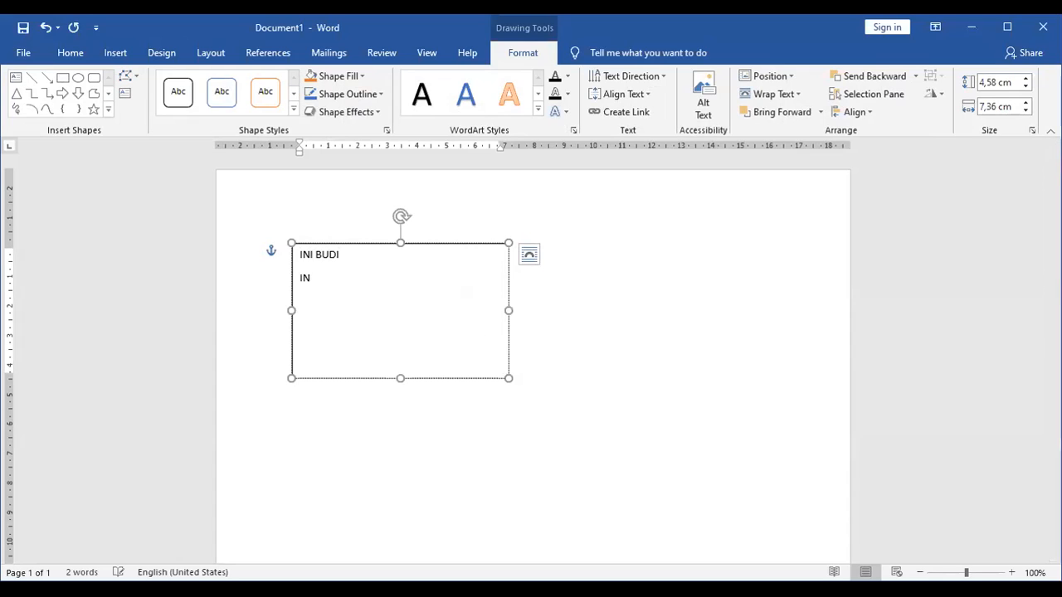
pyautogui.write('I BAPAKBUDI')
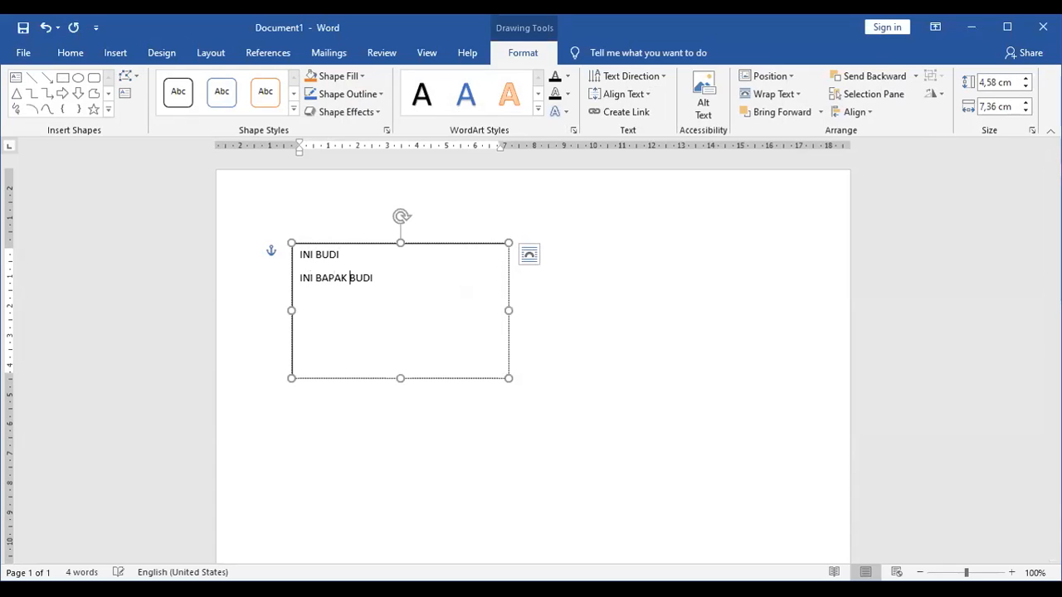
# Step: Examine the shape gallery, the formatting tools for the selected text box, and its text-wrapping layout options
pyautogui.click(423, 246)
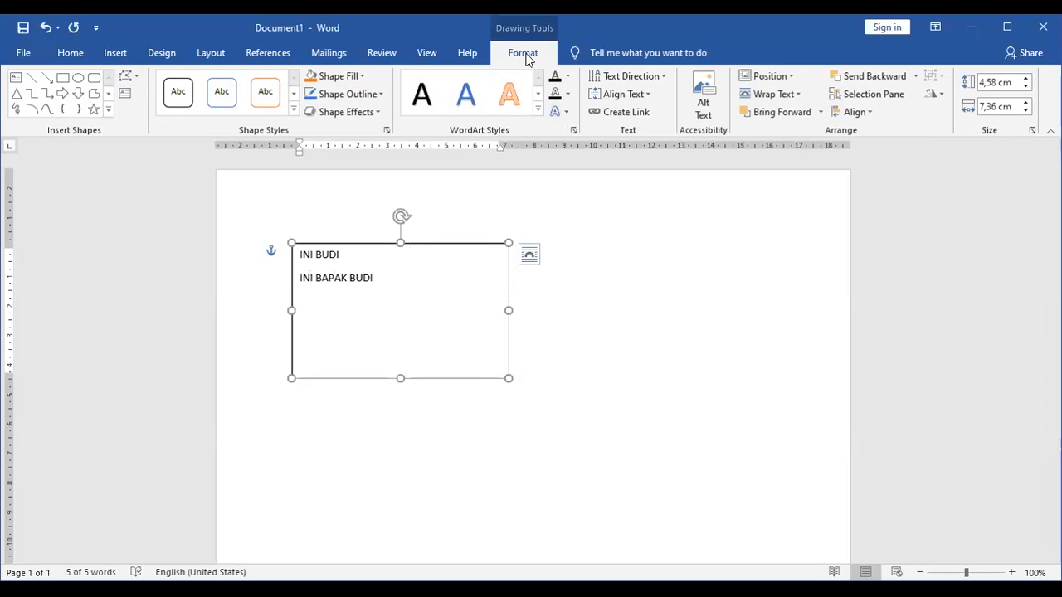
pyautogui.click(118, 53)
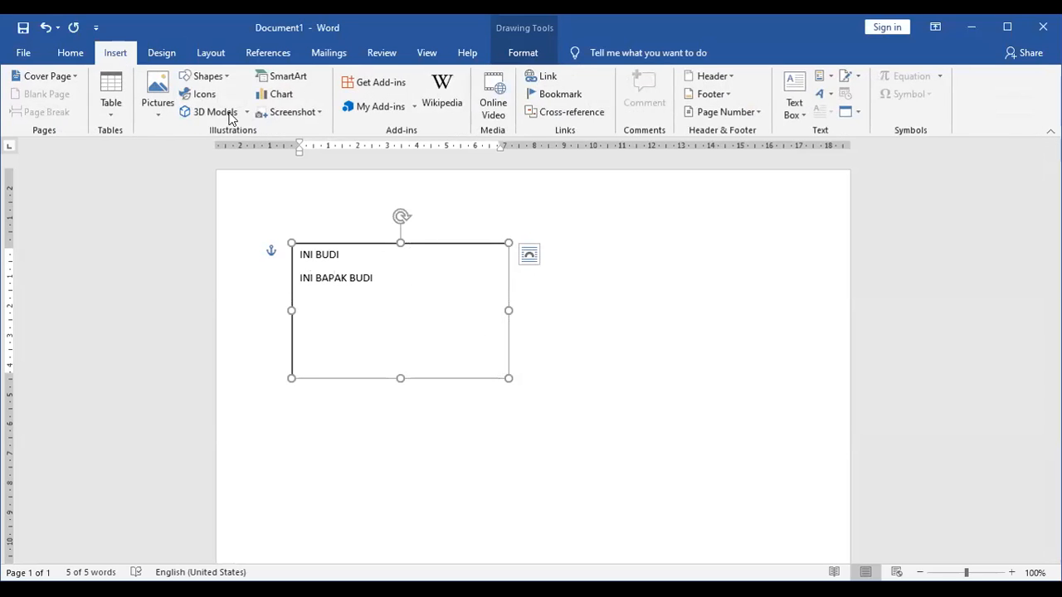
pyautogui.click(207, 76)
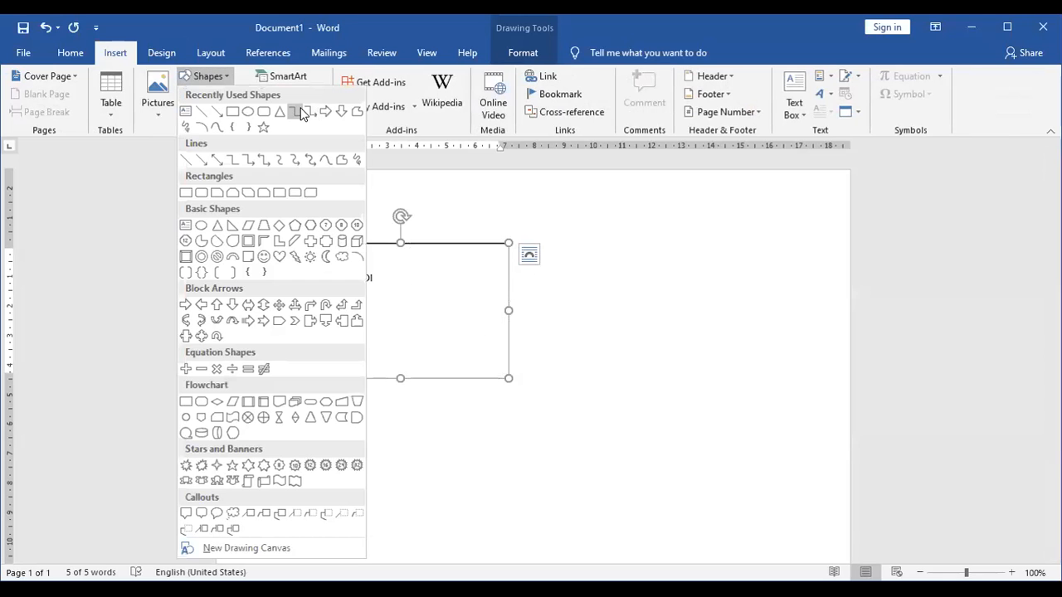
pyautogui.click(483, 241)
pyautogui.click(483, 240)
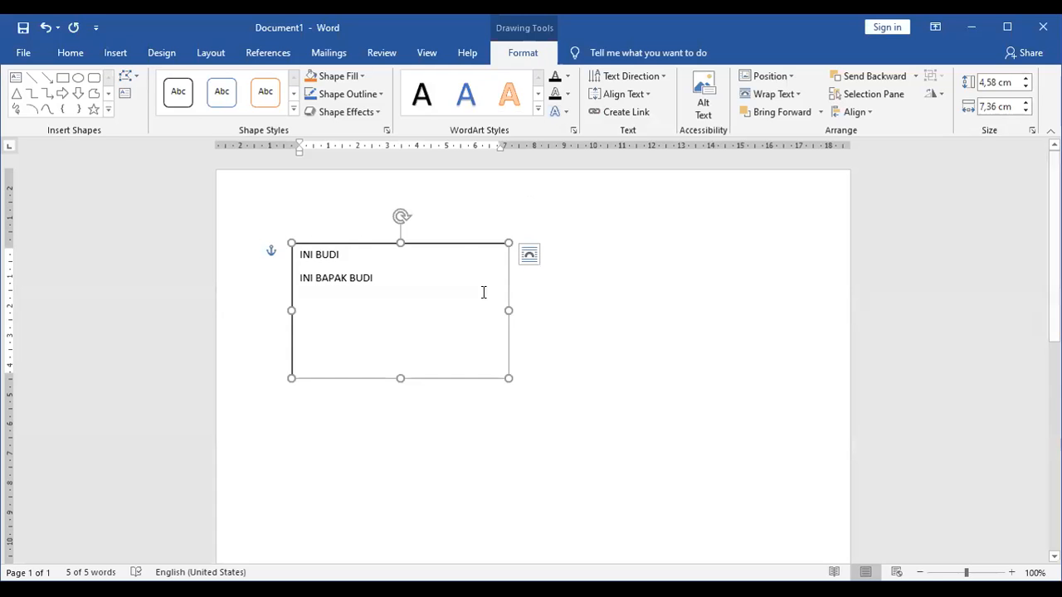
pyautogui.click(609, 296)
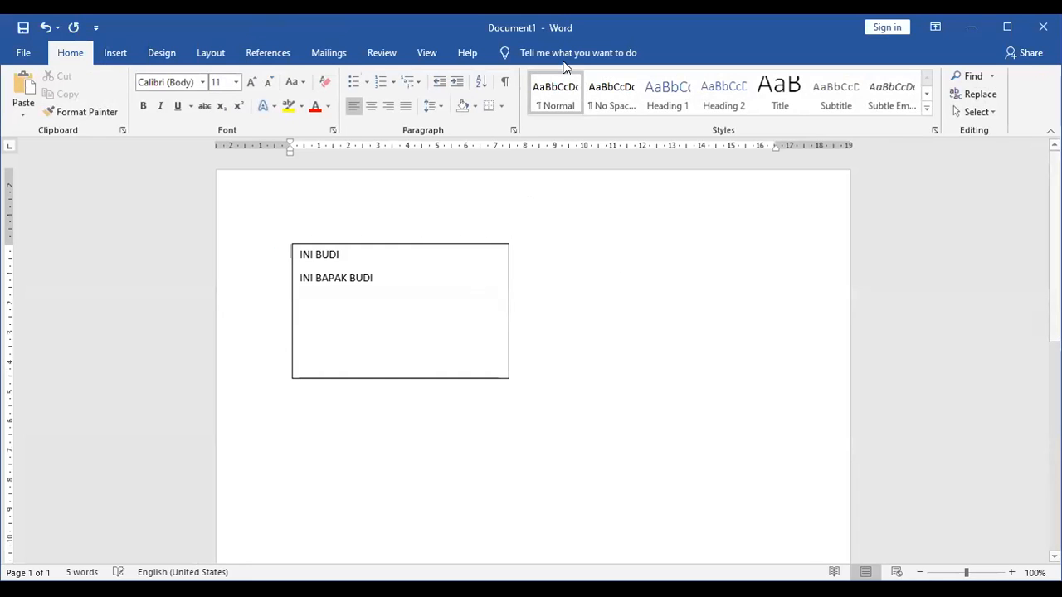
pyautogui.click(491, 244)
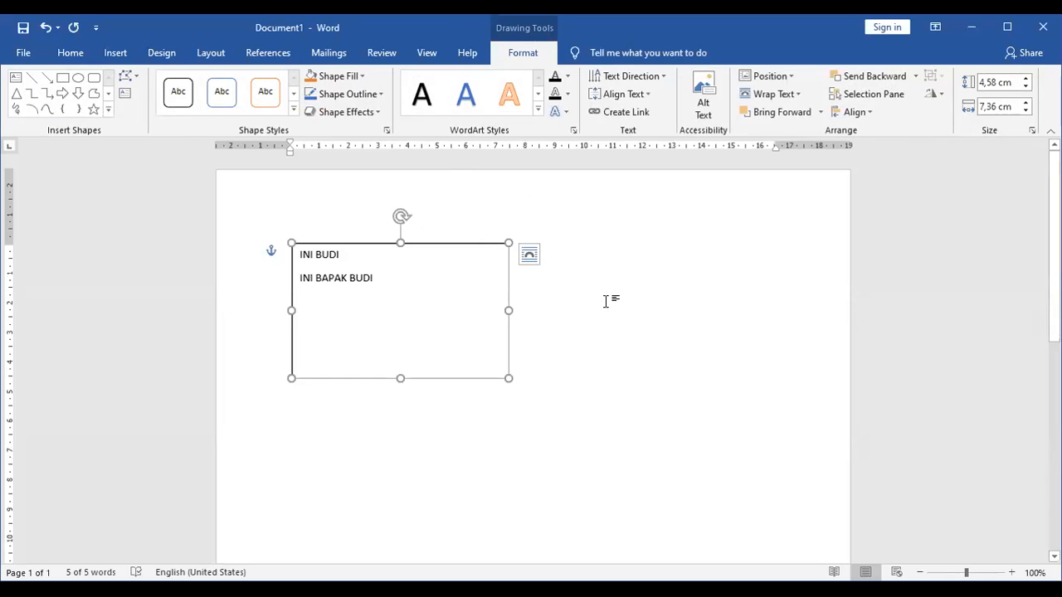
pyautogui.click(576, 307)
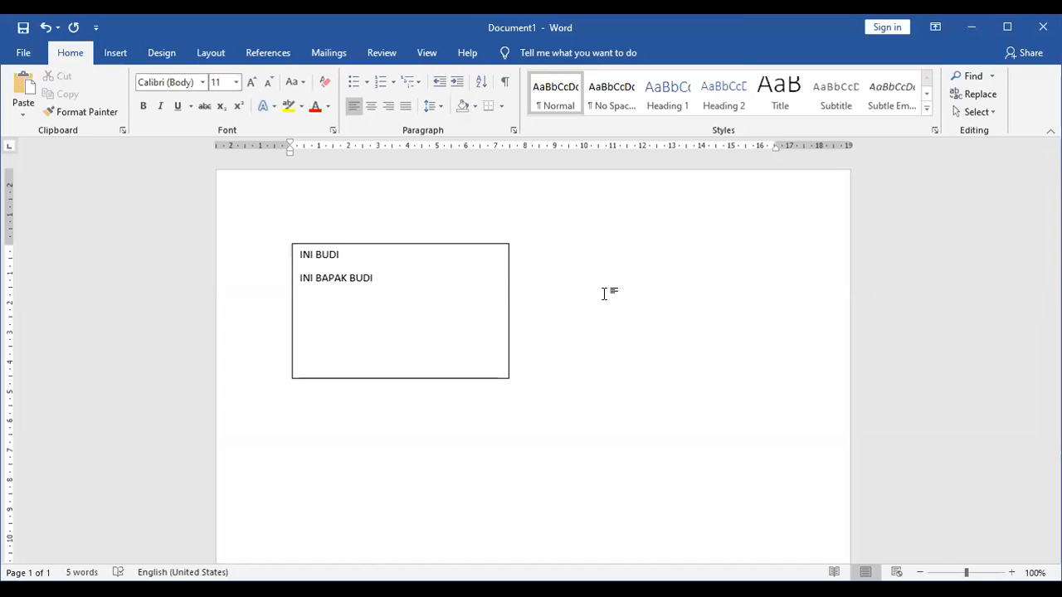
pyautogui.click(486, 244)
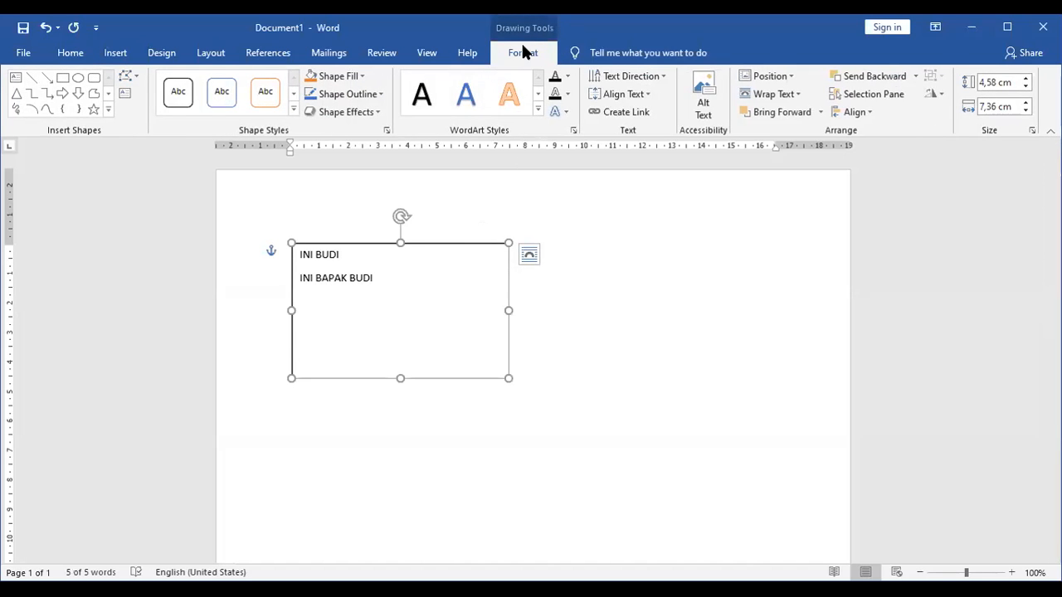
pyautogui.click(579, 294)
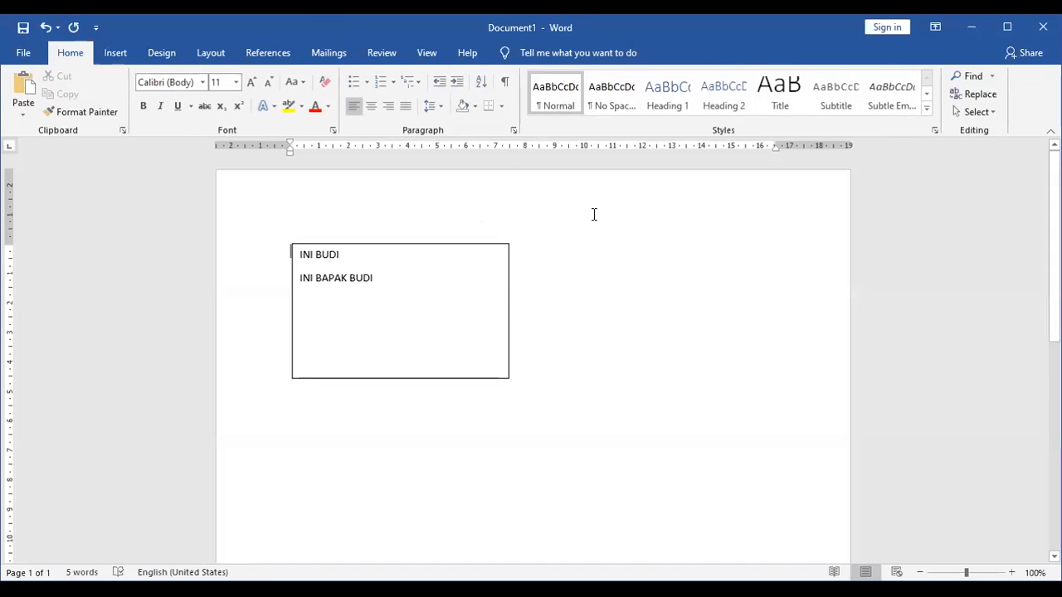
pyautogui.click(502, 248)
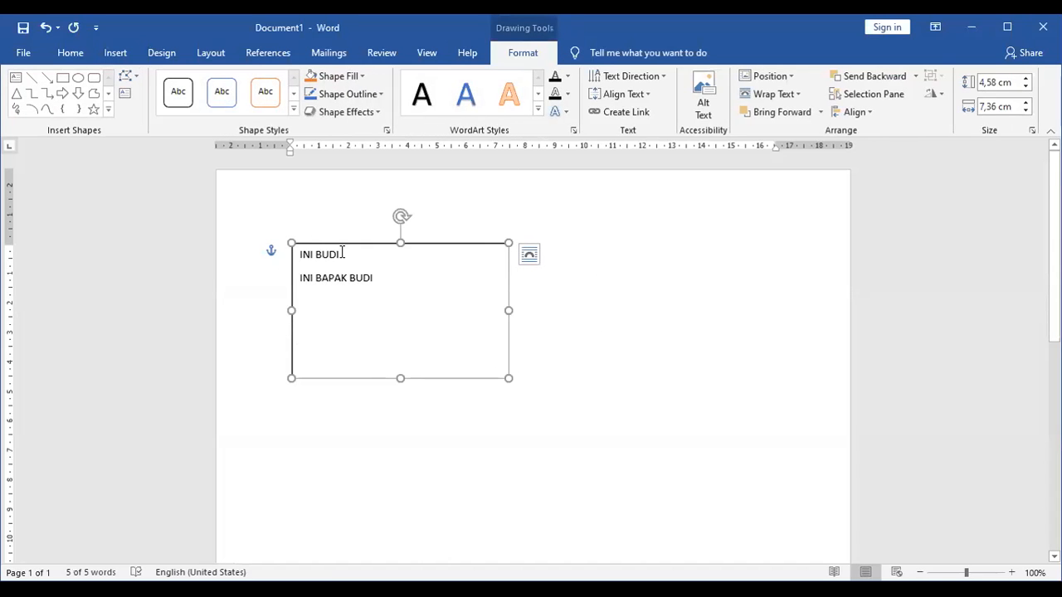
pyautogui.click(528, 256)
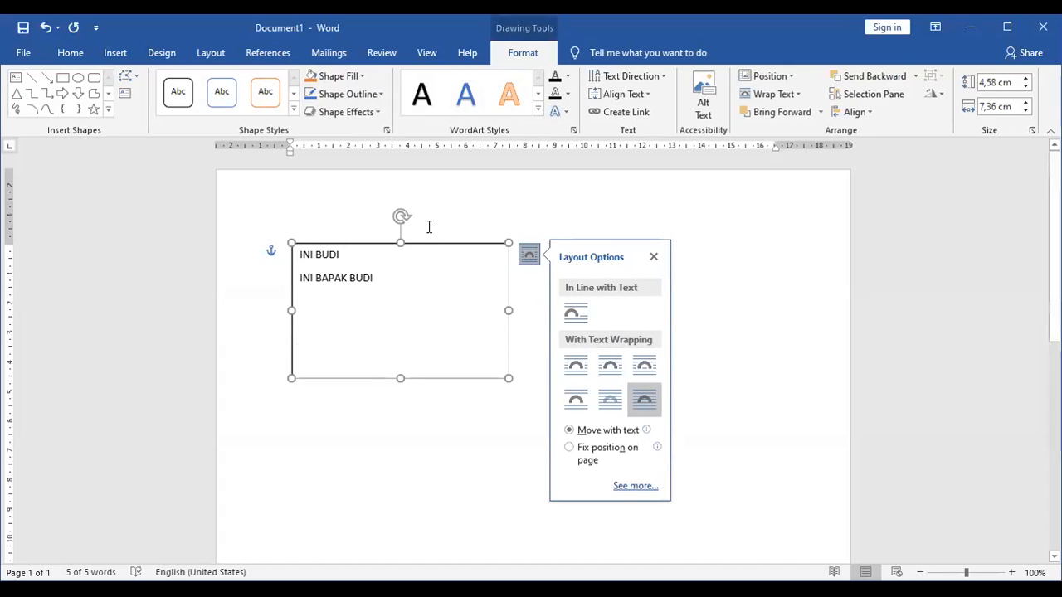
pyautogui.click(710, 287)
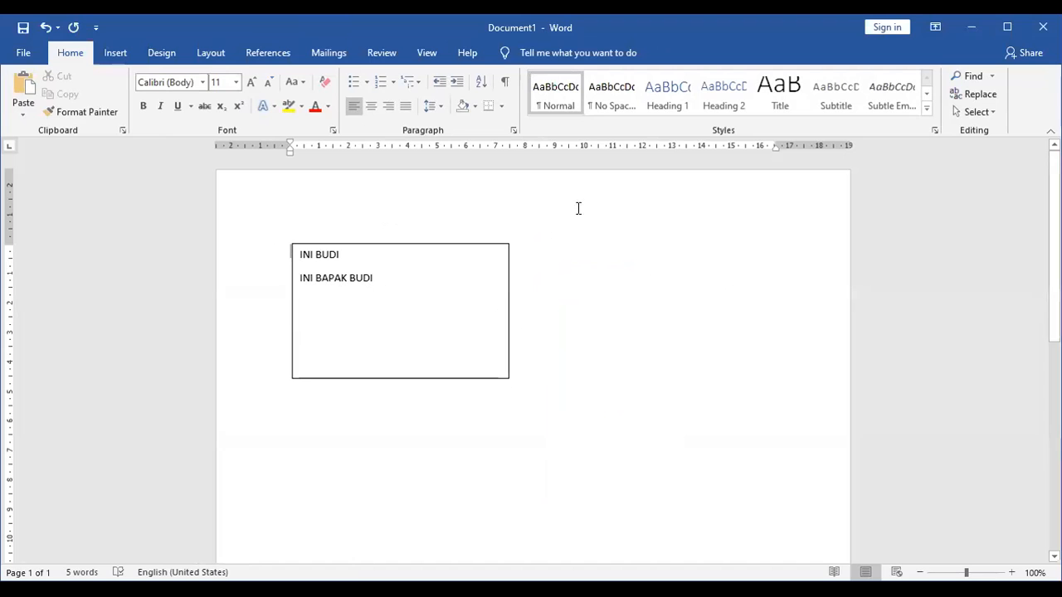
# Step: Try the solid black and the light orange gradient theme styles on the text box
pyautogui.click(500, 246)
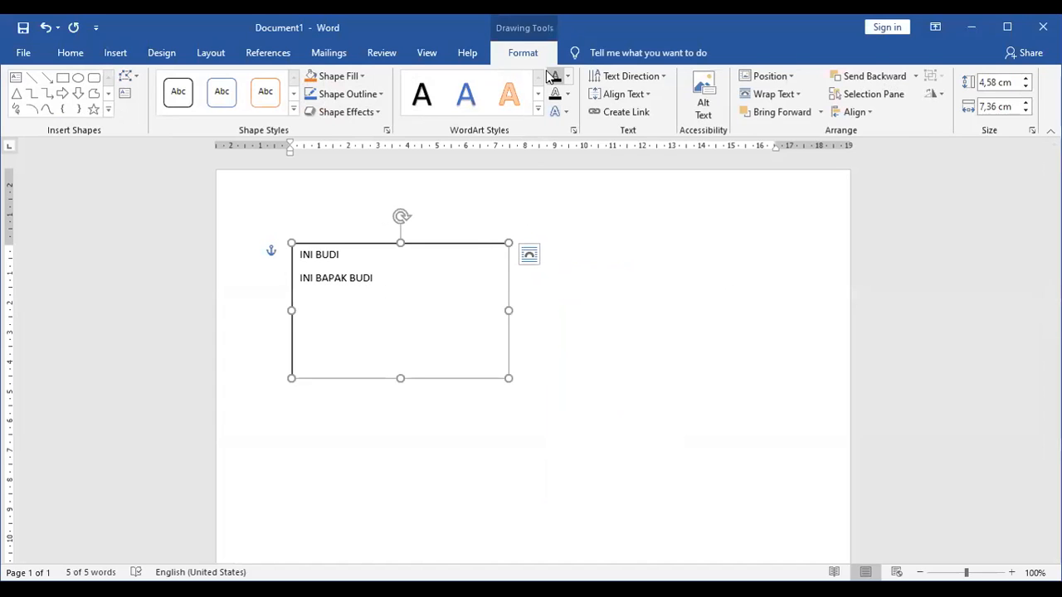
pyautogui.click(295, 109)
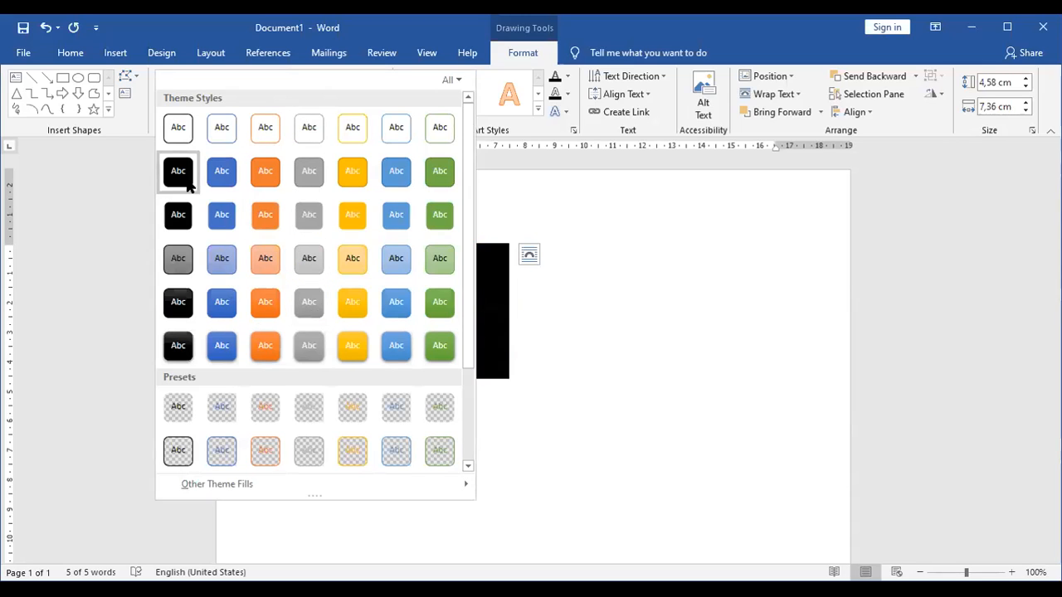
pyautogui.press('Escape')
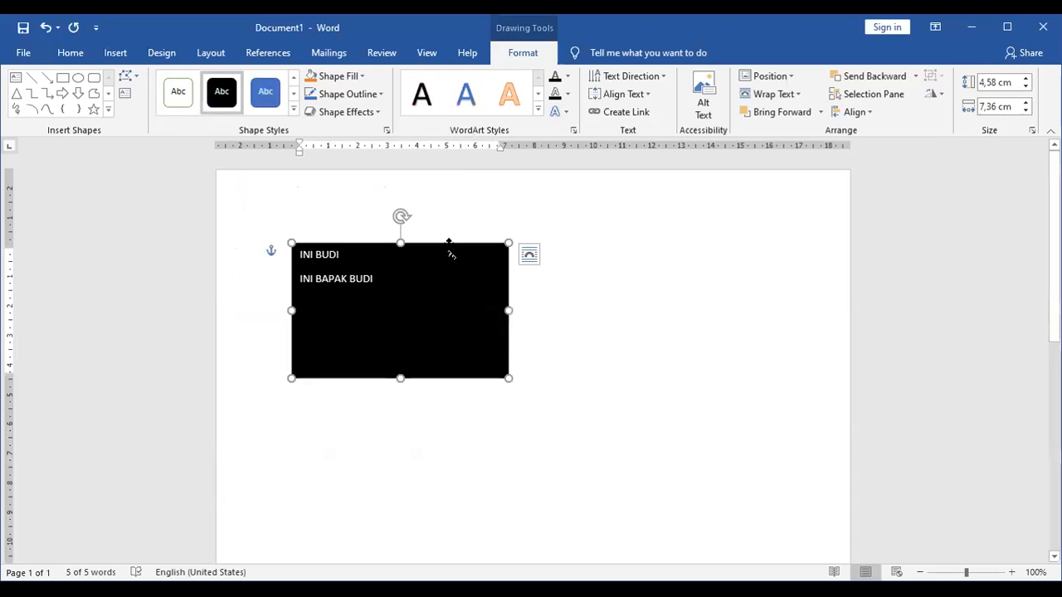
pyautogui.click(294, 109)
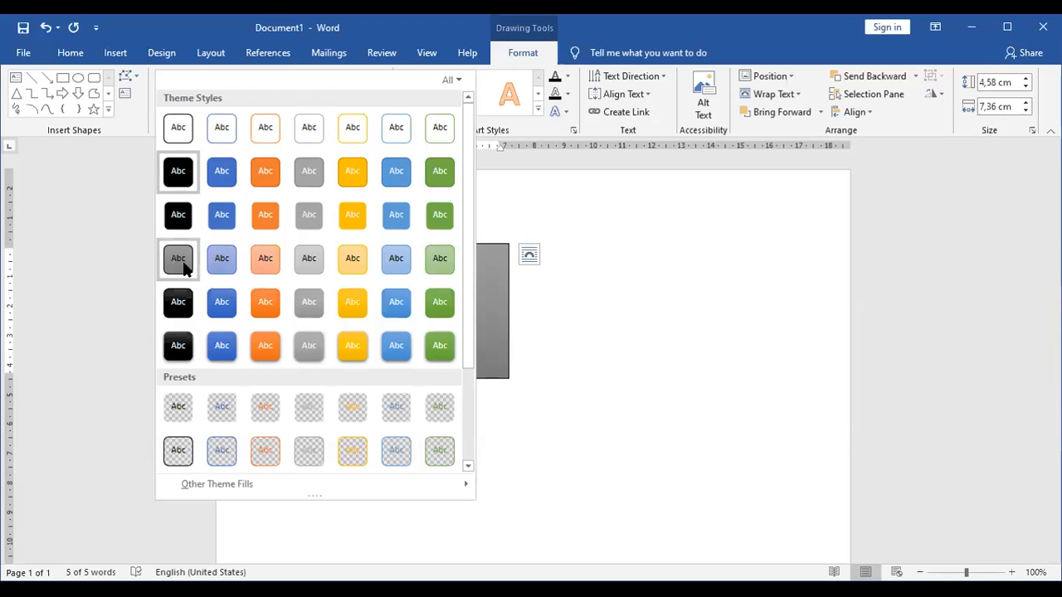
pyautogui.click(261, 262)
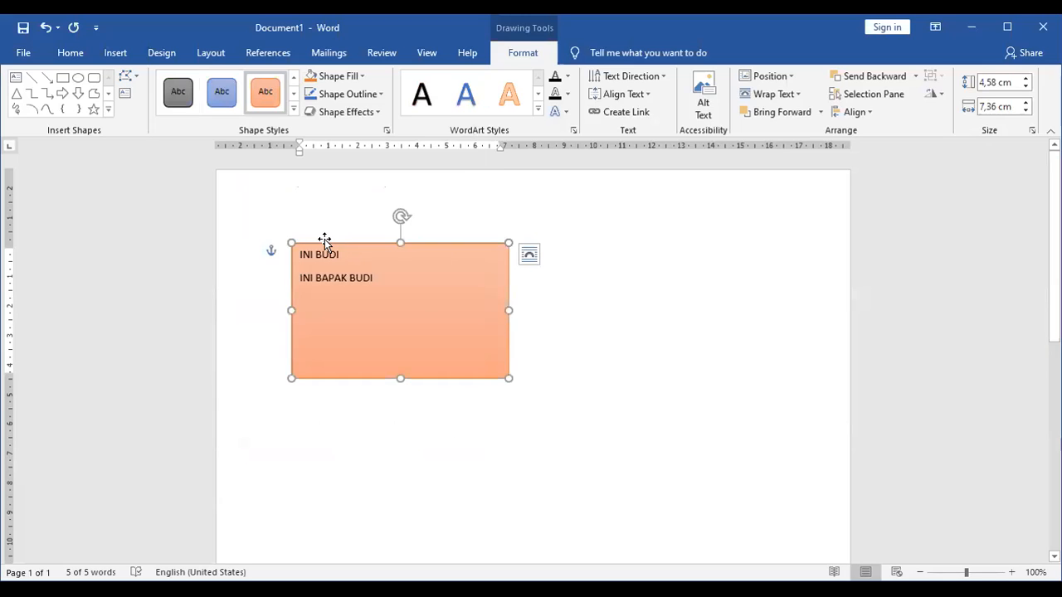
# Step: Try the black gradient and the blue gradient theme styles on the text box
pyautogui.click(292, 116)
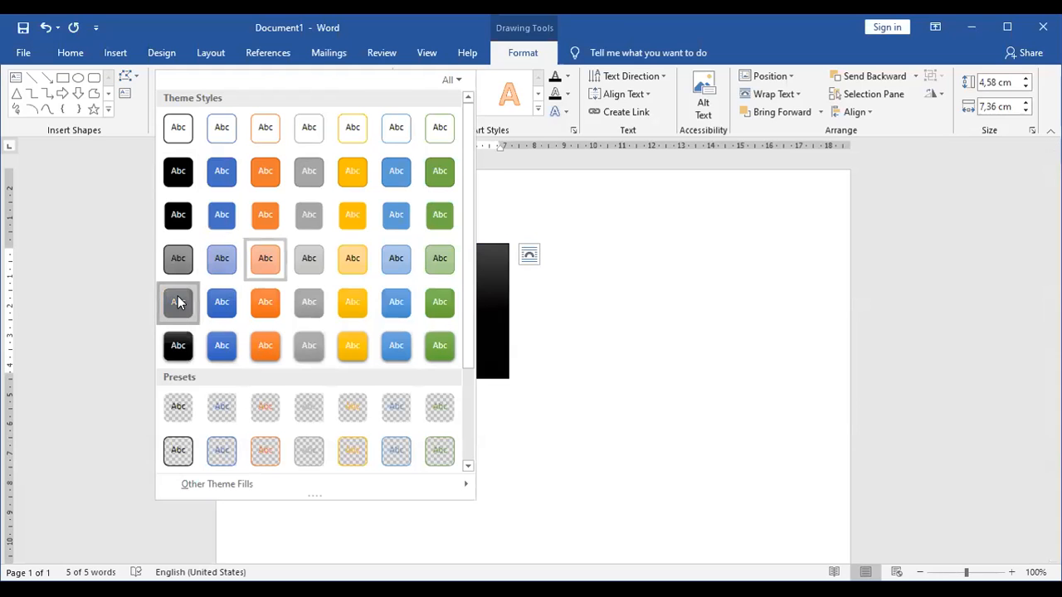
pyautogui.click(178, 302)
pyautogui.click(292, 116)
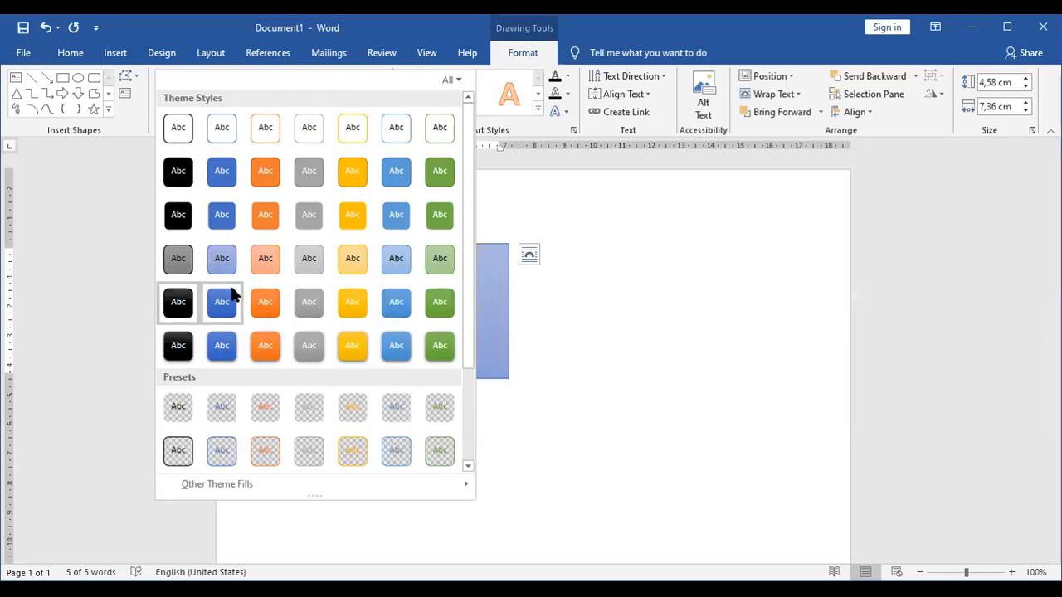
pyautogui.click(226, 301)
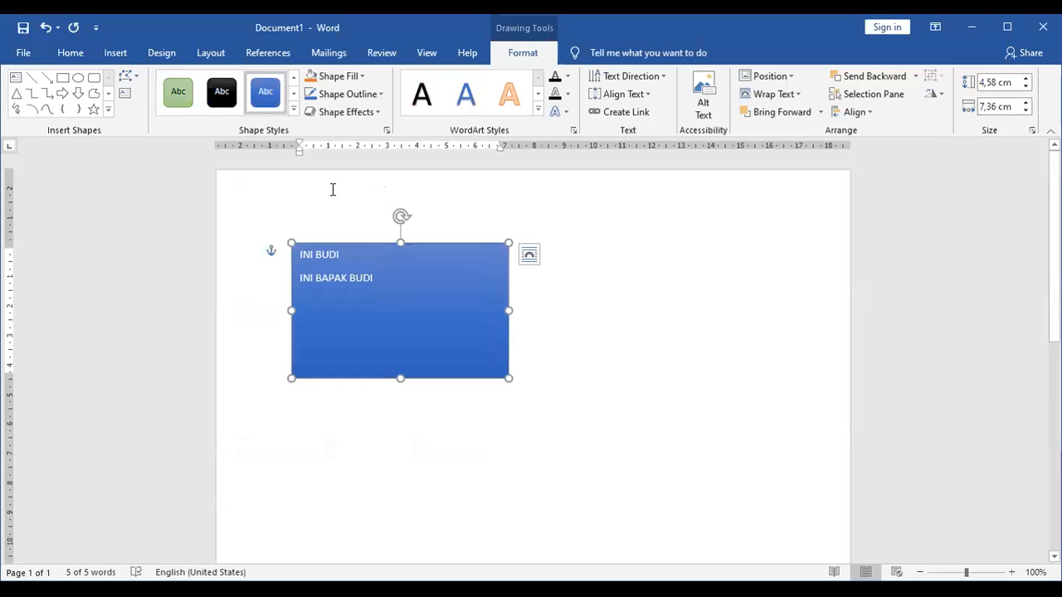
# Step: Apply the orange gradient theme style with a shadow to the text box and keep the box selected
pyautogui.click(294, 112)
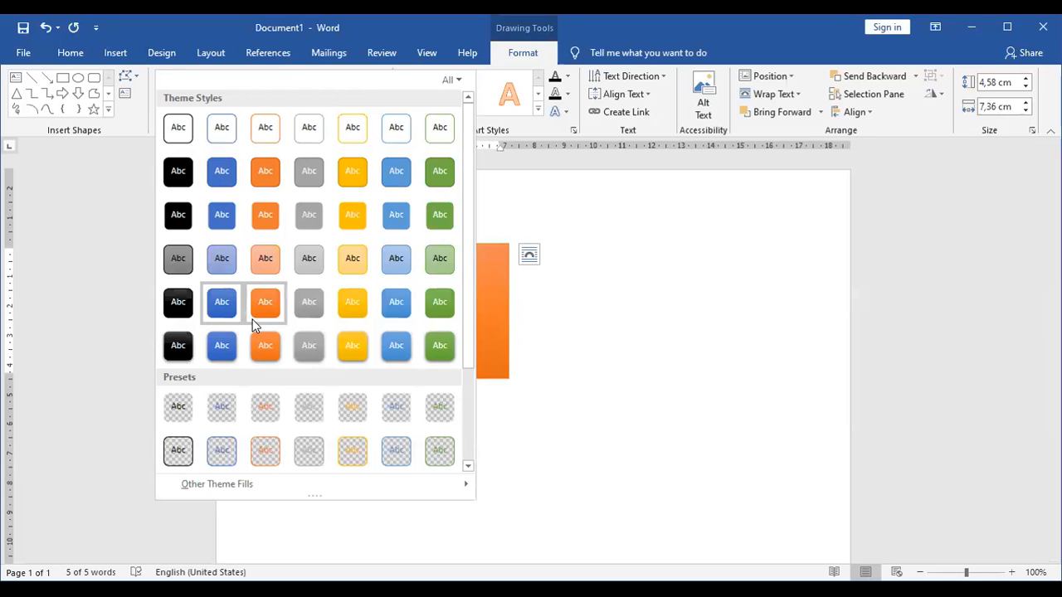
pyautogui.click(260, 340)
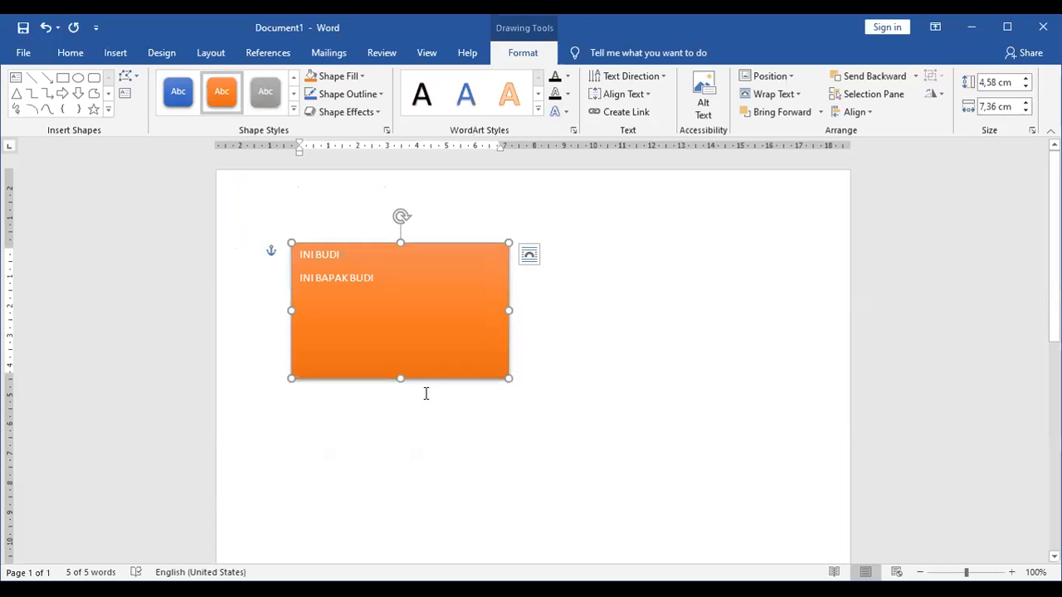
pyautogui.click(424, 428)
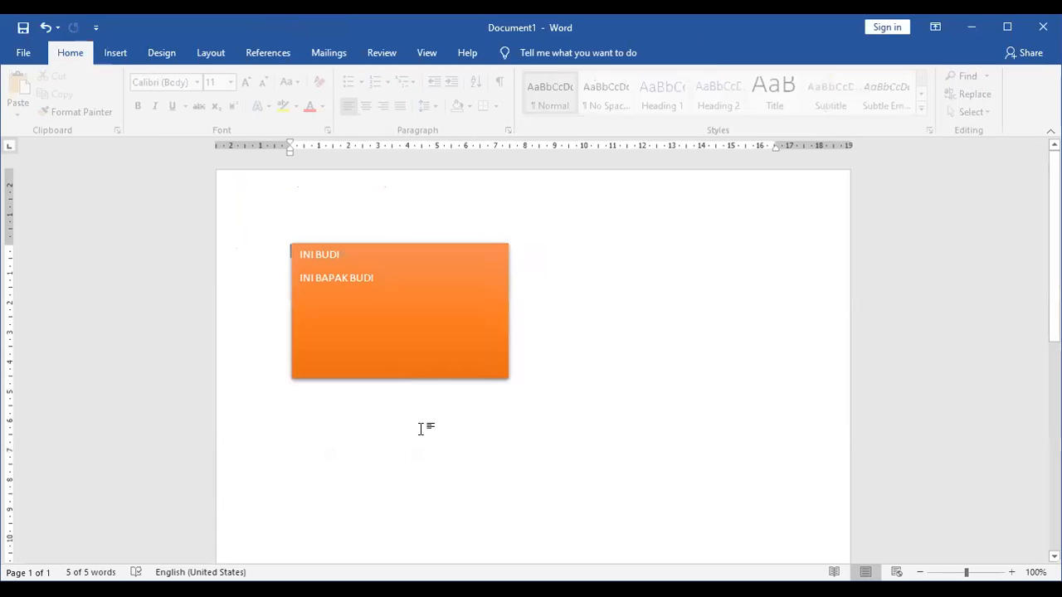
pyautogui.doubleClick(367, 278)
pyautogui.click(343, 242)
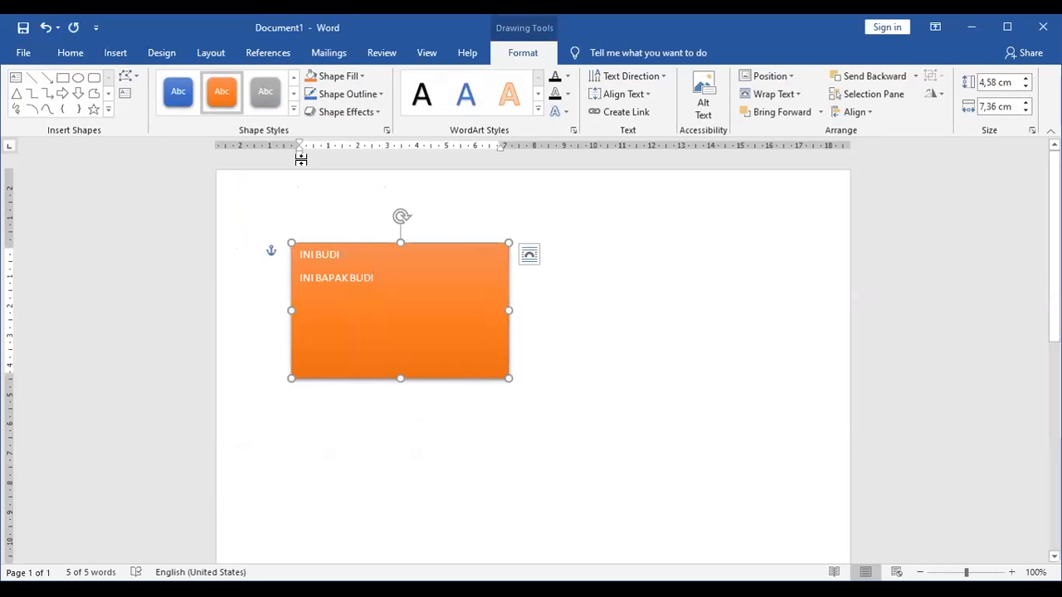
# Step: Try the transparent, outline-free preset with gold text on the text box and deselect the box
pyautogui.click(294, 111)
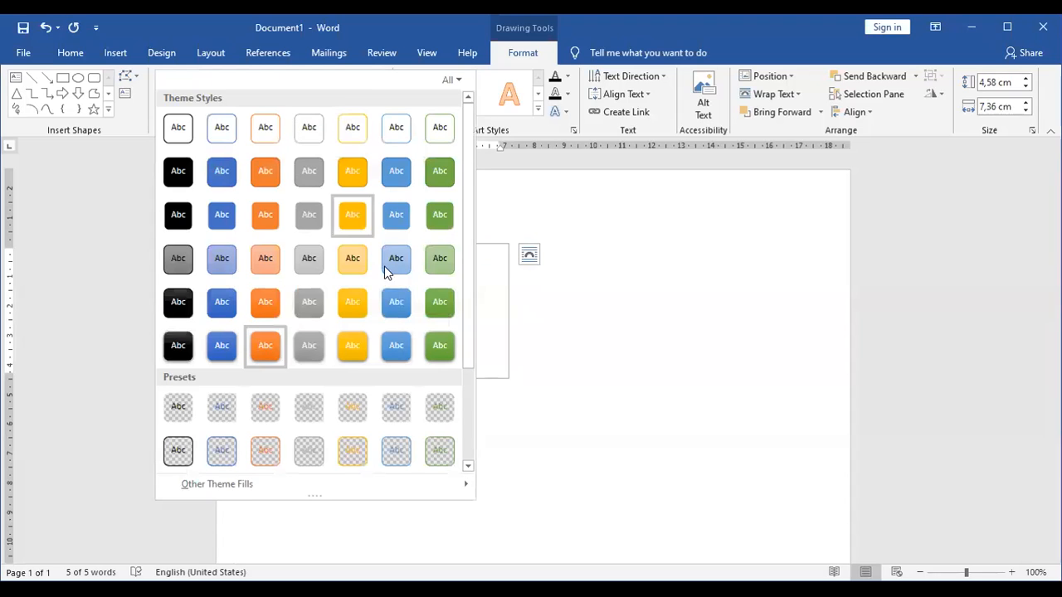
pyautogui.scroll(-2, 464, 322)
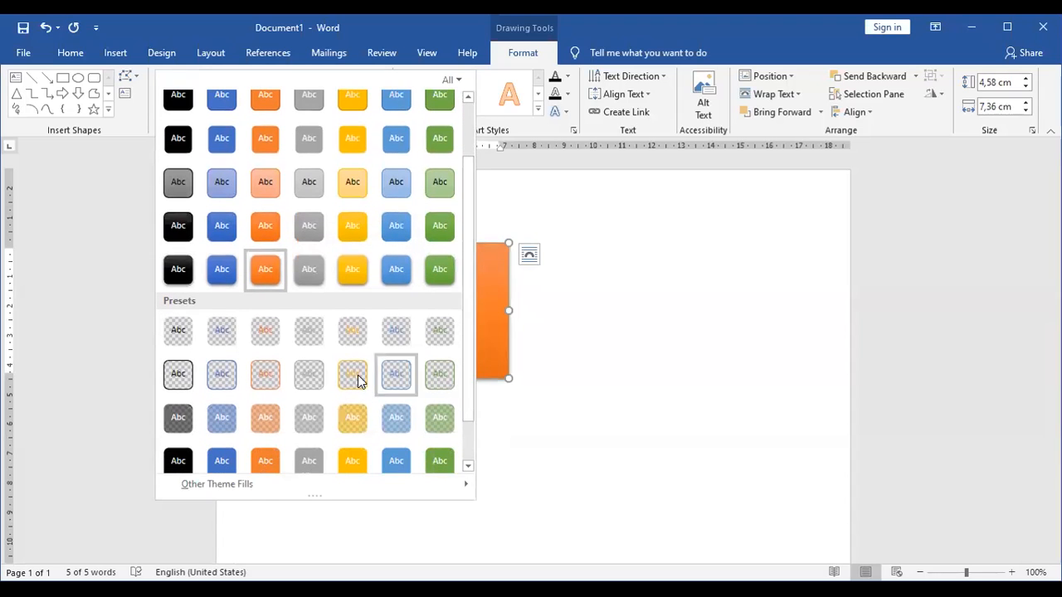
pyautogui.click(349, 339)
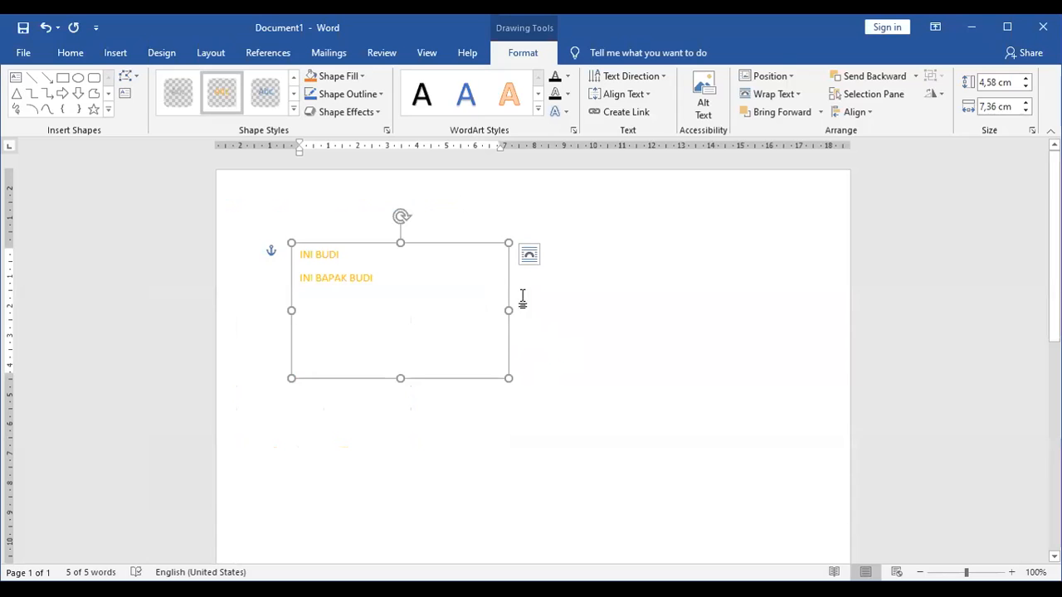
pyautogui.click(578, 318)
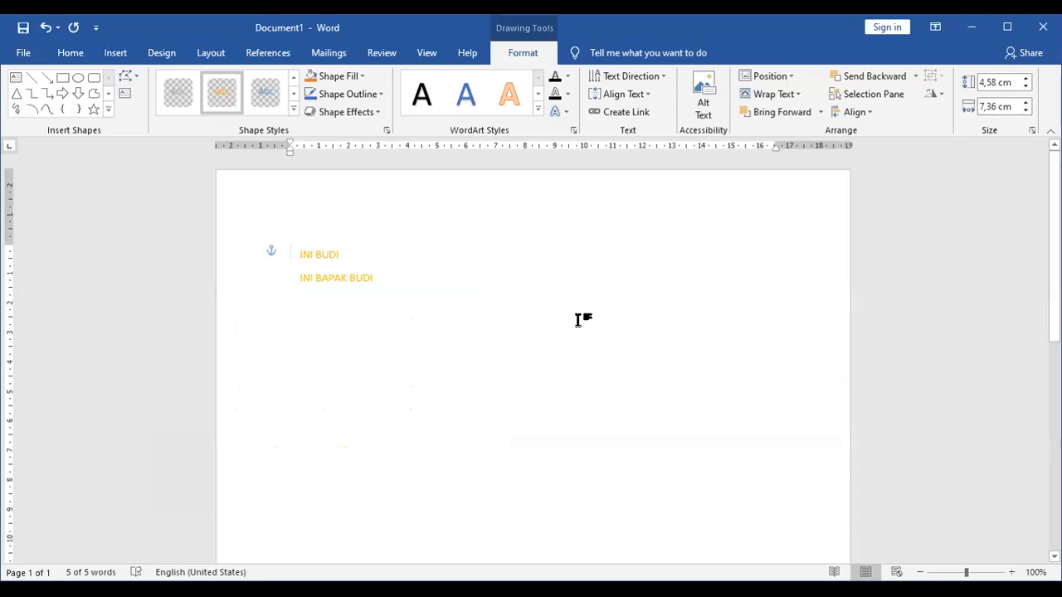
# Step: Insert the red FREE stamp picture from the Downloads folder on this device into the document
pyautogui.click(116, 54)
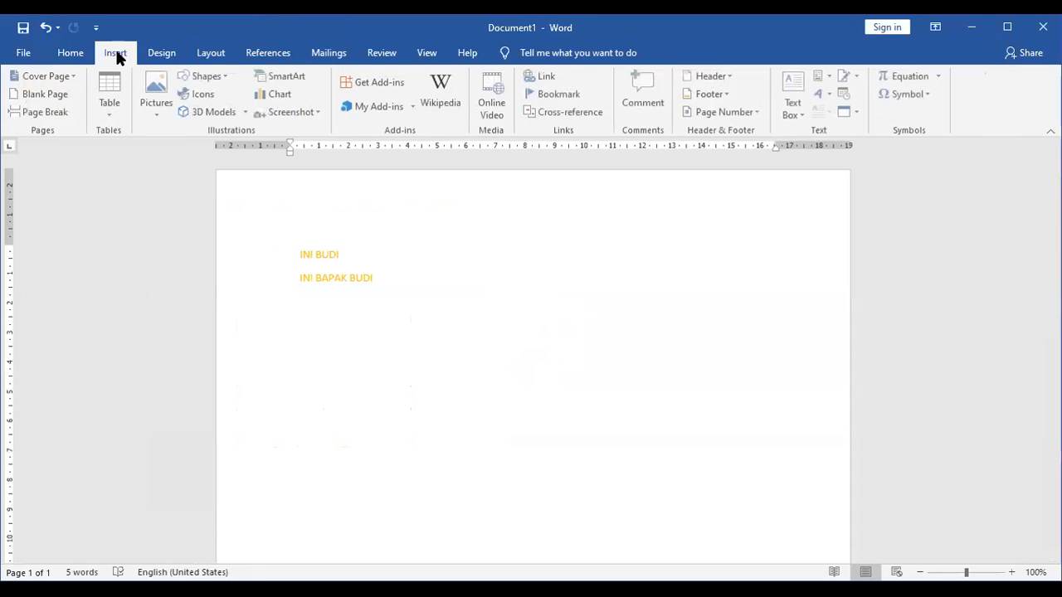
pyautogui.click(158, 108)
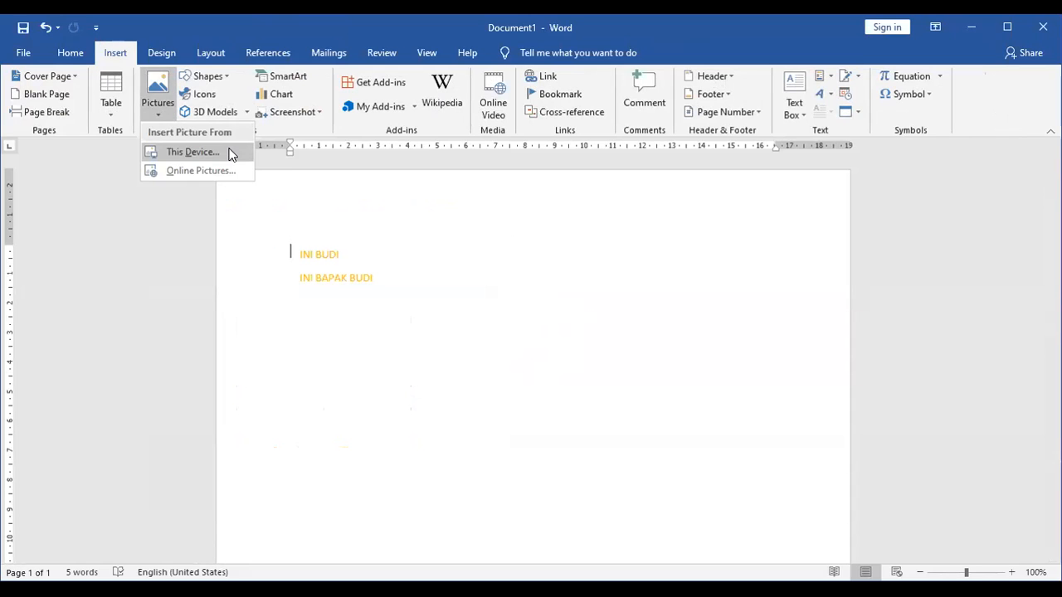
pyautogui.click(228, 151)
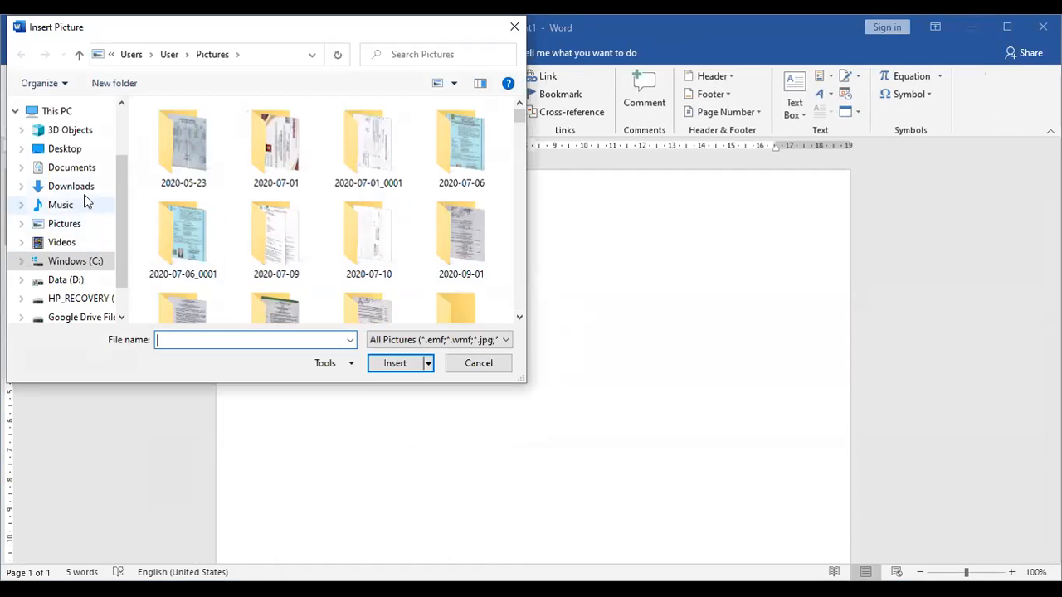
pyautogui.click(84, 189)
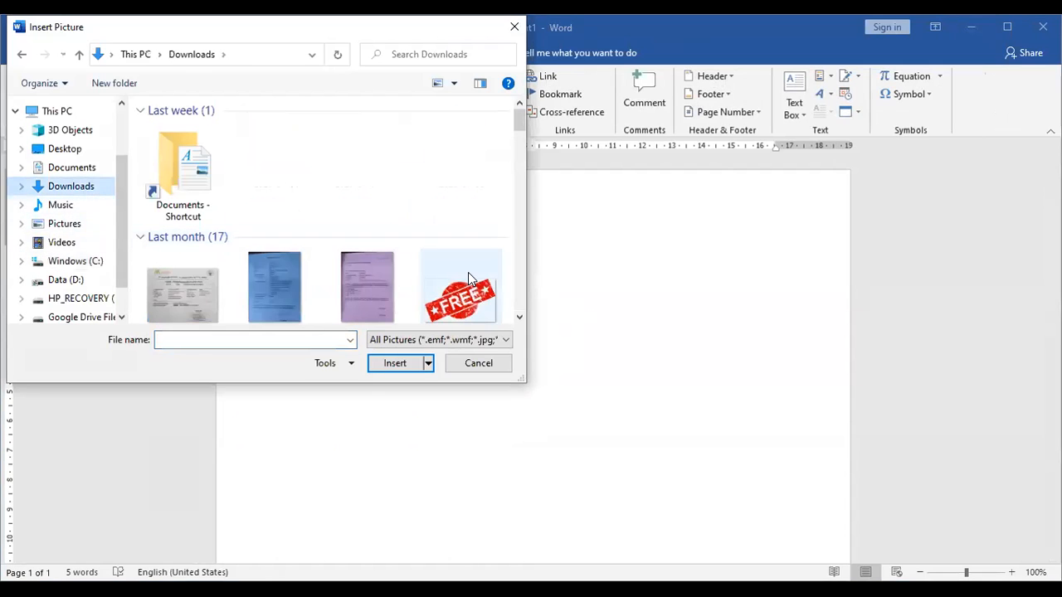
pyautogui.click(462, 294)
pyautogui.doubleClick(462, 294)
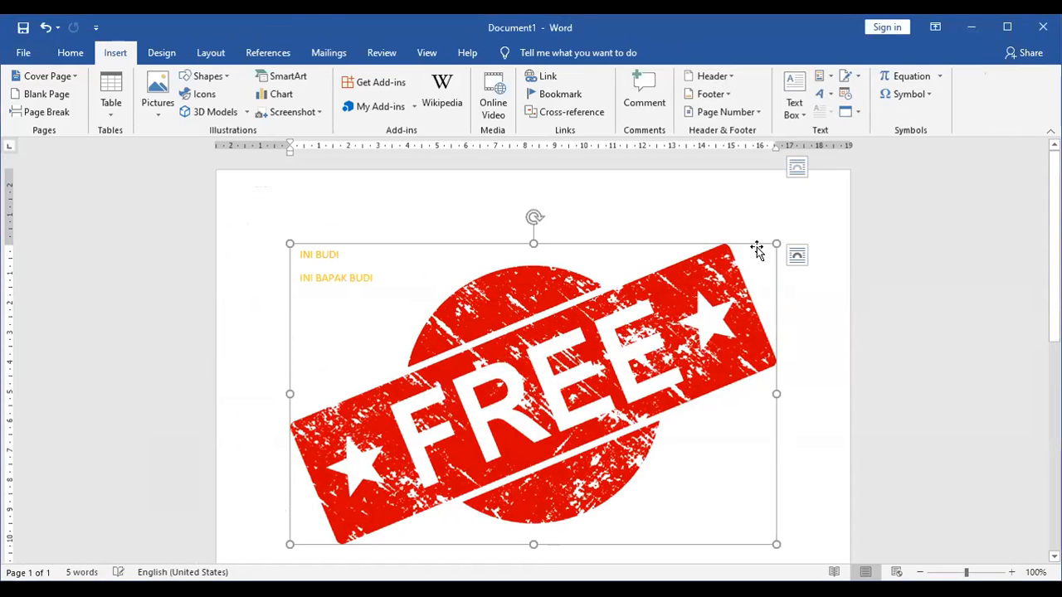
# Step: Set the FREE picture's wrapping to In Front of Text and move it up and left so it overlaps the text box
pyautogui.click(797, 256)
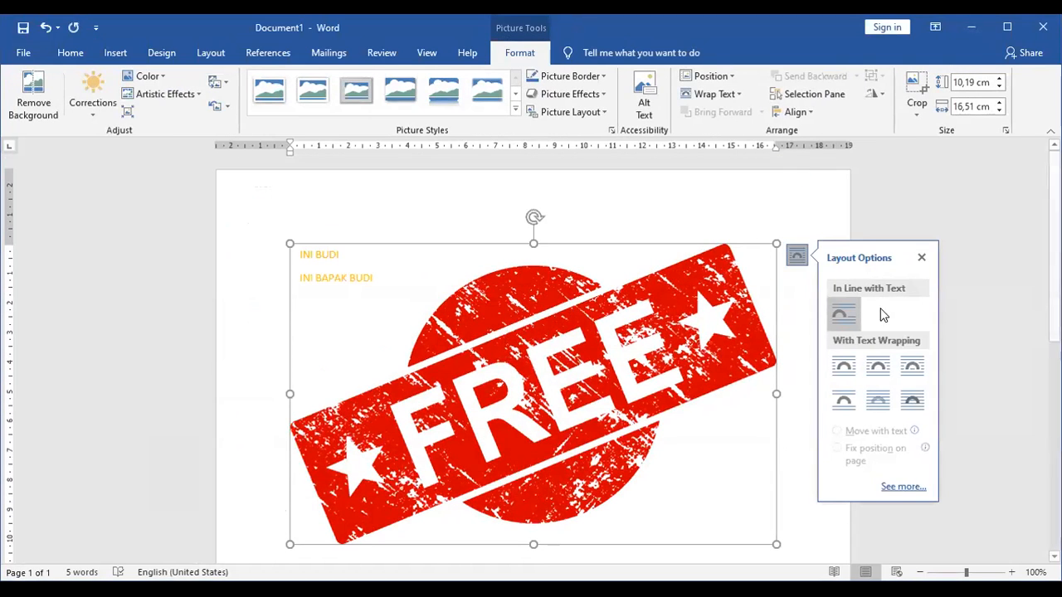
pyautogui.click(917, 405)
pyautogui.moveTo(717, 335); pyautogui.dragTo(693, 307)
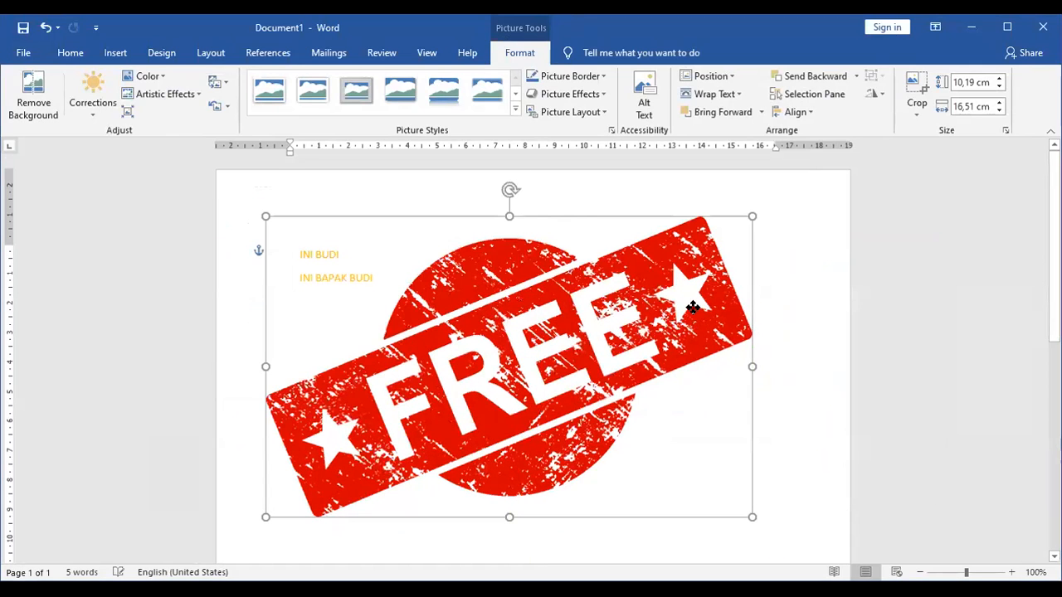
pyautogui.click(806, 387)
pyautogui.moveTo(596, 359); pyautogui.dragTo(512, 312)
pyautogui.click(675, 360)
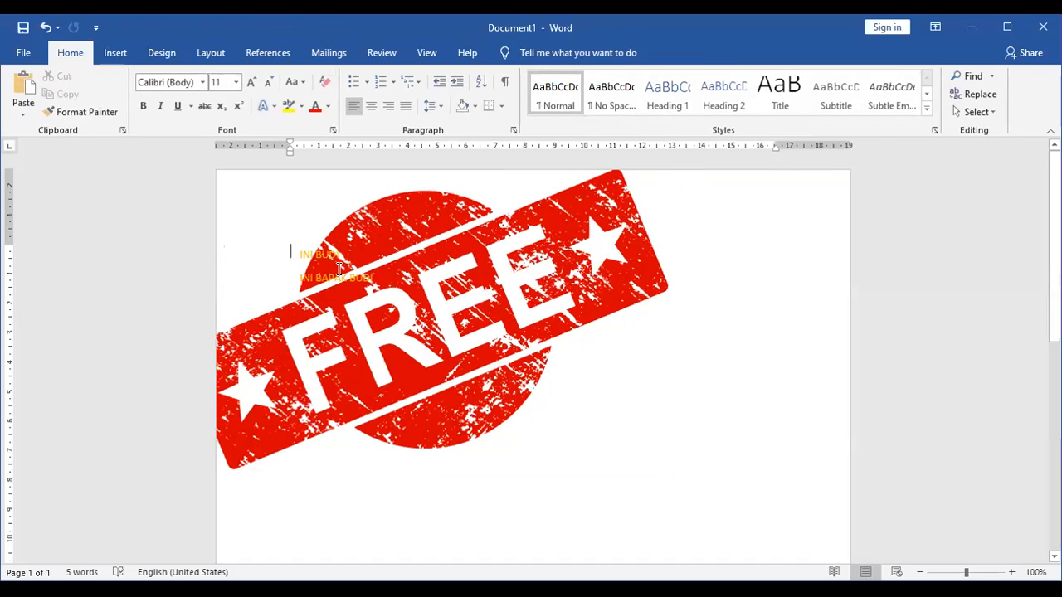
# Step: Try the orange gradient theme style without a shadow on the text box lying over the FREE picture
pyautogui.click(338, 268)
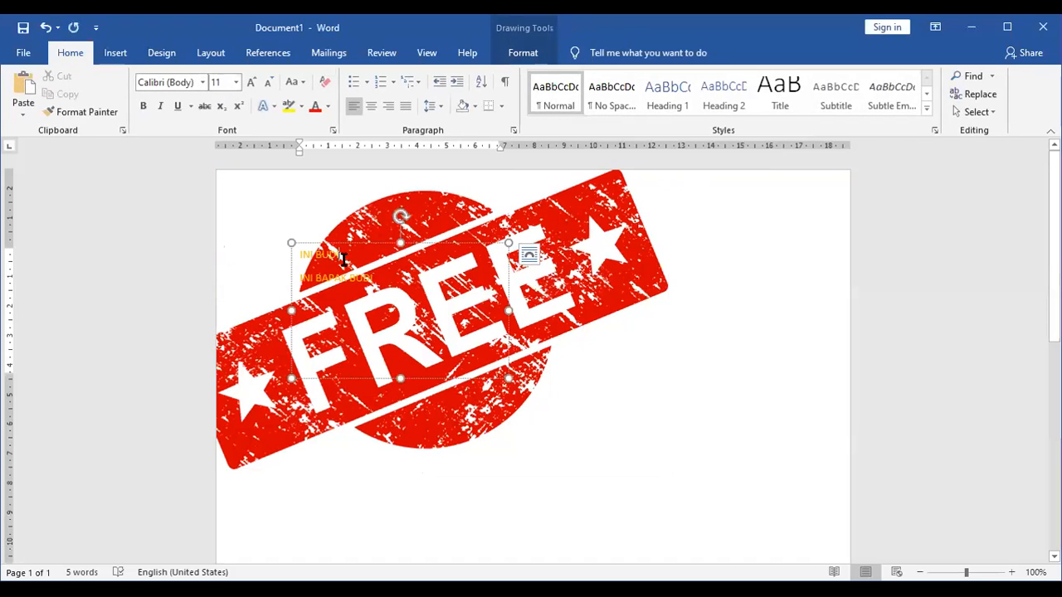
pyautogui.click(535, 58)
pyautogui.click(296, 112)
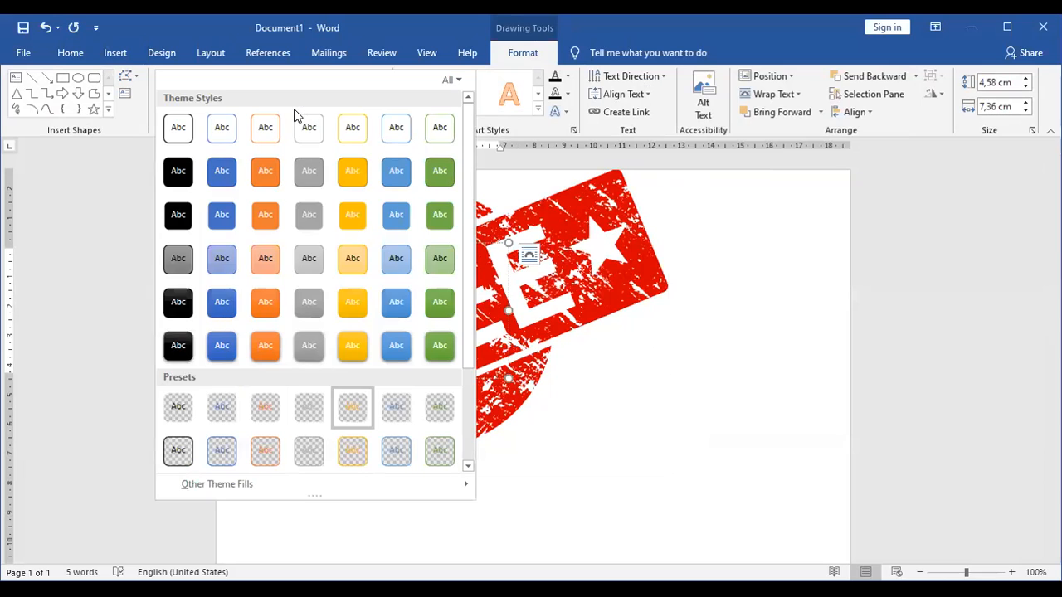
pyautogui.click(266, 302)
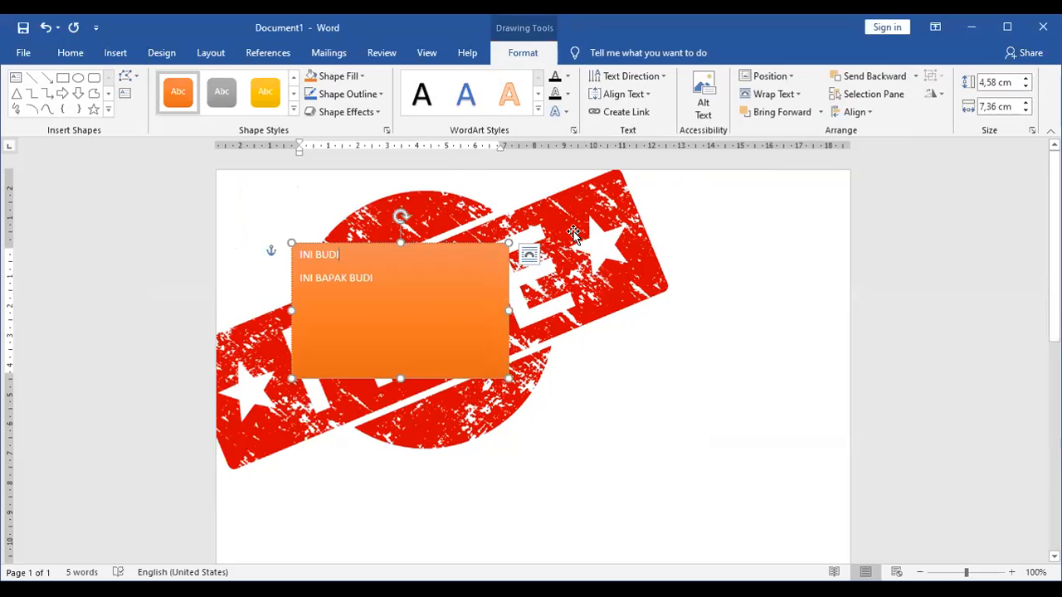
# Step: Try the transparent presets with black text and with gold text and a gold outline on the text box
pyautogui.click(294, 111)
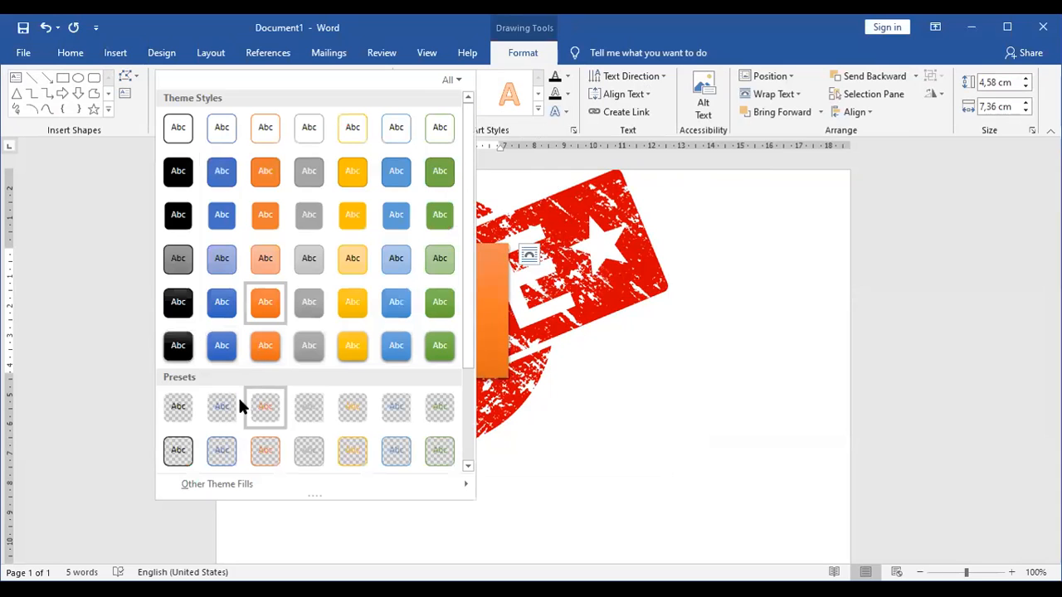
pyautogui.click(177, 407)
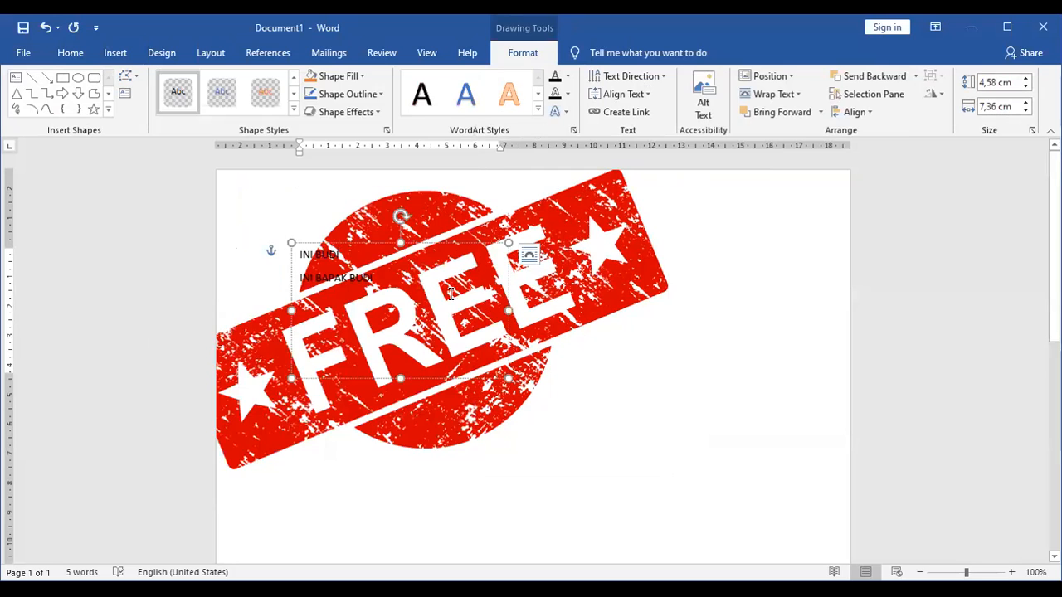
pyautogui.click(293, 112)
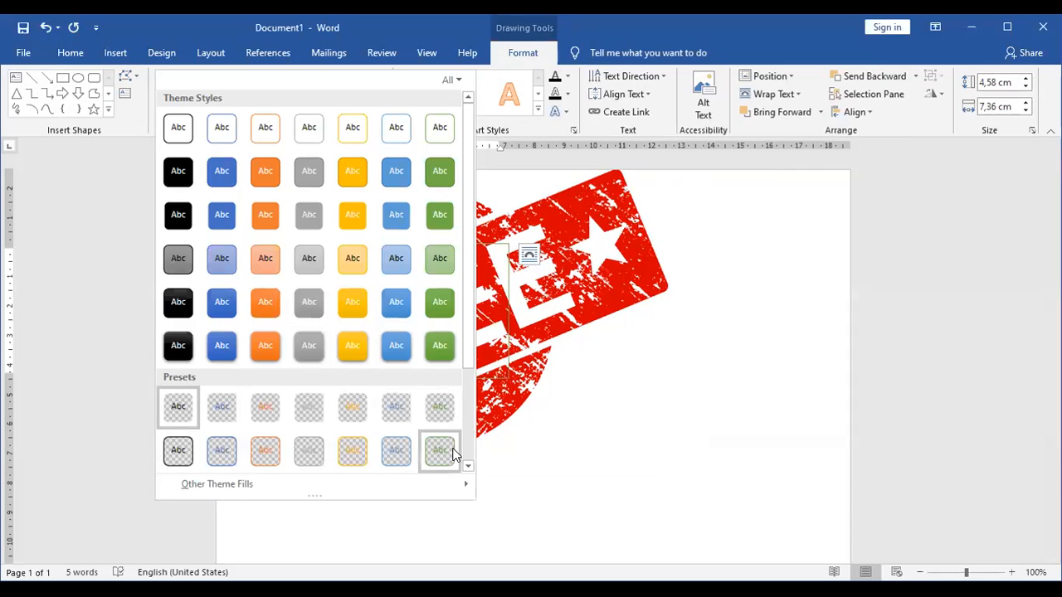
pyautogui.click(355, 455)
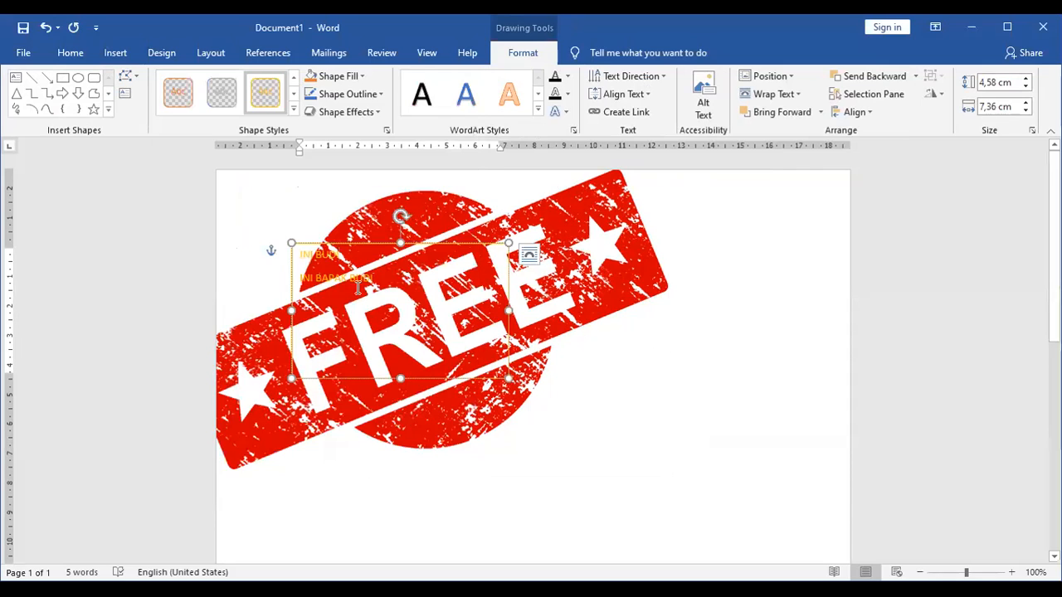
# Step: Try the gold gradient and the green gradient presets on the text box
pyautogui.click(292, 112)
pyautogui.scroll(-3, 308, 349)
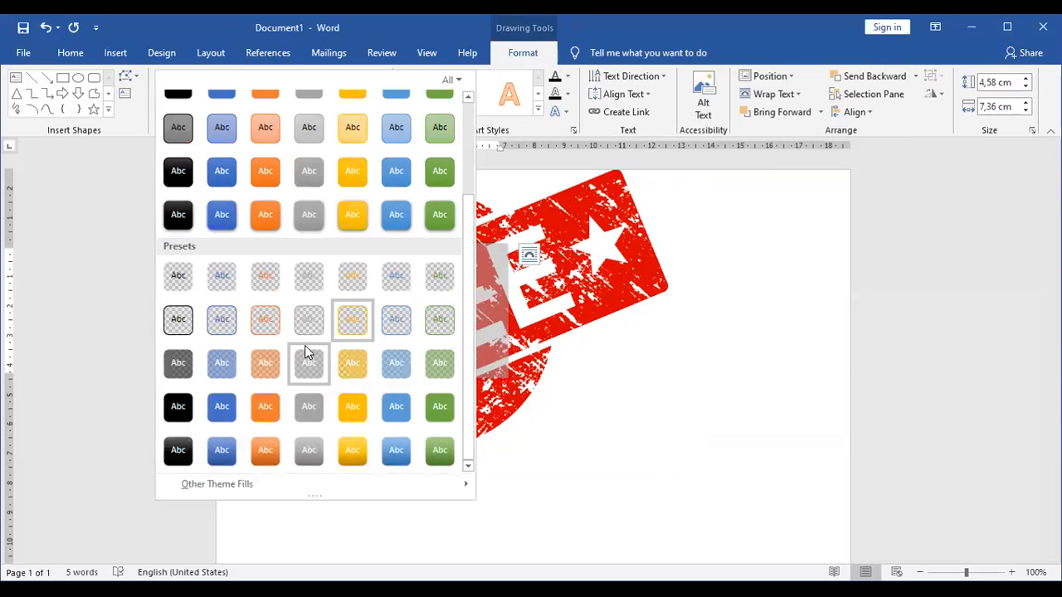
pyautogui.click(352, 456)
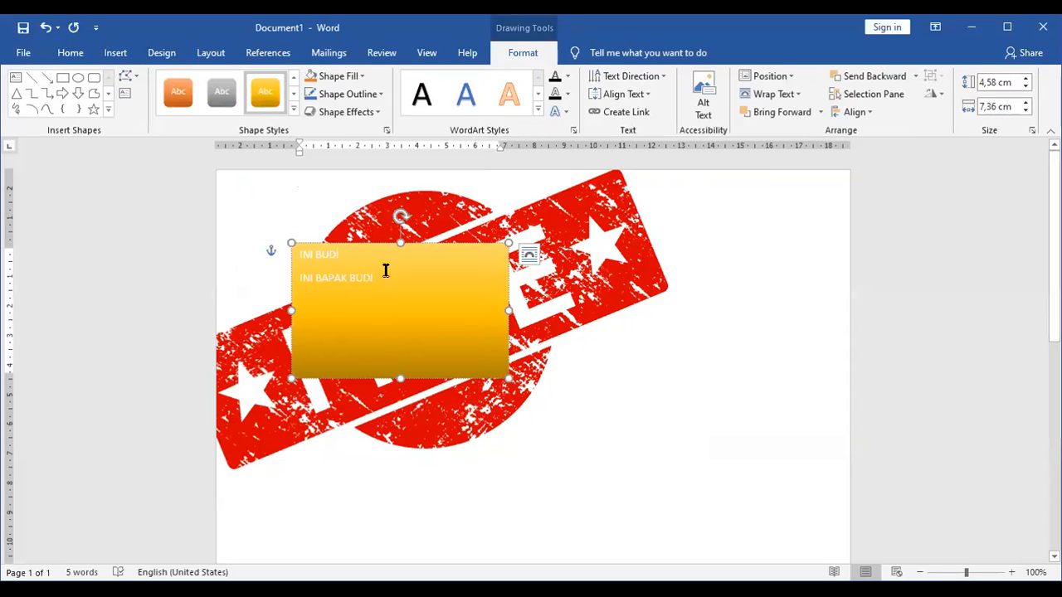
pyautogui.click(293, 112)
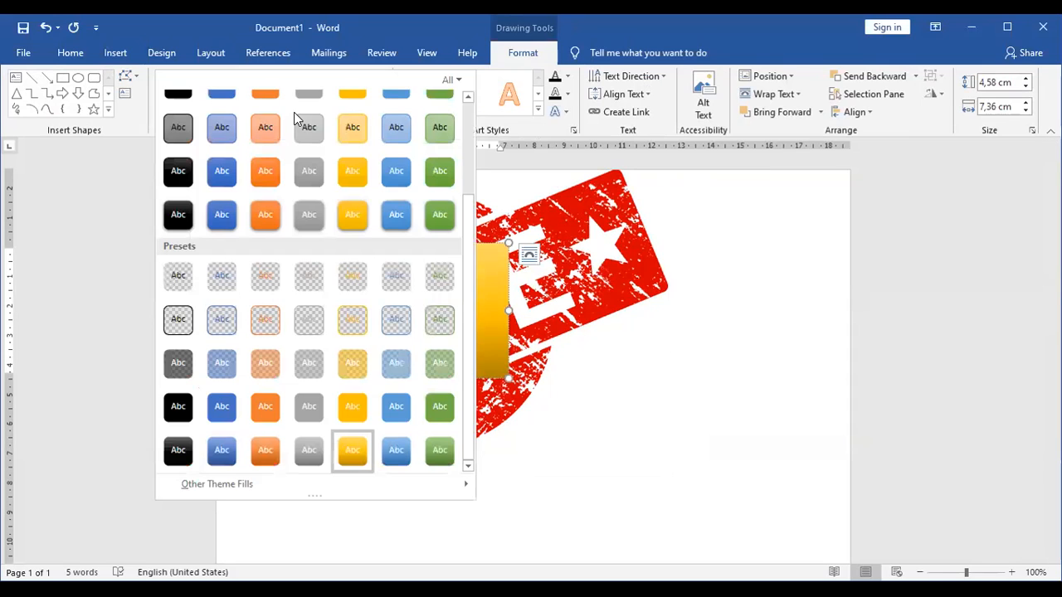
pyautogui.click(438, 455)
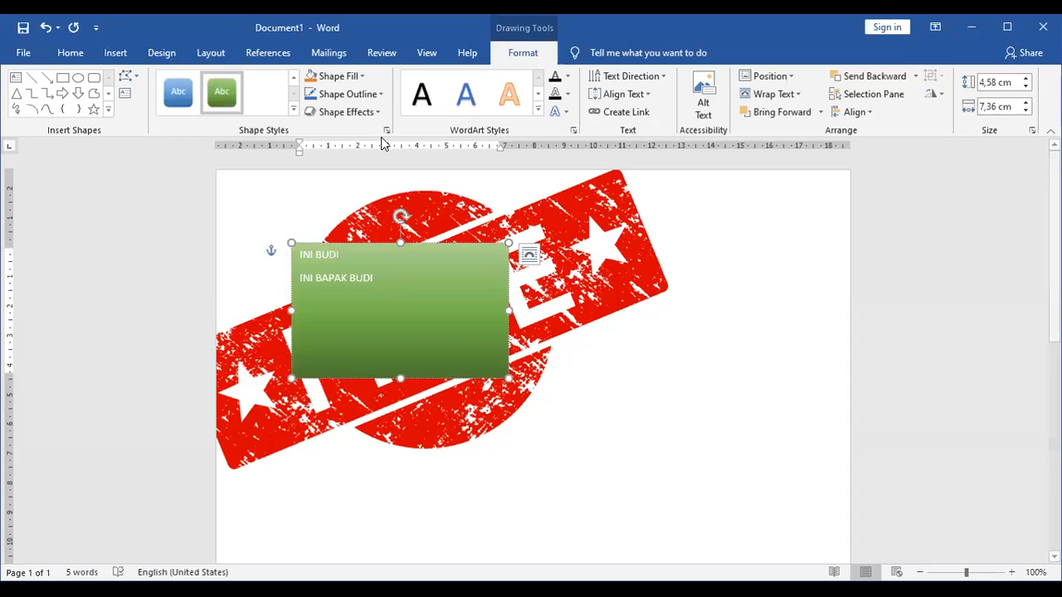
# Step: Try a green radial gradient variation with a dark center as the text box's fill
pyautogui.click(344, 75)
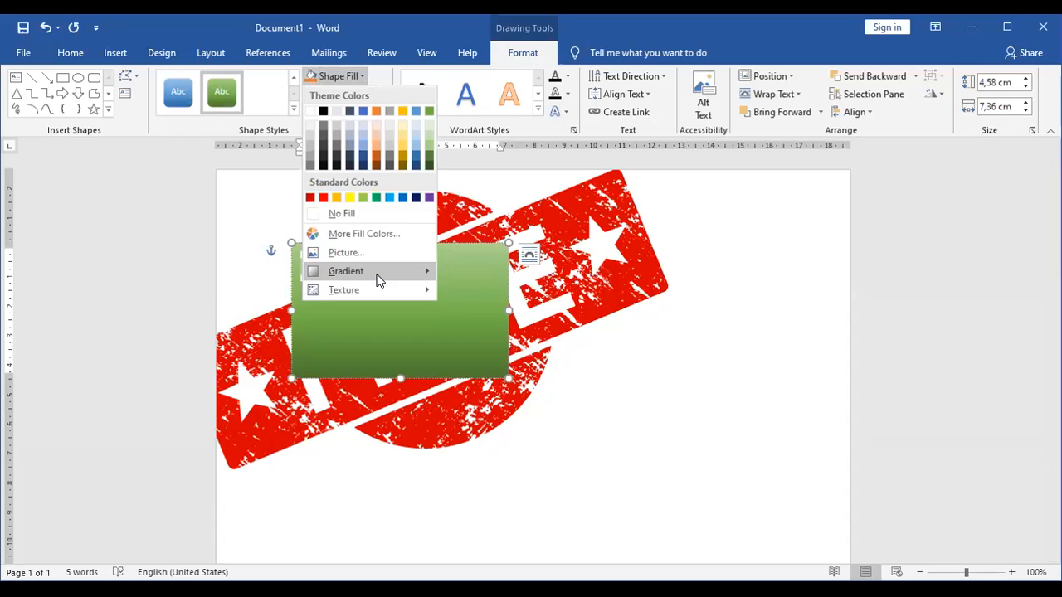
pyautogui.moveTo(379, 274)
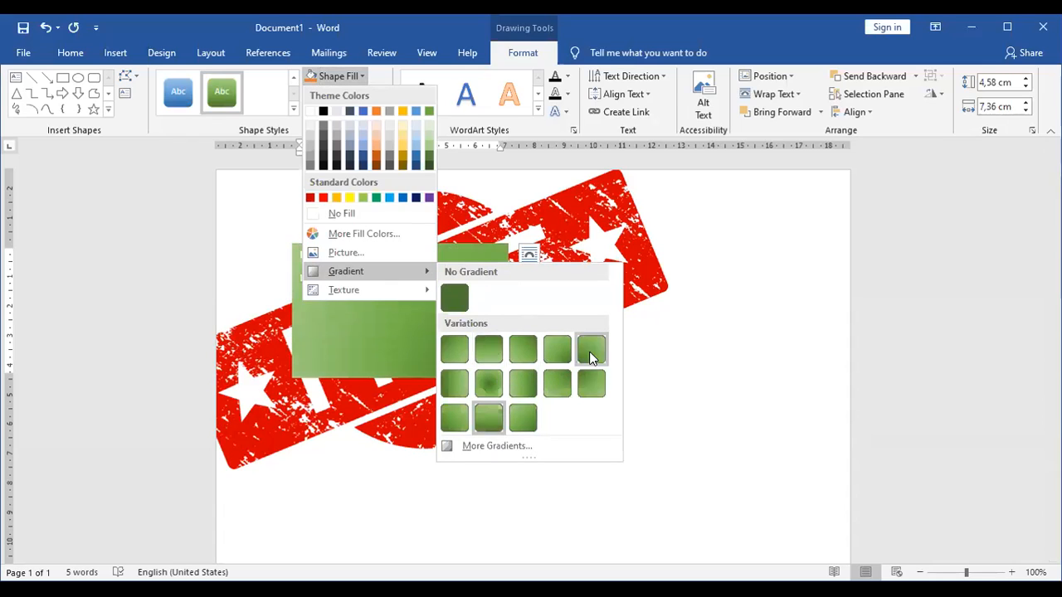
pyautogui.click(497, 386)
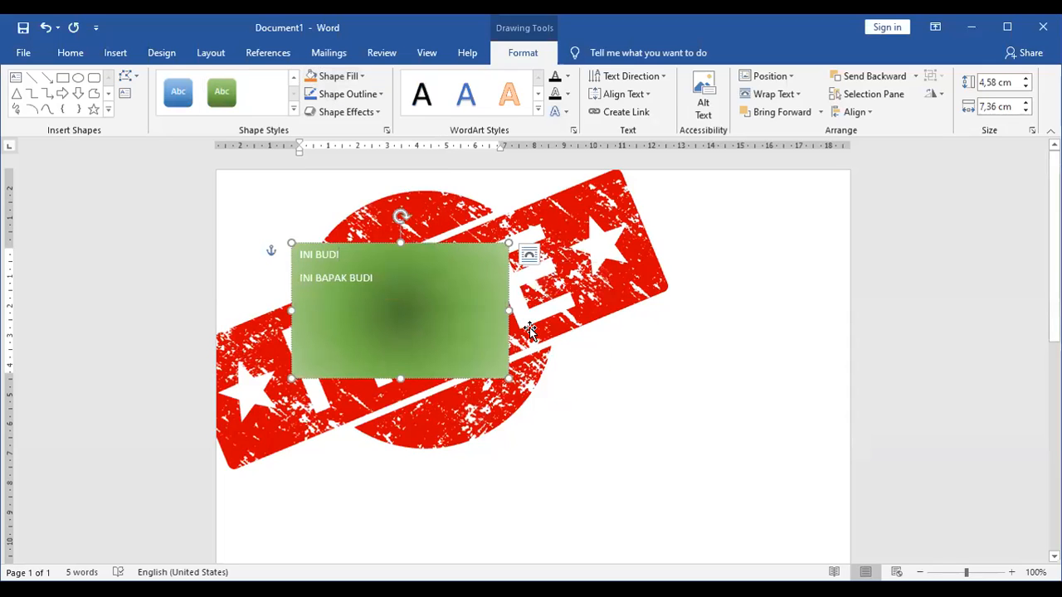
pyautogui.click(292, 113)
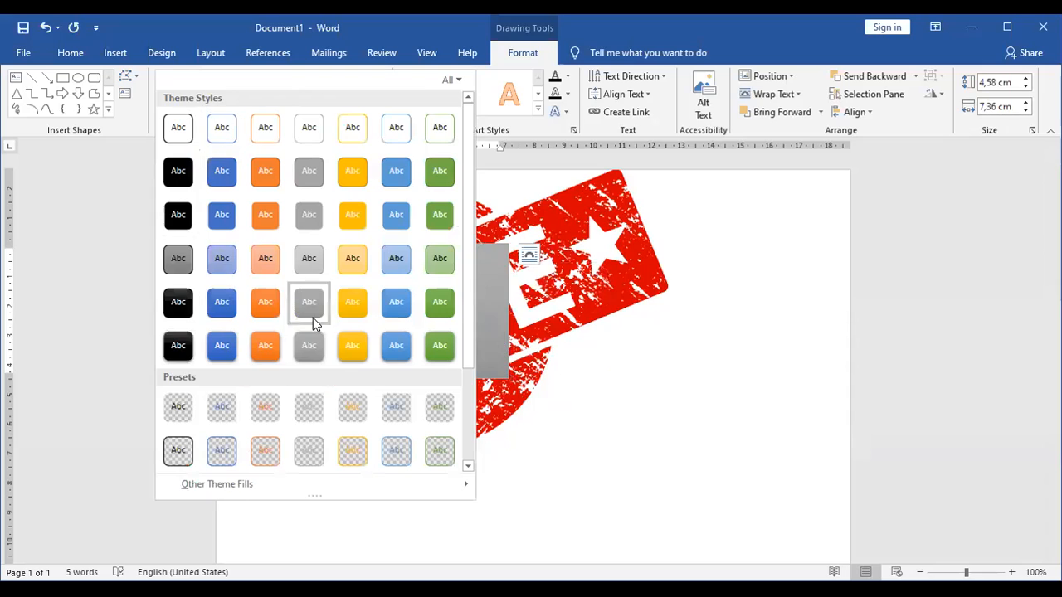
pyautogui.scroll(-2, 353, 357)
pyautogui.scroll(3, 359, 348)
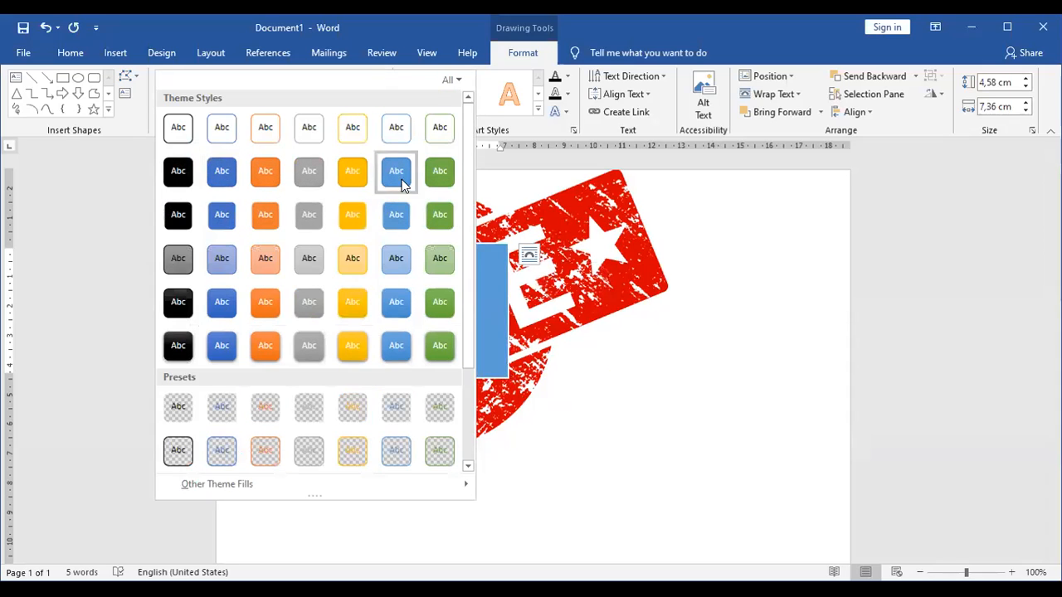
pyautogui.click(674, 187)
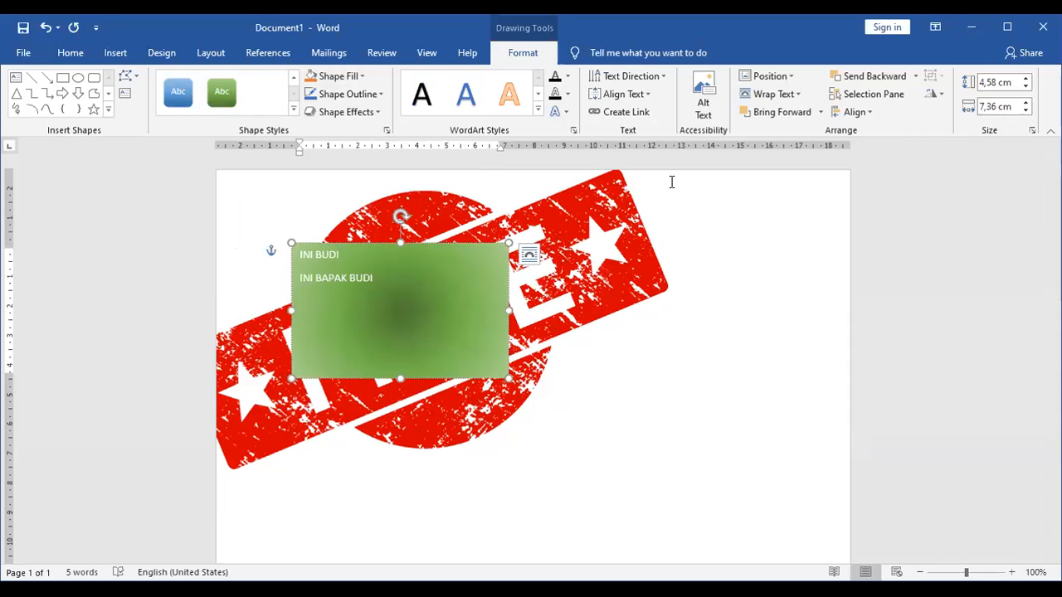
pyautogui.click(340, 76)
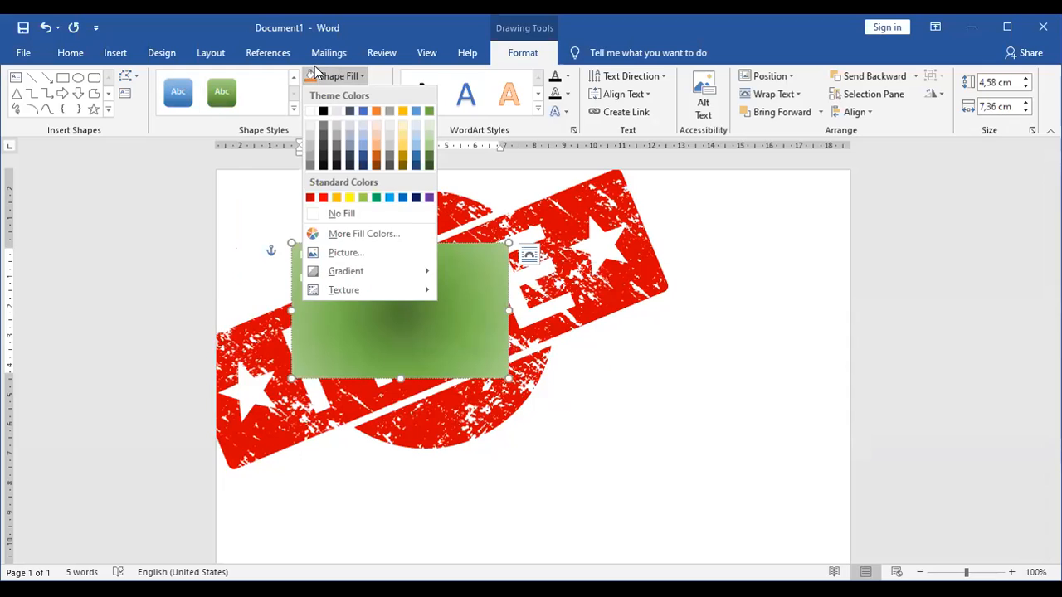
pyautogui.click(293, 111)
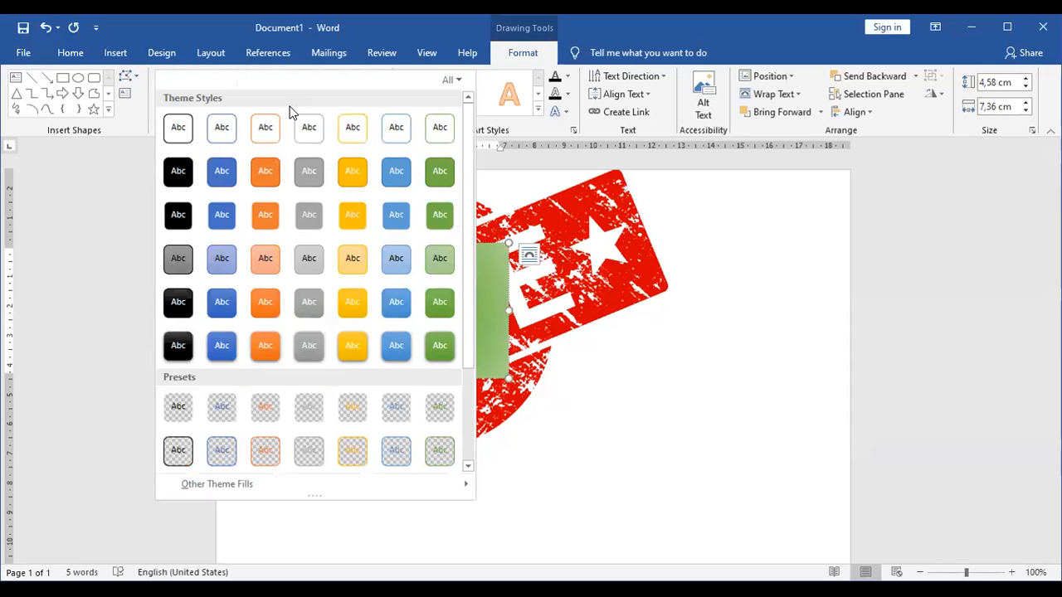
pyautogui.click(612, 390)
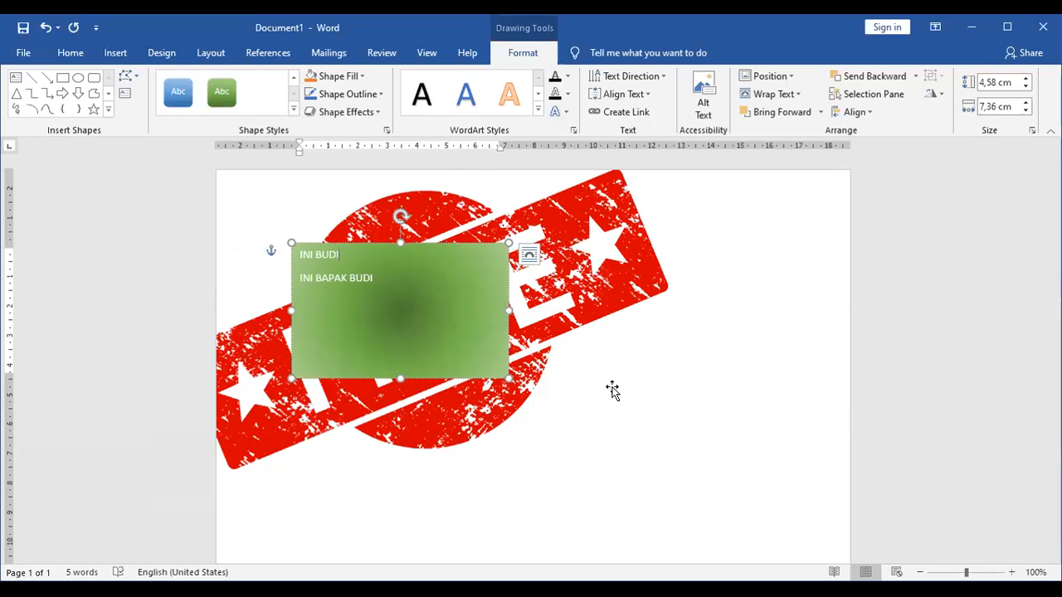
# Step: Apply the blue gradient preset to the text box and leave the box
pyautogui.click(293, 109)
pyautogui.scroll(-3, 440, 309)
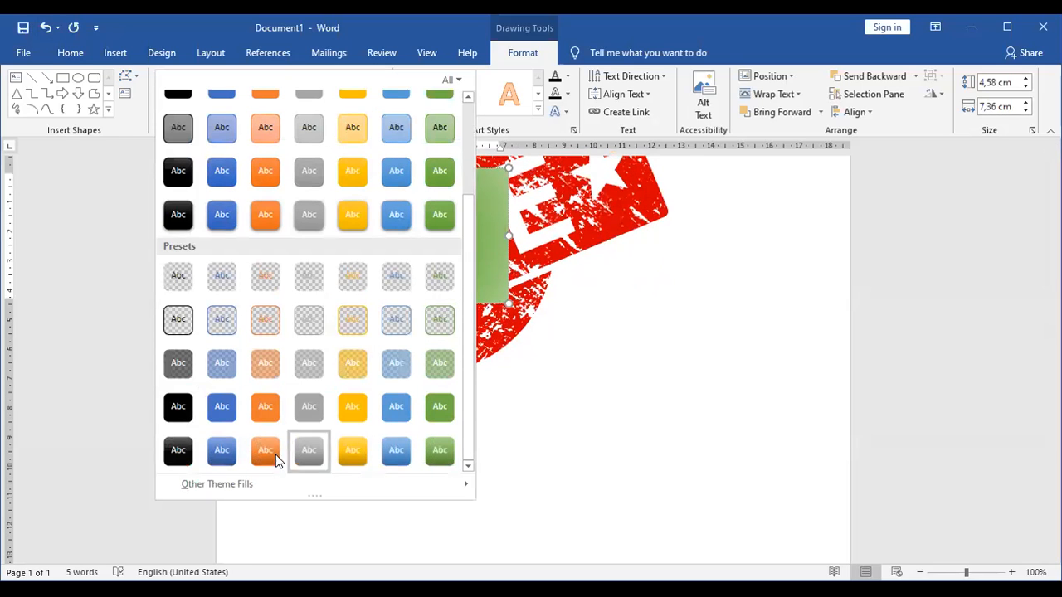
pyautogui.click(223, 452)
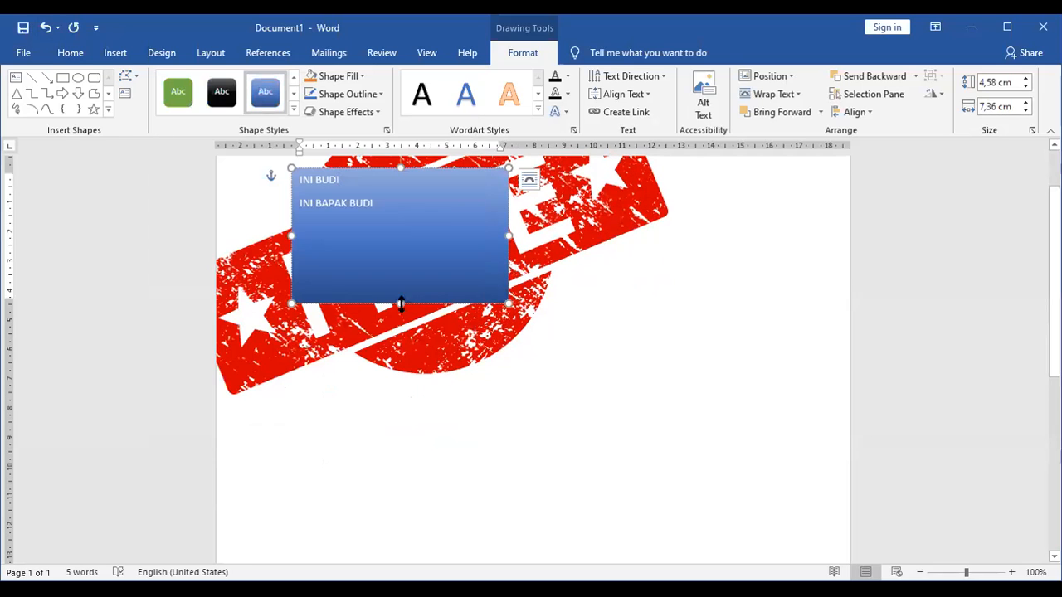
pyautogui.click(592, 313)
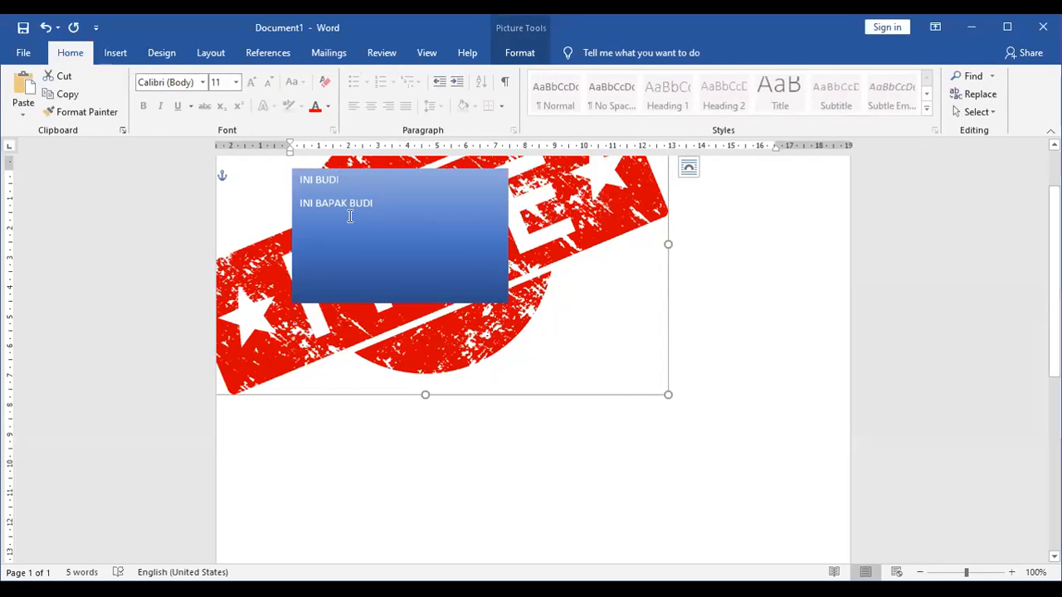
# Step: Enlarge all the text in the blue text box to size 28 and deselect the box
pyautogui.click(352, 212)
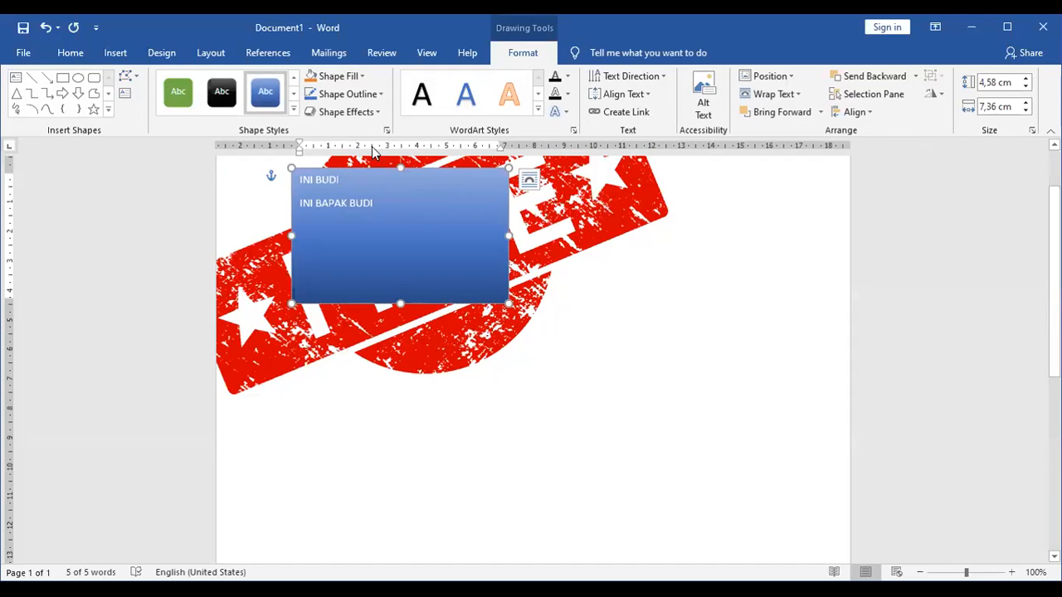
pyautogui.click(70, 52)
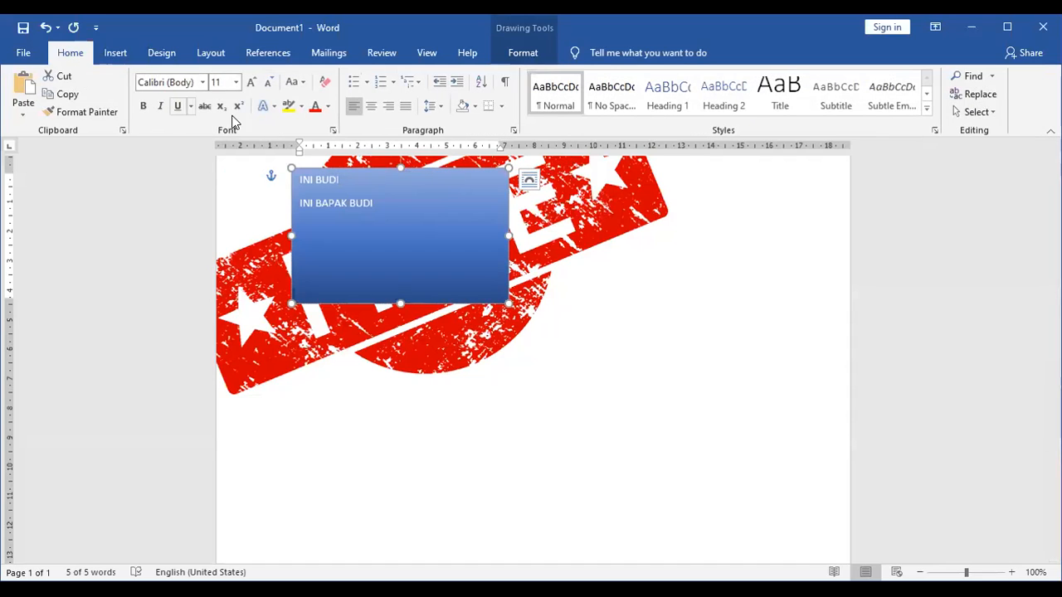
pyautogui.click(249, 85)
pyautogui.click(249, 85)
pyautogui.click(249, 86)
pyautogui.click(249, 85)
pyautogui.click(249, 86)
pyautogui.click(249, 86)
pyautogui.click(249, 85)
pyautogui.click(249, 85)
pyautogui.click(249, 86)
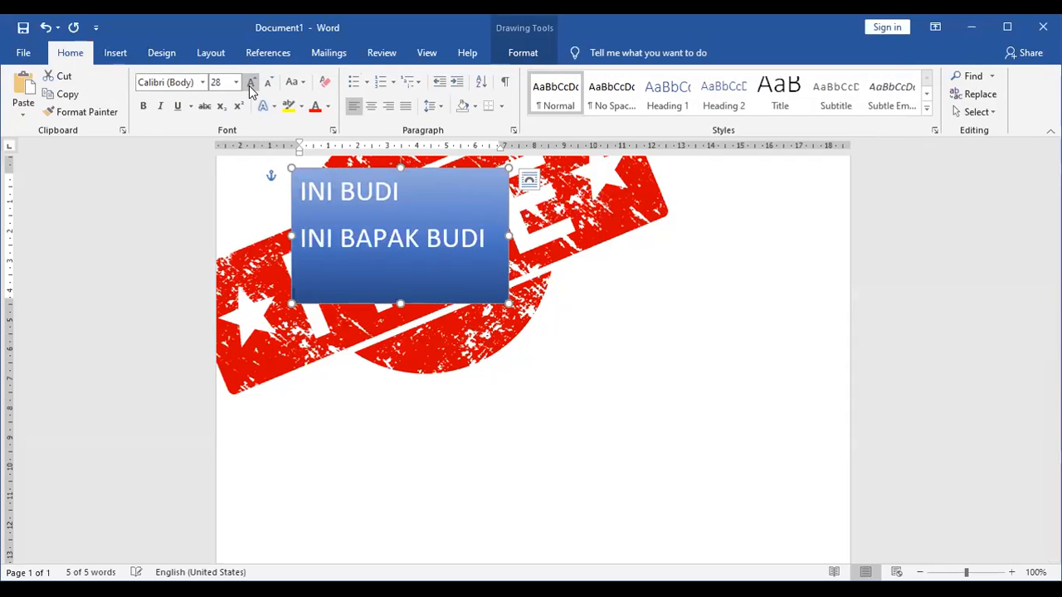
pyautogui.click(663, 303)
# Step: Review the text box's size, text wrapping and position layout settings, and close them without changes
pyautogui.click(499, 176)
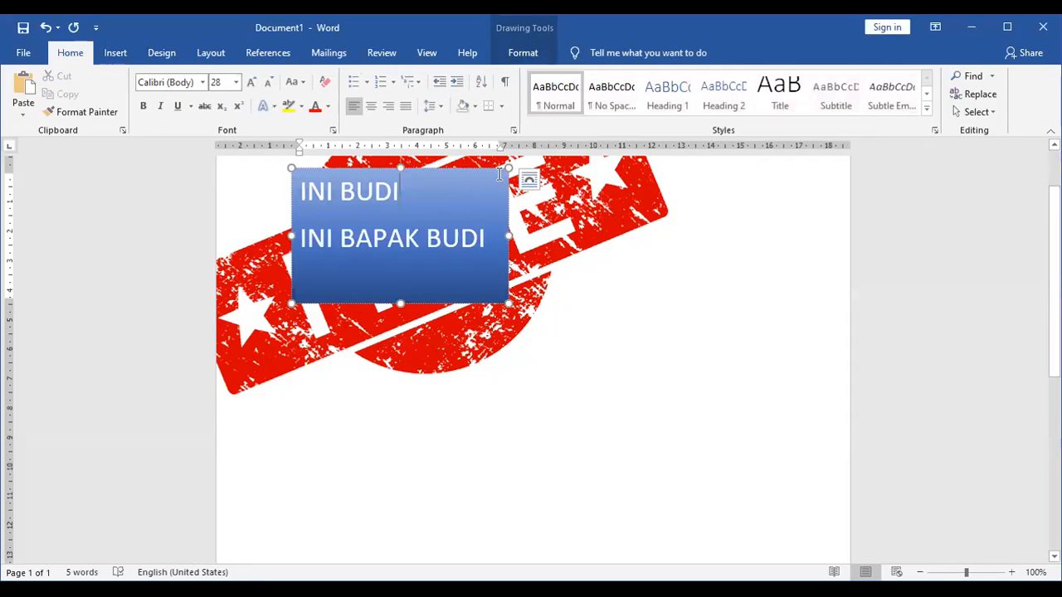
pyautogui.click(505, 178)
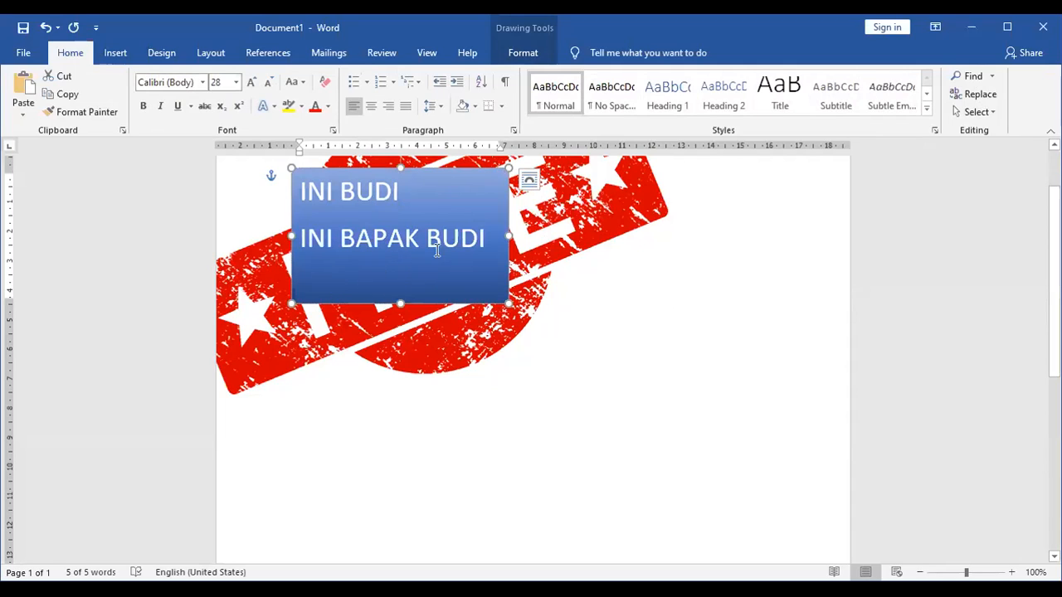
pyautogui.click(520, 55)
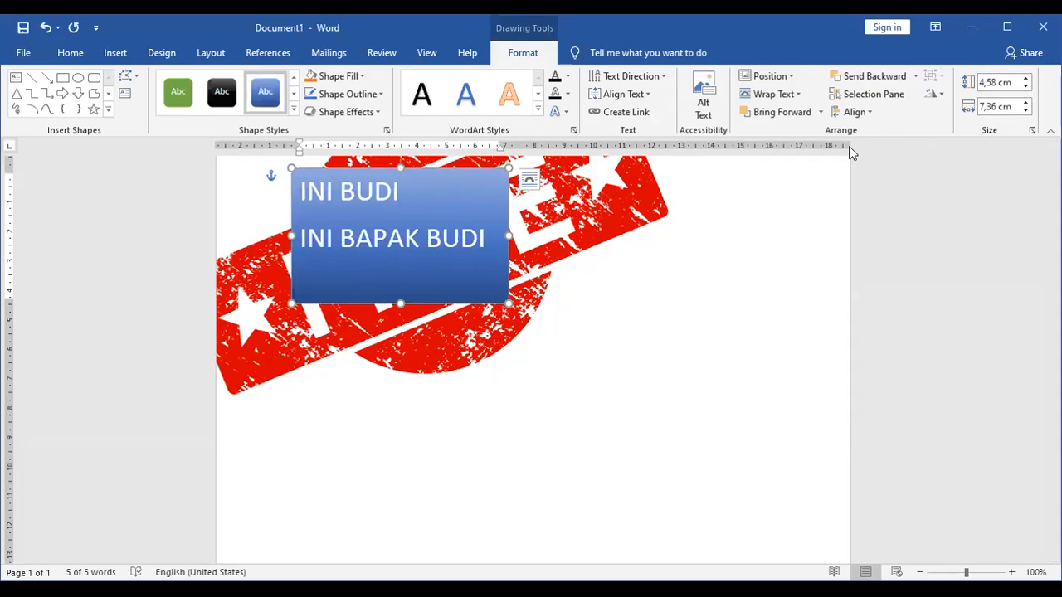
pyautogui.click(1033, 130)
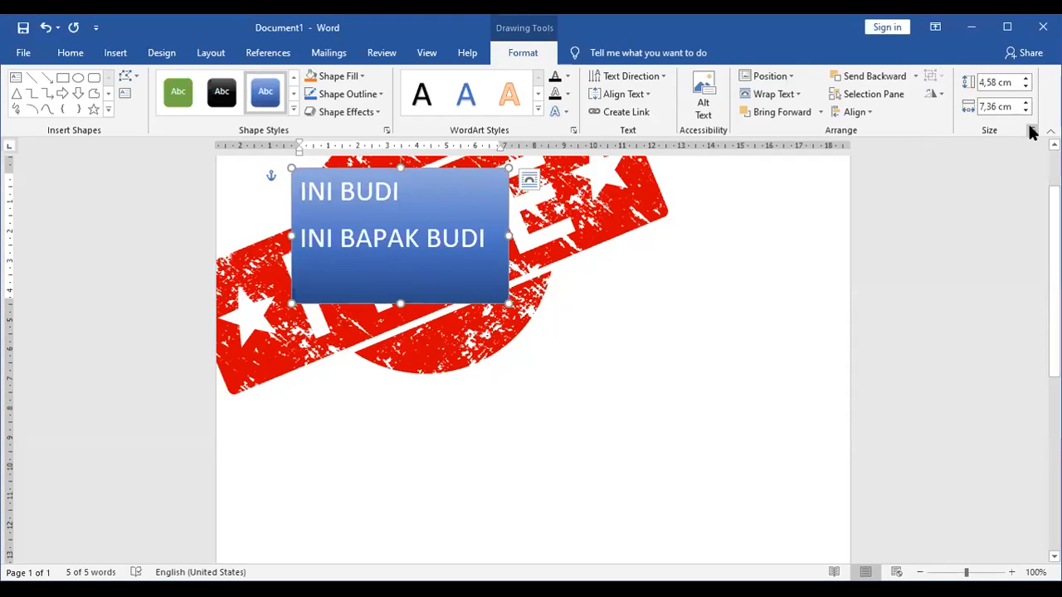
pyautogui.click(1032, 132)
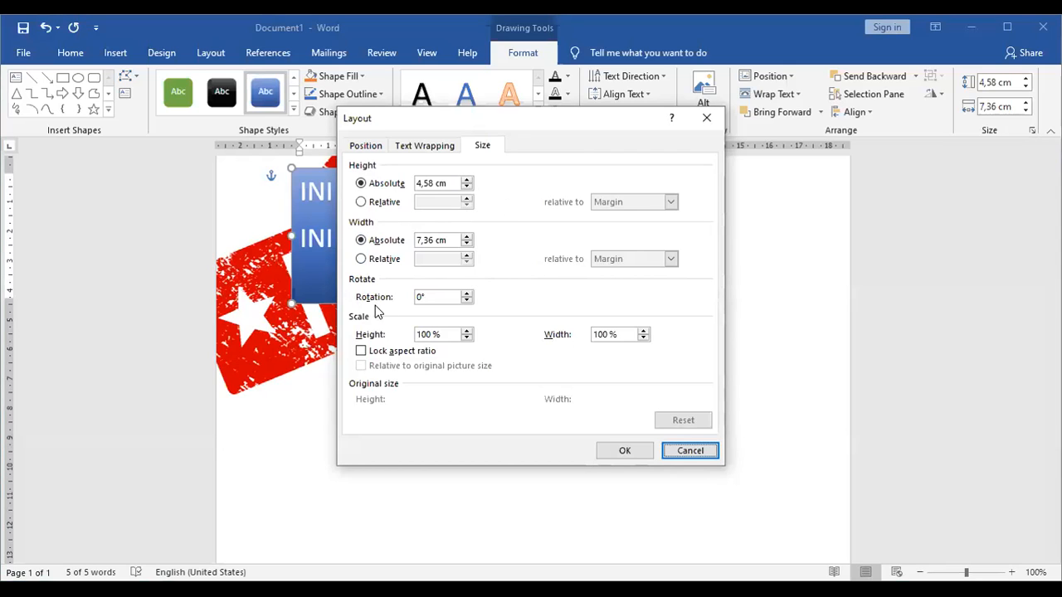
pyautogui.click(407, 147)
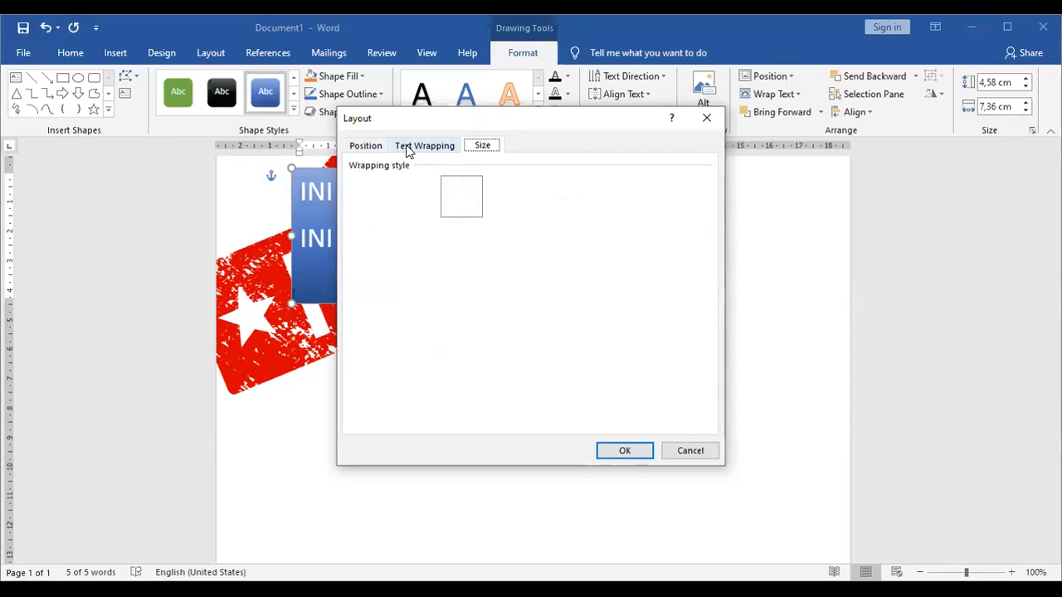
pyautogui.click(358, 146)
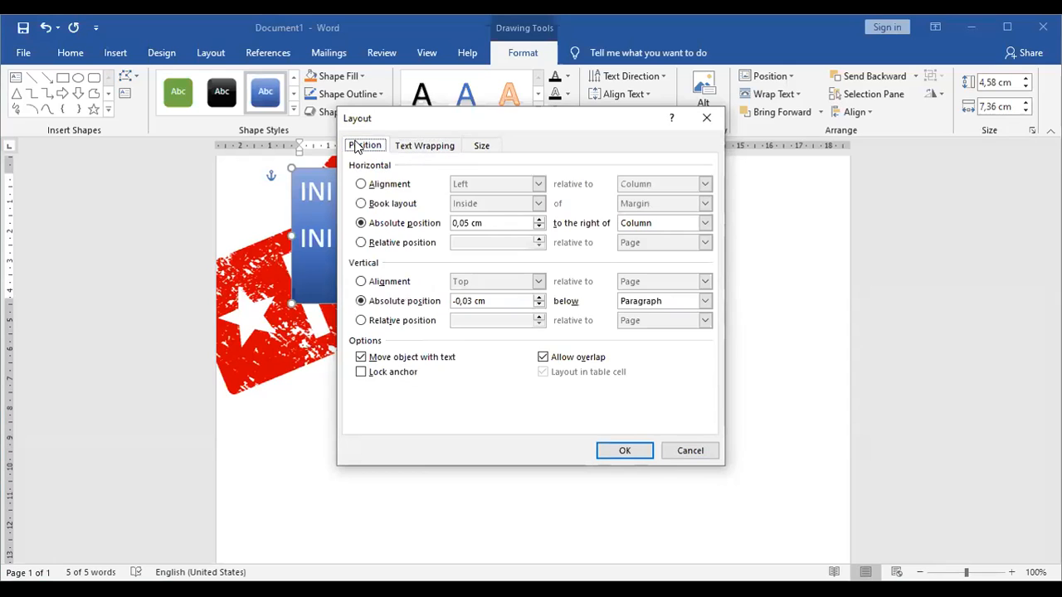
pyautogui.click(428, 149)
pyautogui.click(690, 452)
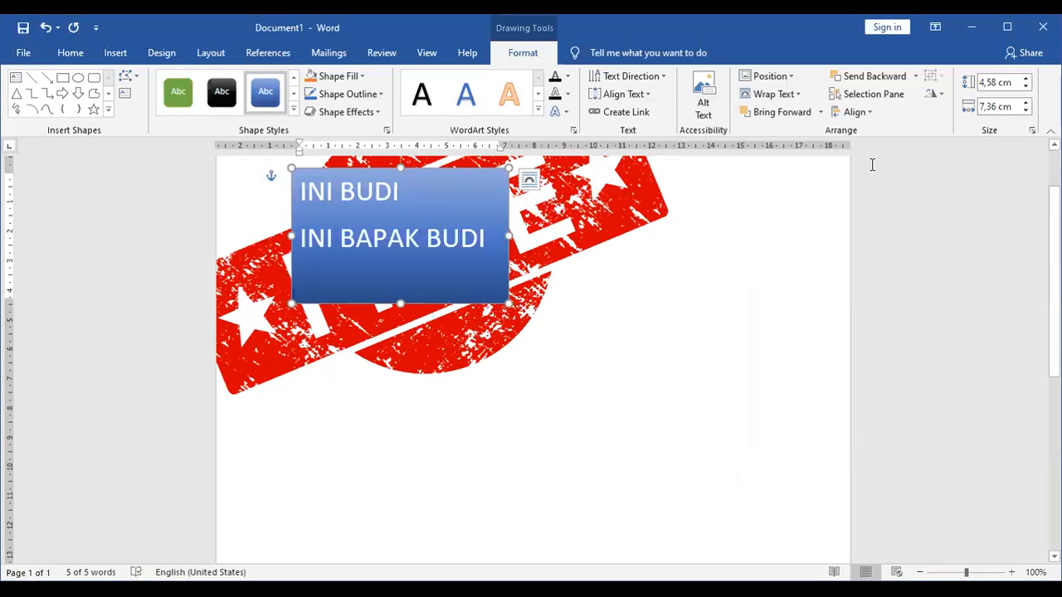
# Step: Turn on resizing the shape to fit its text for the text box, and try stretching its lower edge downward
pyautogui.click(387, 131)
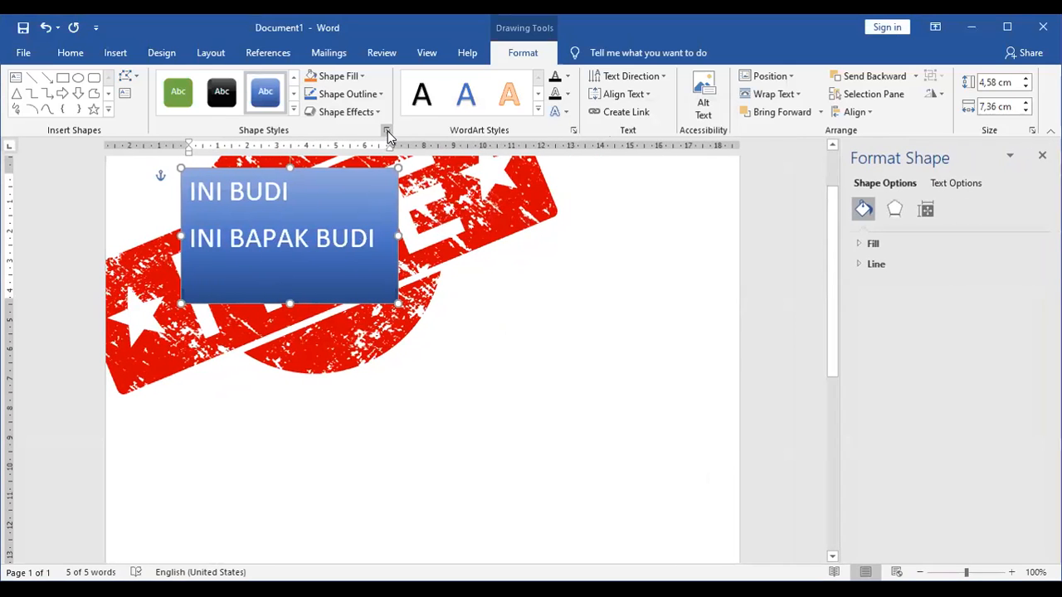
pyautogui.click(861, 246)
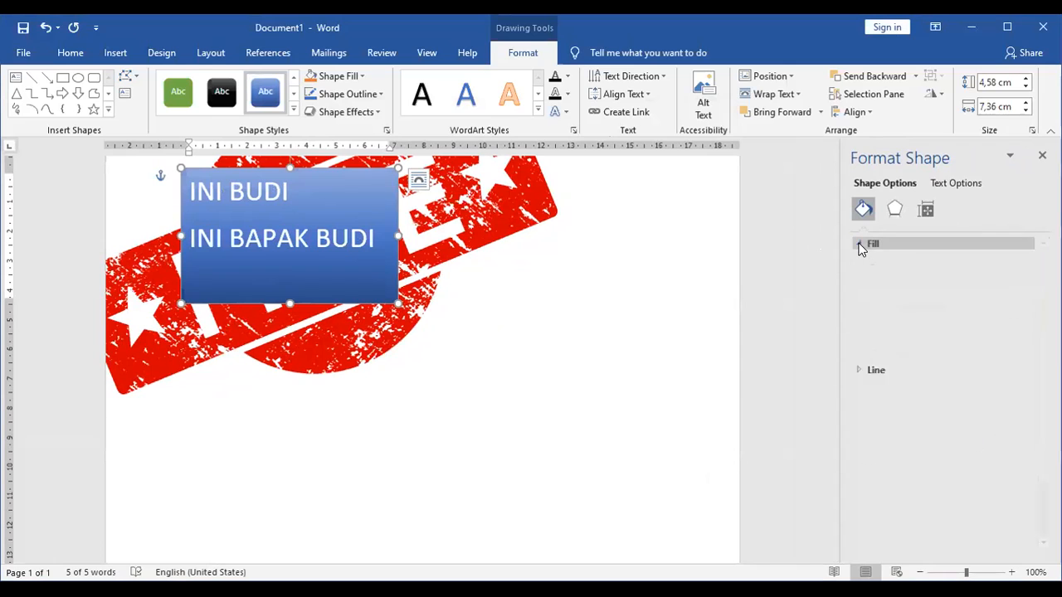
pyautogui.click(926, 210)
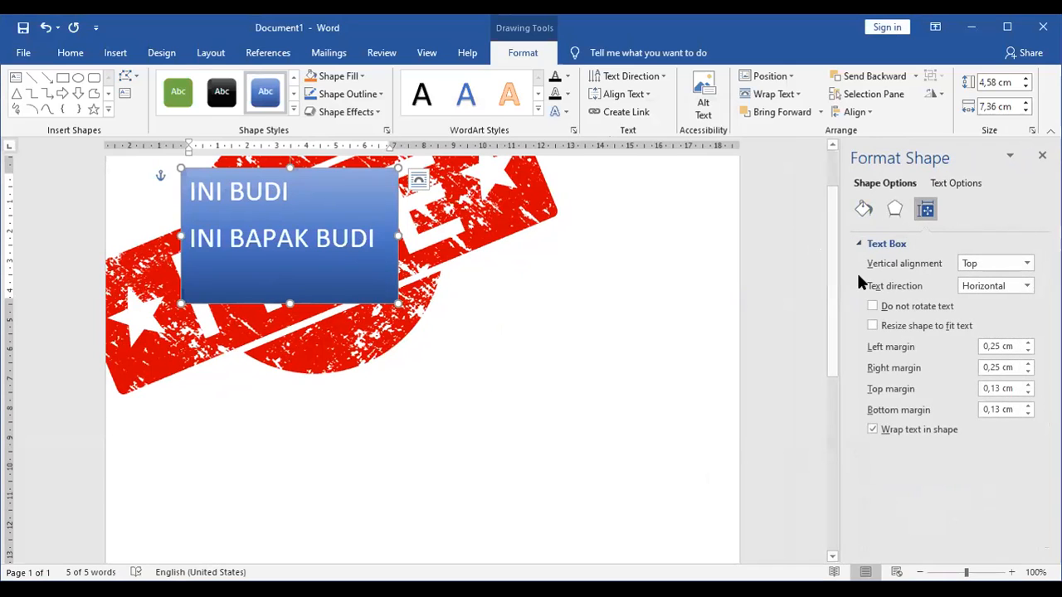
pyautogui.rightClick(393, 180)
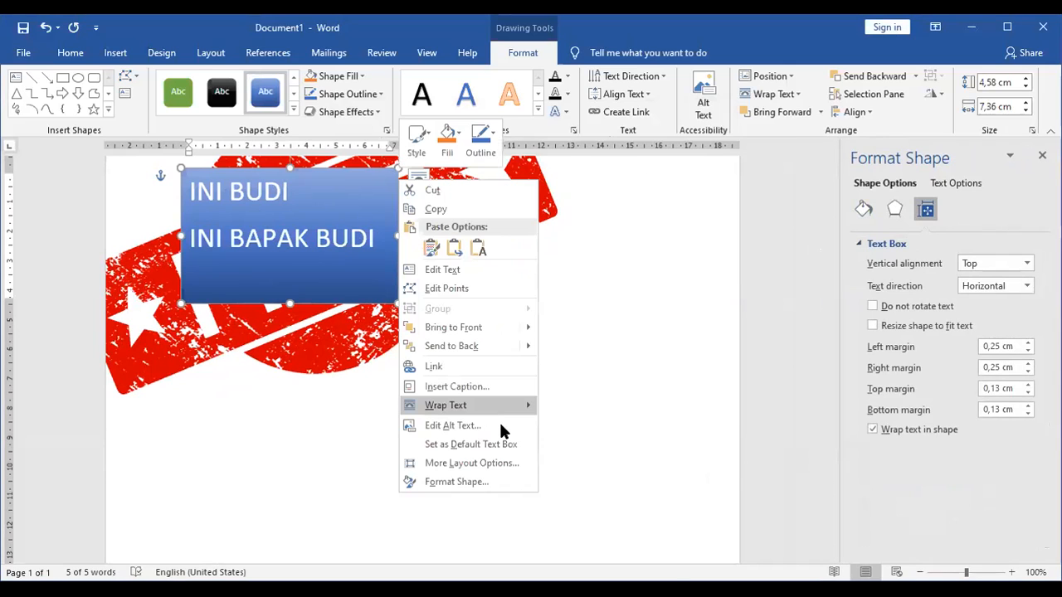
pyautogui.click(456, 482)
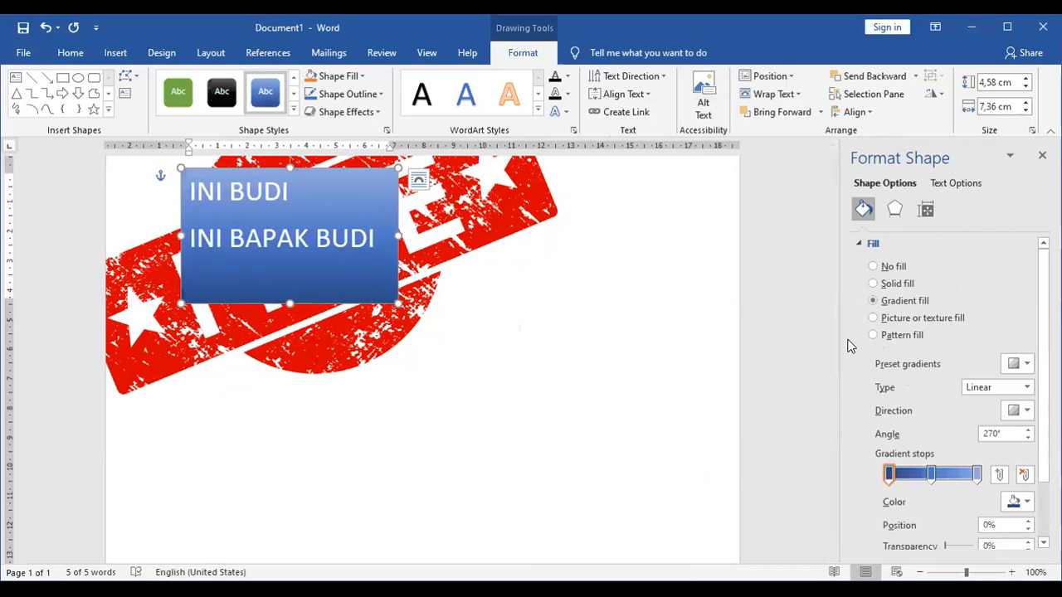
pyautogui.click(926, 211)
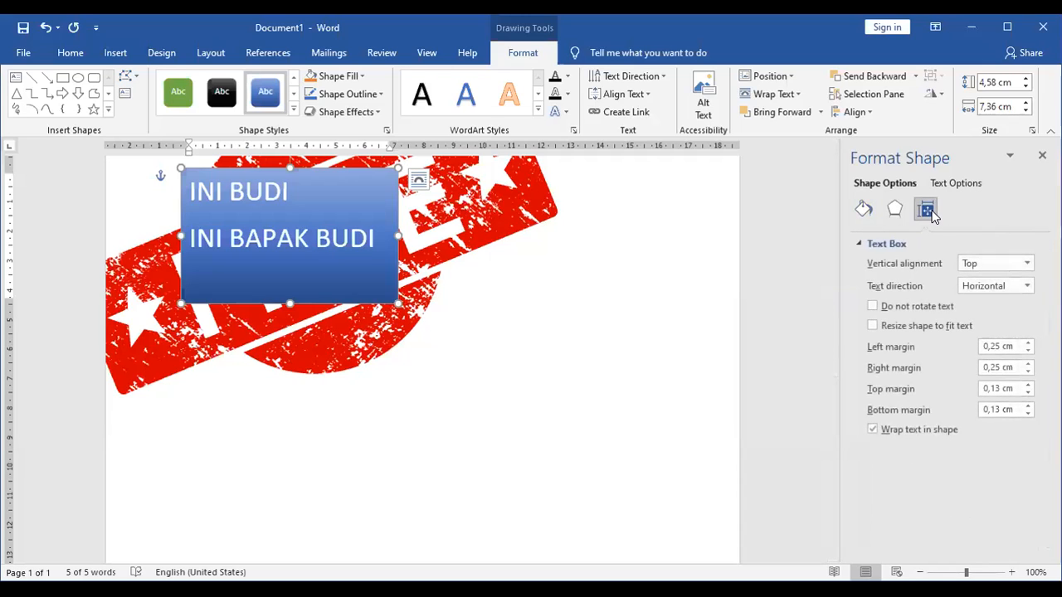
pyautogui.click(871, 325)
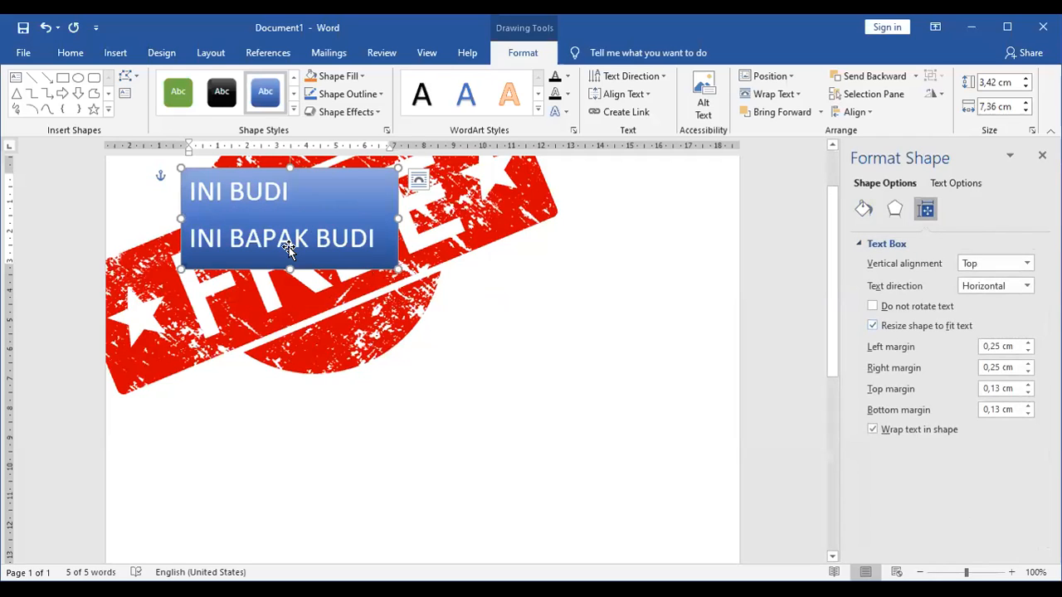
pyautogui.moveTo(290, 270); pyautogui.dragTo(290, 478)
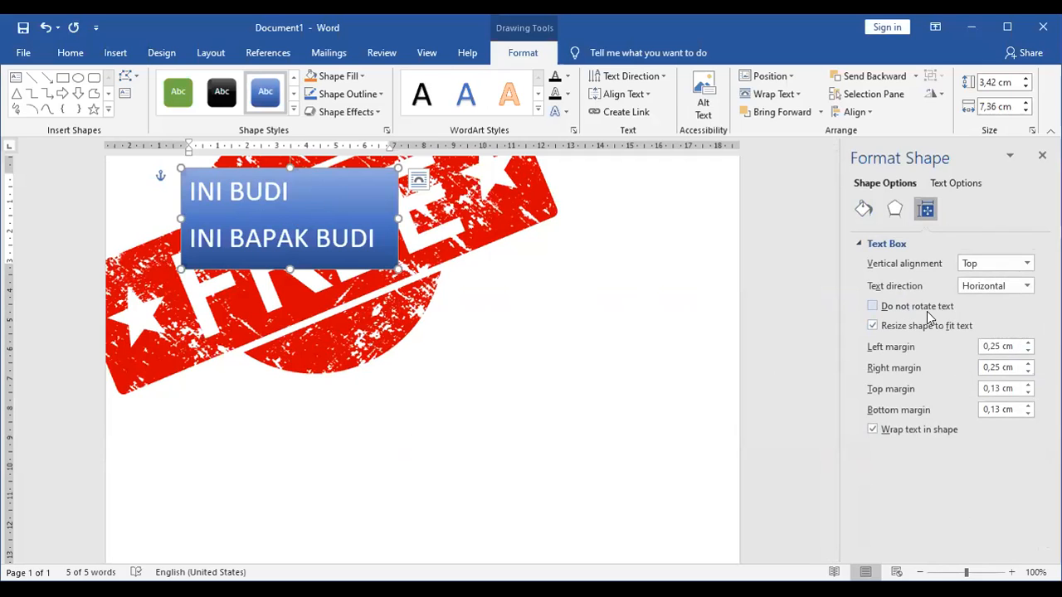
# Step: Shift the middle stop of the text box's gradient fill to the 57% position
pyautogui.click(863, 210)
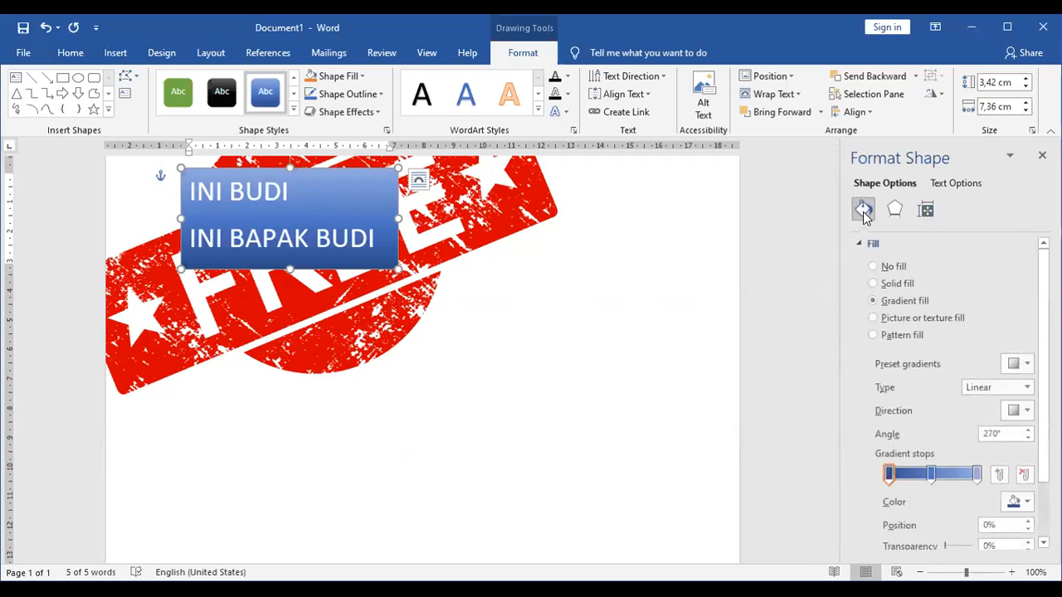
pyautogui.click(932, 473)
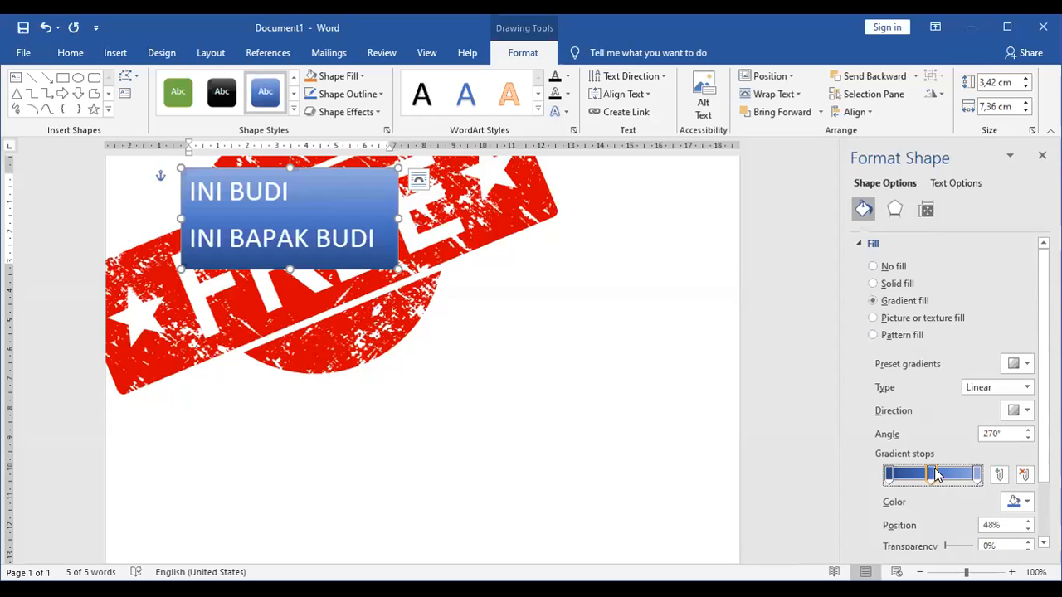
pyautogui.moveTo(929, 474); pyautogui.dragTo(979, 478)
pyautogui.click(975, 475)
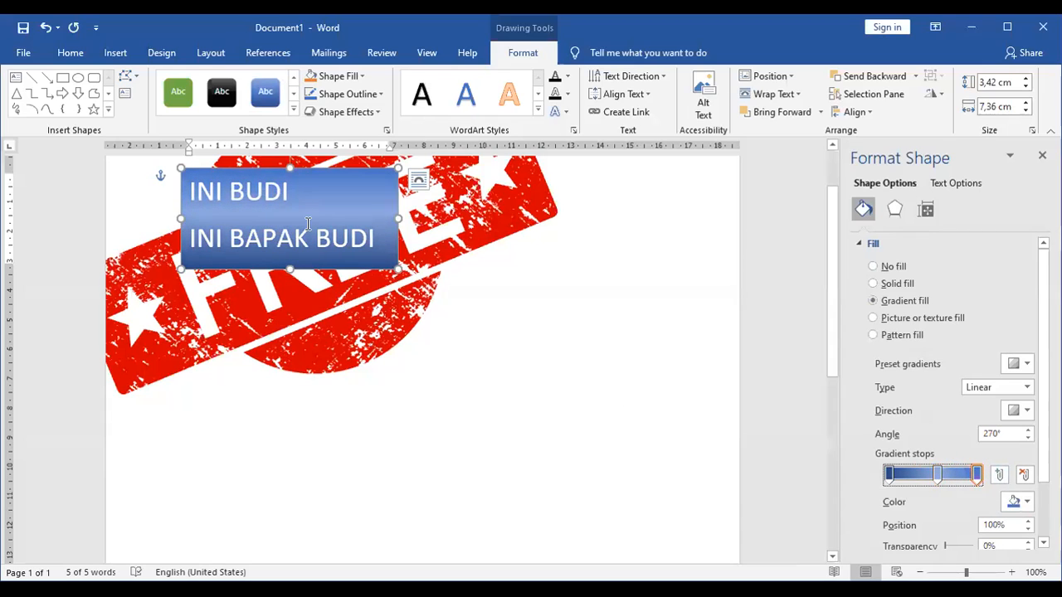
pyautogui.moveTo(936, 475); pyautogui.dragTo(995, 482)
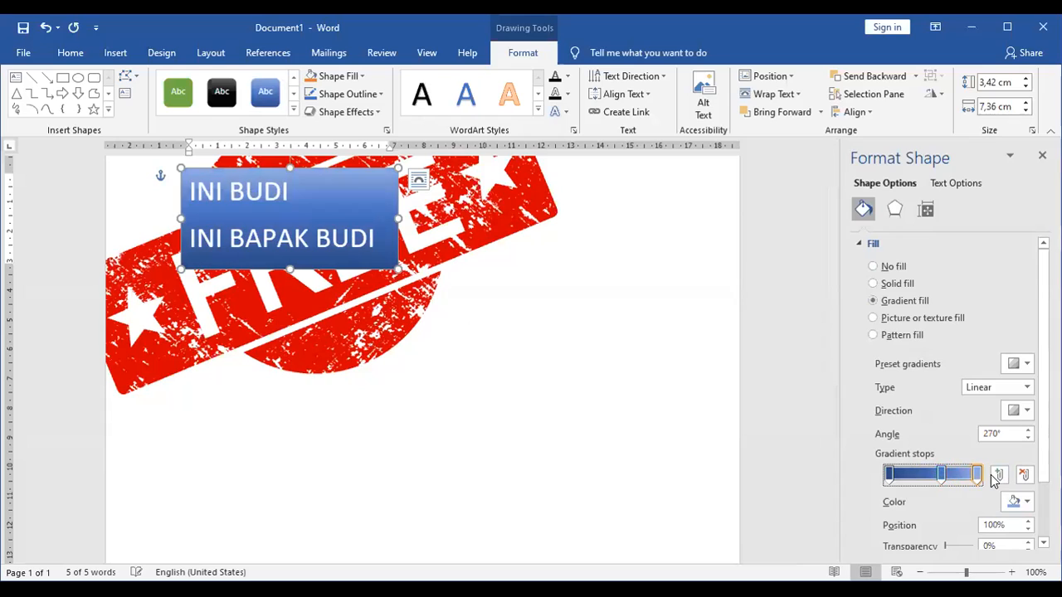
pyautogui.click(938, 476)
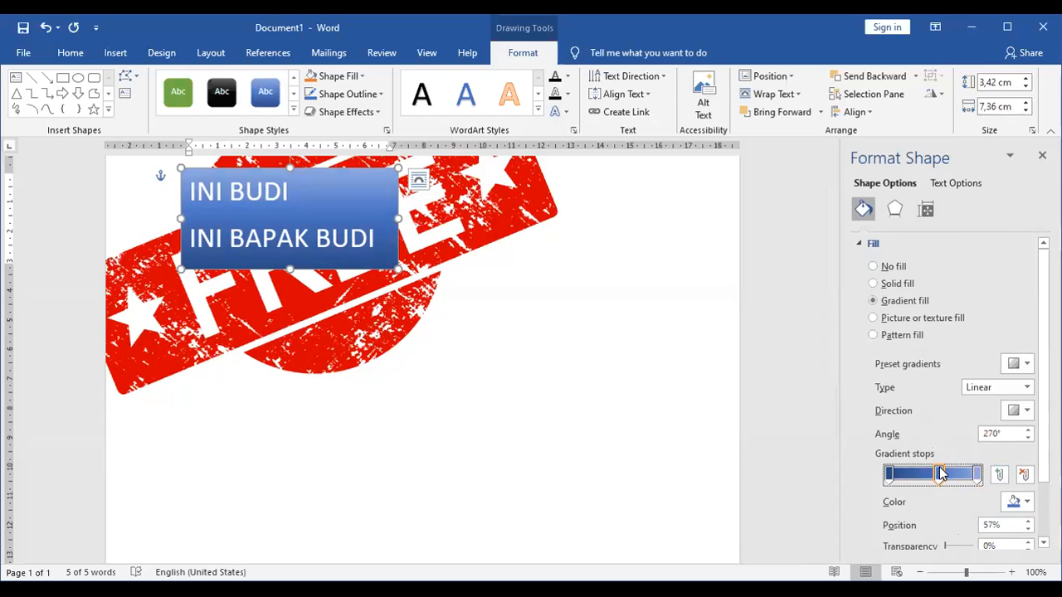
# Step: Try light blue for the middle gradient stop, set it to orange instead, and deselect the text box
pyautogui.click(1028, 502)
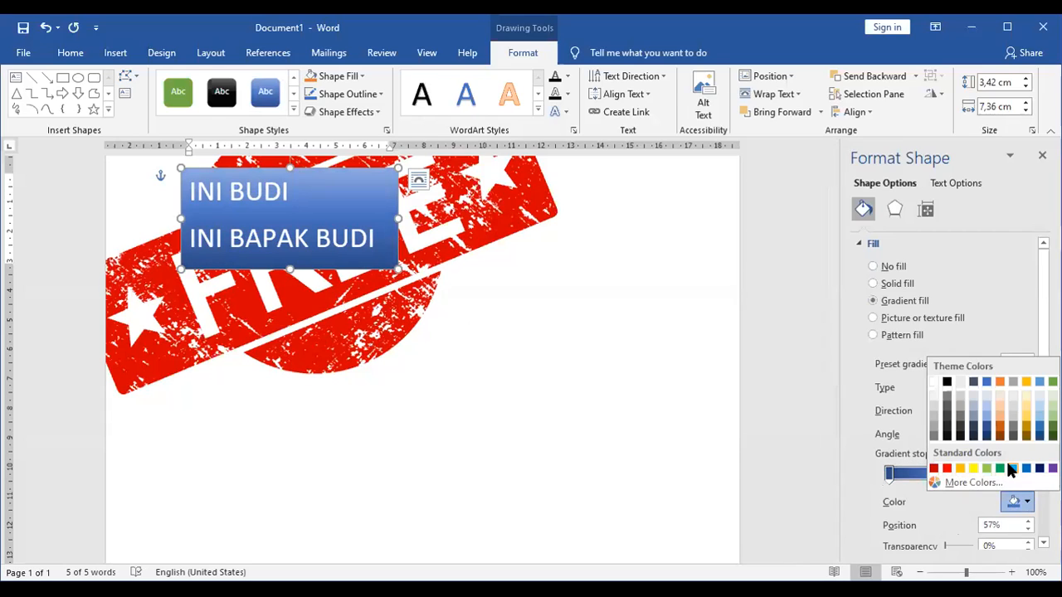
pyautogui.click(1011, 468)
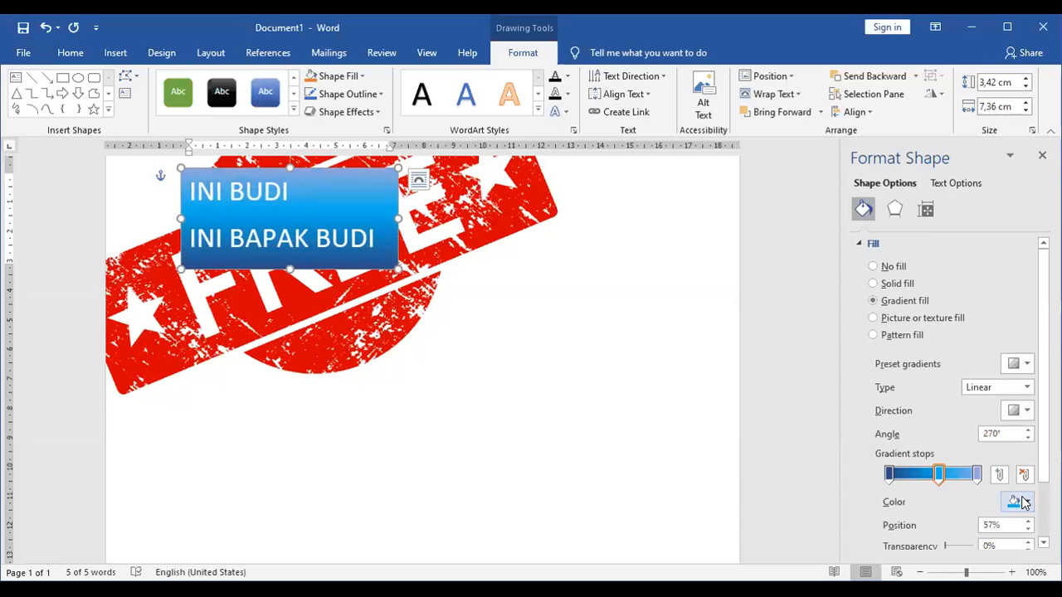
pyautogui.click(1024, 502)
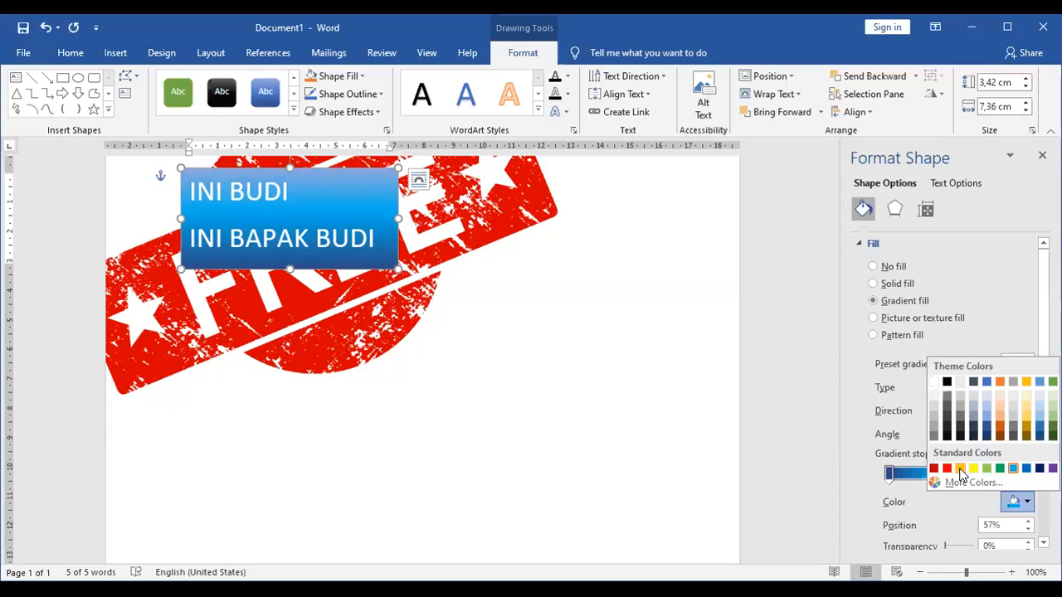
pyautogui.click(960, 469)
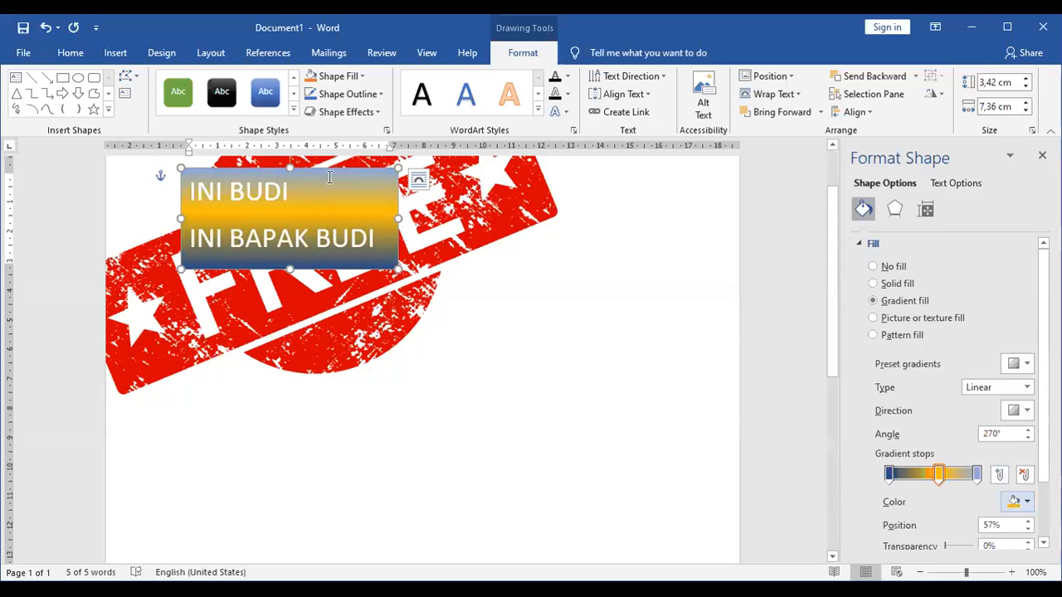
pyautogui.click(564, 356)
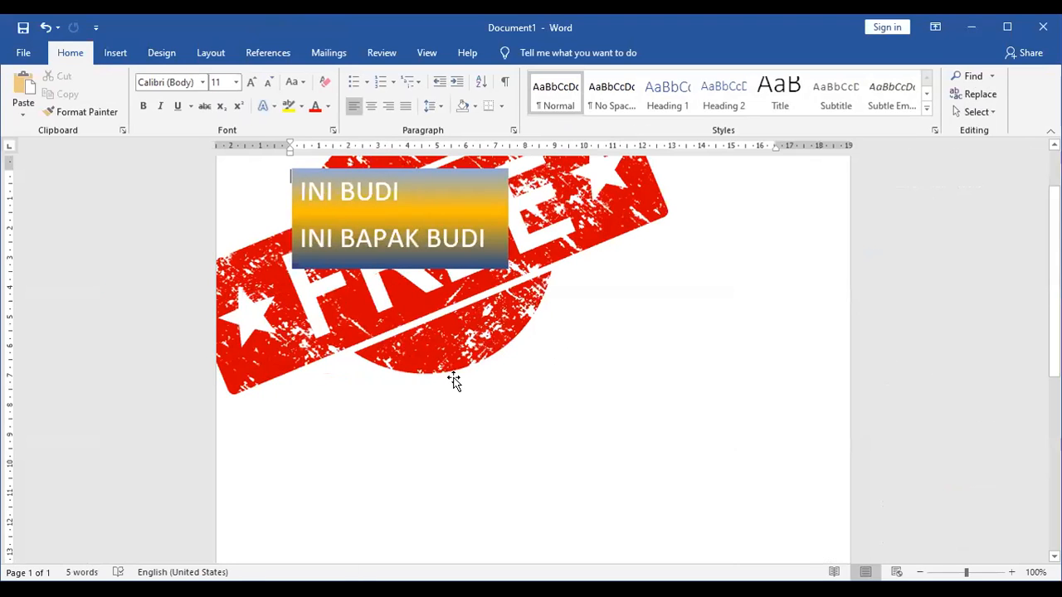
# Step: Try a linear gradient direction from the text box's top-left corner, and set it to the 135° diagonal from the top-right corner
pyautogui.click(486, 178)
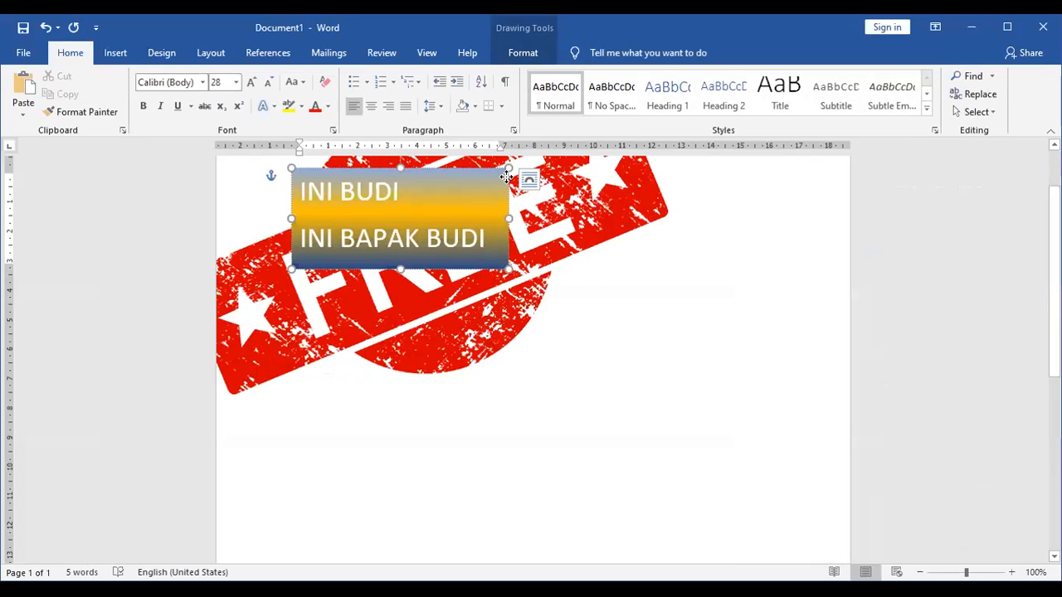
pyautogui.rightClick(507, 176)
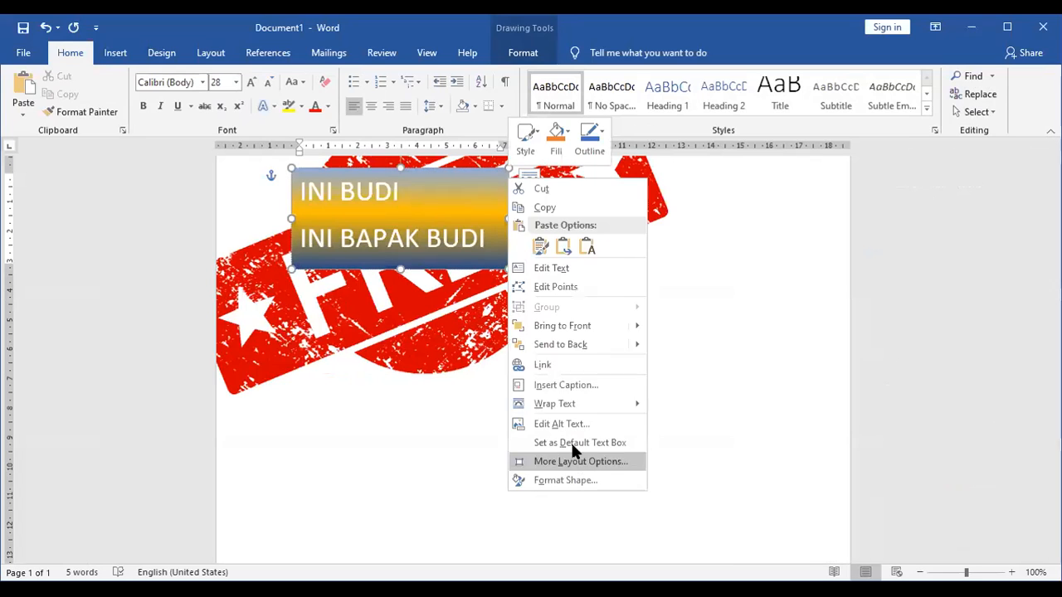
pyautogui.rightClick(464, 190)
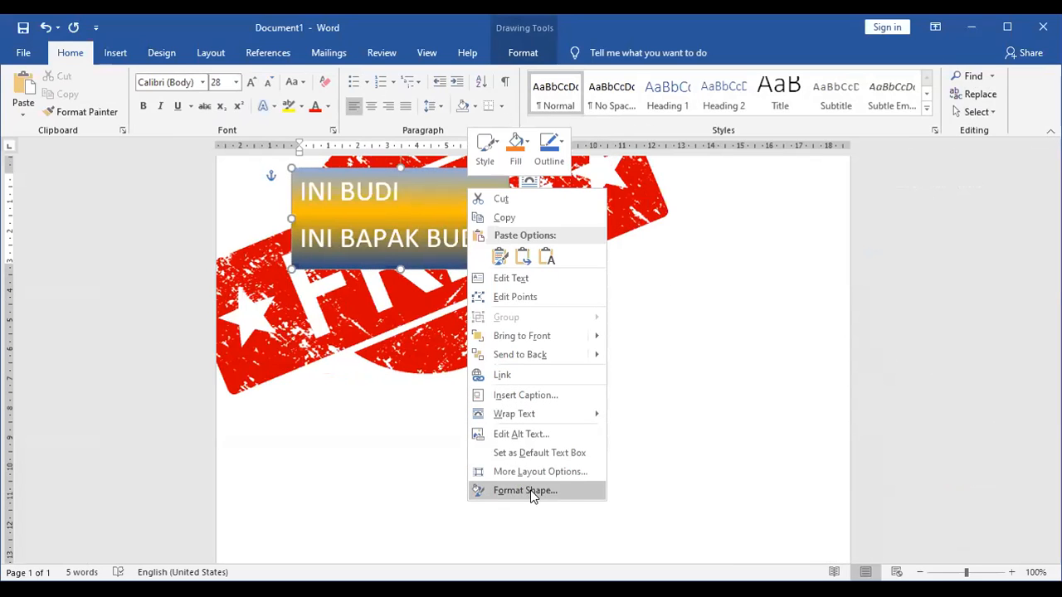
pyautogui.click(532, 493)
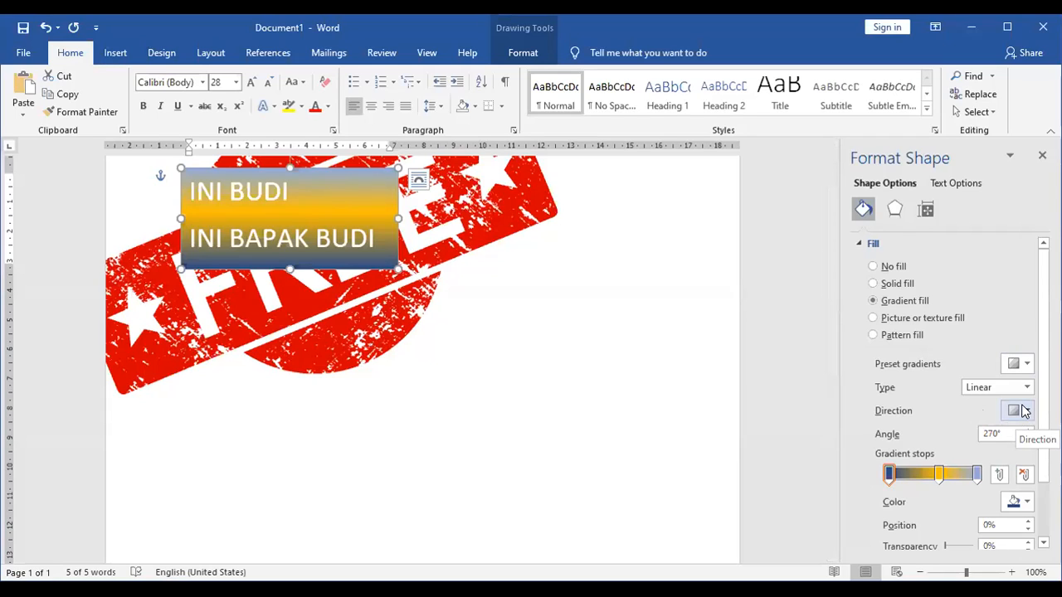
pyautogui.click(1024, 412)
pyautogui.click(893, 439)
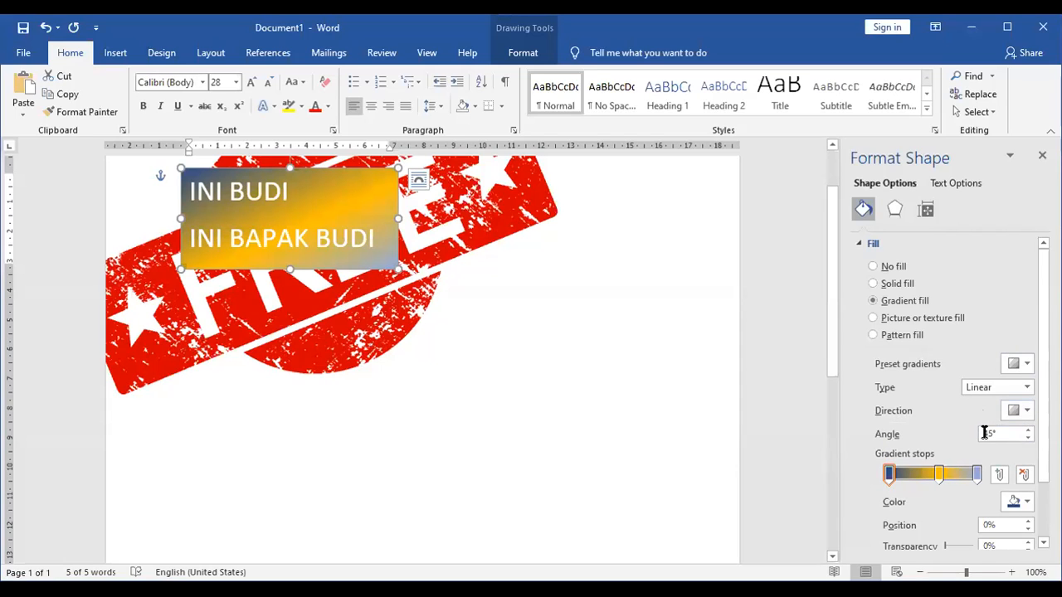
pyautogui.click(1026, 412)
pyautogui.click(1021, 439)
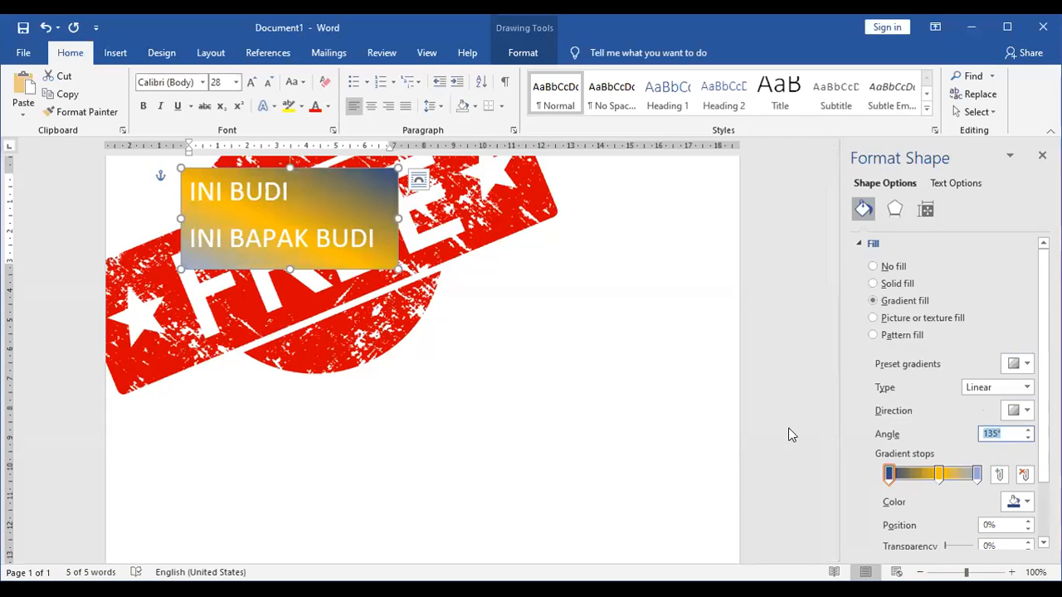
# Step: Try the 225° diagonal and 270° vertical directions for the text box's linear gradient, and set the direction to 180°
pyautogui.click(1011, 409)
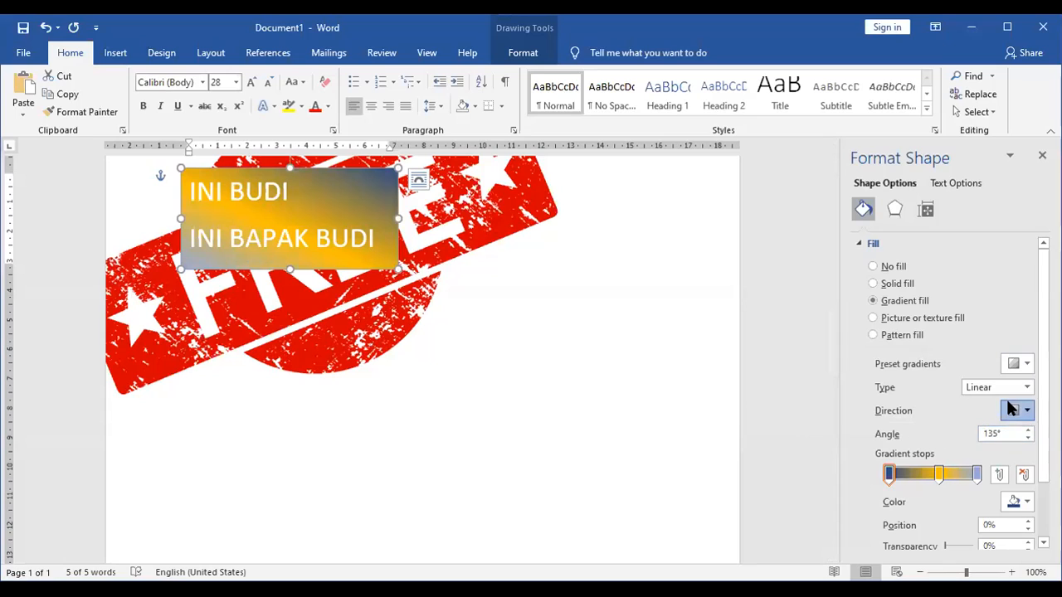
pyautogui.click(1010, 409)
pyautogui.click(967, 472)
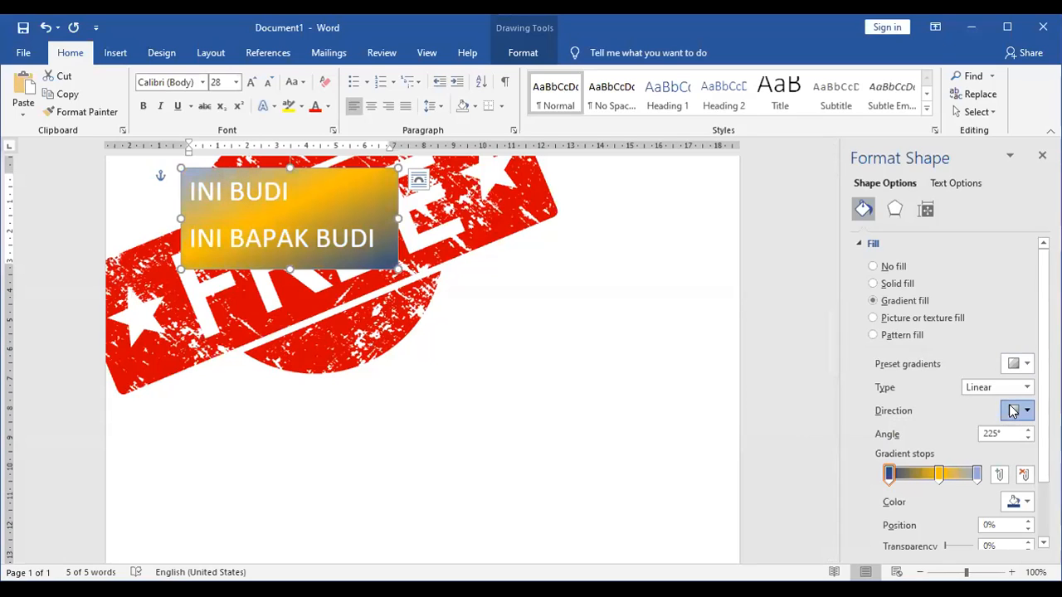
pyautogui.click(984, 472)
pyautogui.click(1013, 413)
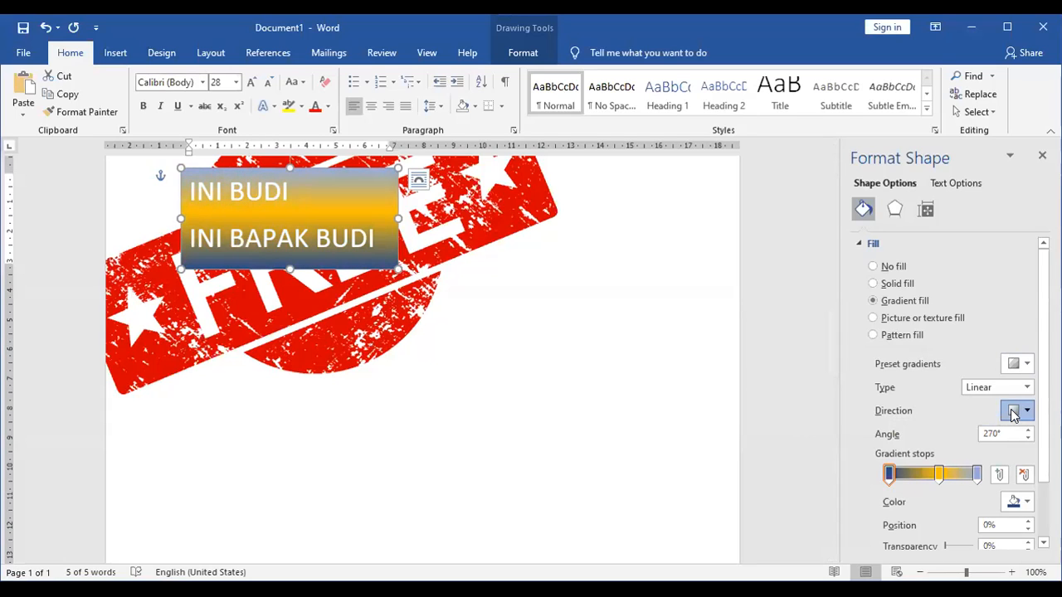
pyautogui.click(931, 472)
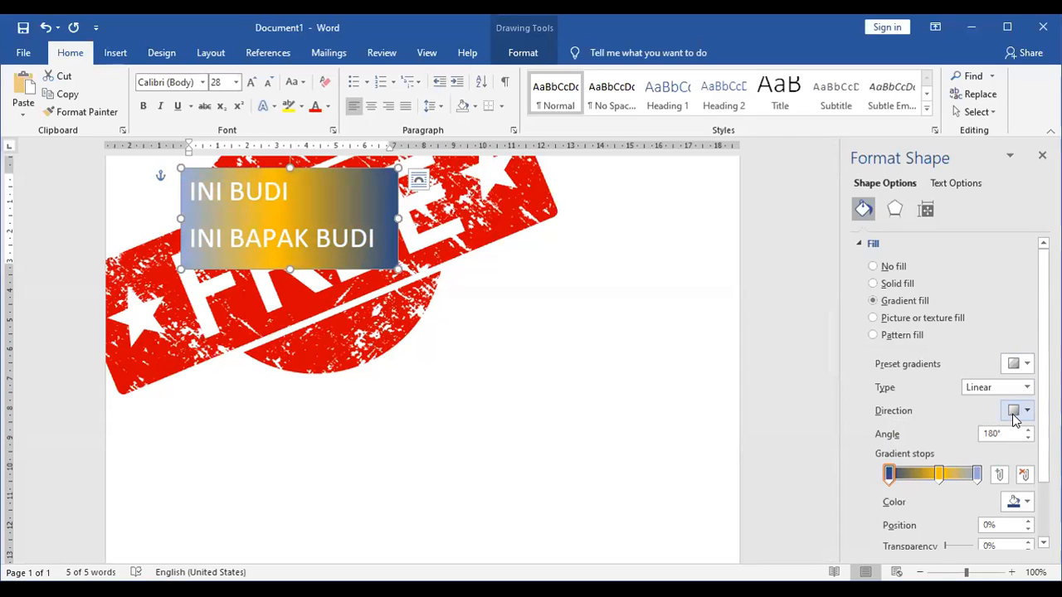
pyautogui.click(1002, 434)
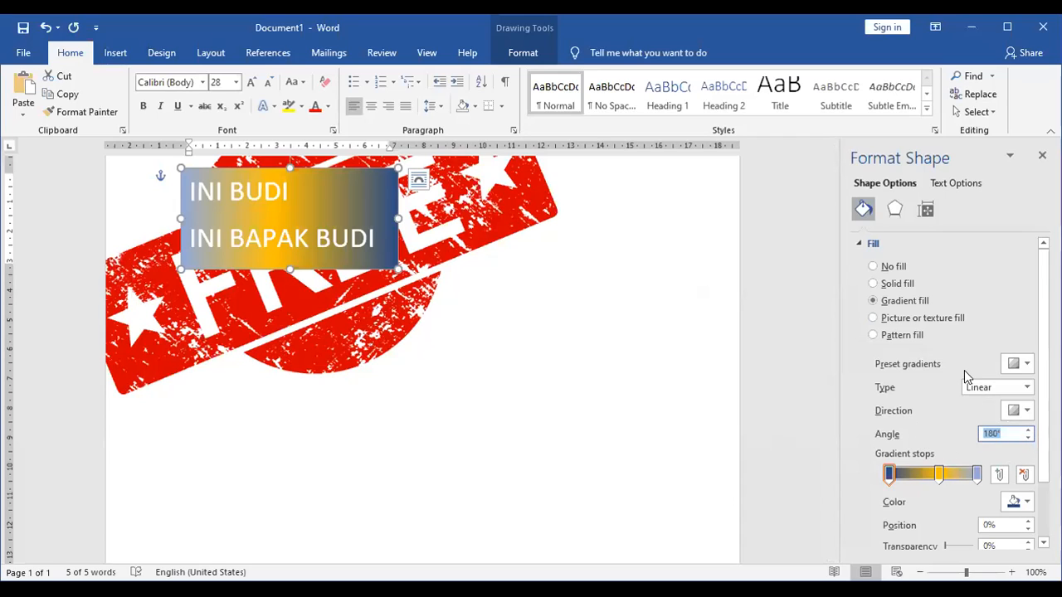
# Step: Try higher and lower angles for the text box's linear gradient, including 359.9°, and set the angle to 340°
pyautogui.click(283, 213)
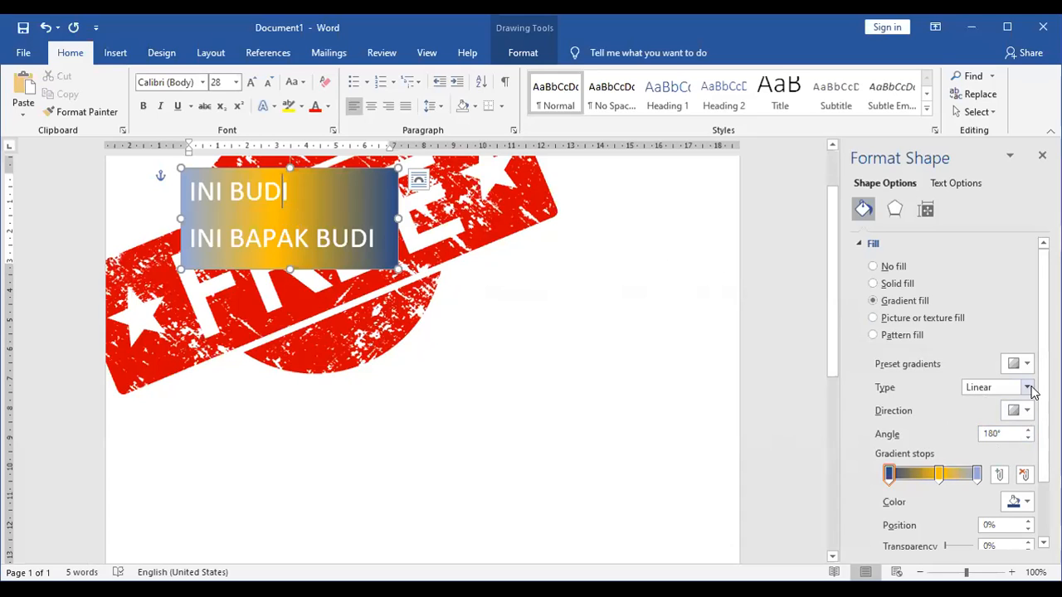
pyautogui.click(1028, 429)
pyautogui.click(1028, 430)
pyautogui.click(1028, 430)
pyautogui.click(1028, 430)
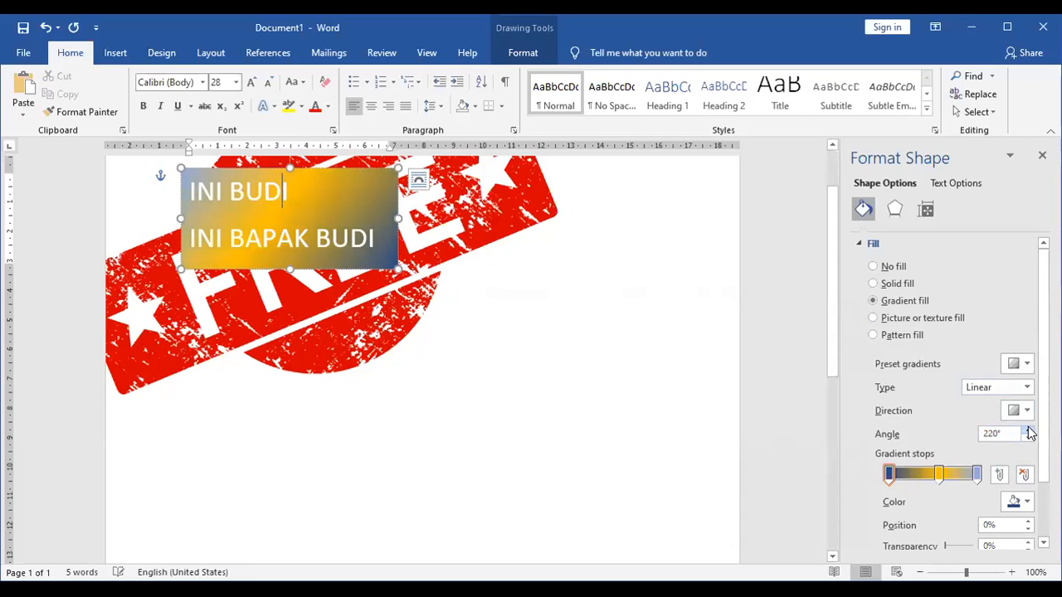
pyautogui.click(1028, 430)
pyautogui.click(1028, 430)
pyautogui.click(1028, 429)
pyautogui.click(1028, 430)
pyautogui.click(1028, 430)
pyautogui.click(1028, 429)
pyautogui.click(1028, 429)
pyautogui.click(1028, 430)
pyautogui.click(1028, 429)
pyautogui.click(1028, 430)
pyautogui.click(1028, 439)
pyautogui.click(1028, 438)
pyautogui.click(1028, 439)
pyautogui.click(1028, 439)
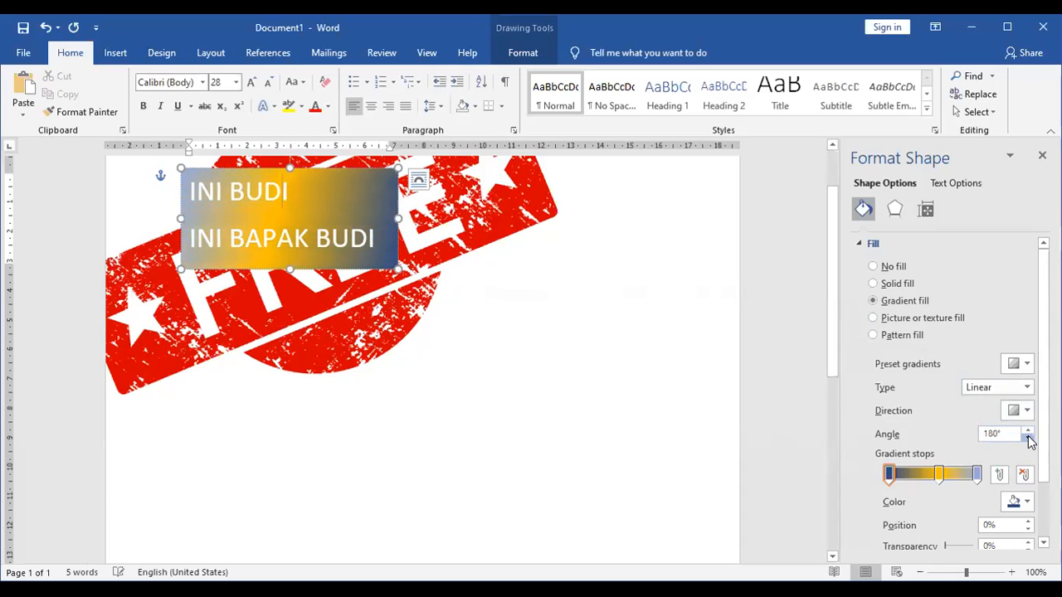
pyautogui.click(1028, 439)
pyautogui.click(1028, 439)
pyautogui.click(1028, 439)
pyautogui.click(1028, 429)
pyautogui.click(1027, 430)
pyautogui.click(1027, 429)
pyautogui.click(1027, 430)
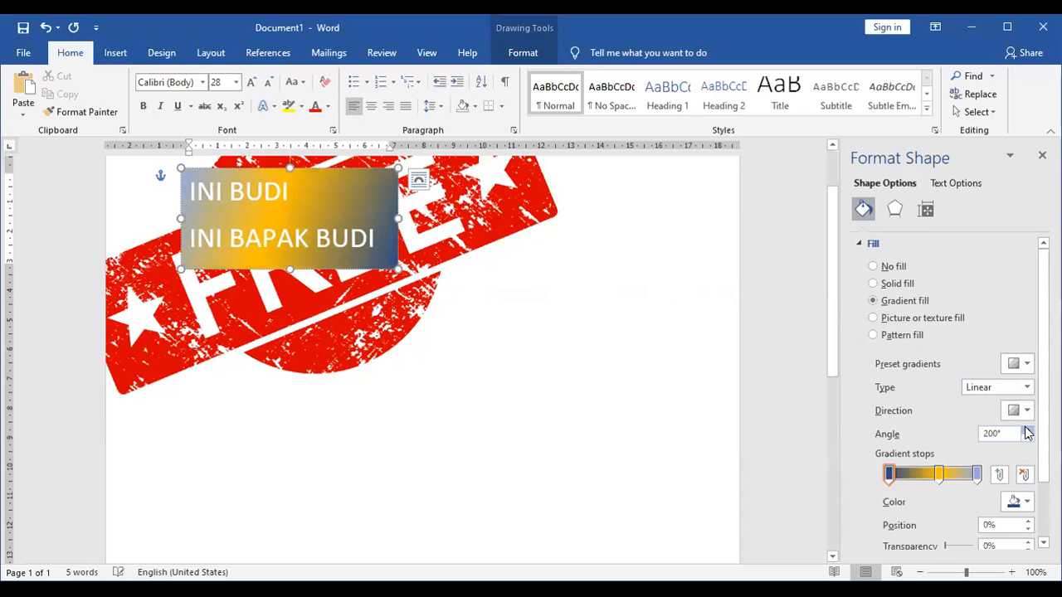
pyautogui.click(1027, 430)
pyautogui.click(1027, 430)
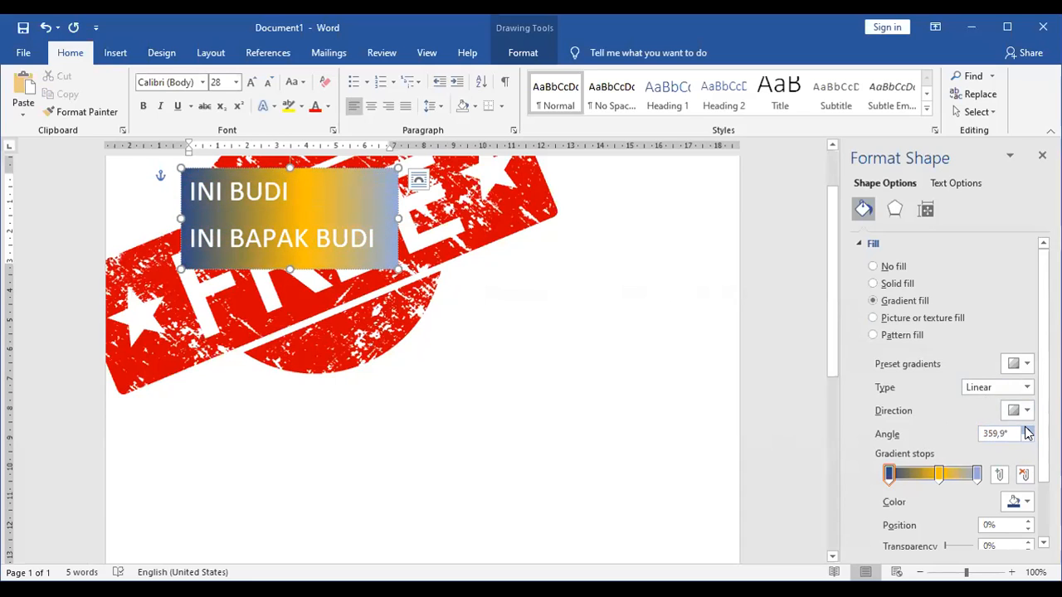
pyautogui.click(1027, 439)
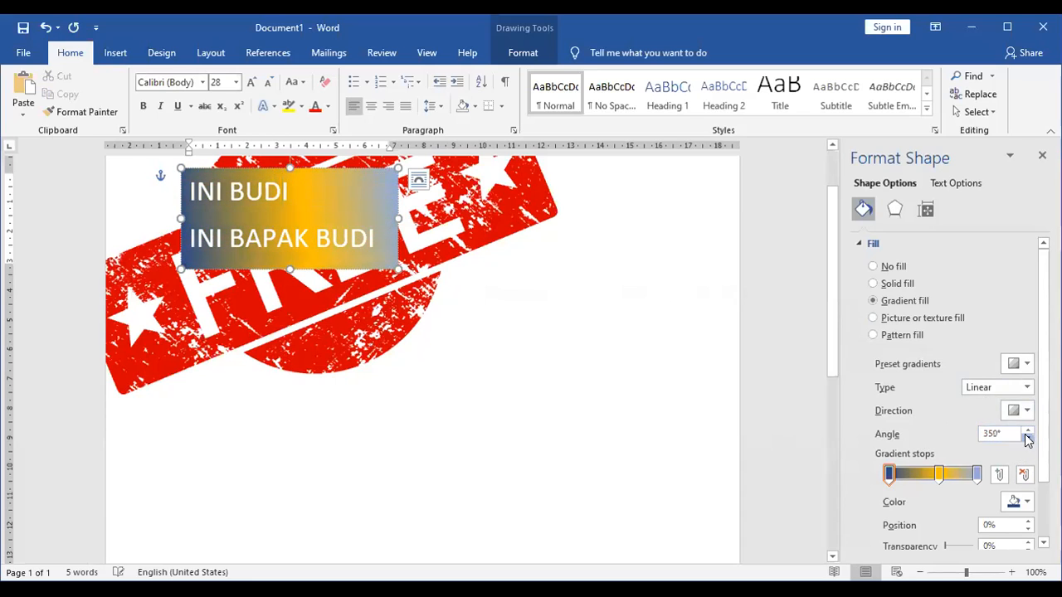
pyautogui.click(1028, 439)
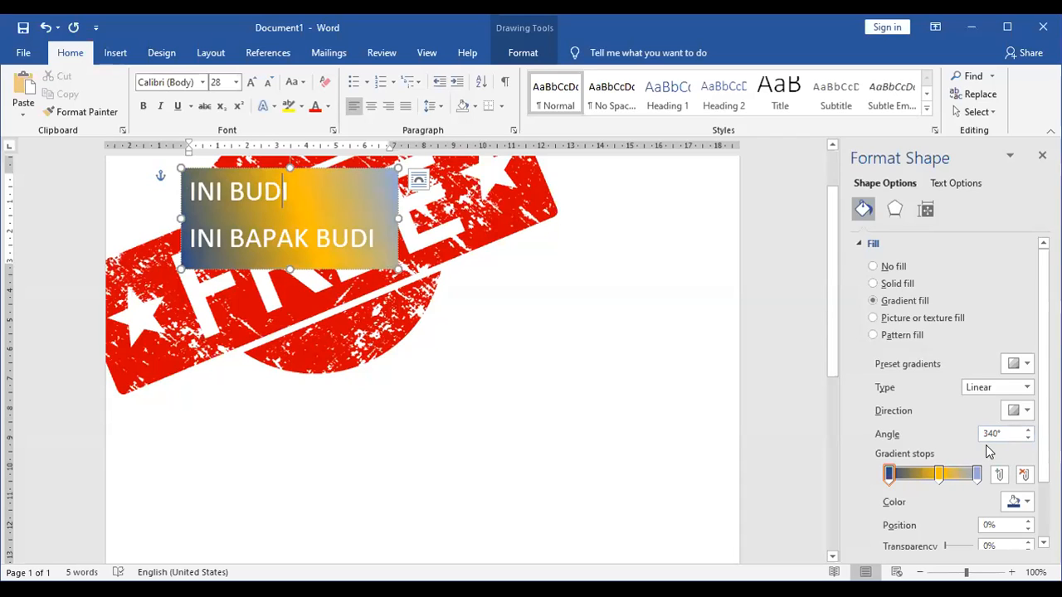
# Step: Change the gradient type of the text box's fill from Linear to Radial
pyautogui.click(1027, 389)
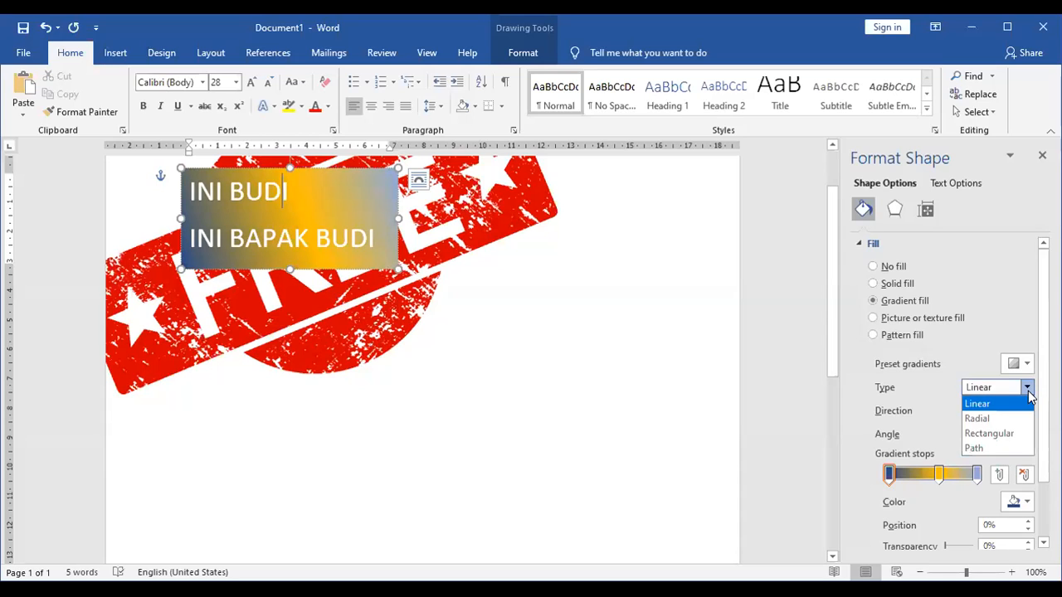
pyautogui.click(1029, 398)
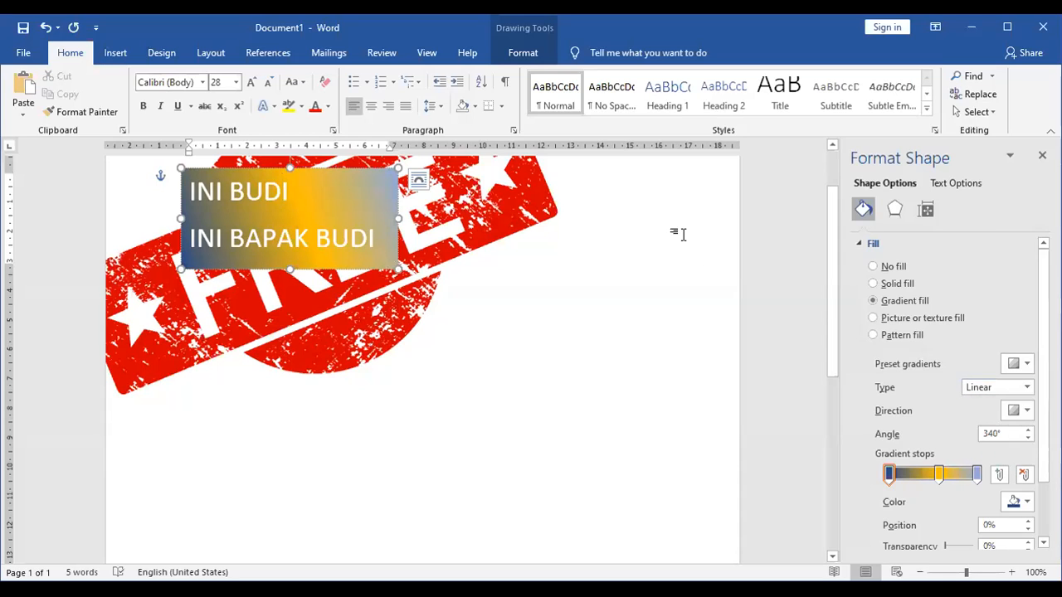
pyautogui.click(1028, 390)
pyautogui.click(995, 414)
# Step: Try the dark orange preset gradient from the fourth row, and apply the light blue preset from the second row
pyautogui.click(1025, 366)
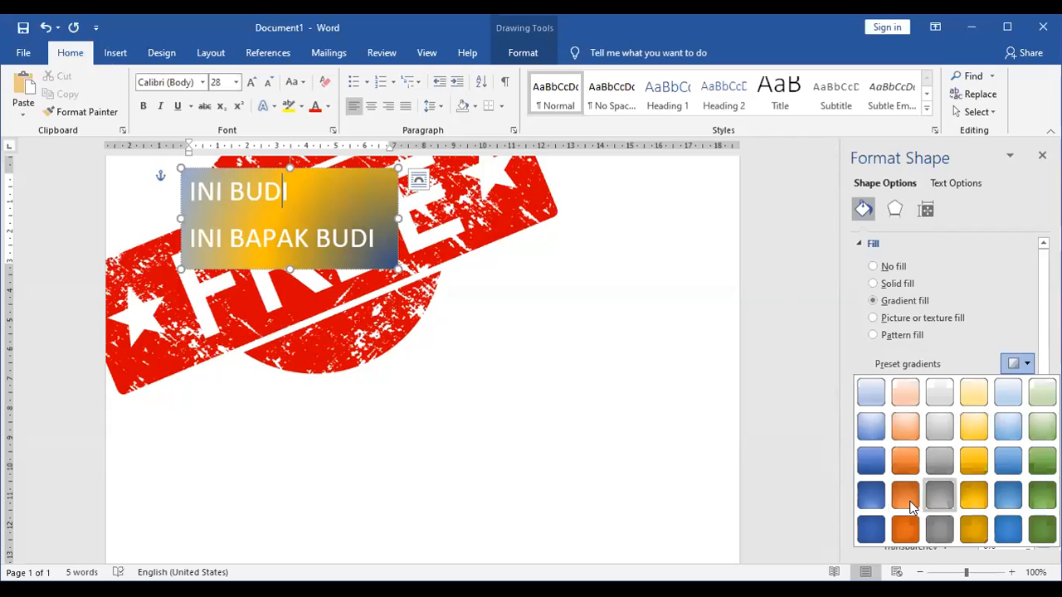
pyautogui.click(906, 496)
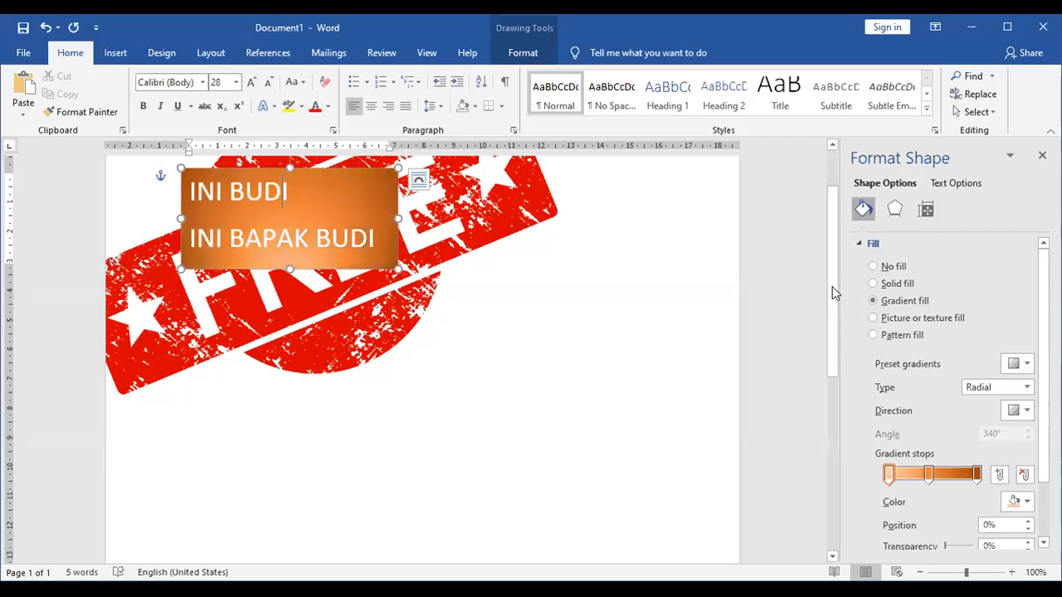
pyautogui.click(1026, 364)
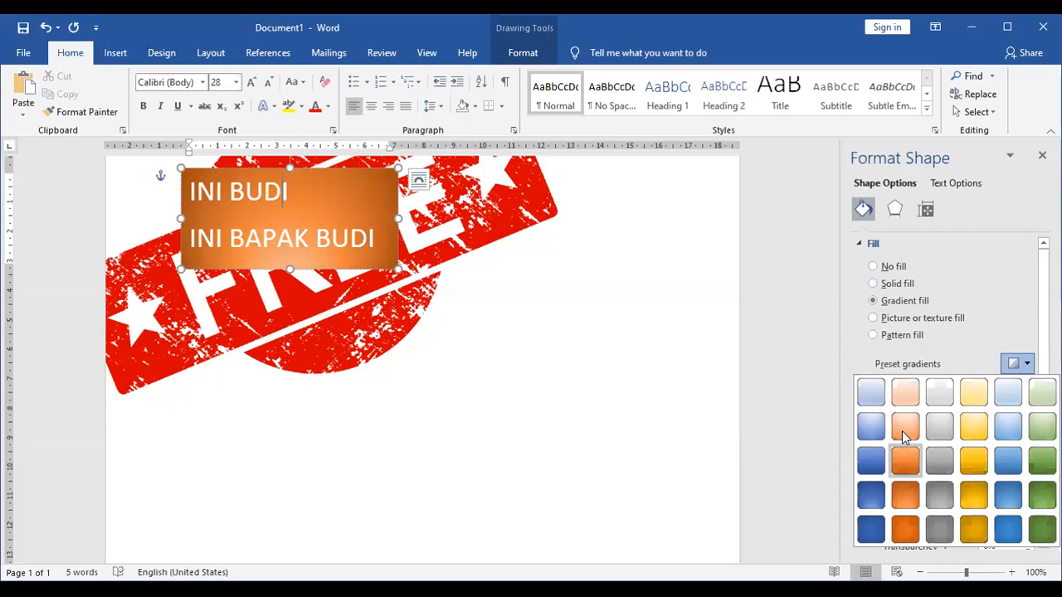
pyautogui.click(858, 423)
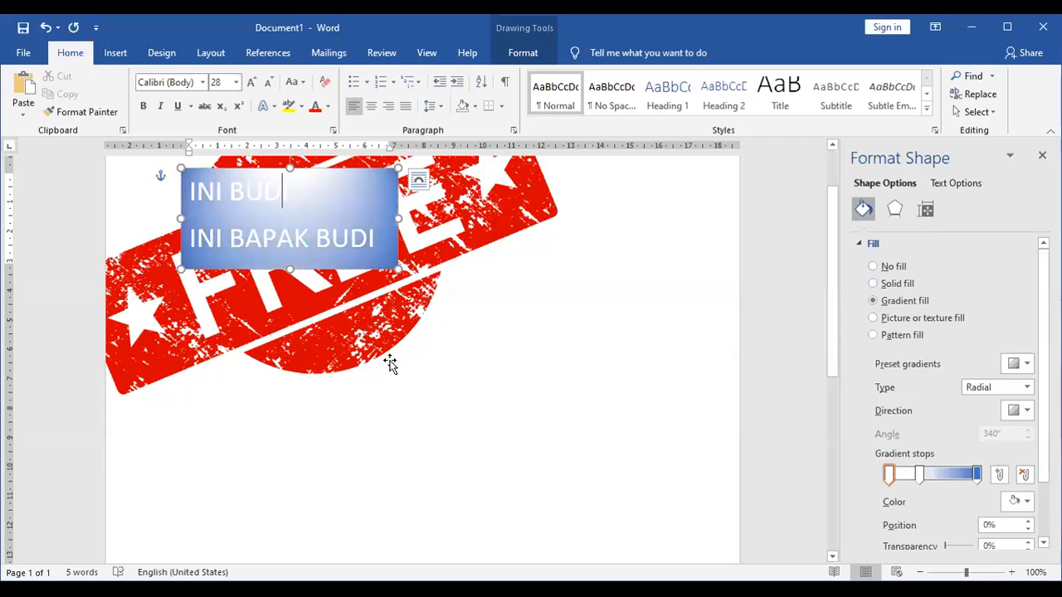
# Step: Shift the middle stop of the text box's radial gradient to the 27% position
pyautogui.click(975, 475)
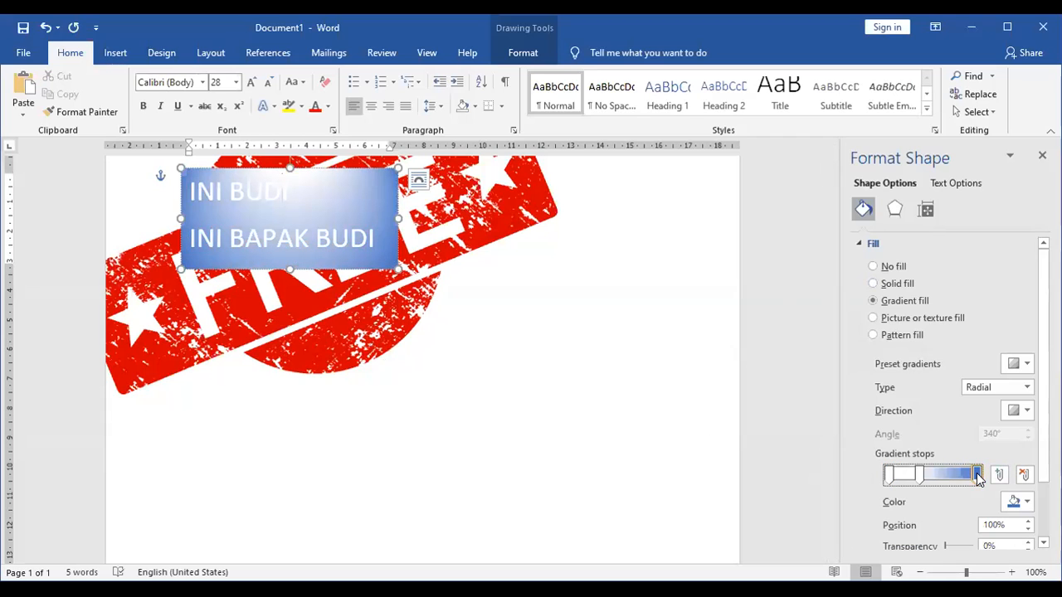
pyautogui.moveTo(917, 478)
pyautogui.mouseDown()
pyautogui.moveTo(948, 475)
pyautogui.moveTo(909, 482)
pyautogui.mouseUp()
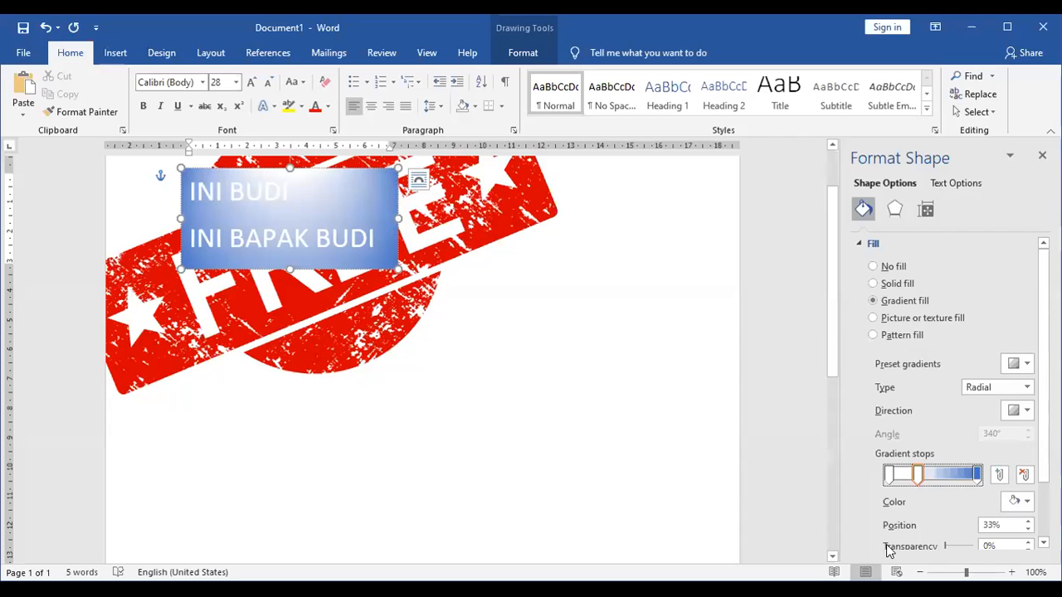
pyautogui.moveTo(918, 480)
pyautogui.mouseDown()
pyautogui.moveTo(909, 480)
pyautogui.moveTo(930, 490)
pyautogui.moveTo(917, 481)
pyautogui.moveTo(939, 481)
pyautogui.moveTo(913, 483)
pyautogui.mouseUp()
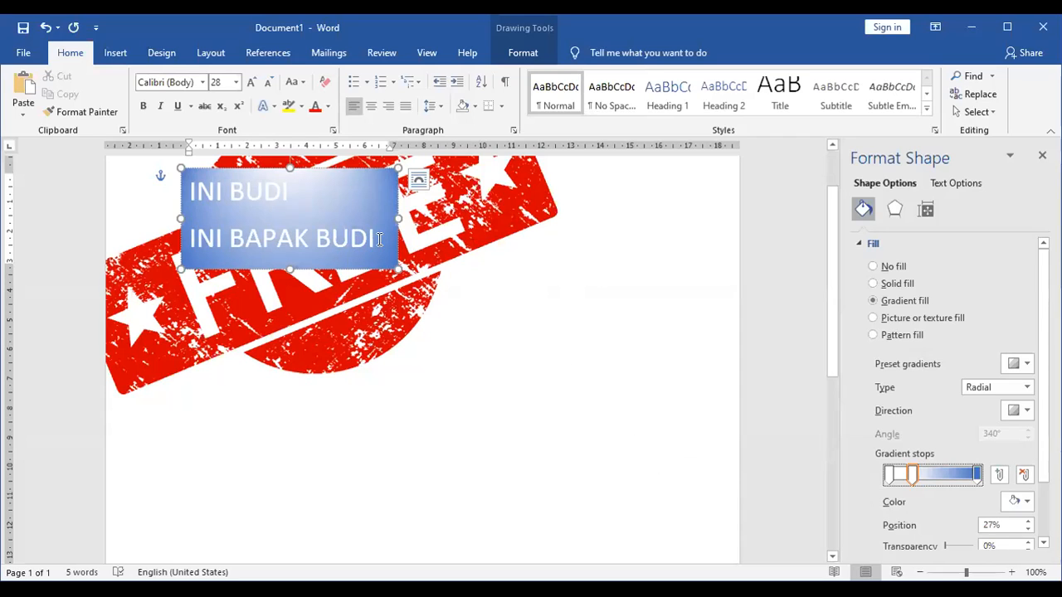
# Step: Center both text lines in the text box, and move the box down and right over the picture's lower edge
pyautogui.click(243, 187)
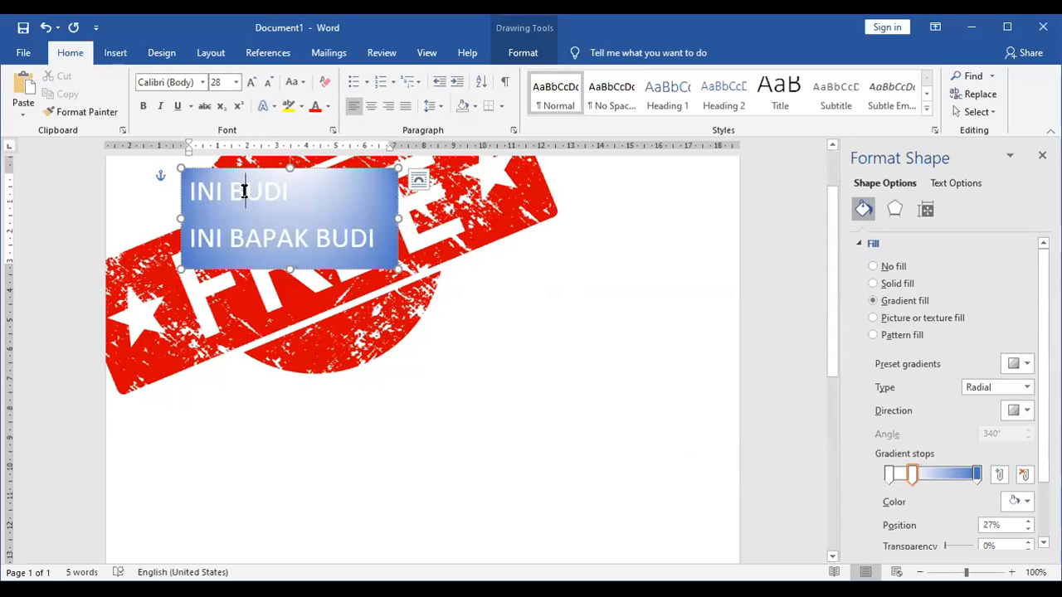
pyautogui.moveTo(189, 183); pyautogui.dragTo(378, 242)
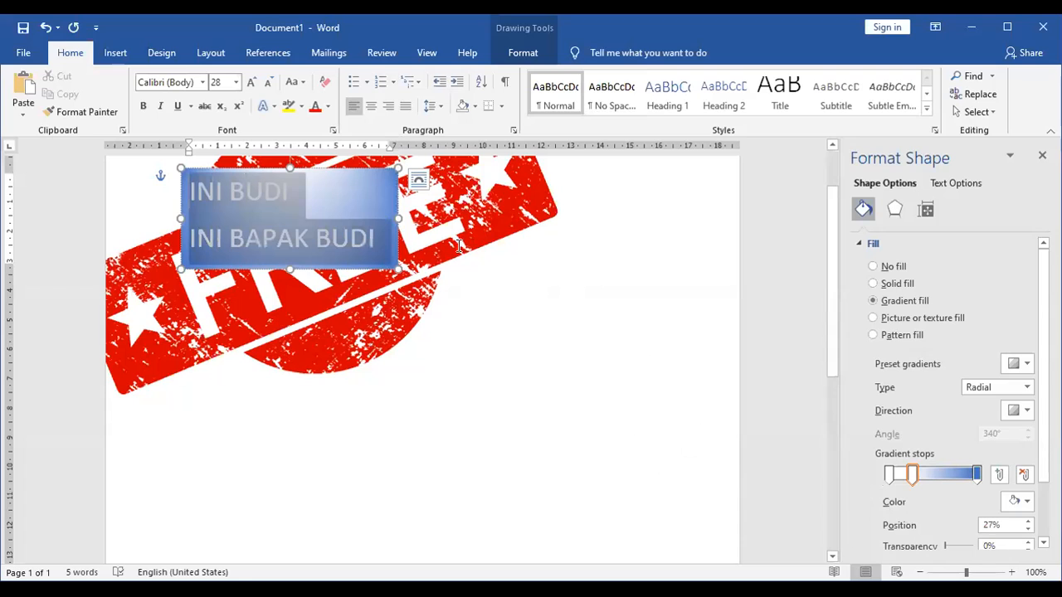
pyautogui.click(371, 107)
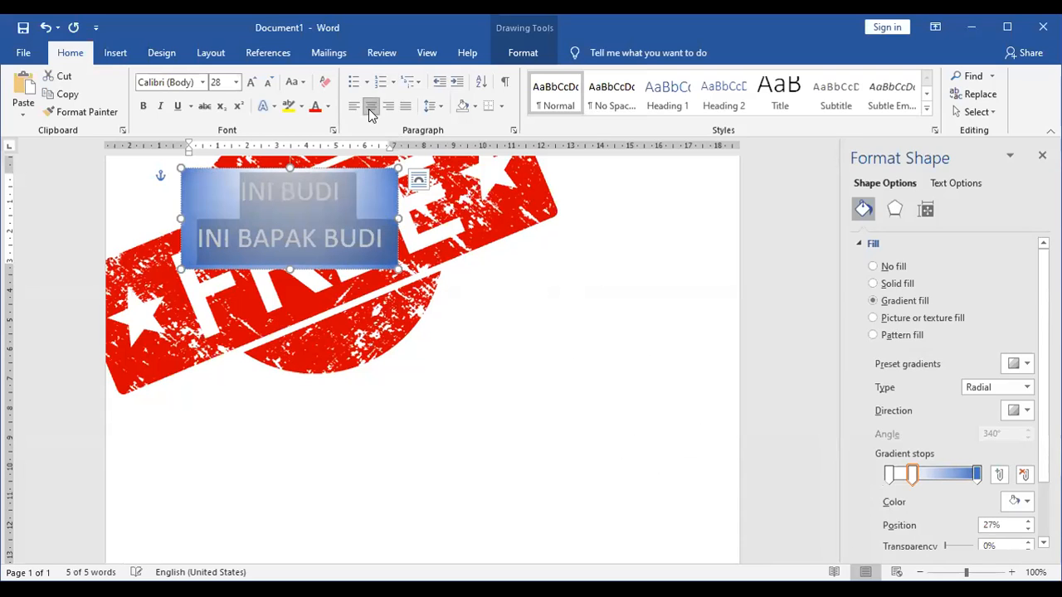
pyautogui.click(382, 250)
pyautogui.moveTo(465, 350); pyautogui.dragTo(469, 382)
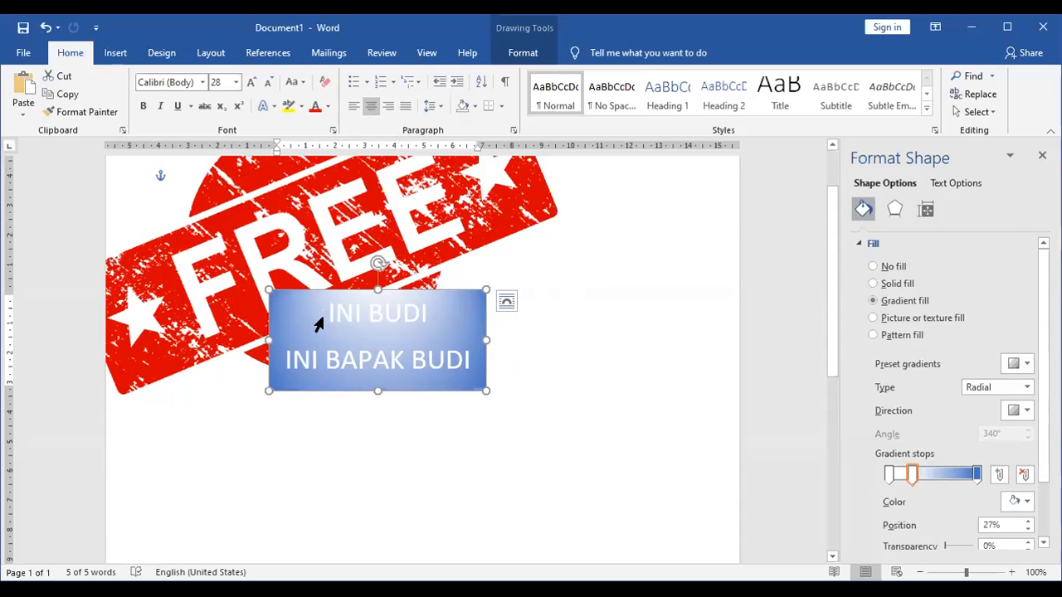
# Step: Try red and orange as the font color for both lines in the text box
pyautogui.moveTo(317, 323); pyautogui.dragTo(431, 380)
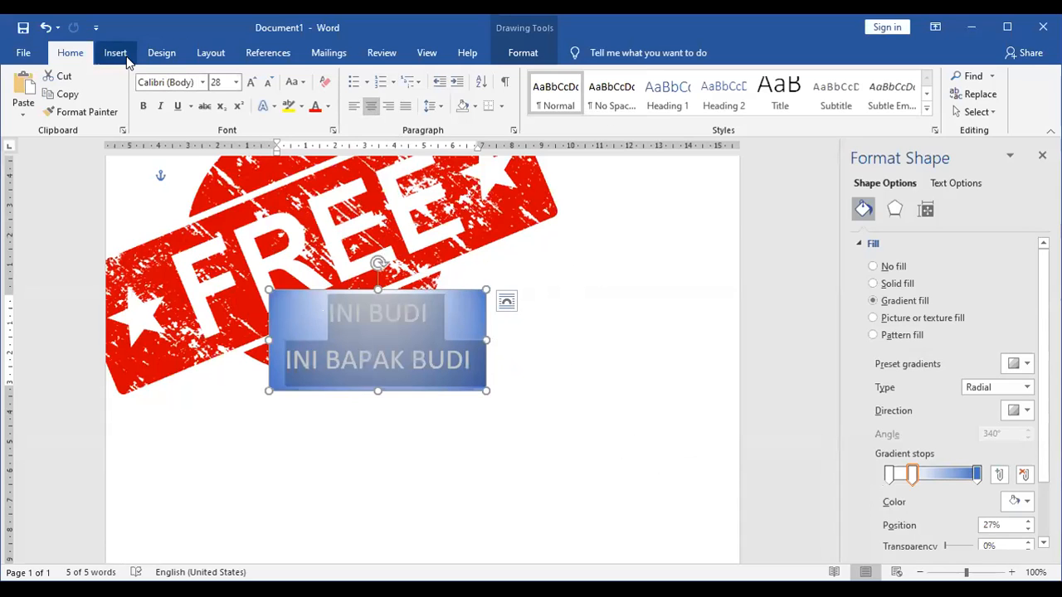
pyautogui.click(315, 106)
pyautogui.click(437, 314)
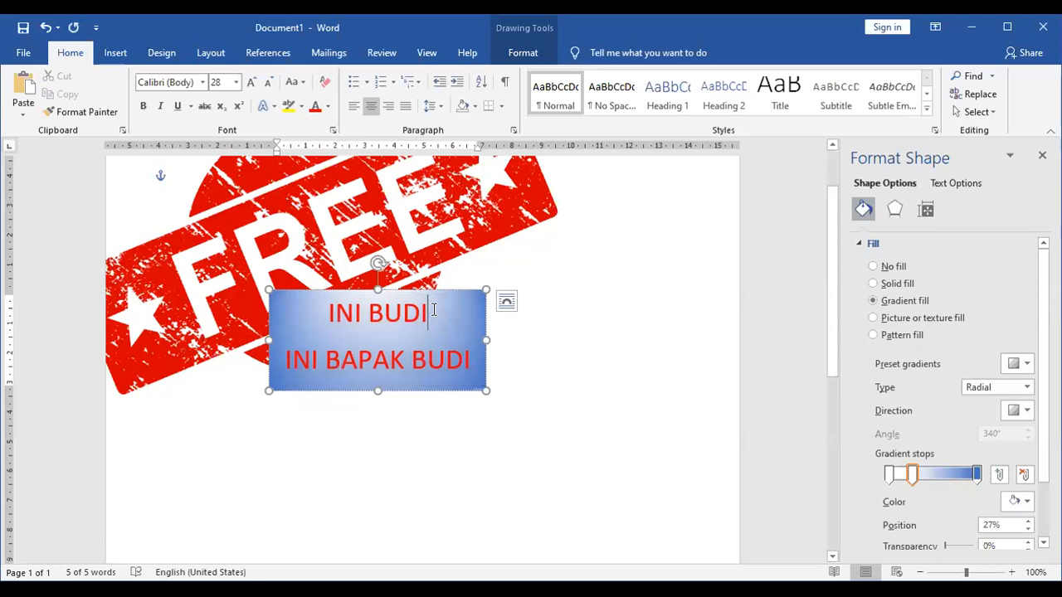
pyautogui.click(467, 392)
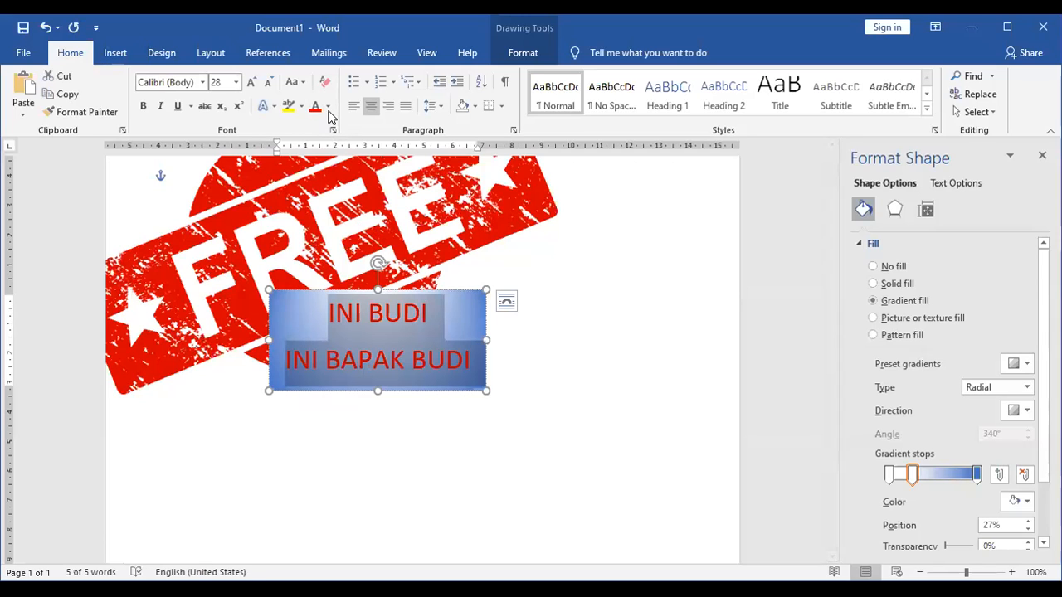
pyautogui.click(329, 106)
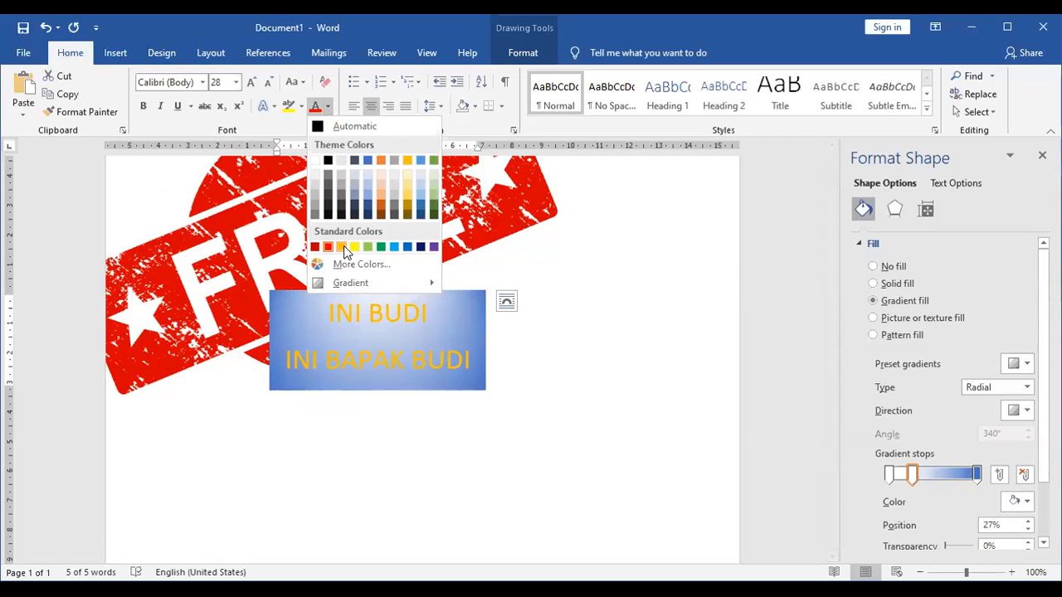
pyautogui.click(345, 246)
pyautogui.click(425, 359)
# Step: Set the font color of both text box lines to white, and deselect the text box
pyautogui.moveTo(316, 313); pyautogui.dragTo(465, 361)
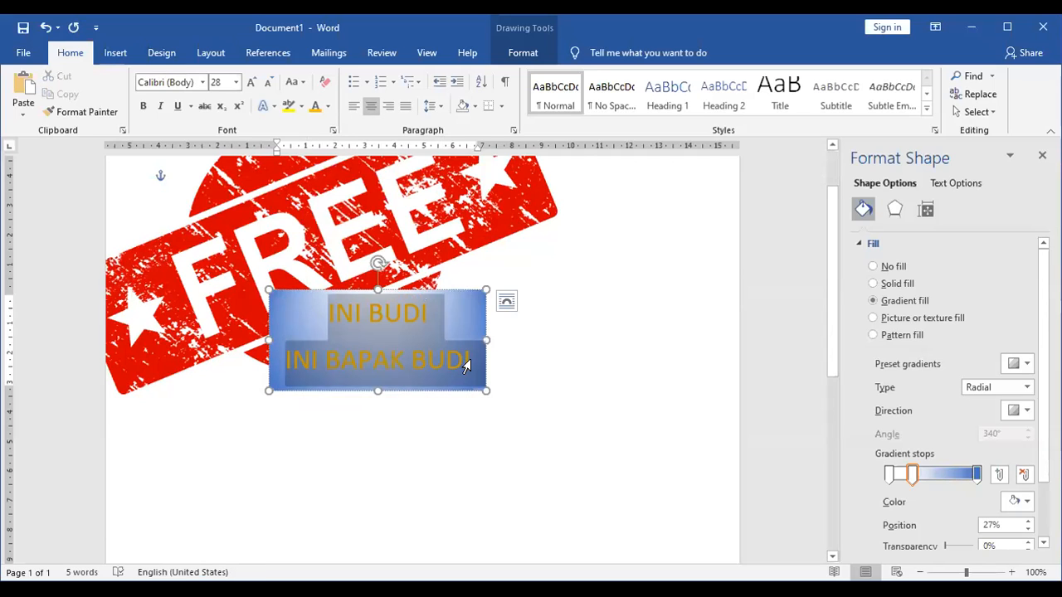
pyautogui.click(329, 111)
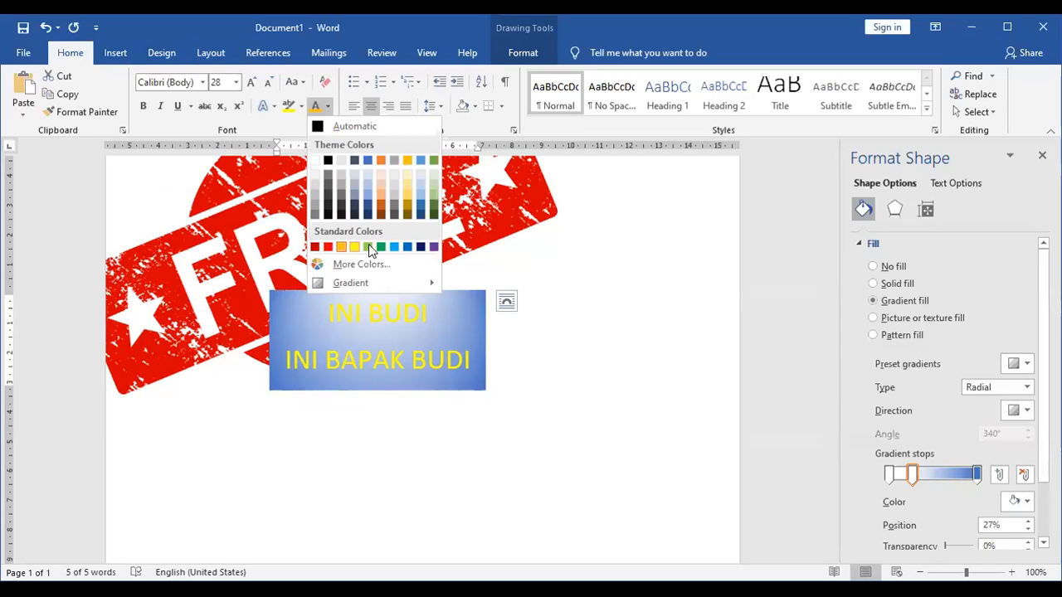
pyautogui.click(317, 164)
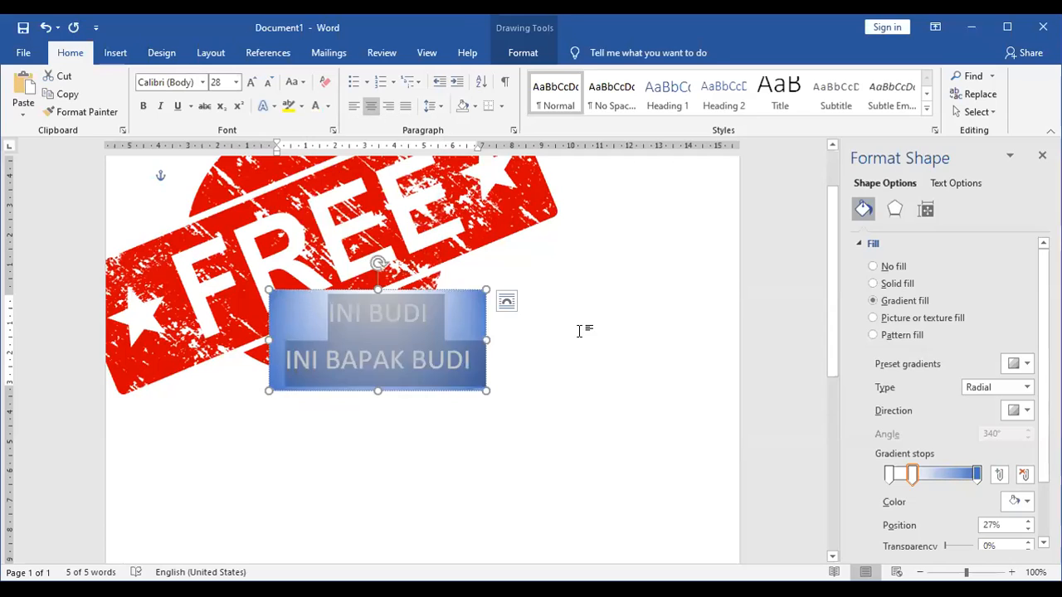
pyautogui.click(580, 329)
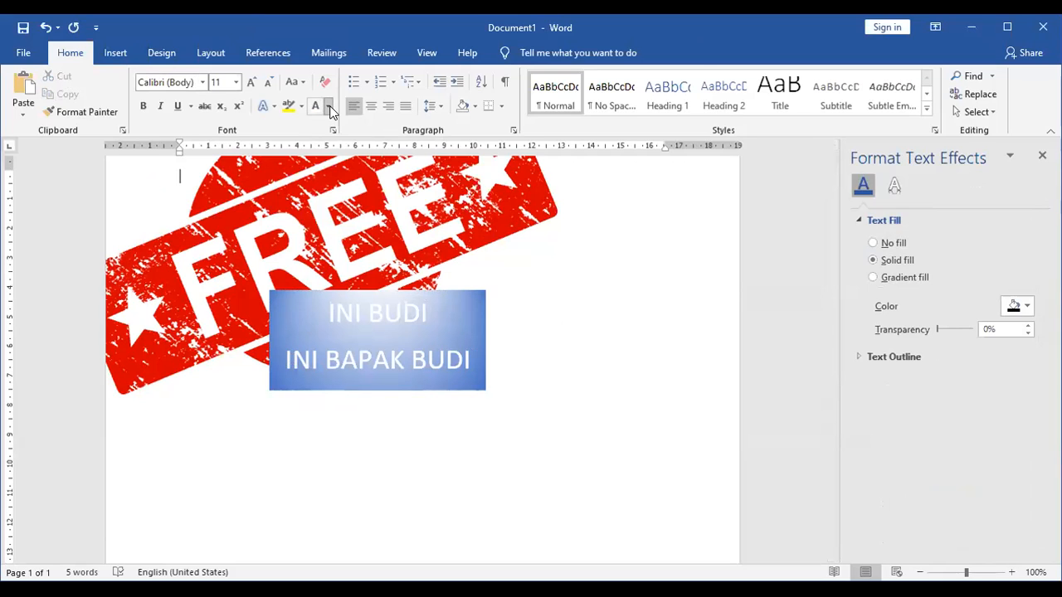
# Step: Change the text box over the picture into a rectangle with a single snipped corner
pyautogui.click(456, 353)
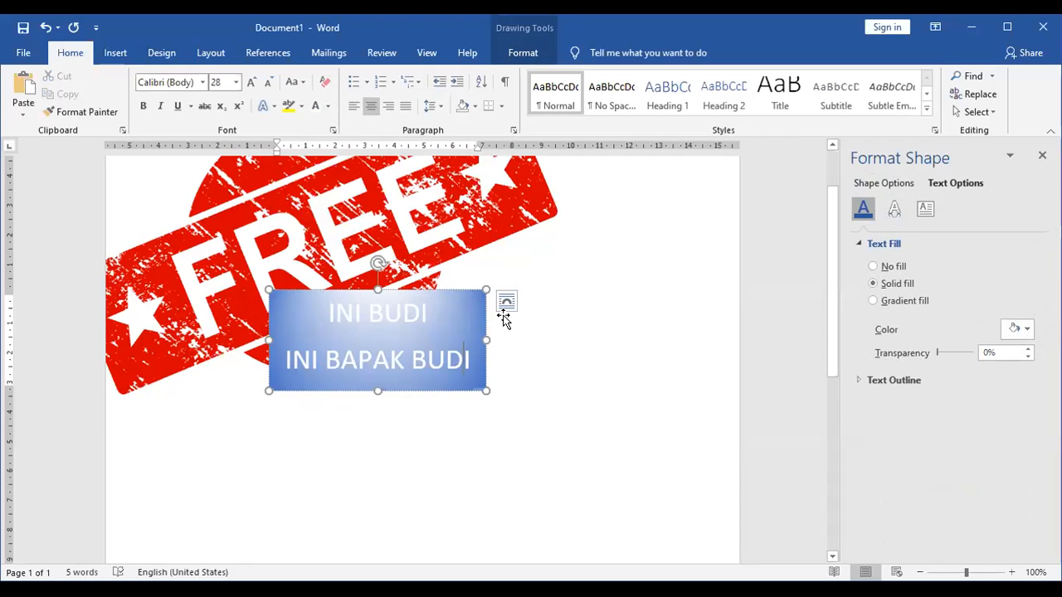
pyautogui.click(479, 292)
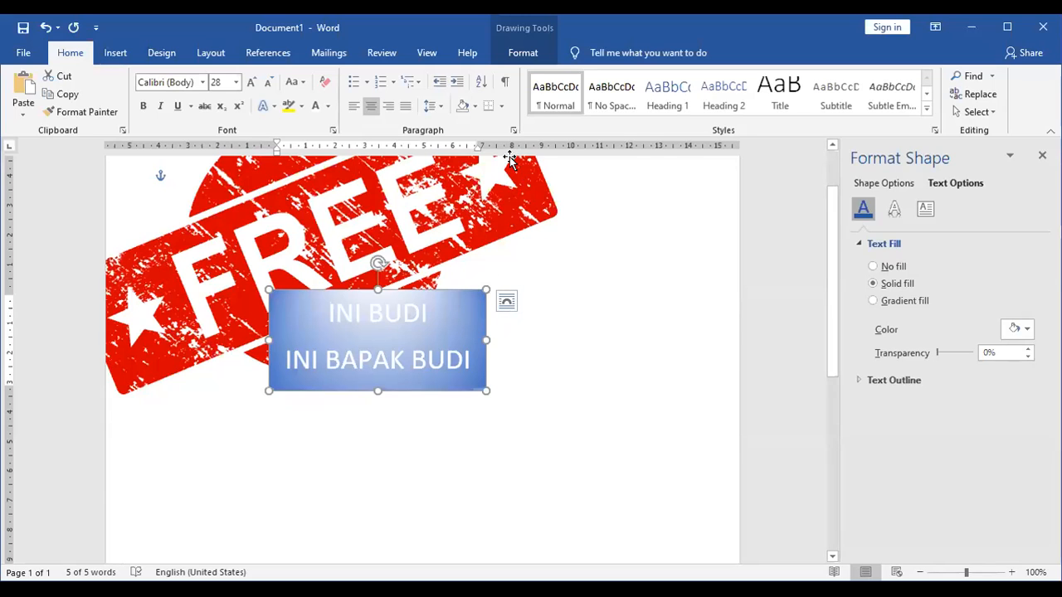
pyautogui.click(524, 53)
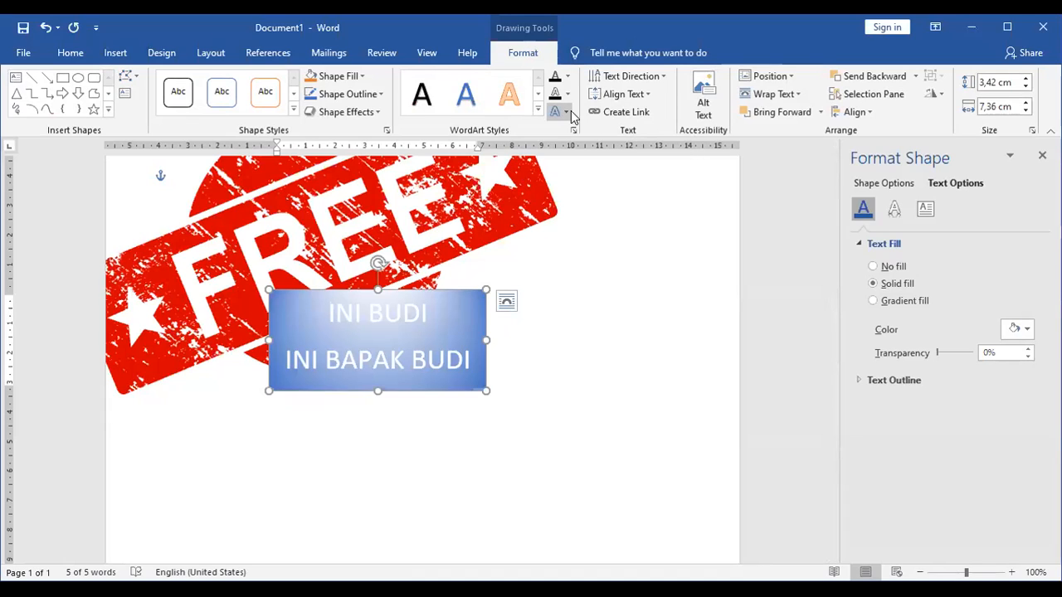
pyautogui.click(134, 83)
pyautogui.click(133, 82)
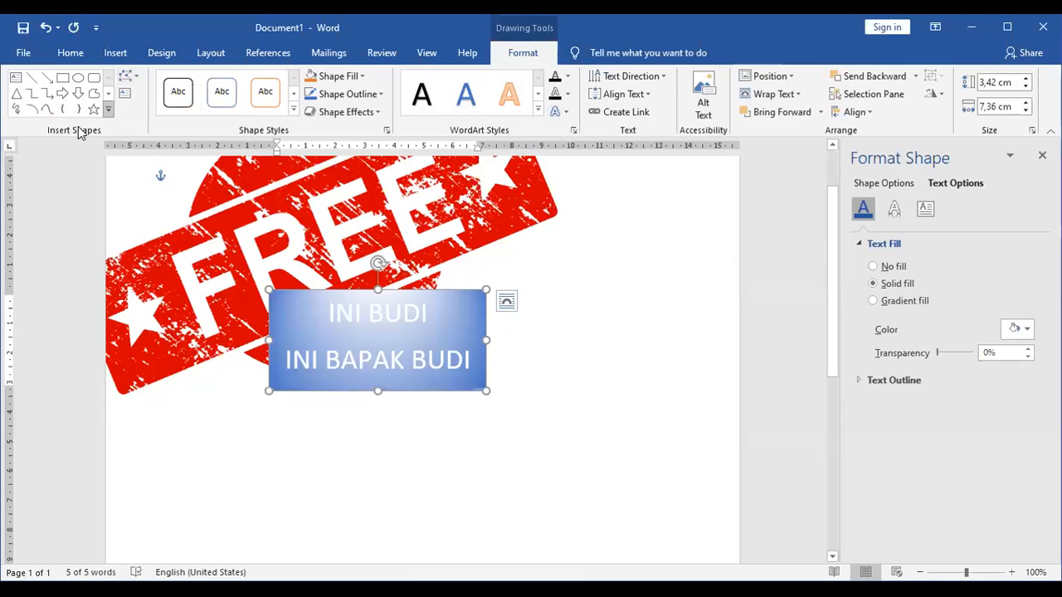
pyautogui.click(130, 77)
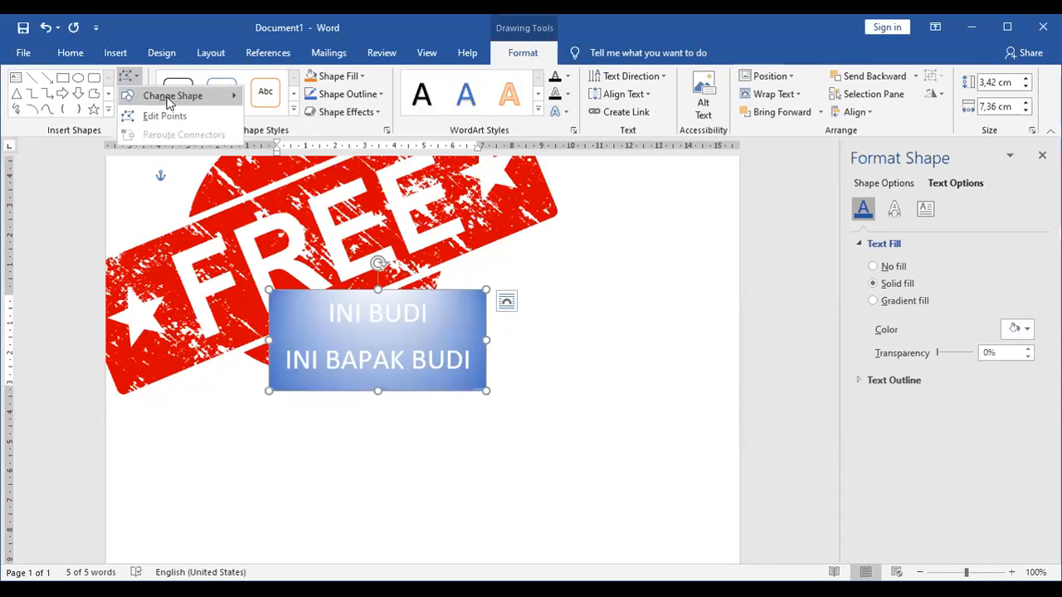
pyautogui.click(170, 97)
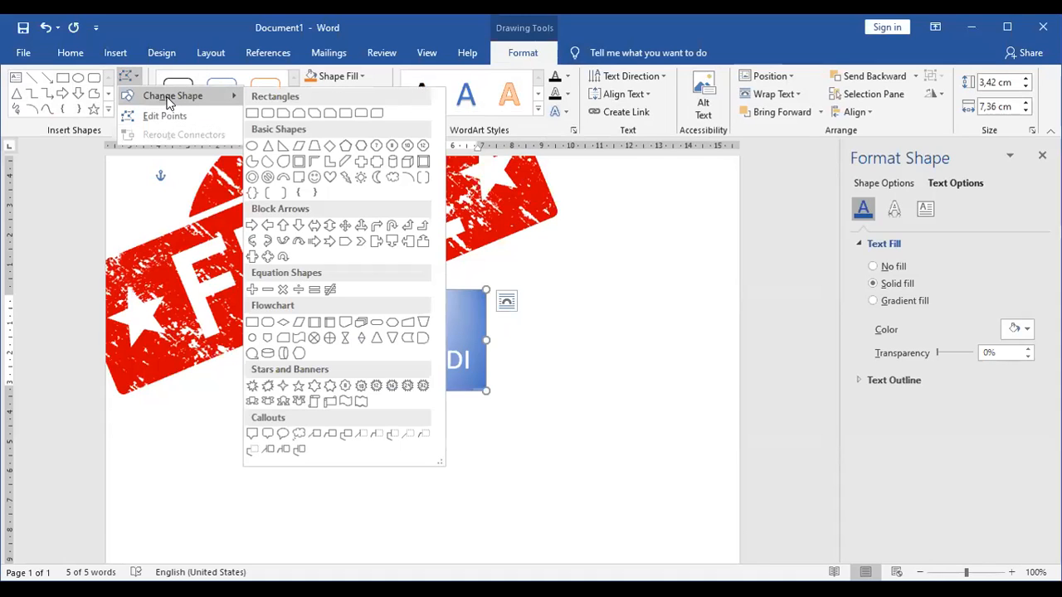
pyautogui.click(283, 113)
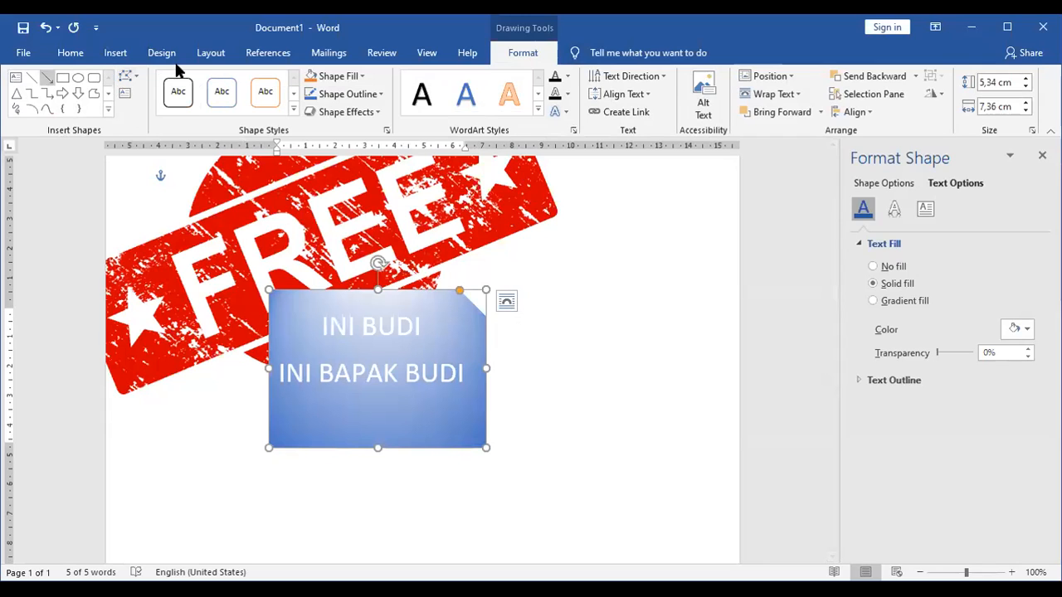
# Step: Change the text box's shape to a rectangle with rounded diagonal corners
pyautogui.click(131, 78)
pyautogui.moveTo(172, 95)
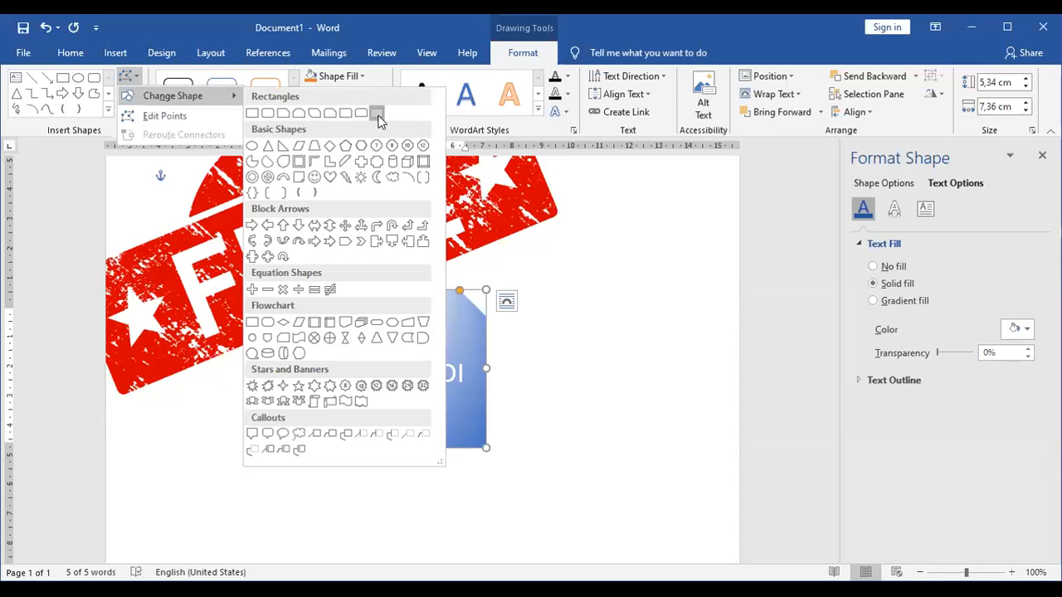
pyautogui.click(376, 113)
pyautogui.click(532, 381)
pyautogui.click(476, 336)
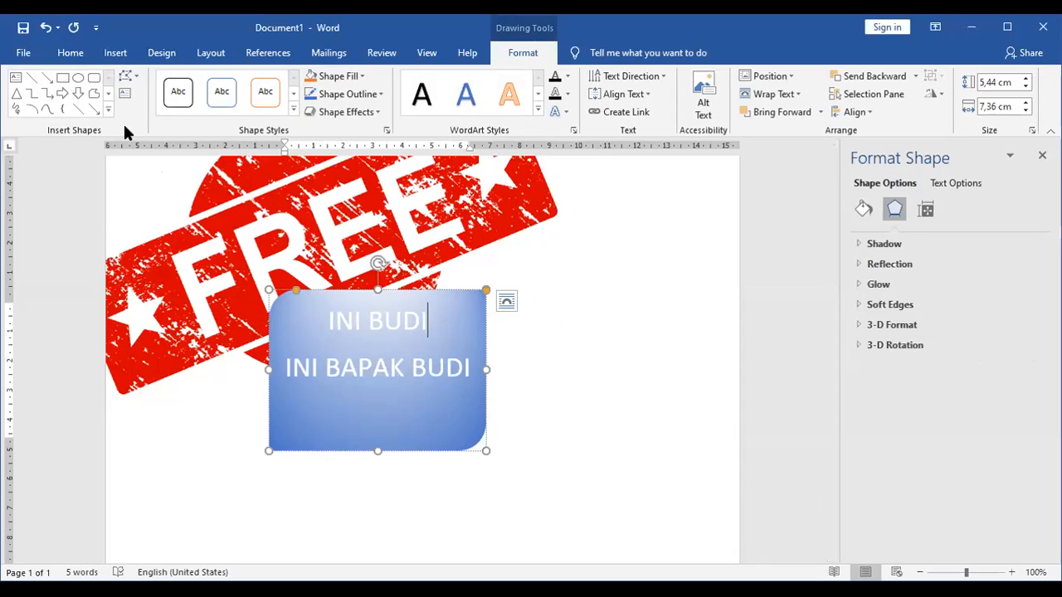
# Step: Change the text box's shape to a striped right block arrow
pyautogui.click(128, 73)
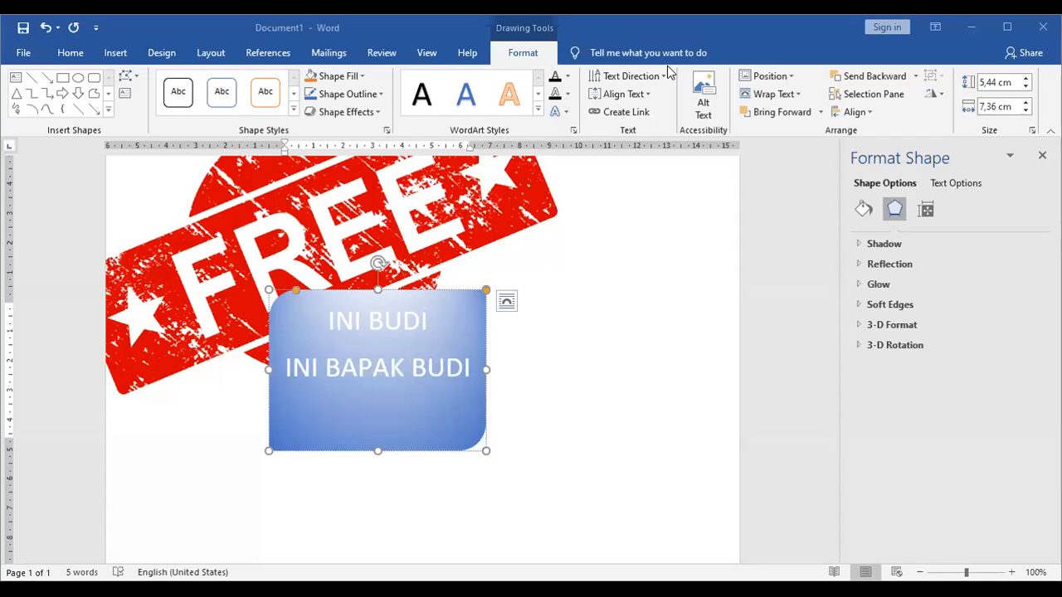
pyautogui.click(438, 291)
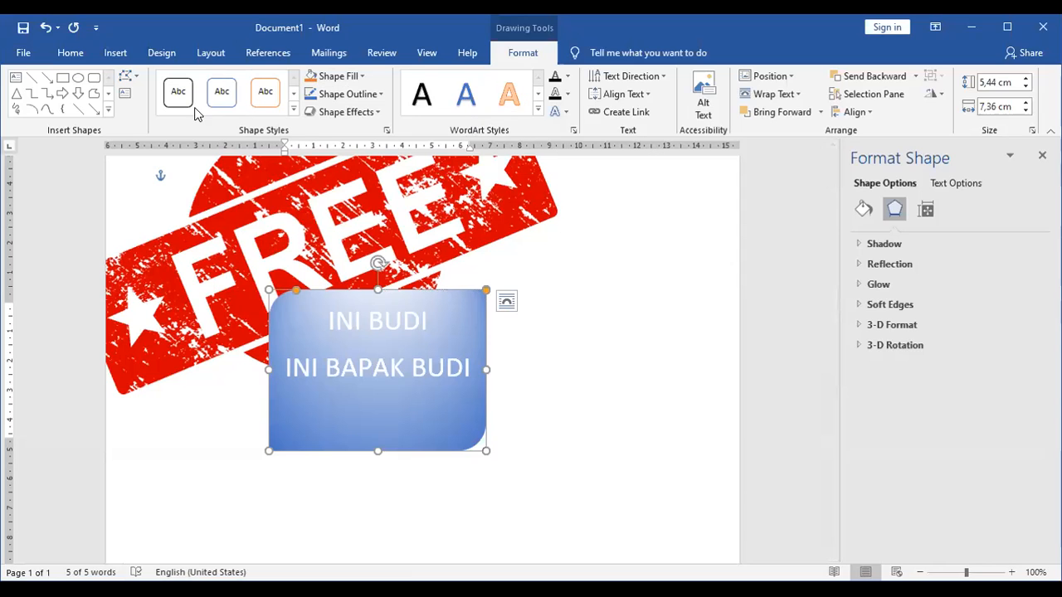
pyautogui.click(131, 83)
pyautogui.moveTo(171, 95)
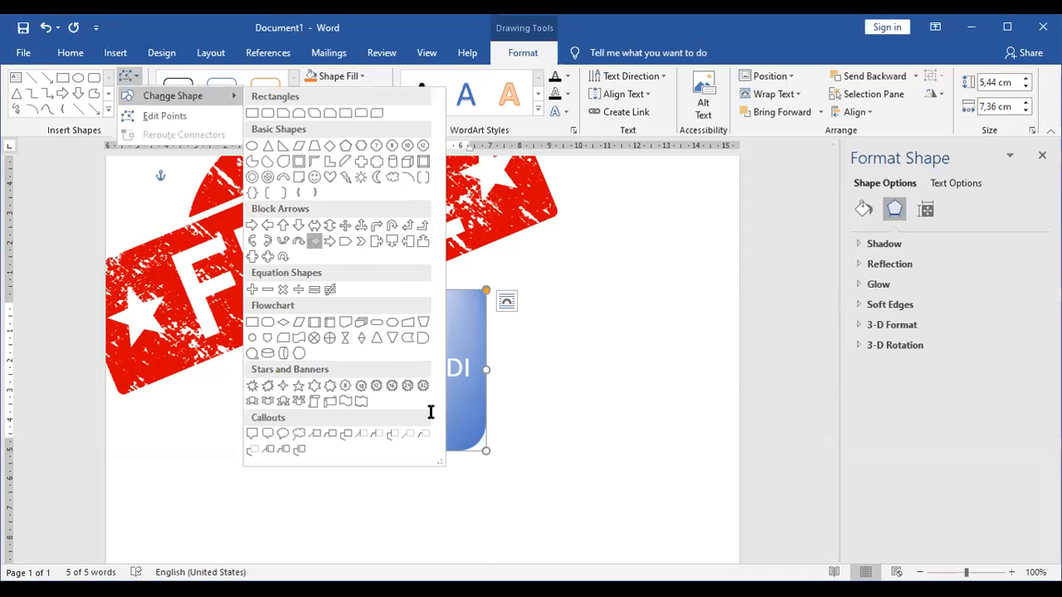
pyautogui.click(315, 242)
# Step: Move the striped arrow up over the picture and enlarge it to about 6.46 cm high and 8.68 cm wide
pyautogui.moveTo(451, 420); pyautogui.dragTo(497, 307)
pyautogui.moveTo(423, 507); pyautogui.dragTo(465, 330)
pyautogui.moveTo(528, 252); pyautogui.dragTo(568, 250)
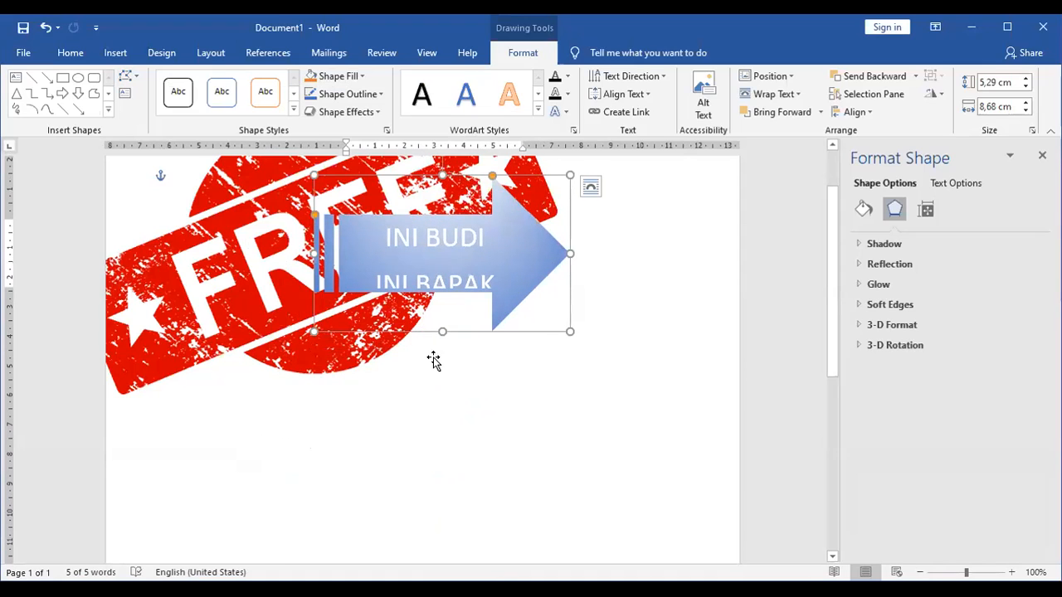
pyautogui.moveTo(442, 331); pyautogui.dragTo(444, 366)
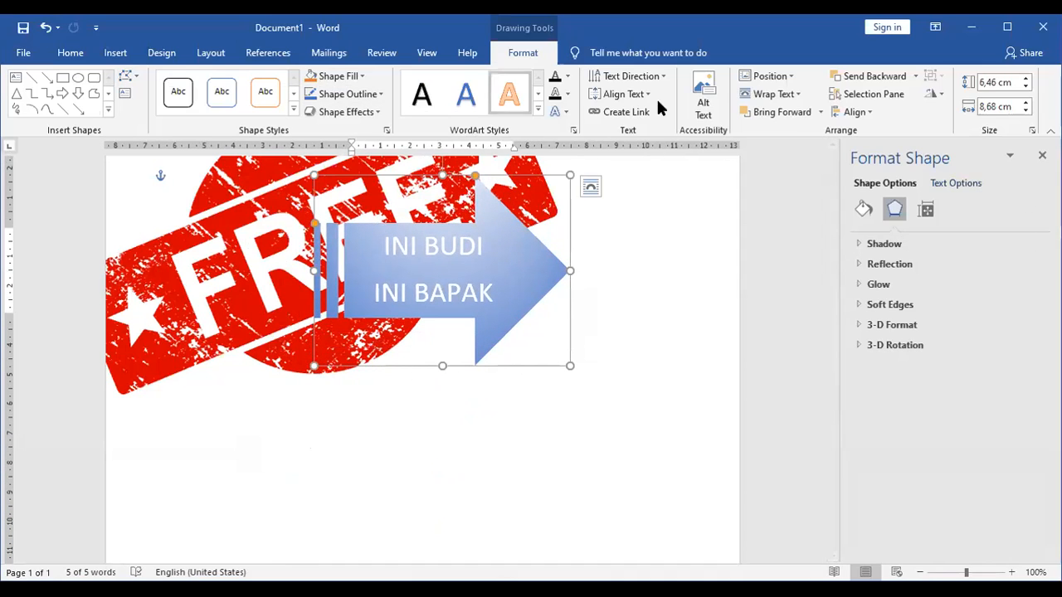
# Step: Apply the gold gradient preset shape style to the striped arrow, and move it down and right below the picture's lettering
pyautogui.click(292, 110)
pyautogui.scroll(-1, 396, 348)
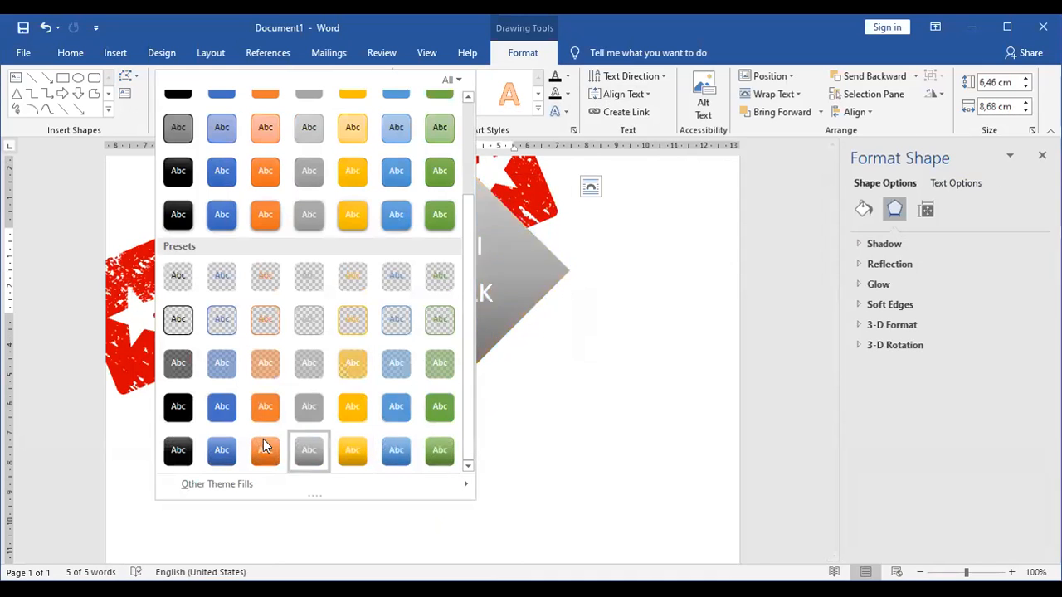
pyautogui.click(350, 448)
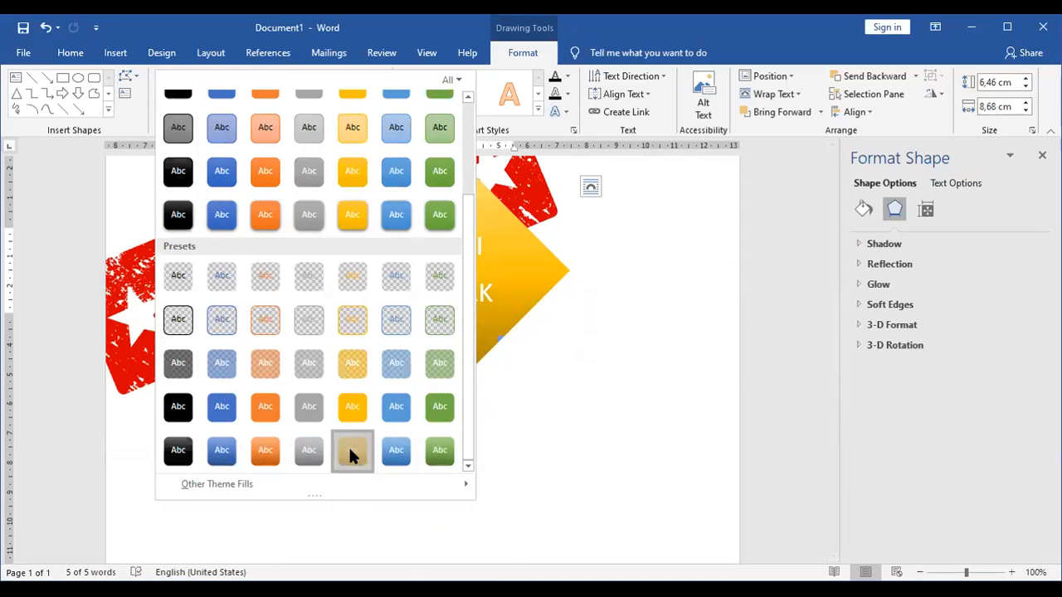
pyautogui.moveTo(514, 322); pyautogui.dragTo(545, 429)
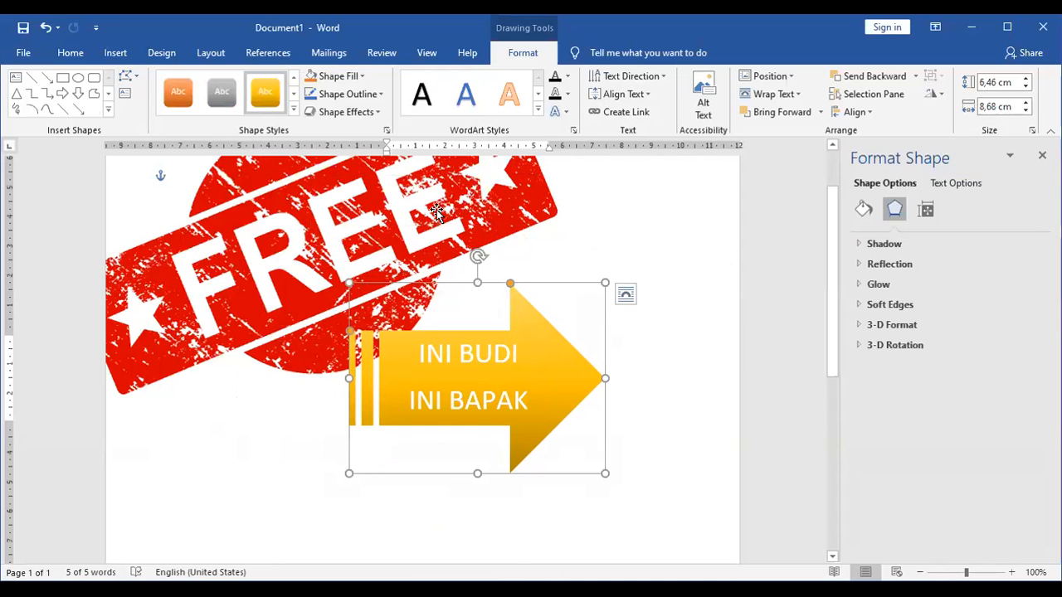
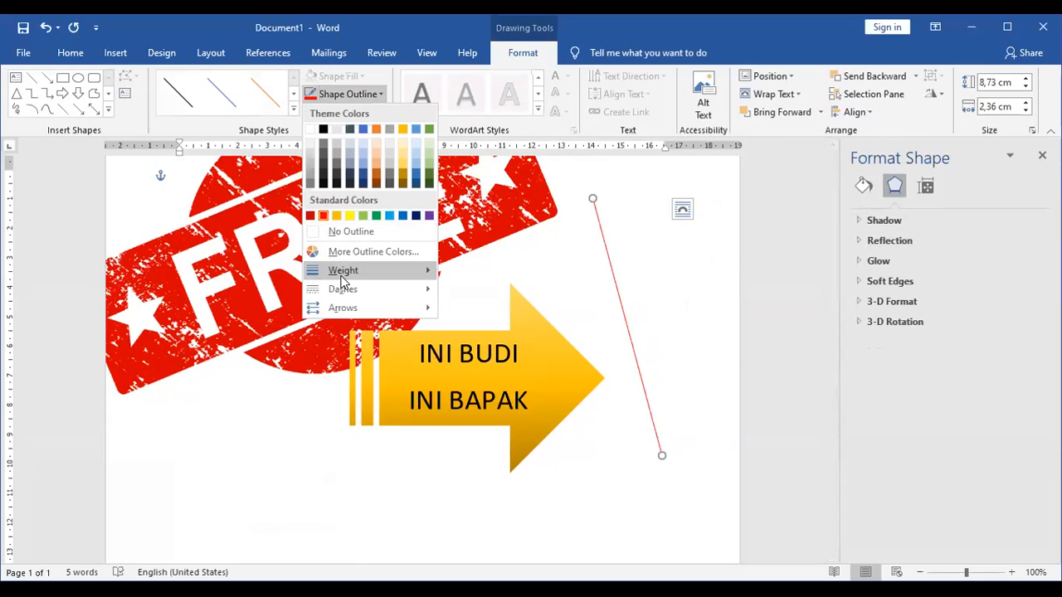
# Step: Thicken the red diagonal line to 6 pt, and increase it to a custom width of 20 pt
pyautogui.click(541, 409)
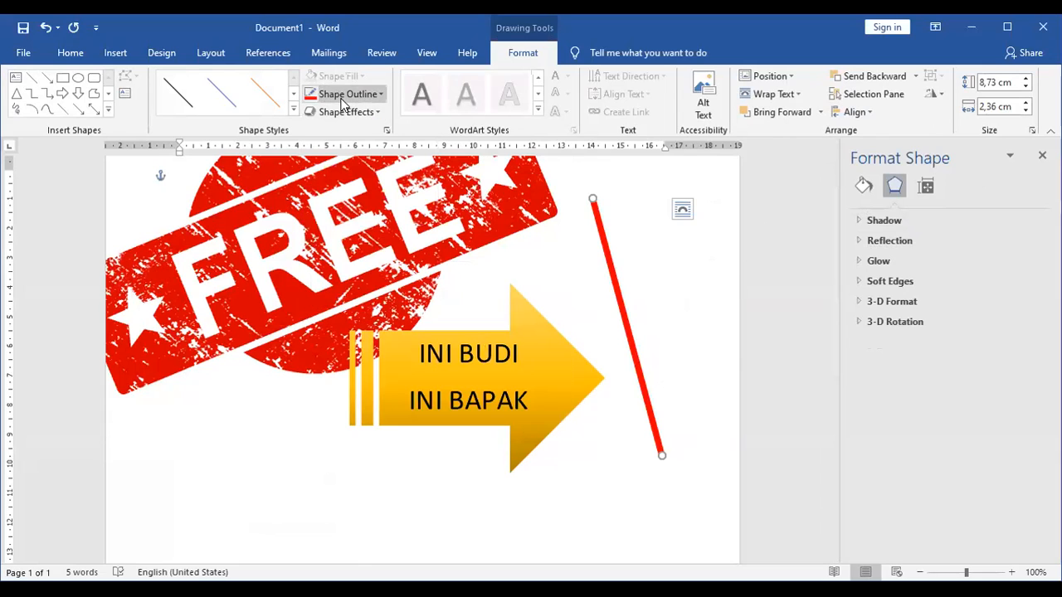
pyautogui.click(345, 100)
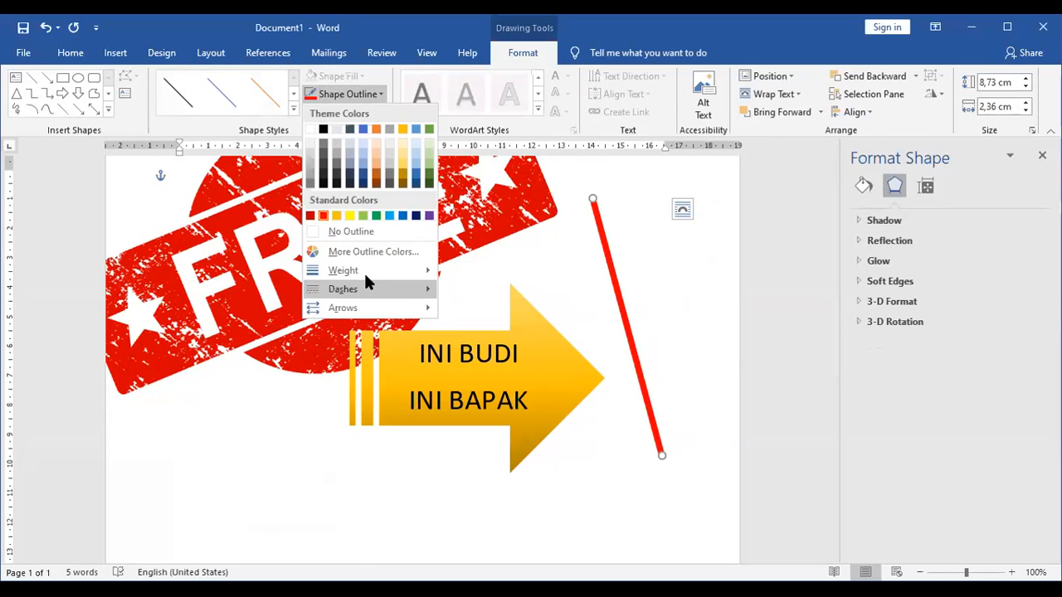
pyautogui.moveTo(363, 271)
pyautogui.click(496, 432)
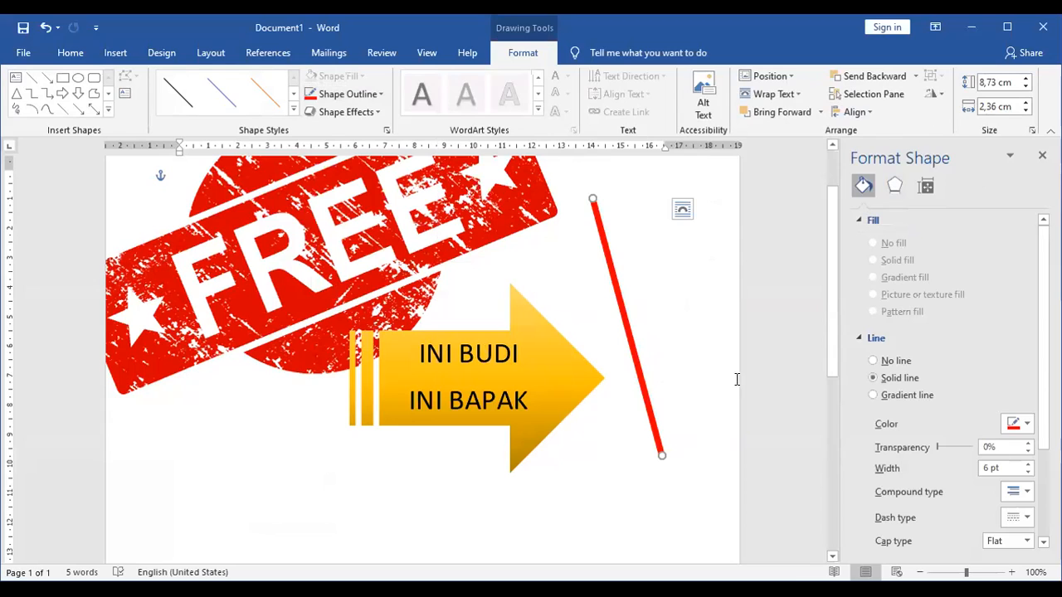
pyautogui.scroll(-3, 992, 377)
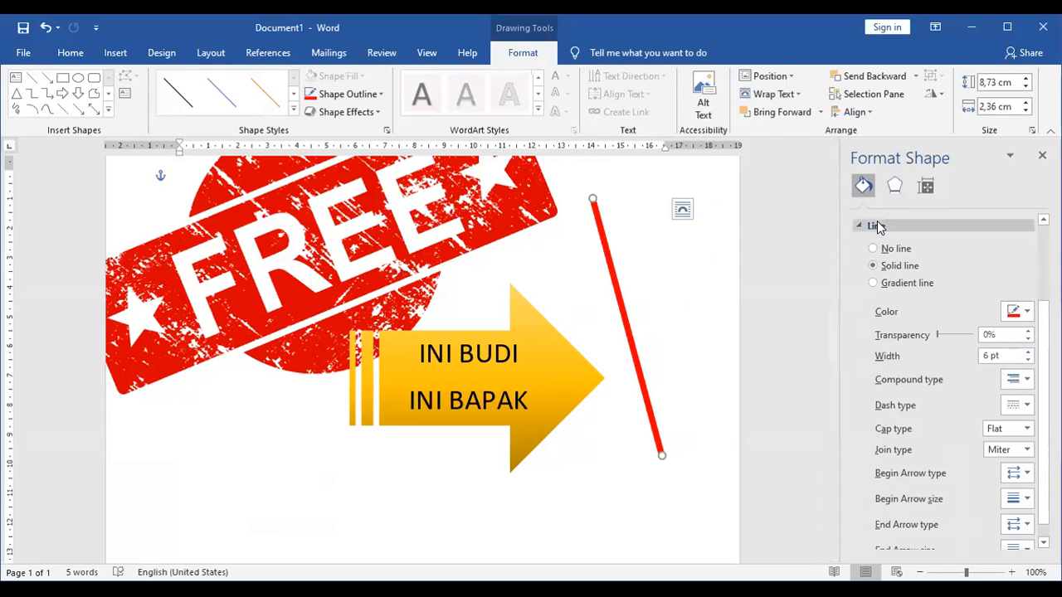
pyautogui.click(1012, 356)
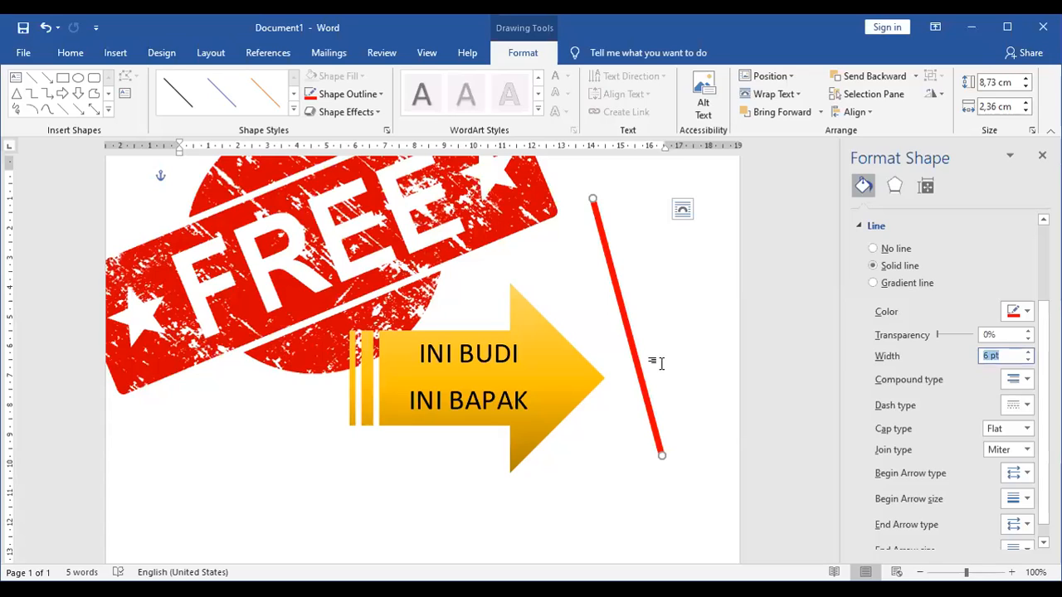
pyautogui.write('20')
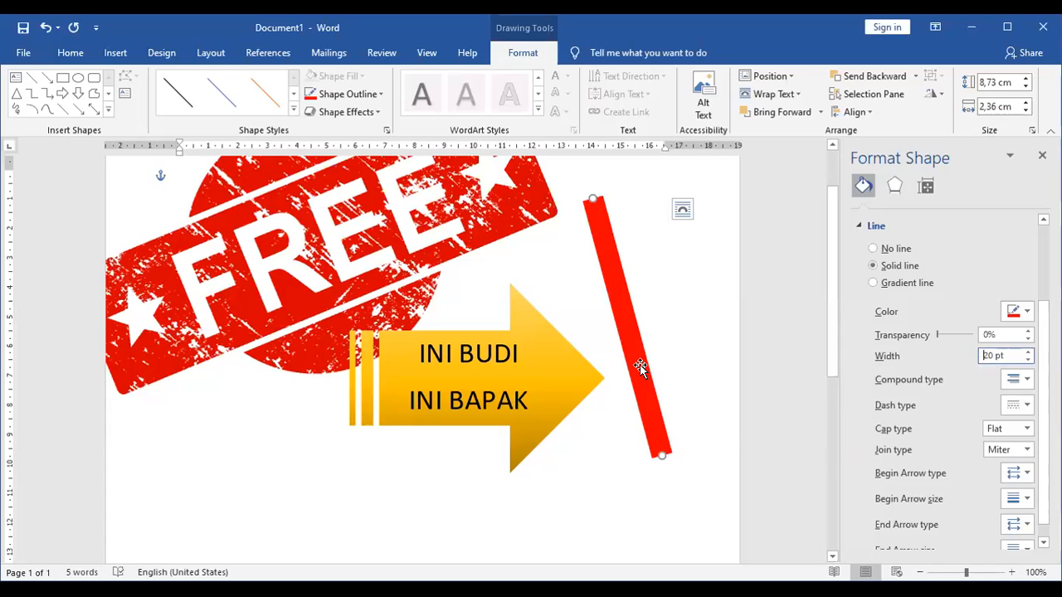
# Step: Move the thick red line across the head of the gold arrow, and deselect it
pyautogui.moveTo(626, 320); pyautogui.dragTo(598, 294)
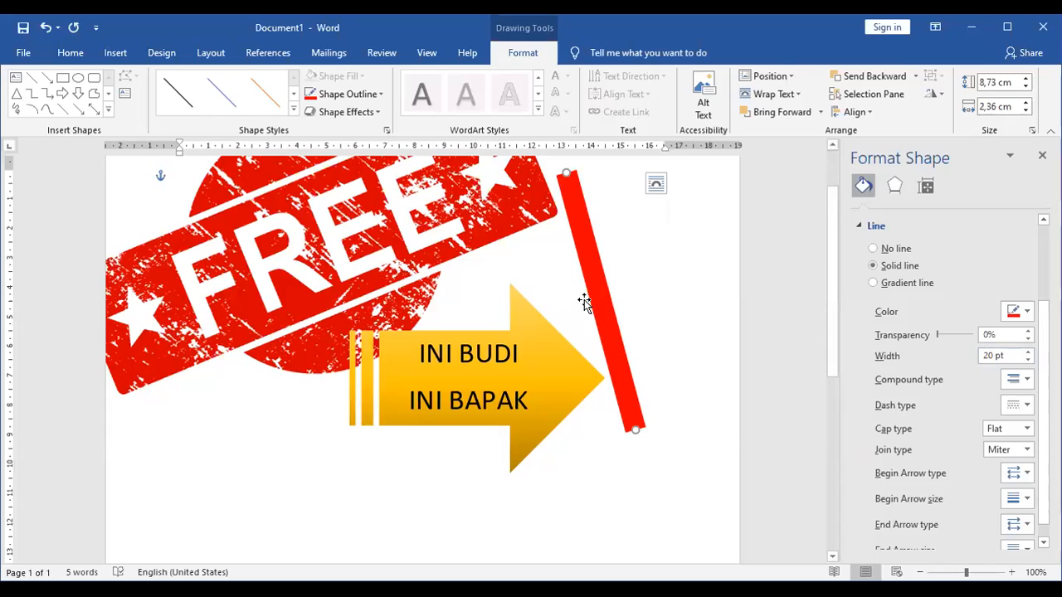
pyautogui.moveTo(577, 220); pyautogui.dragTo(574, 226)
pyautogui.moveTo(523, 289); pyautogui.dragTo(546, 269)
pyautogui.click(218, 326)
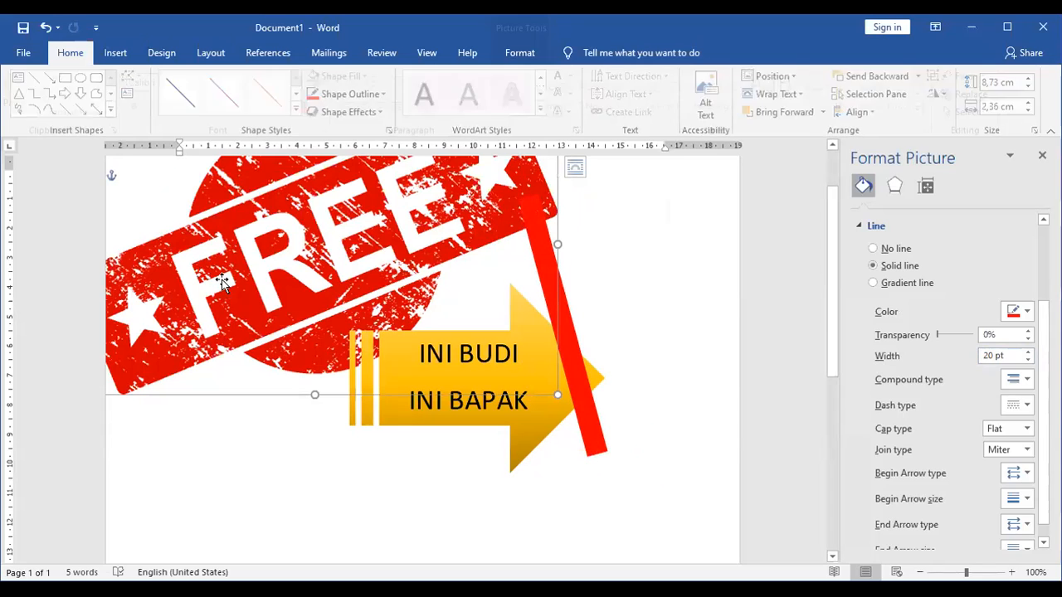
pyautogui.click(286, 442)
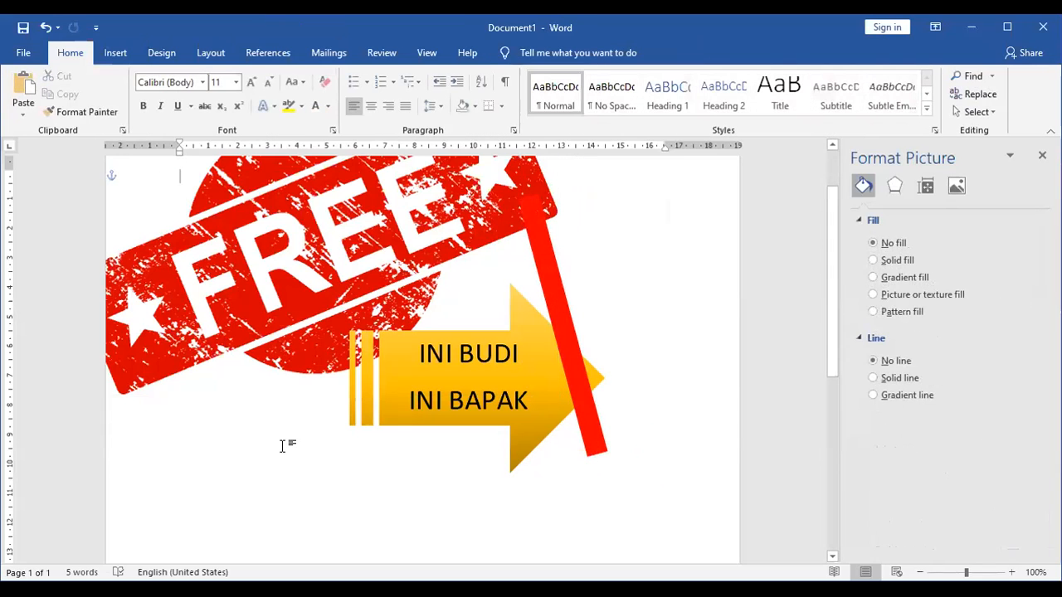
# Step: Draw a diagonal double-headed arrow line, about 6.22 cm high and 7.2 cm wide, from the picture's lower star down to the blank area
pyautogui.click(465, 52)
pyautogui.click(116, 52)
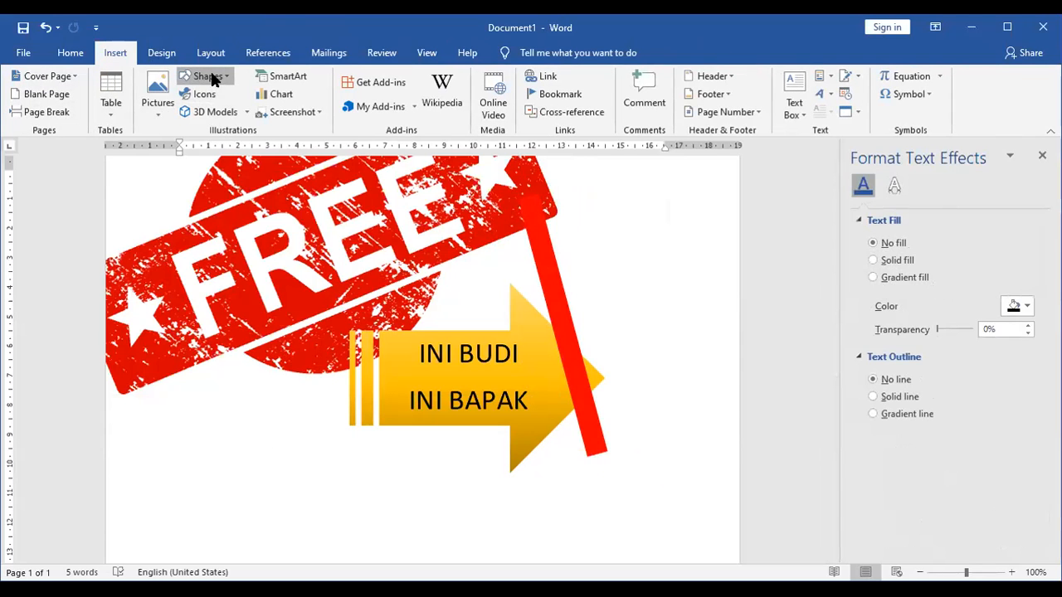
pyautogui.click(214, 77)
pyautogui.click(214, 160)
pyautogui.moveTo(166, 307); pyautogui.dragTo(373, 488)
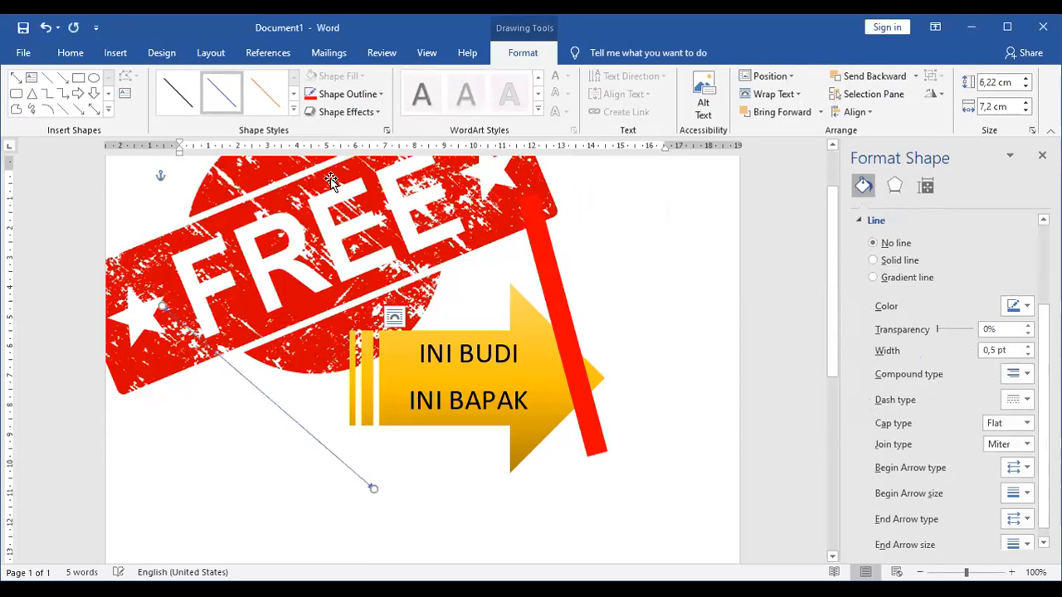
# Step: Set the double-headed arrow line's weight to 4½ pt and its outline color to red, and deselect it
pyautogui.click(343, 91)
pyautogui.moveTo(344, 267)
pyautogui.click(490, 391)
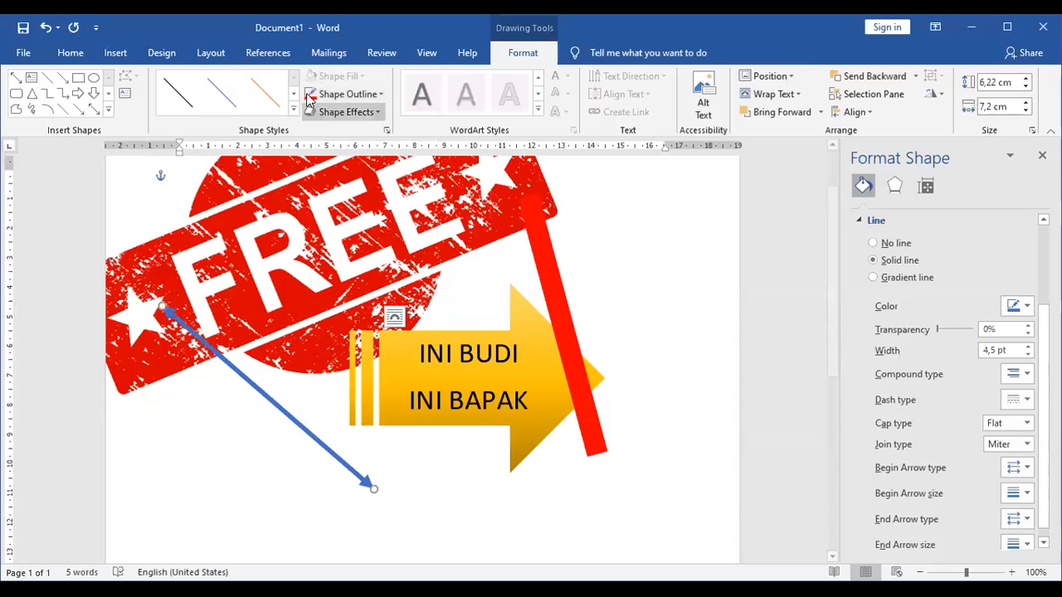
pyautogui.click(309, 97)
pyautogui.click(390, 458)
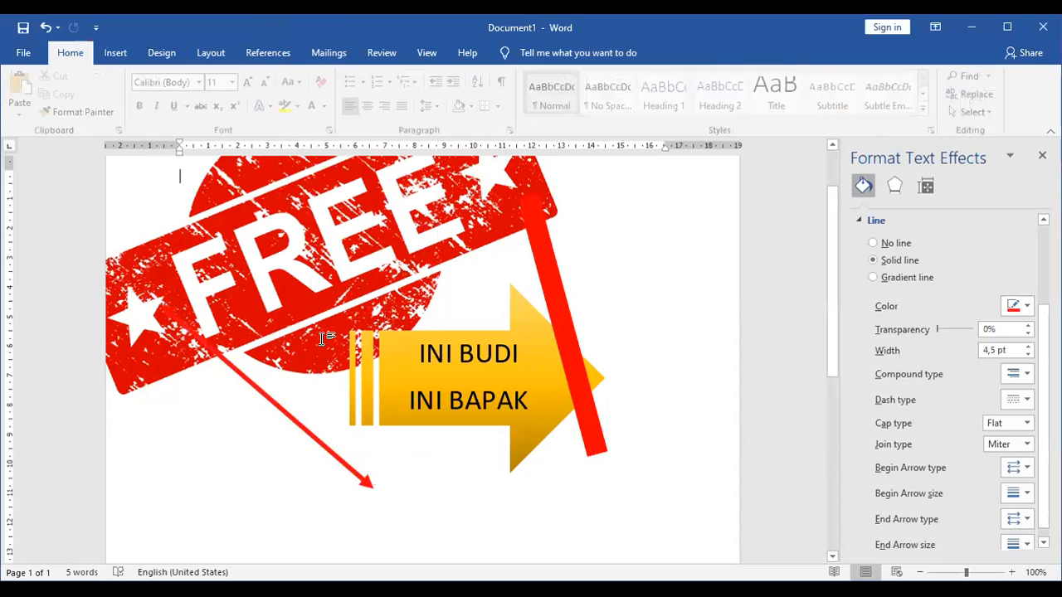
# Step: Draw an elbow connector without arrowheads, about 7.7 cm high and 9.21 cm wide, from the FREE lettering to below the gold arrow
pyautogui.click(115, 52)
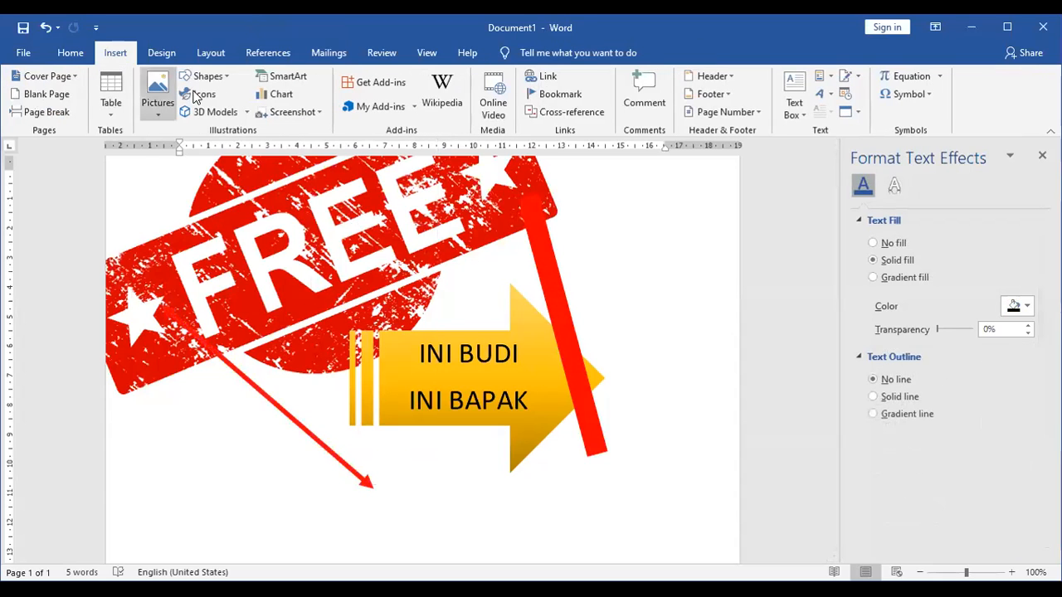
pyautogui.click(221, 83)
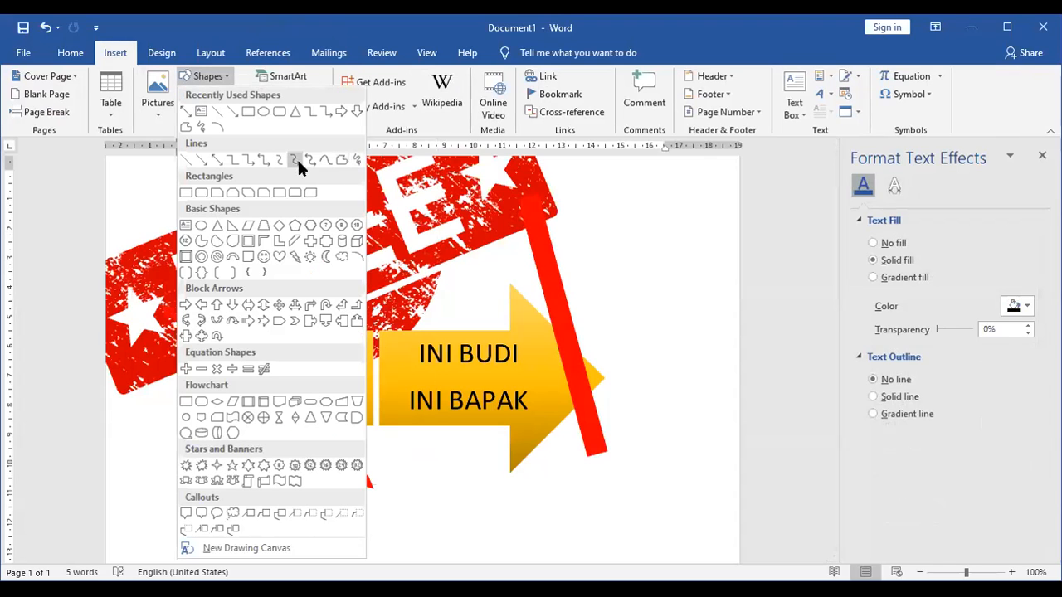
pyautogui.click(230, 159)
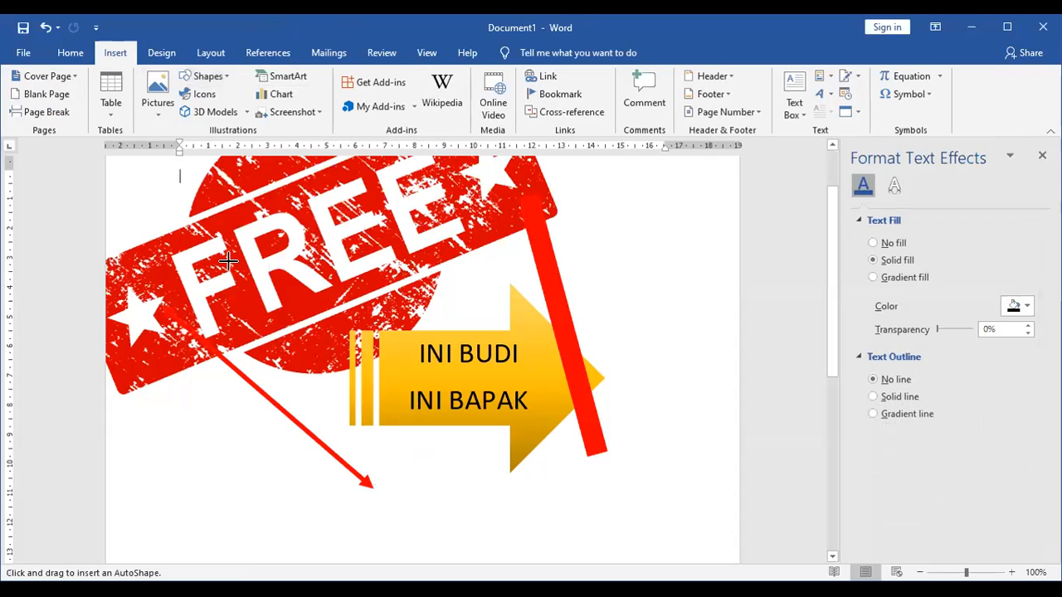
pyautogui.moveTo(229, 263)
pyautogui.mouseDown()
pyautogui.moveTo(393, 429)
pyautogui.moveTo(500, 489)
pyautogui.mouseUp()
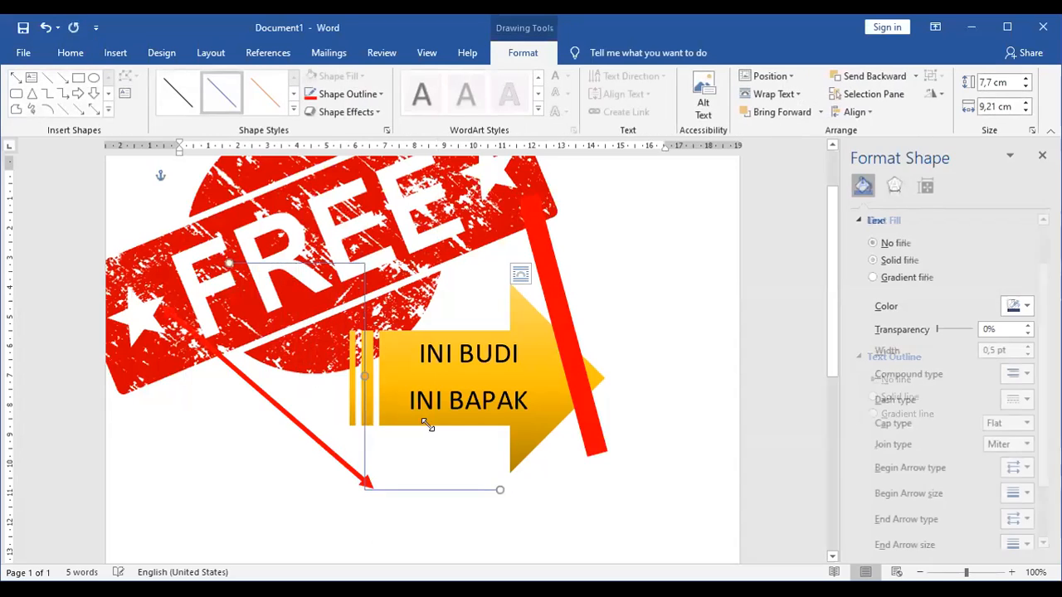
# Step: Delete the FREE picture and move the elbow connector up and to the left, clear of the gold arrow's underside
pyautogui.click(431, 249)
pyautogui.press('Delete')
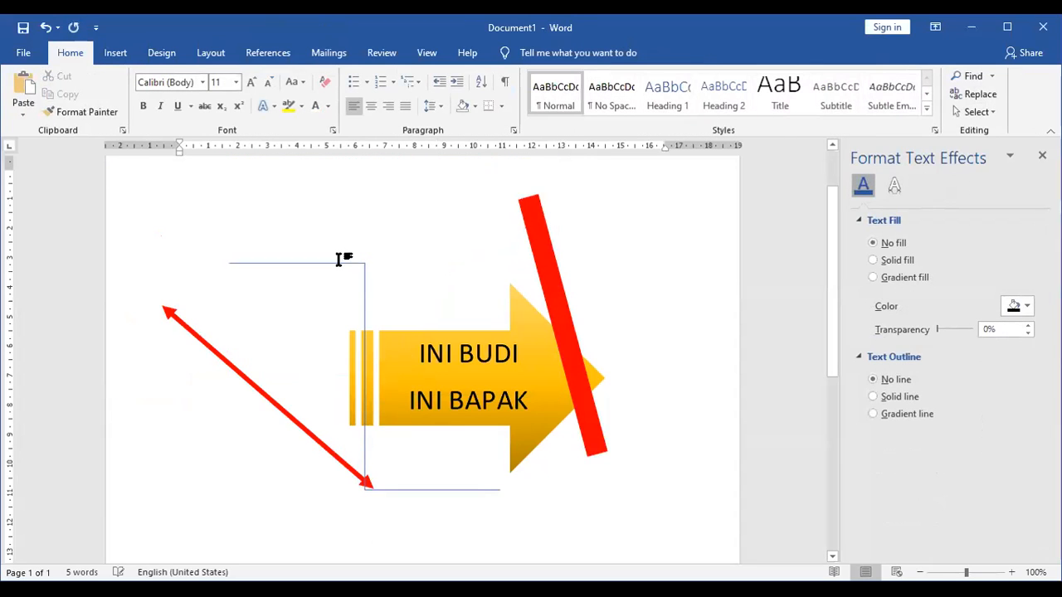
pyautogui.moveTo(330, 250); pyautogui.dragTo(301, 207)
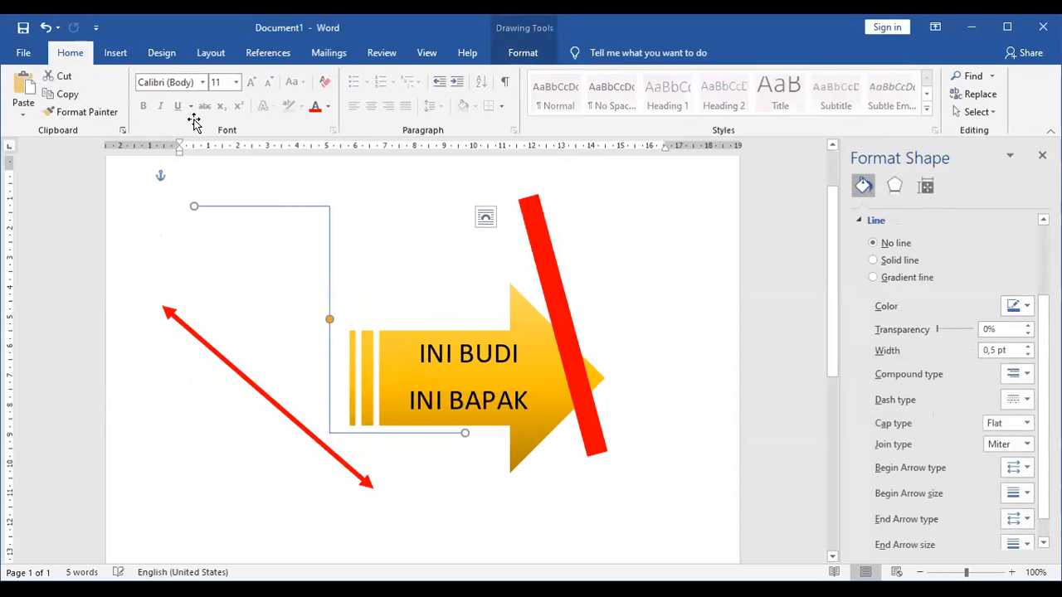
# Step: Set the elbow connector's outline weight to 4½ pt
pyautogui.click(521, 53)
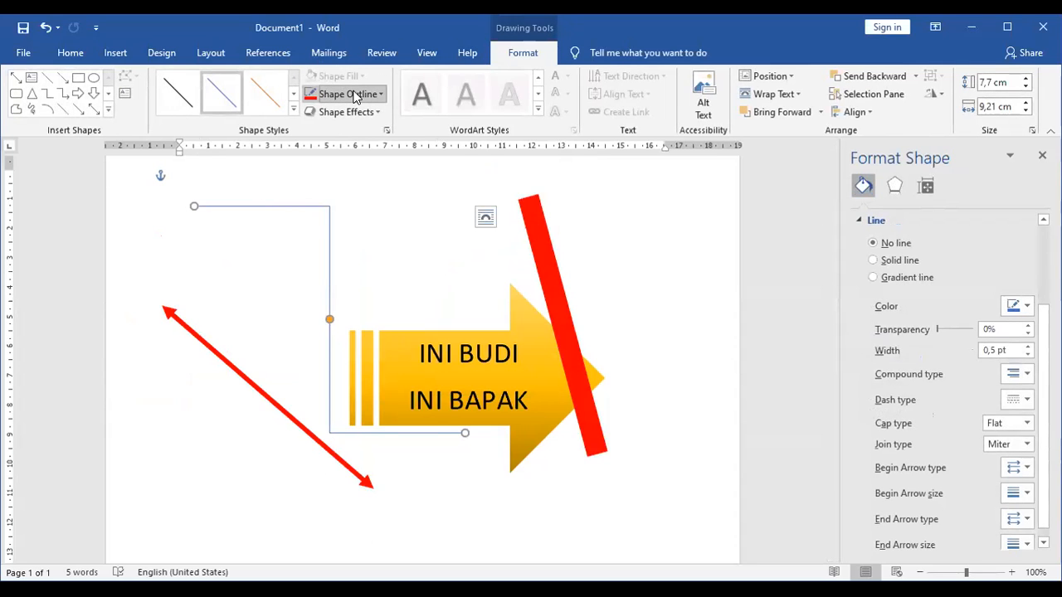
pyautogui.click(355, 96)
pyautogui.moveTo(332, 270)
pyautogui.click(489, 391)
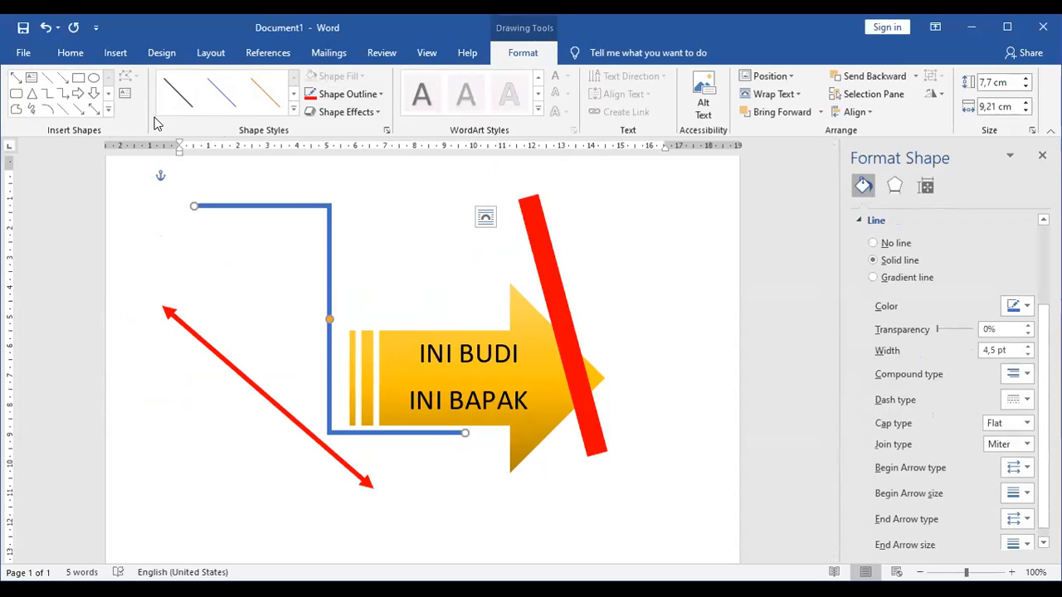
pyautogui.click(109, 58)
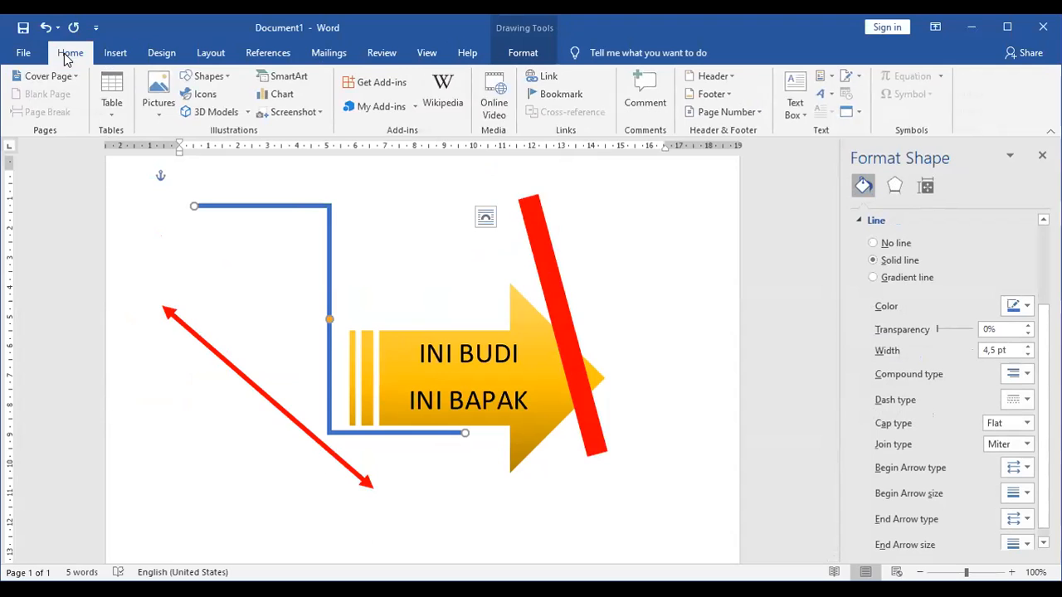
pyautogui.click(70, 55)
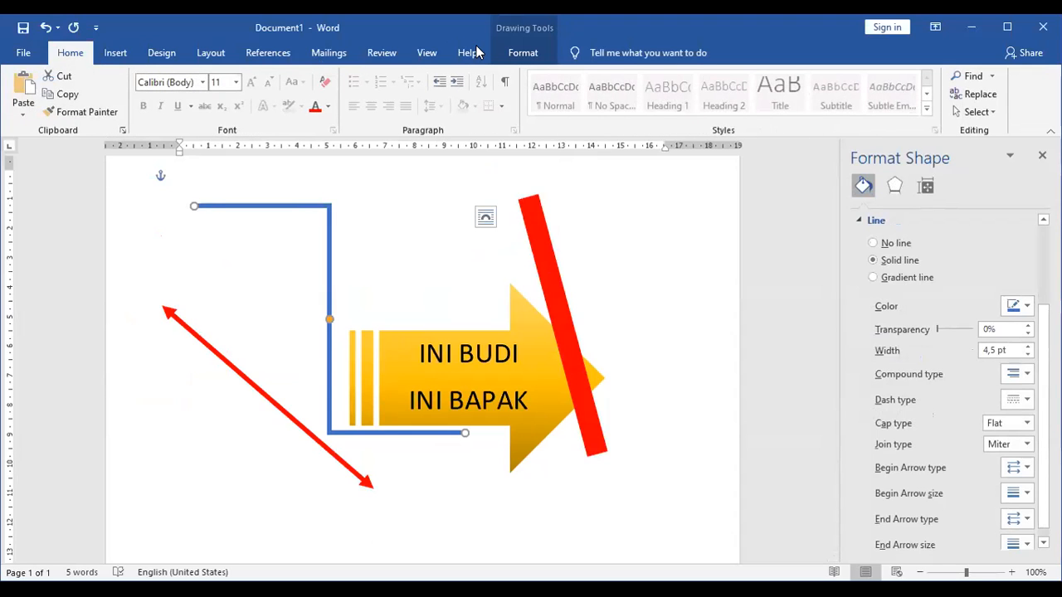
pyautogui.click(510, 54)
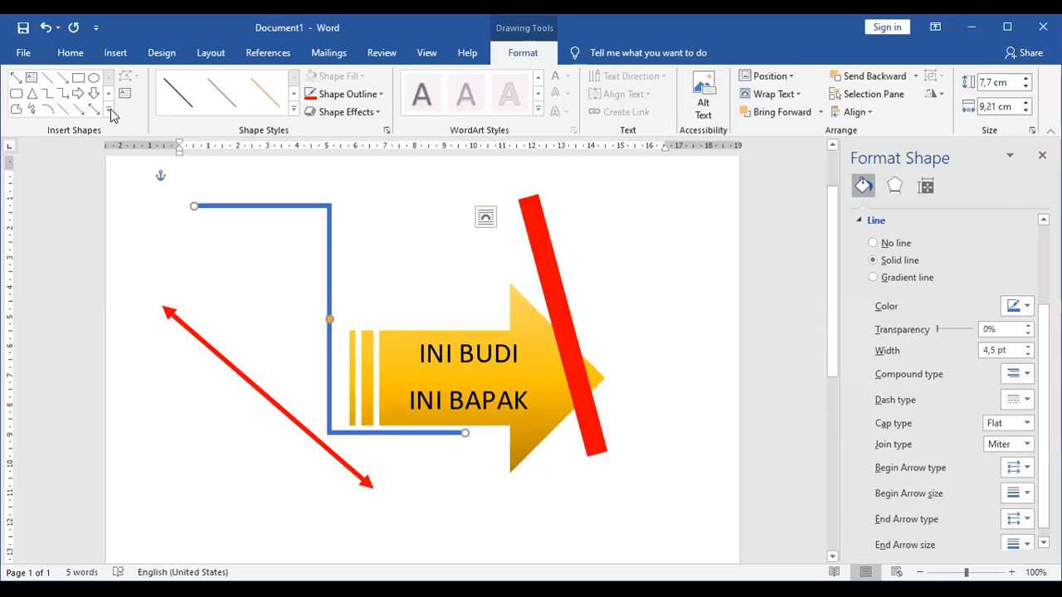
pyautogui.click(109, 113)
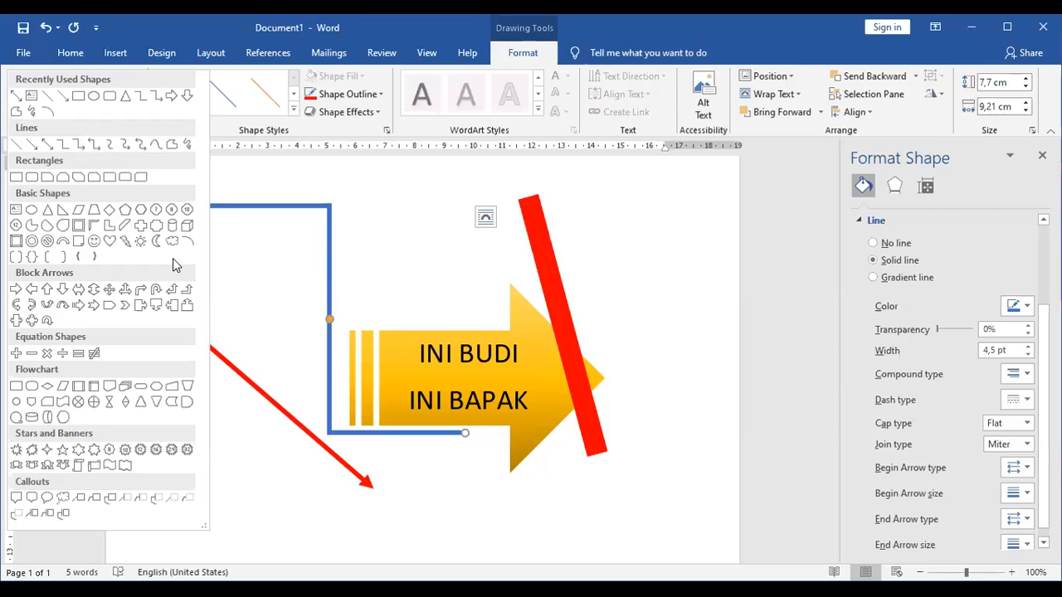
pyautogui.click(266, 284)
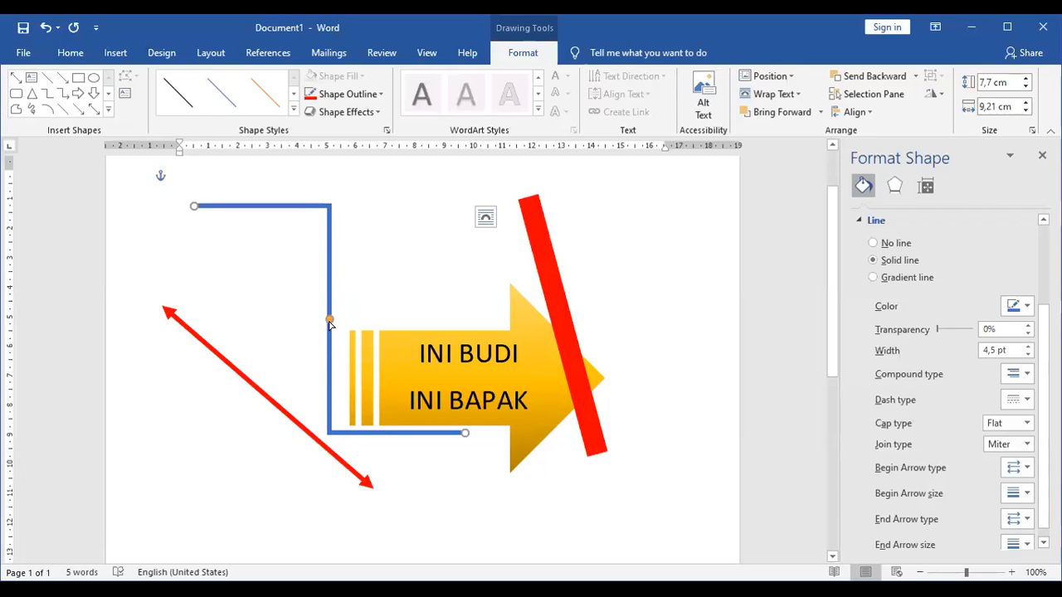
# Step: Shift the elbow connector's vertical segment left until it crosses the red double-headed arrow line
pyautogui.moveTo(329, 321); pyautogui.dragTo(219, 315)
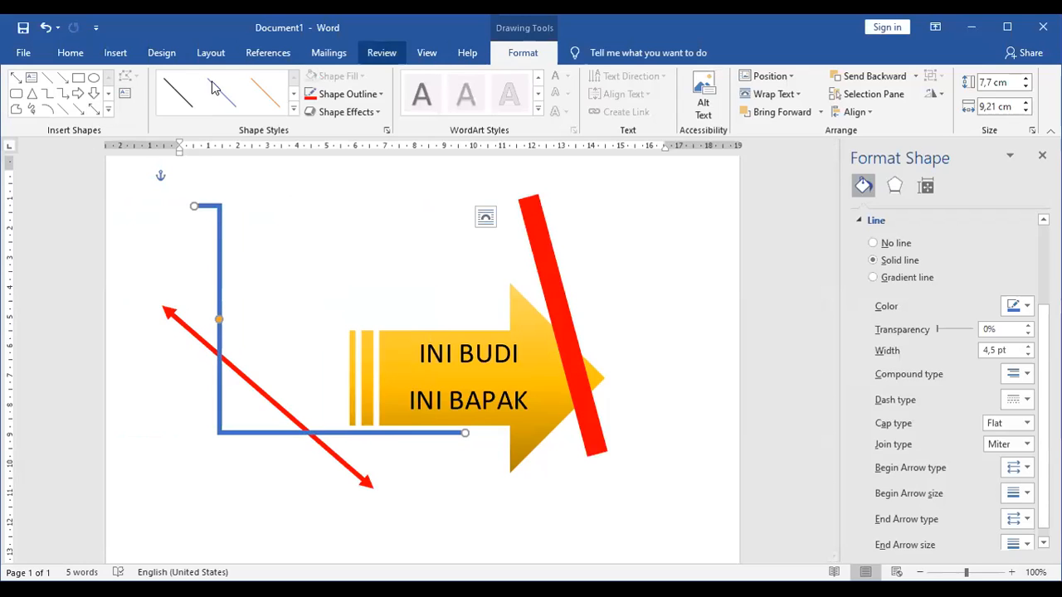
# Step: Insert a curved connector 2.54 cm high and wide beside the gold arrow, shift its bend slightly left, and deselect it
pyautogui.click(108, 111)
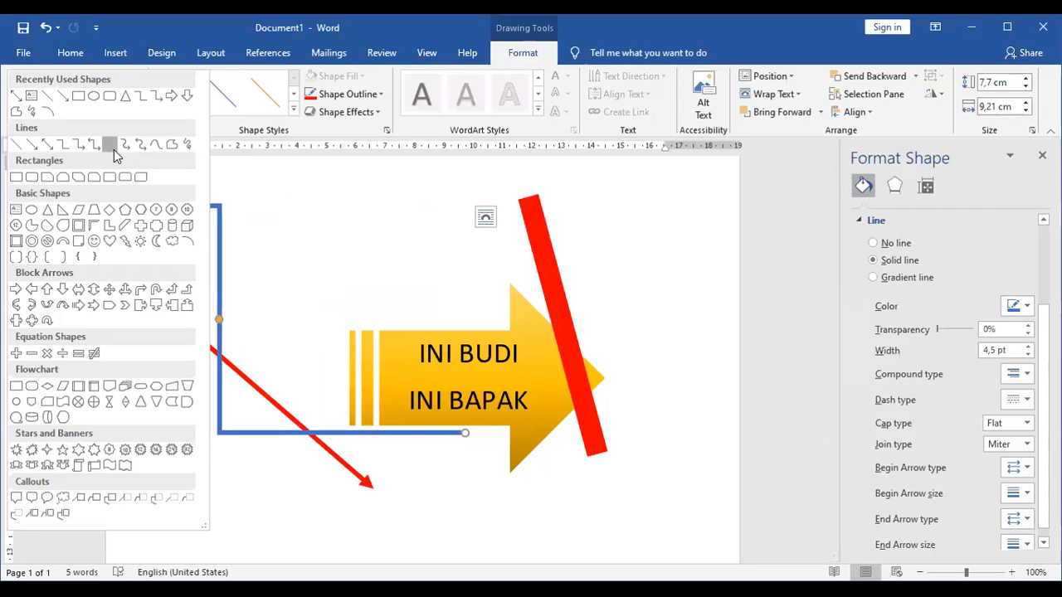
pyautogui.click(114, 149)
pyautogui.click(267, 288)
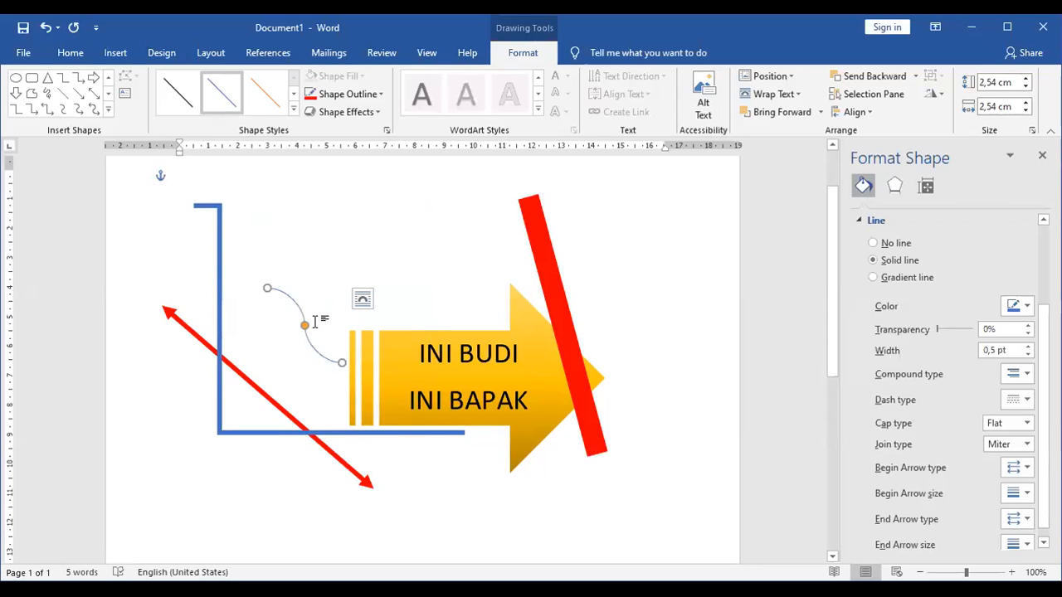
pyautogui.moveTo(303, 324); pyautogui.dragTo(295, 301)
pyautogui.click(360, 234)
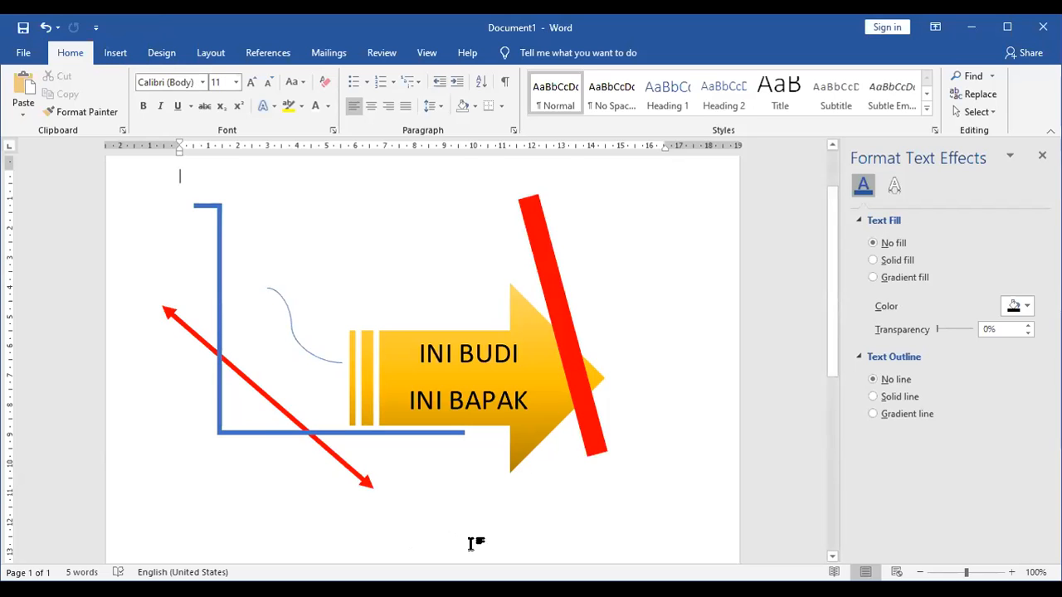
# Step: Delete the elbow connector, the red double-headed arrow line, the thick red line and the curved connector, keeping only the gold arrow
pyautogui.click(214, 335)
pyautogui.press('Delete')
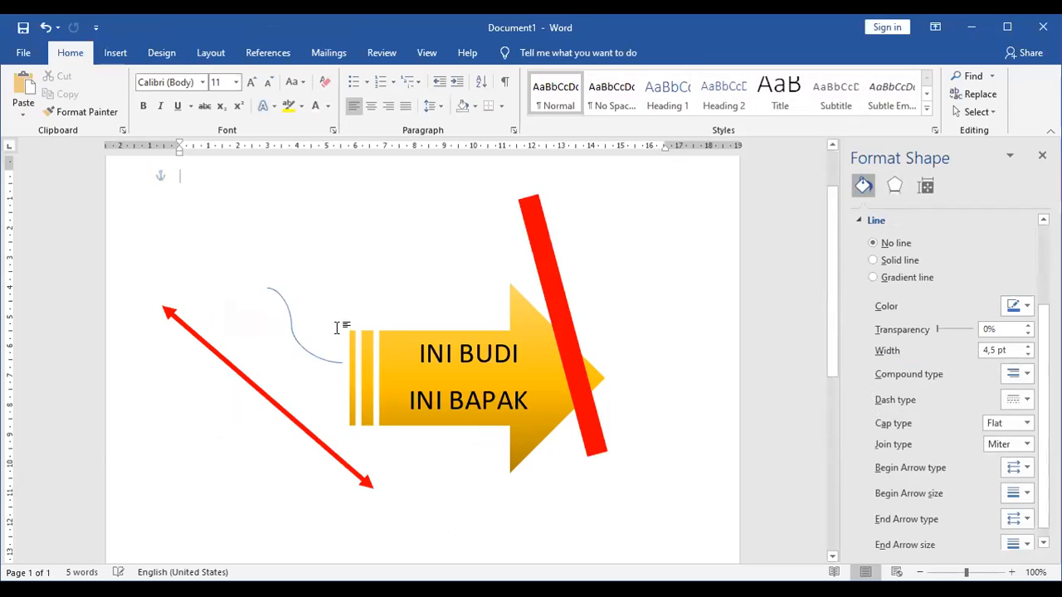
pyautogui.click(268, 397)
pyautogui.press('Delete')
pyautogui.click(572, 376)
pyautogui.press('Delete')
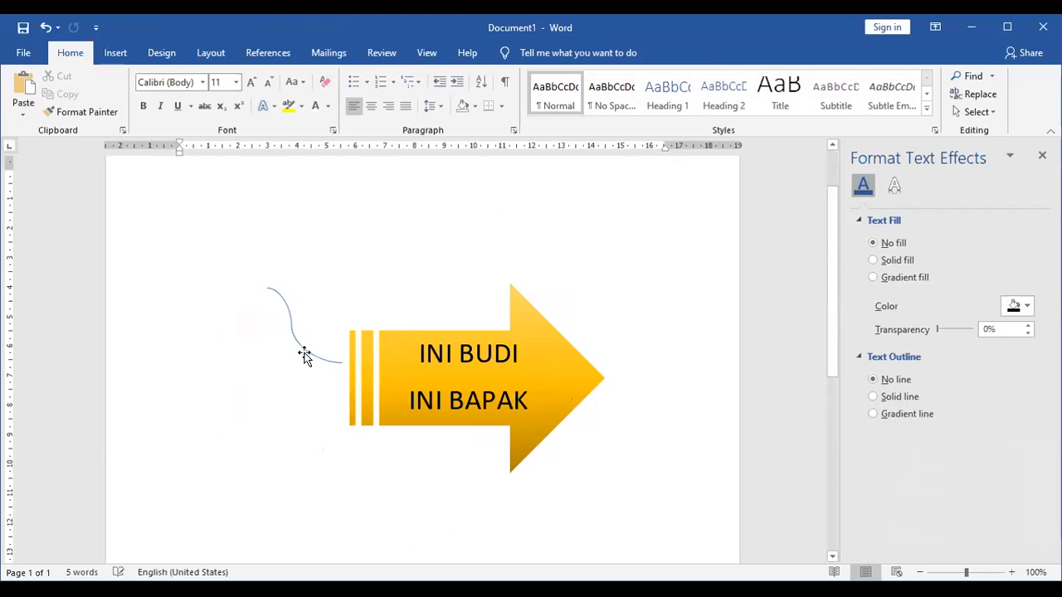
pyautogui.click(305, 356)
pyautogui.press('Delete')
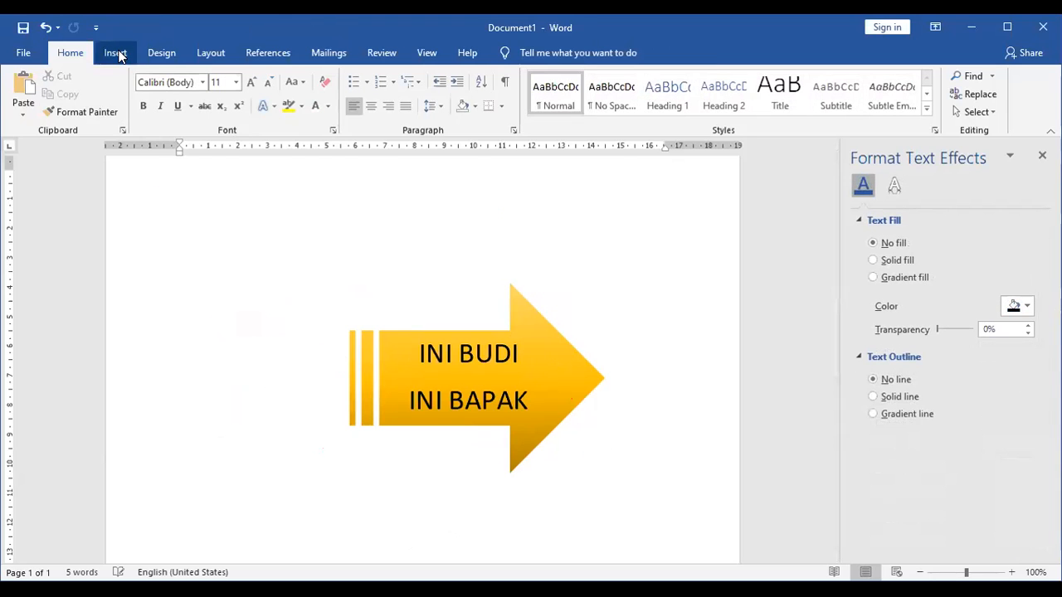
# Step: Draw a closed L-shaped freeform with straight edges, about 9.92 cm high and 15.53 cm wide, over the gold arrow's lower half
pyautogui.click(116, 53)
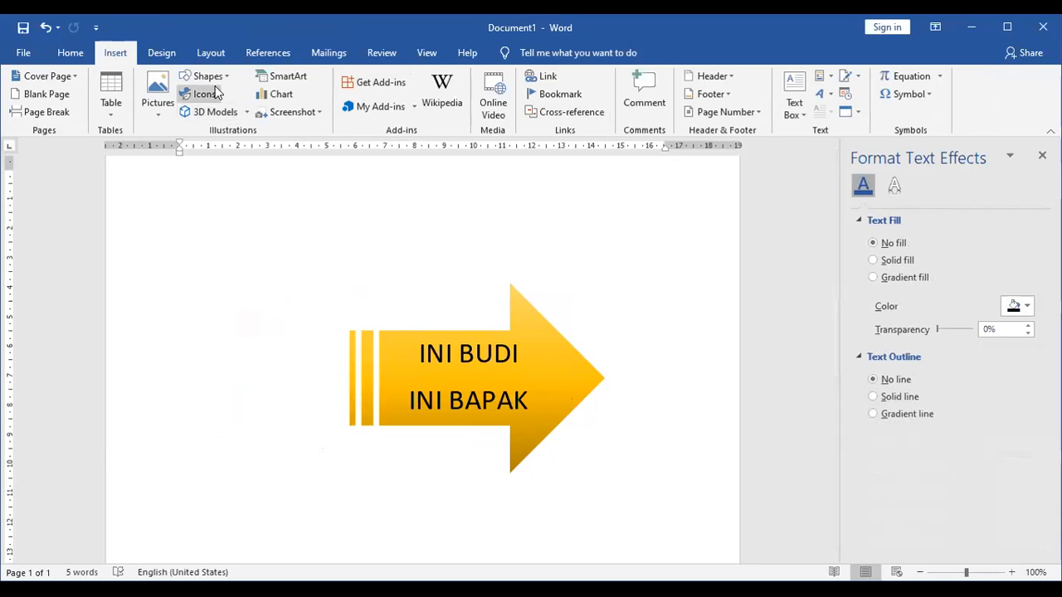
pyautogui.click(215, 78)
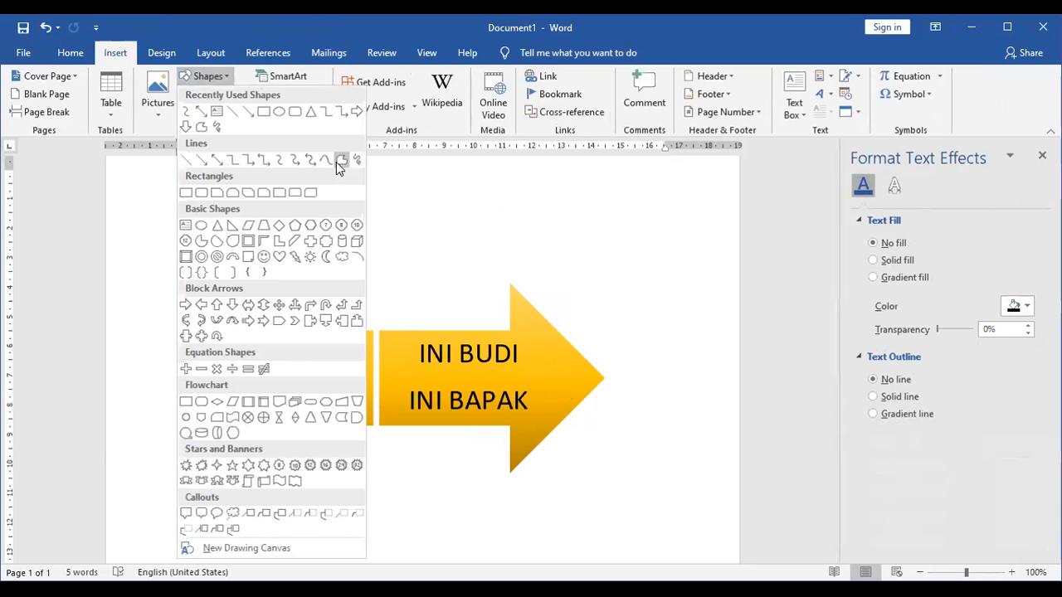
pyautogui.click(340, 163)
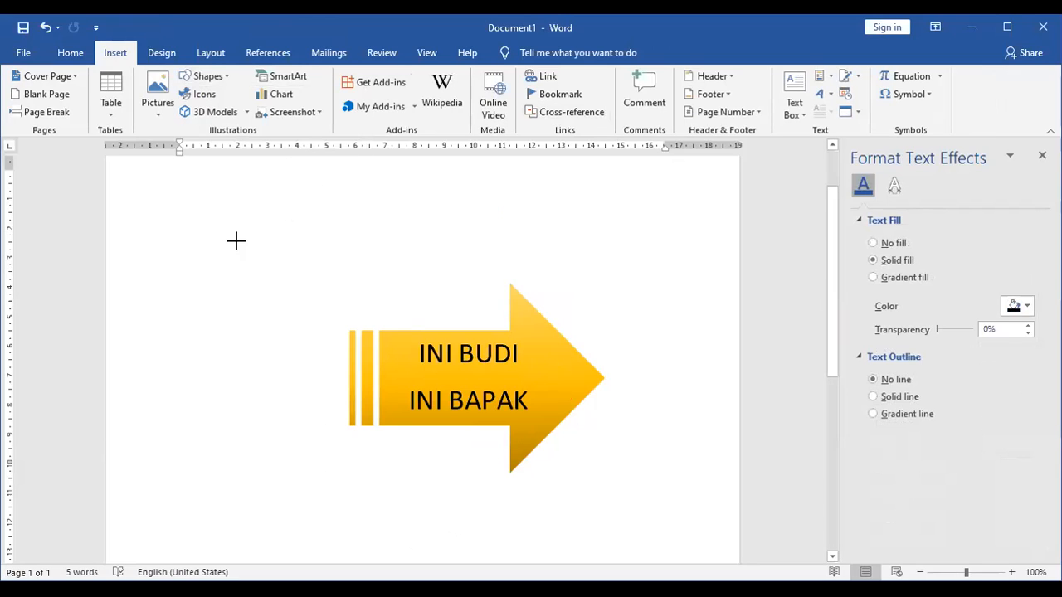
pyautogui.moveTo(238, 242); pyautogui.dragTo(227, 379)
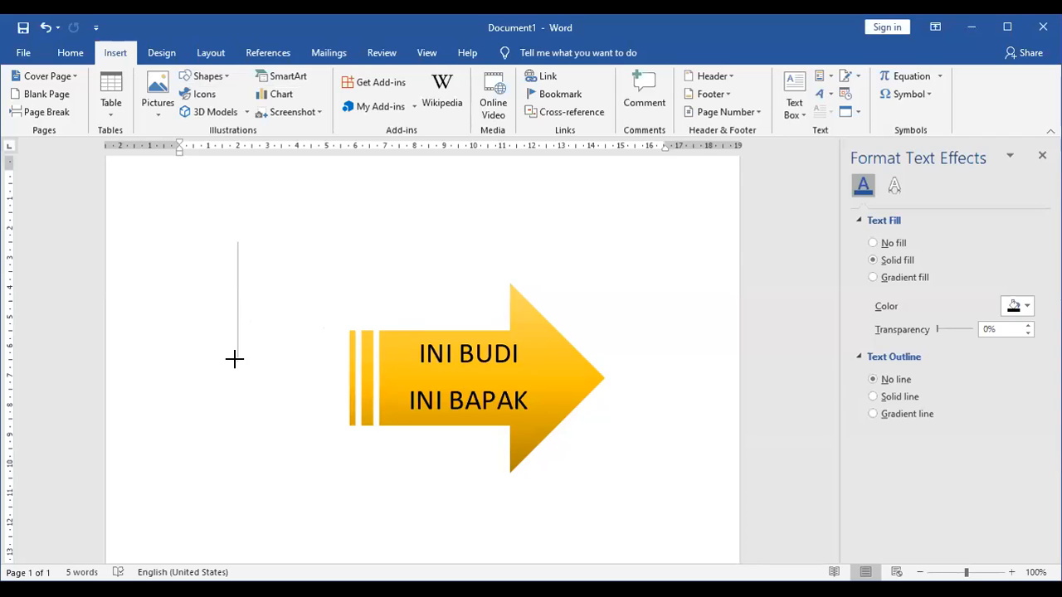
pyautogui.click(235, 359)
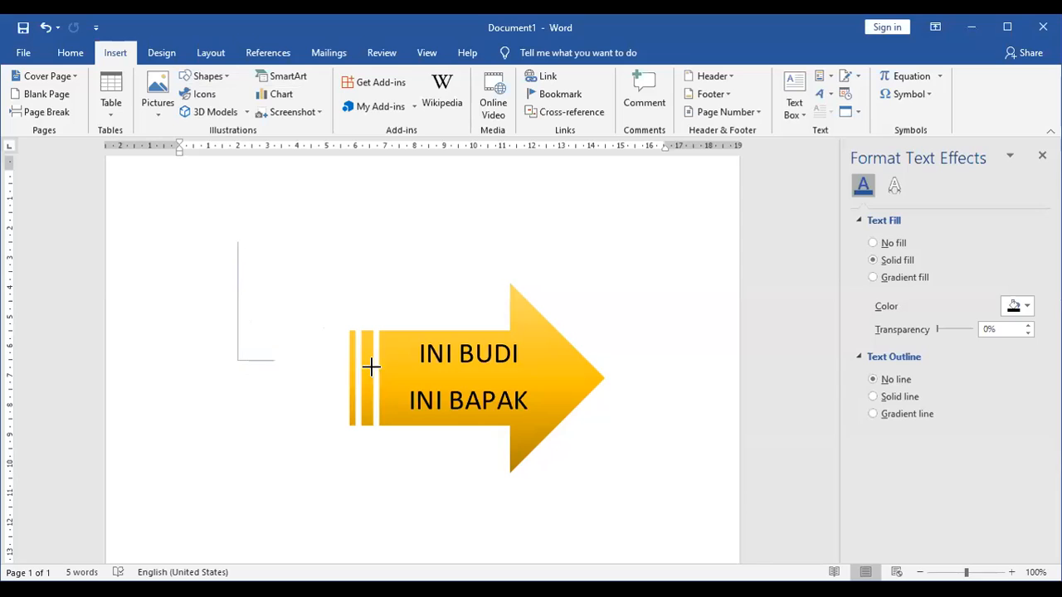
pyautogui.click(655, 348)
pyautogui.click(671, 526)
pyautogui.click(197, 506)
pyautogui.click(204, 236)
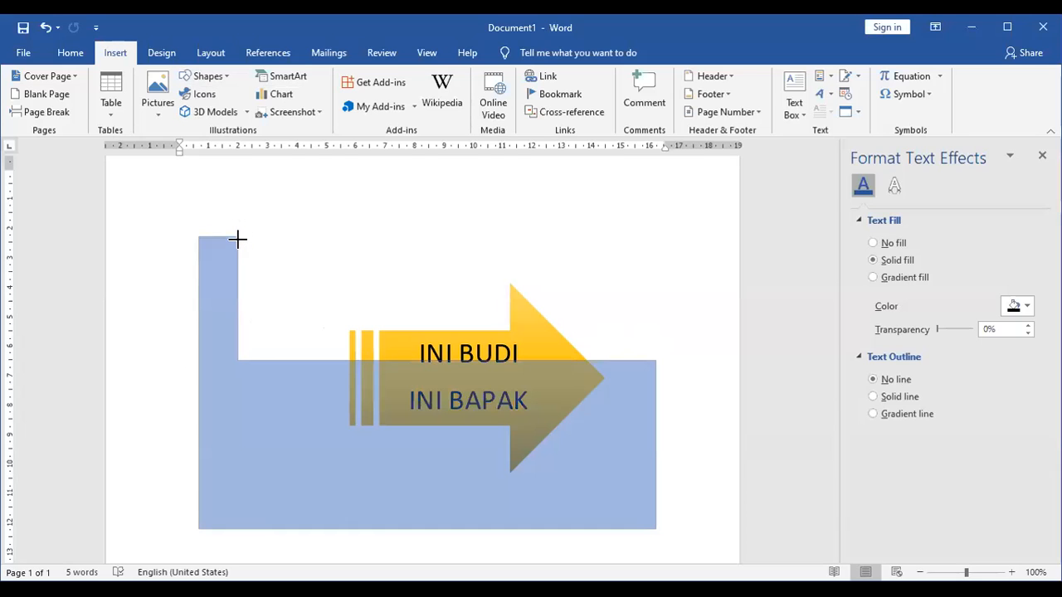
pyautogui.doubleClick(238, 239)
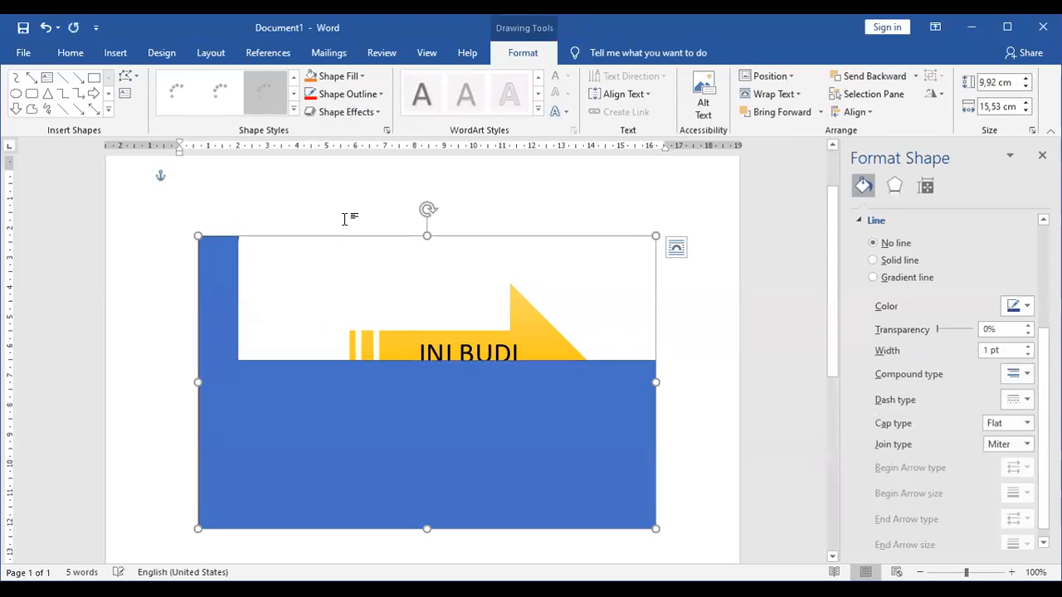
# Step: Apply the green gradient preset shape style to the L-shaped freeform
pyautogui.click(331, 206)
pyautogui.click(313, 370)
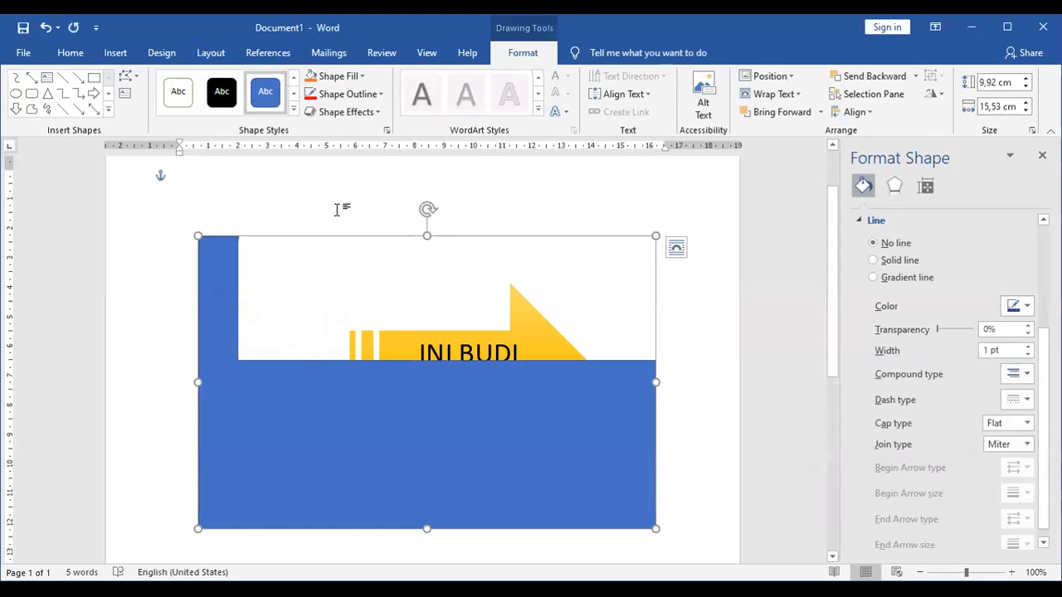
pyautogui.click(294, 107)
pyautogui.click(355, 340)
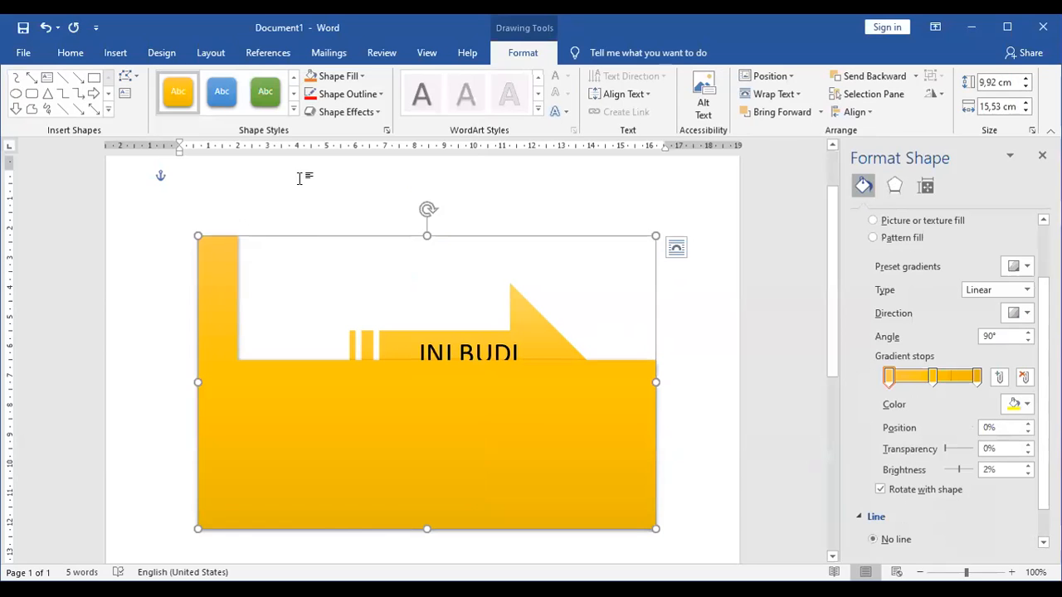
pyautogui.click(271, 97)
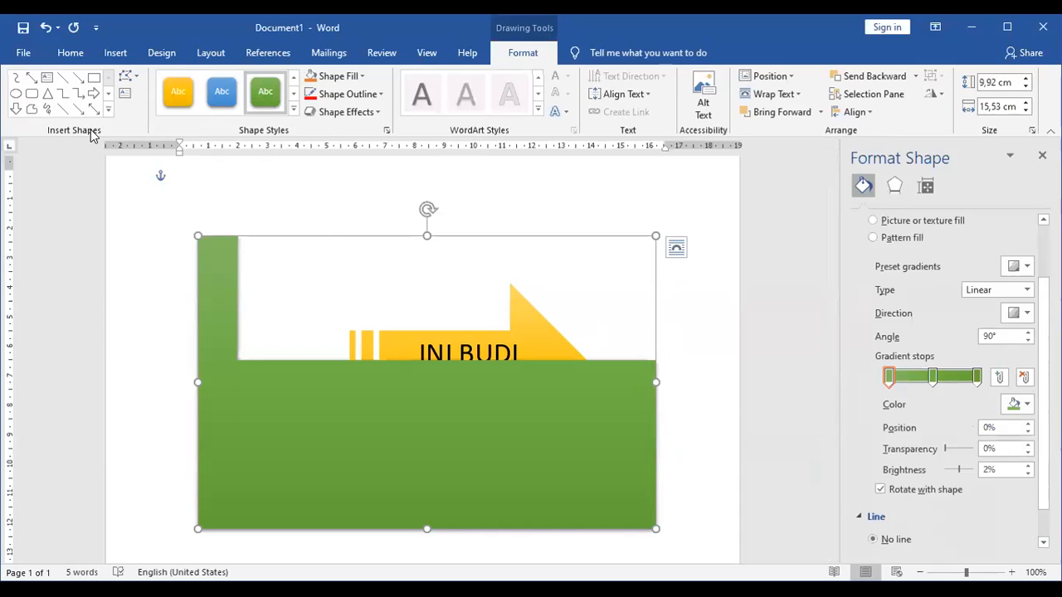
# Step: Draw an open freeform of horizontal and vertical segments, about 8.36 cm high and 7.28 cm wide, over the green shape
pyautogui.click(29, 111)
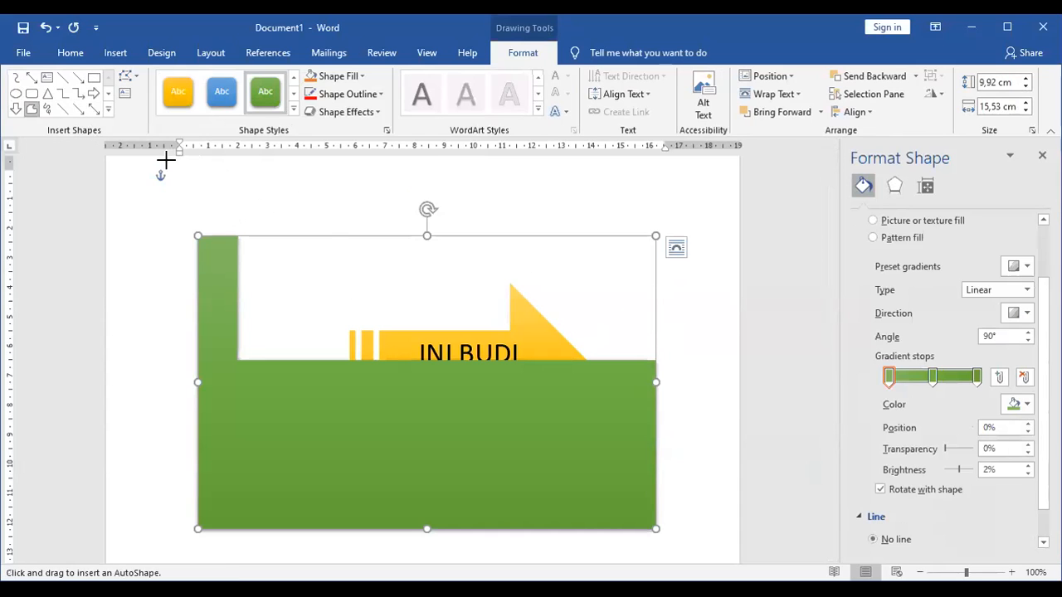
pyautogui.click(306, 272)
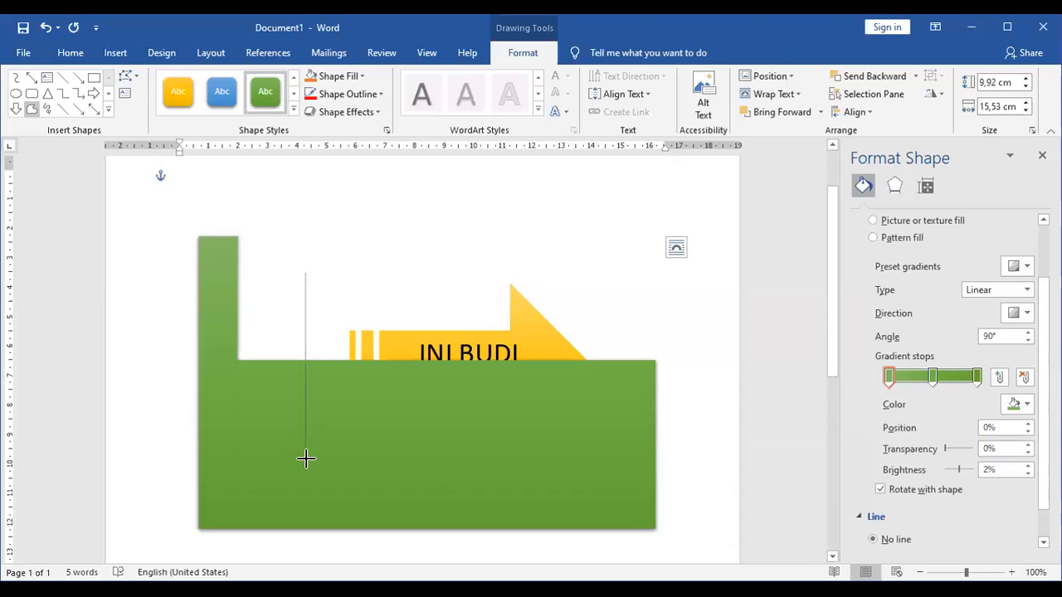
pyautogui.keyDown('shift'); pyautogui.click(305, 458); pyautogui.keyUp('shift')
pyautogui.keyDown('shift'); pyautogui.click(441, 453); pyautogui.keyUp('shift')
pyautogui.keyDown('shift'); pyautogui.click(441, 289); pyautogui.keyUp('shift')
pyautogui.keyDown('shift'); pyautogui.click(515, 303); pyautogui.keyUp('shift')
pyautogui.keyDown('shift'); pyautogui.click(507, 517); pyautogui.keyUp('shift')
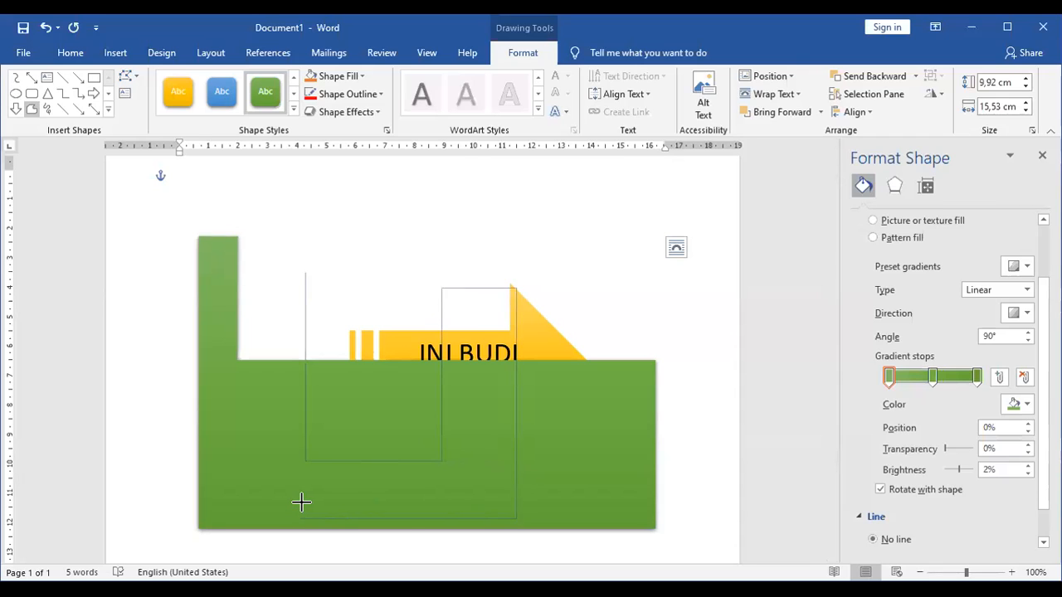
pyautogui.doubleClick(302, 508)
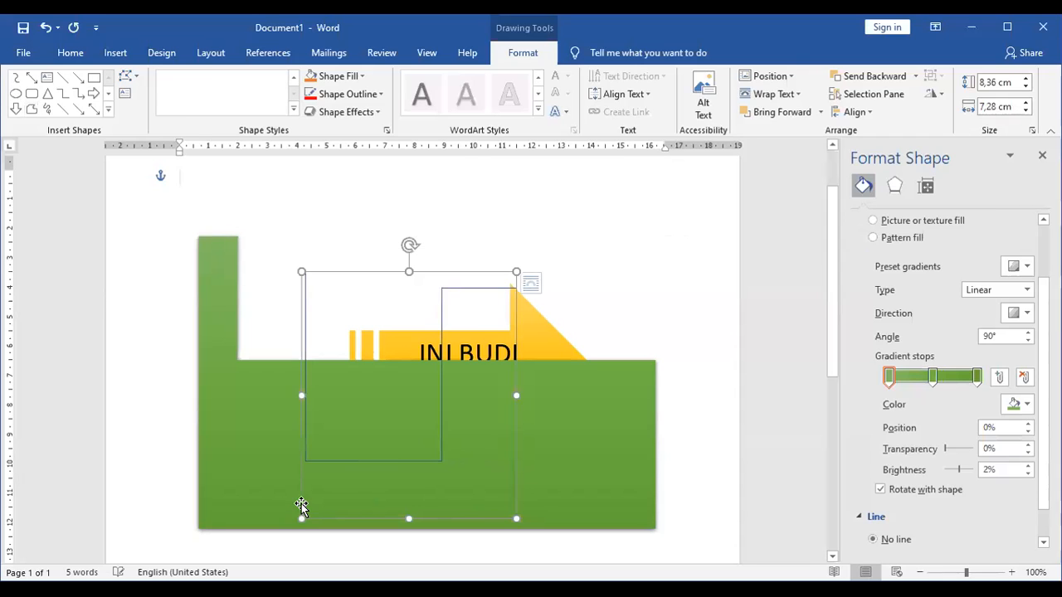
# Step: Set the open freeform's outline weight to 6 pt and its color to white, and deselect it
pyautogui.click(371, 96)
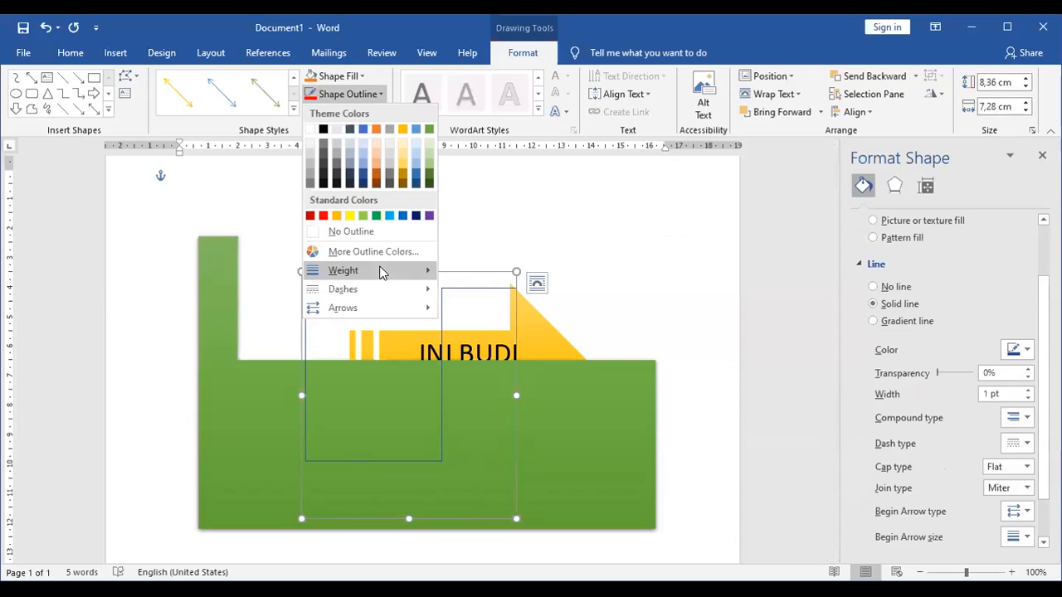
pyautogui.click(500, 411)
pyautogui.click(340, 95)
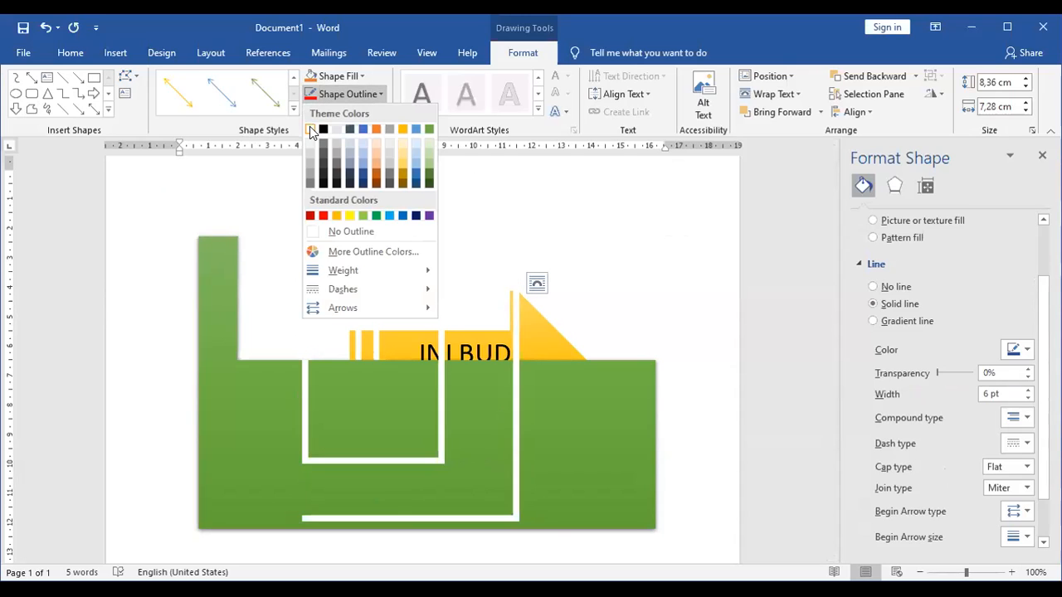
pyautogui.click(314, 128)
pyautogui.click(702, 318)
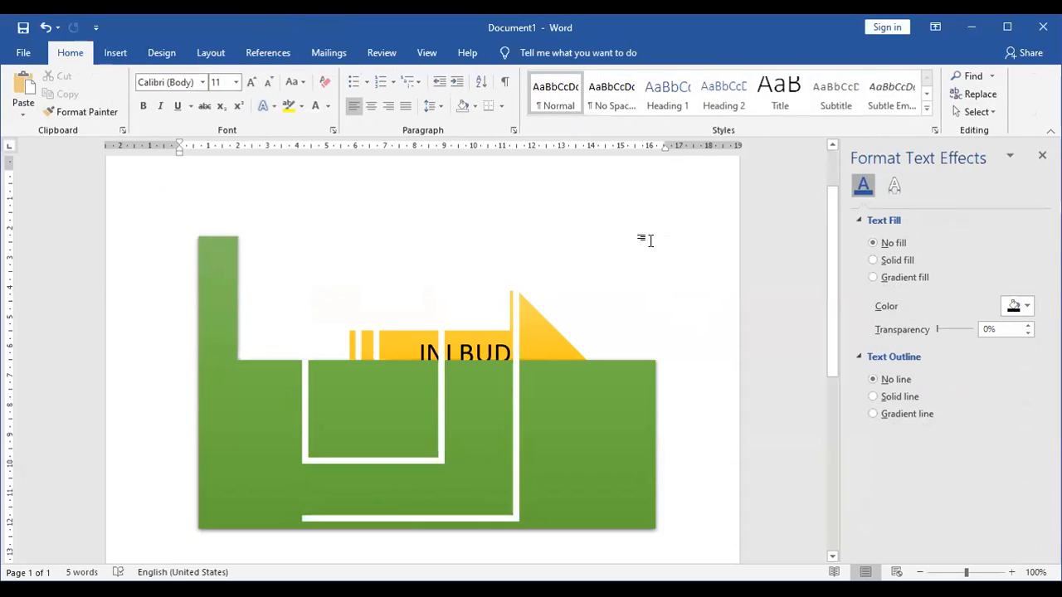
# Step: Move the white open freeform slightly up and to the right over the green shape
pyautogui.moveTo(515, 429); pyautogui.dragTo(526, 407)
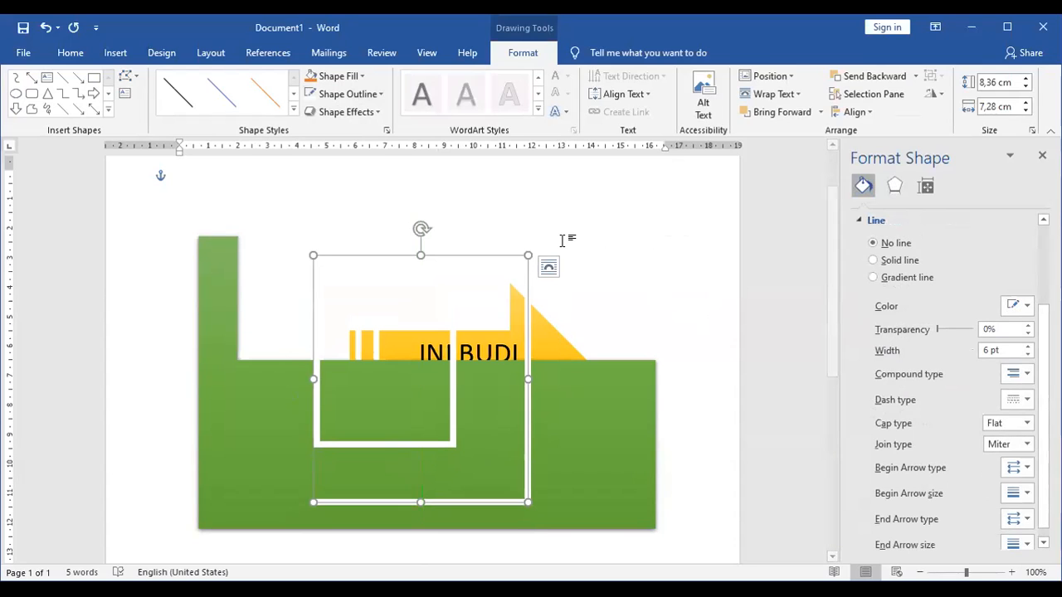
pyautogui.click(438, 593)
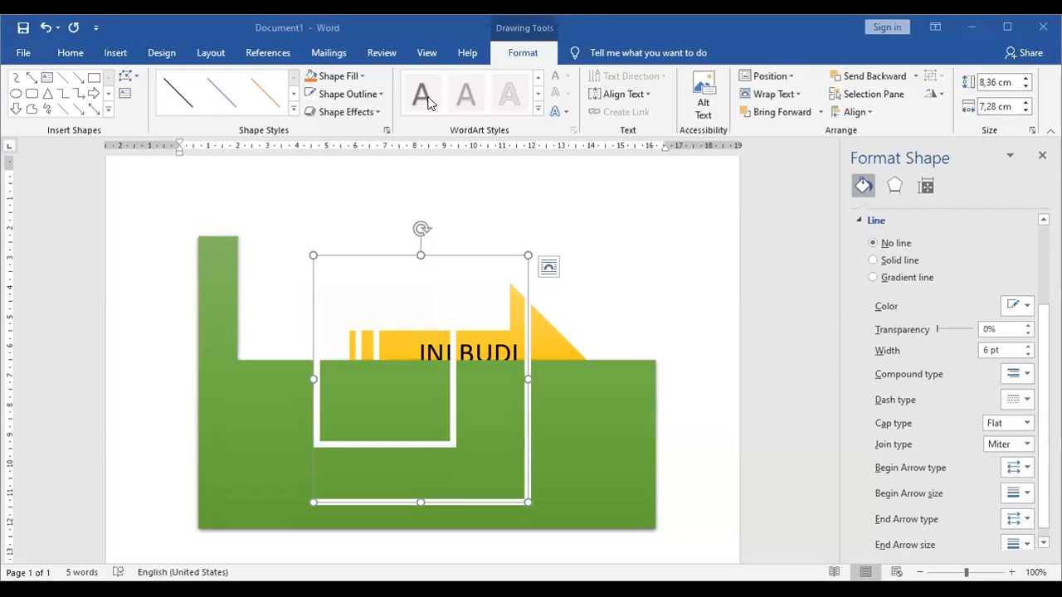
# Step: Select everything in the document and delete all the shapes
pyautogui.click(633, 301)
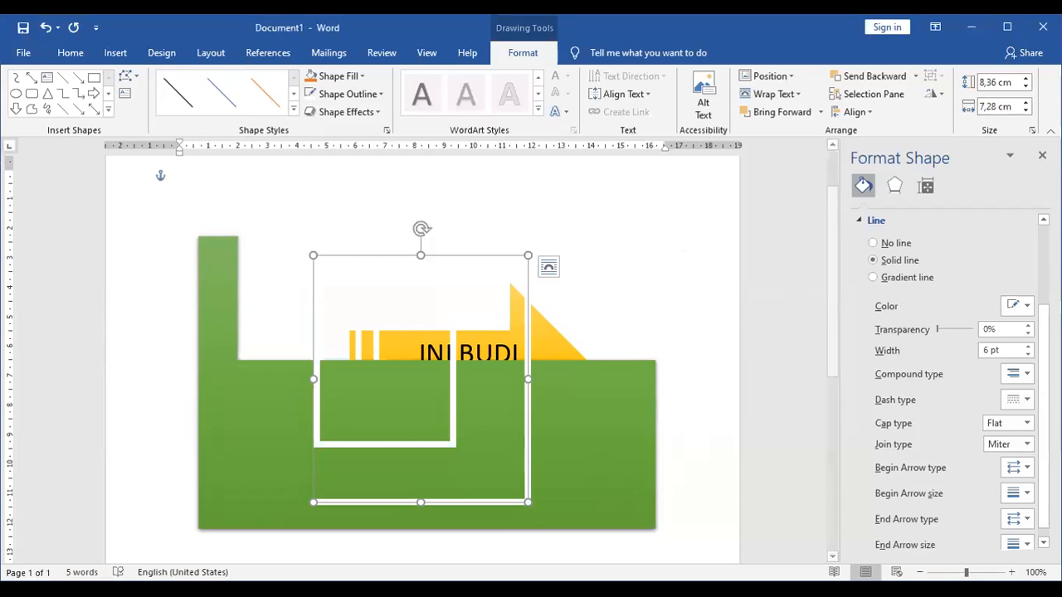
pyautogui.click(356, 589)
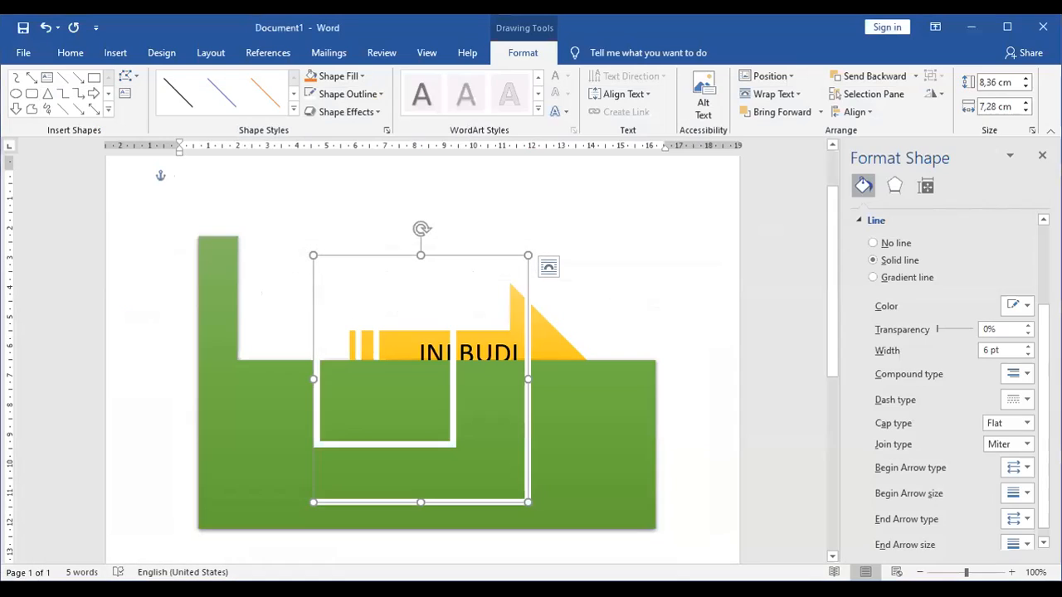
pyautogui.click(705, 374)
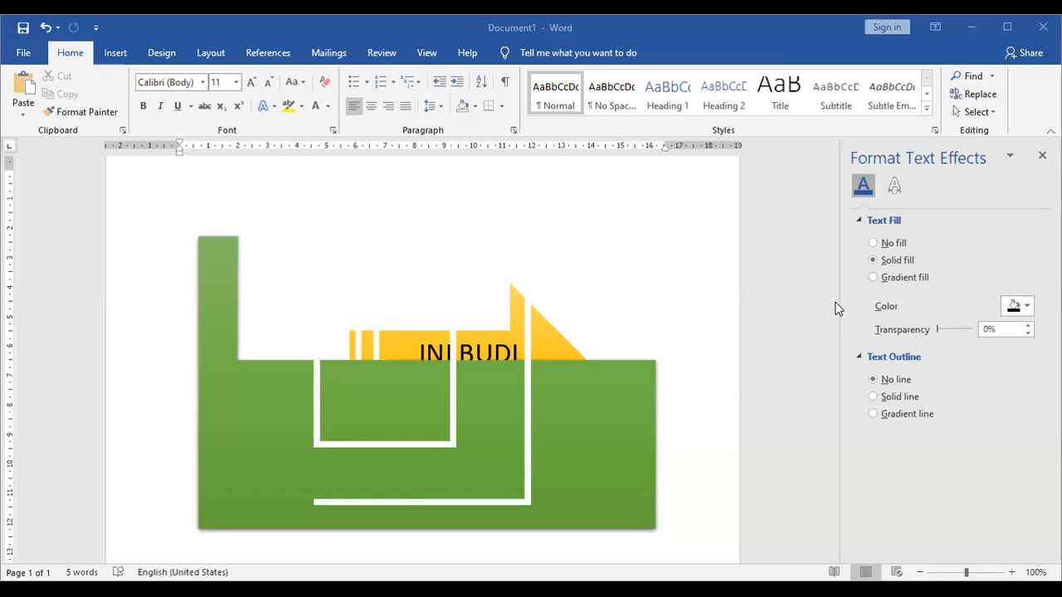
pyautogui.hotkey('ctrl', 'a')
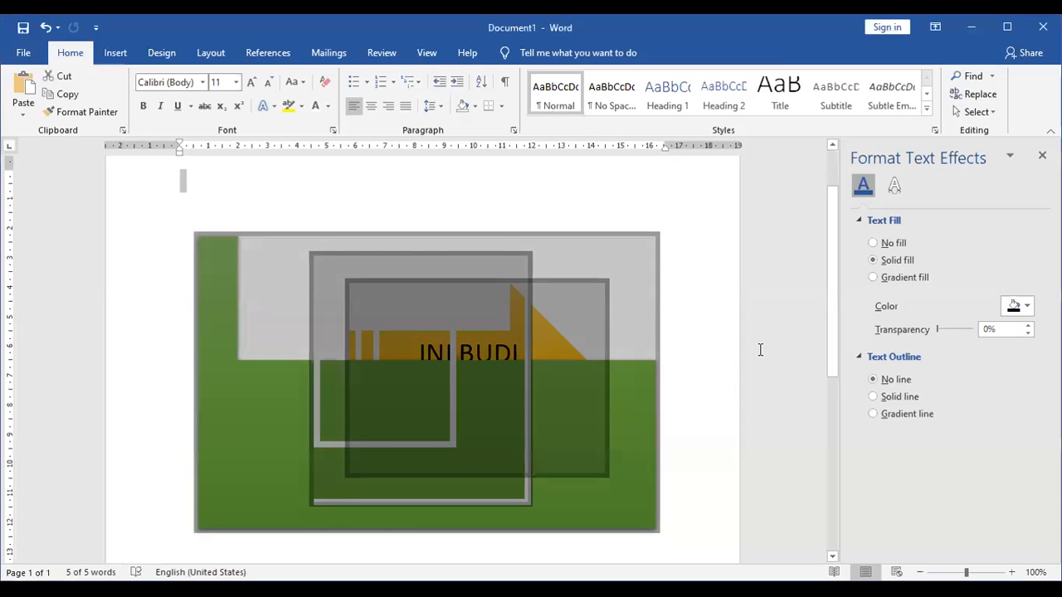
pyautogui.press('Delete')
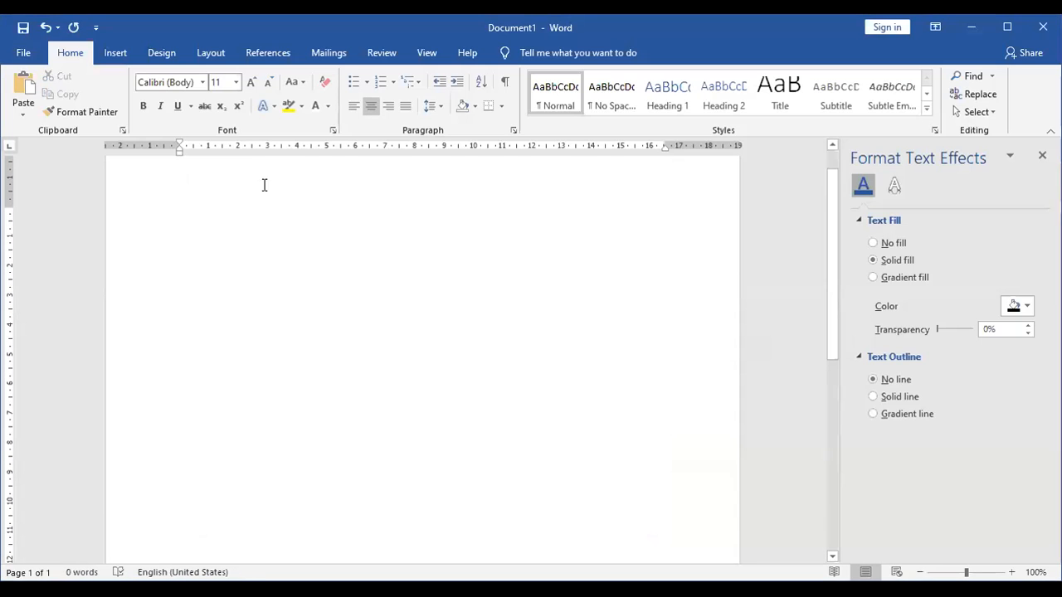
# Step: Draw a horizontal scroll banner about 2.49 cm high and 12.14 cm wide near the top of the page
pyautogui.scroll(2, 263, 185)
pyautogui.click(115, 52)
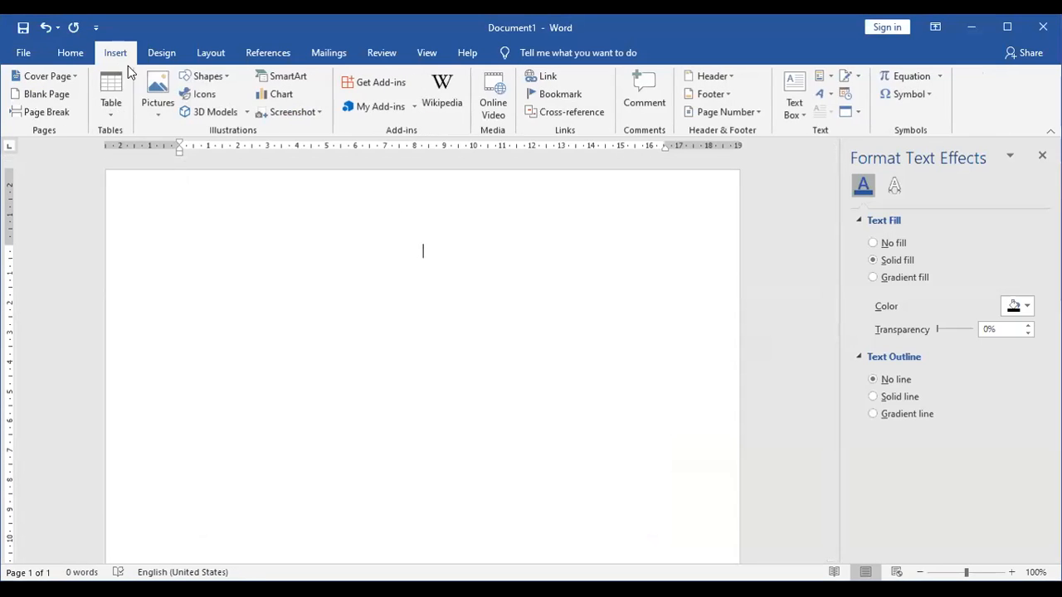
pyautogui.click(203, 76)
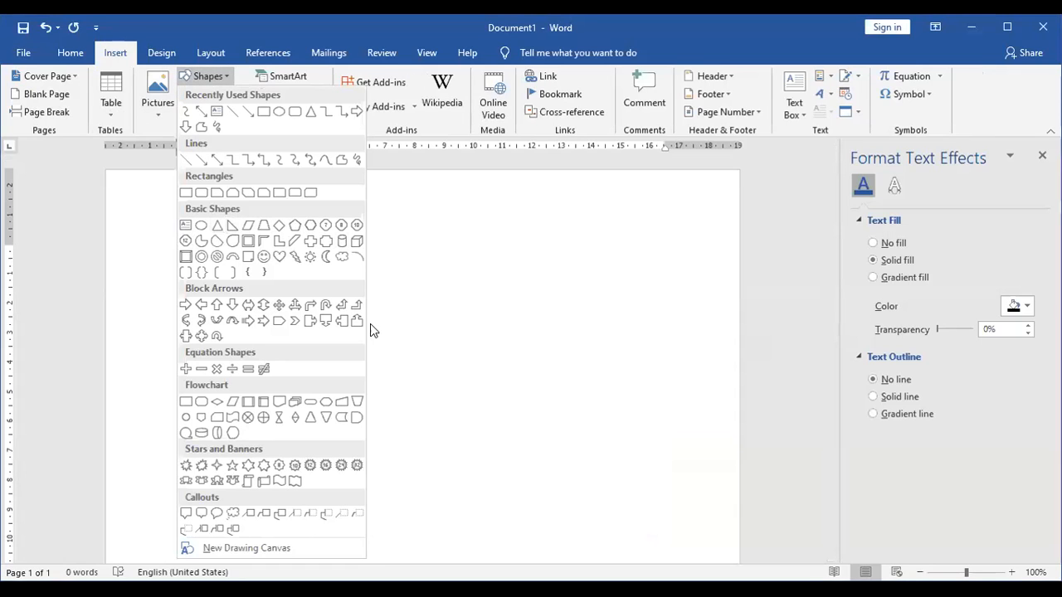
pyautogui.click(266, 489)
pyautogui.moveTo(251, 223)
pyautogui.mouseDown()
pyautogui.moveTo(419, 285)
pyautogui.moveTo(489, 256)
pyautogui.moveTo(488, 275)
pyautogui.moveTo(500, 277)
pyautogui.moveTo(667, 285)
pyautogui.moveTo(607, 294)
pyautogui.mouseUp()
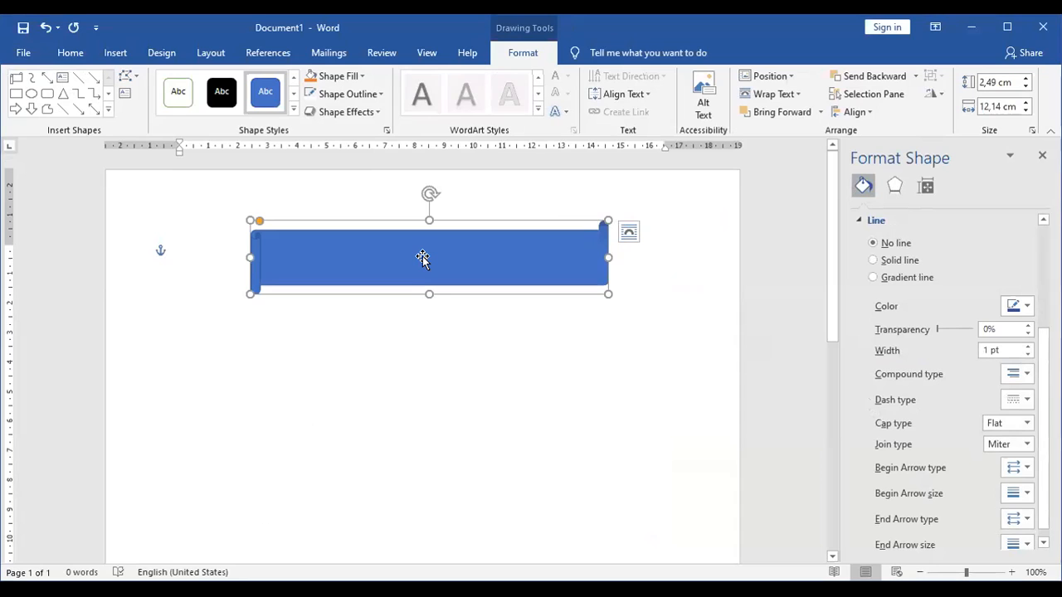
pyautogui.click(129, 99)
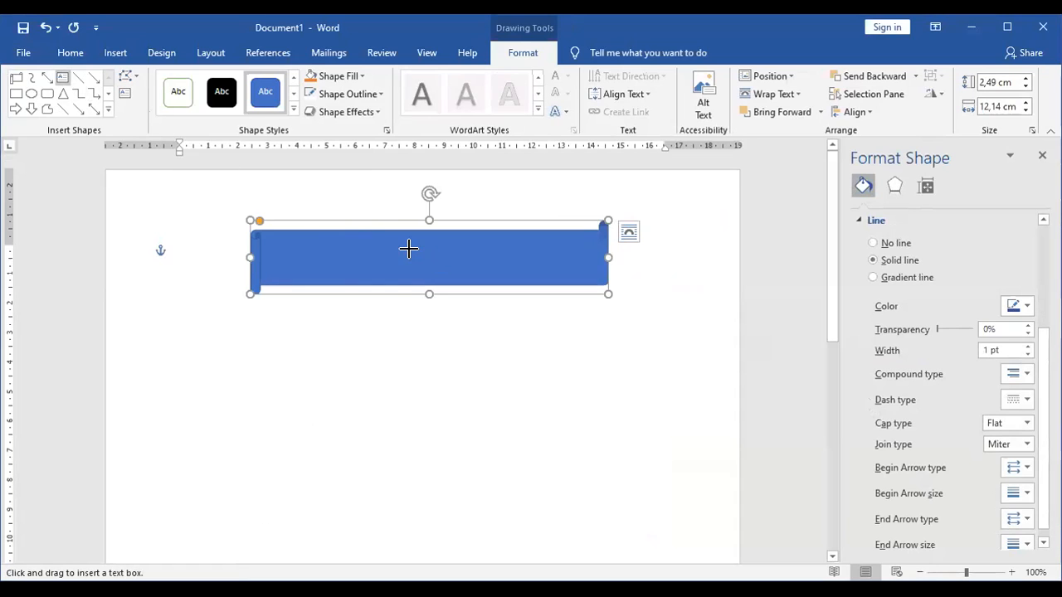
pyautogui.moveTo(409, 248); pyautogui.dragTo(432, 326)
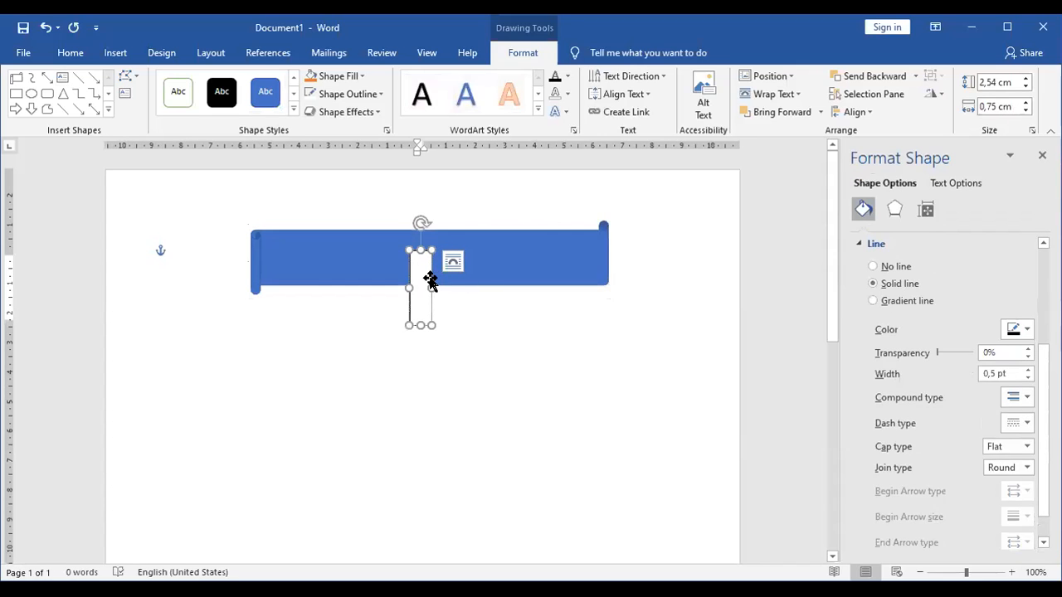
pyautogui.hotkey('ctrl', 'z')
# Step: Add the text "STRUKTUR ORGANISASI KELAS 7-" inside the scroll banner
pyautogui.click(429, 252)
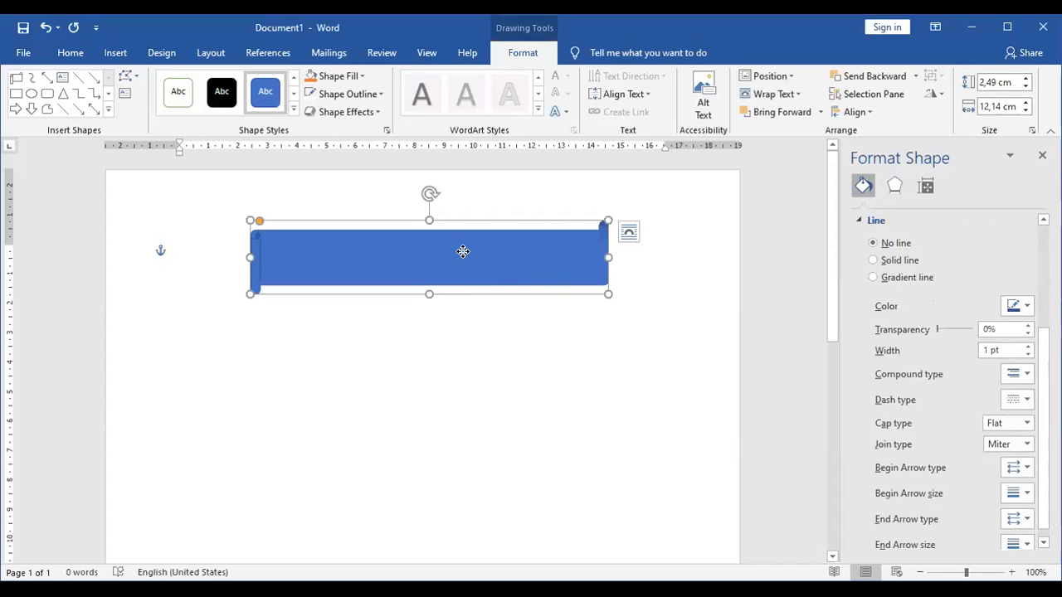
pyautogui.rightClick(463, 250)
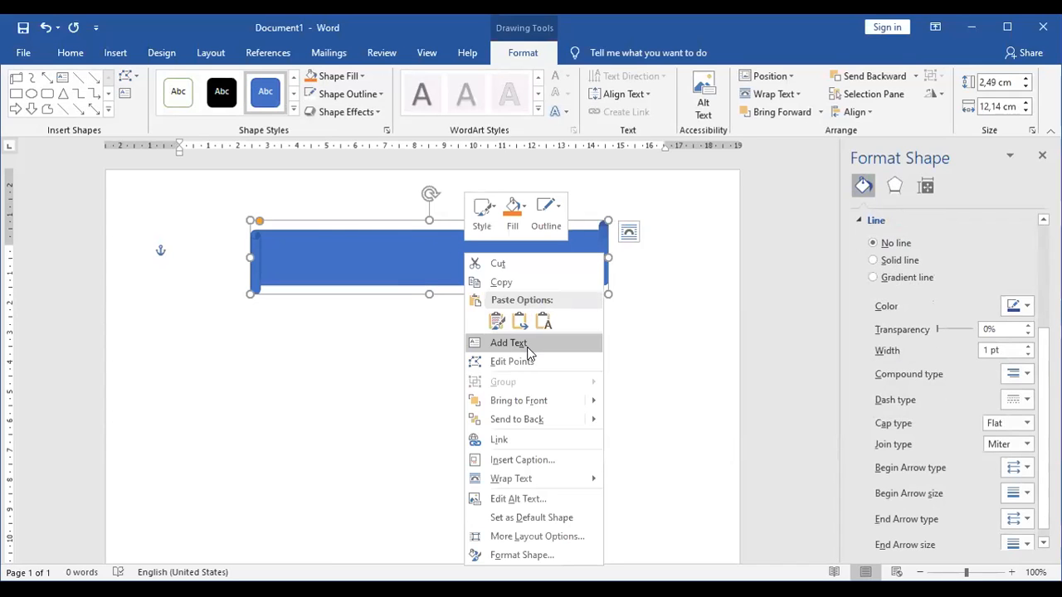
pyautogui.click(528, 346)
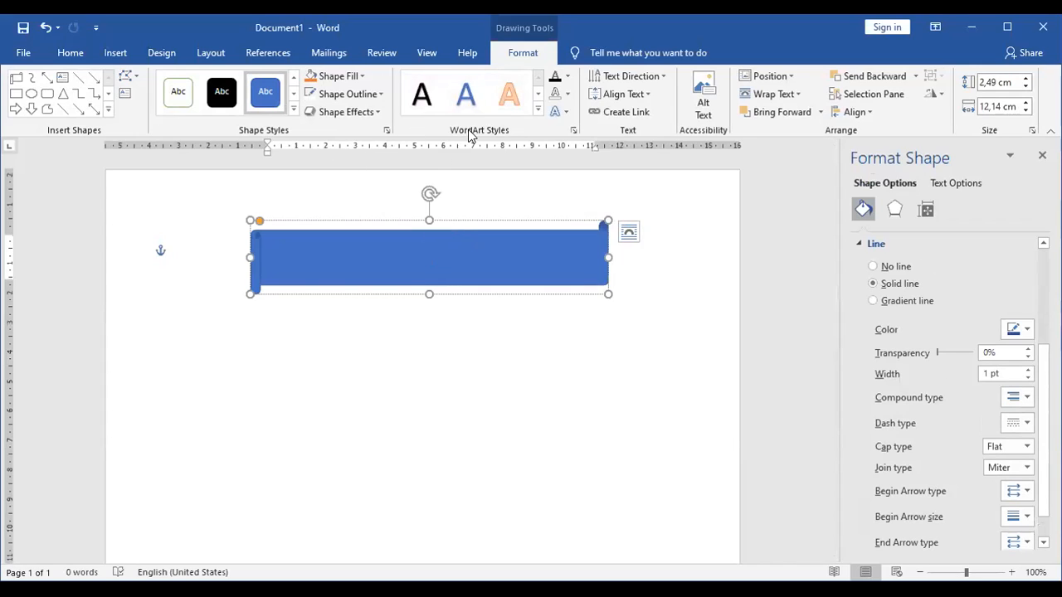
pyautogui.click(569, 77)
pyautogui.click(467, 251)
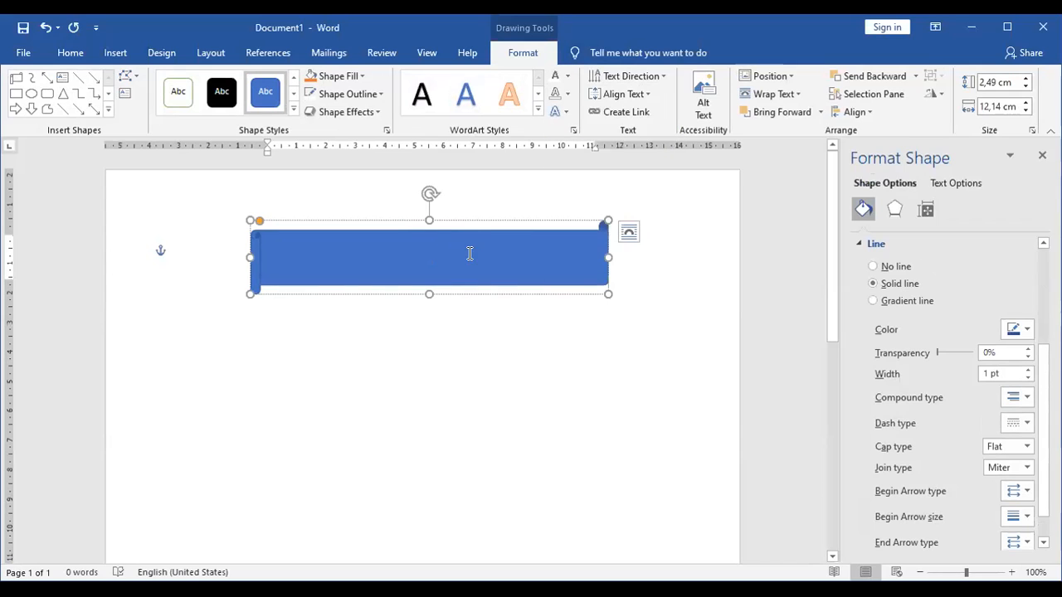
pyautogui.write('SYT')
pyautogui.press('BackSpace')
pyautogui.press('BackSpace')
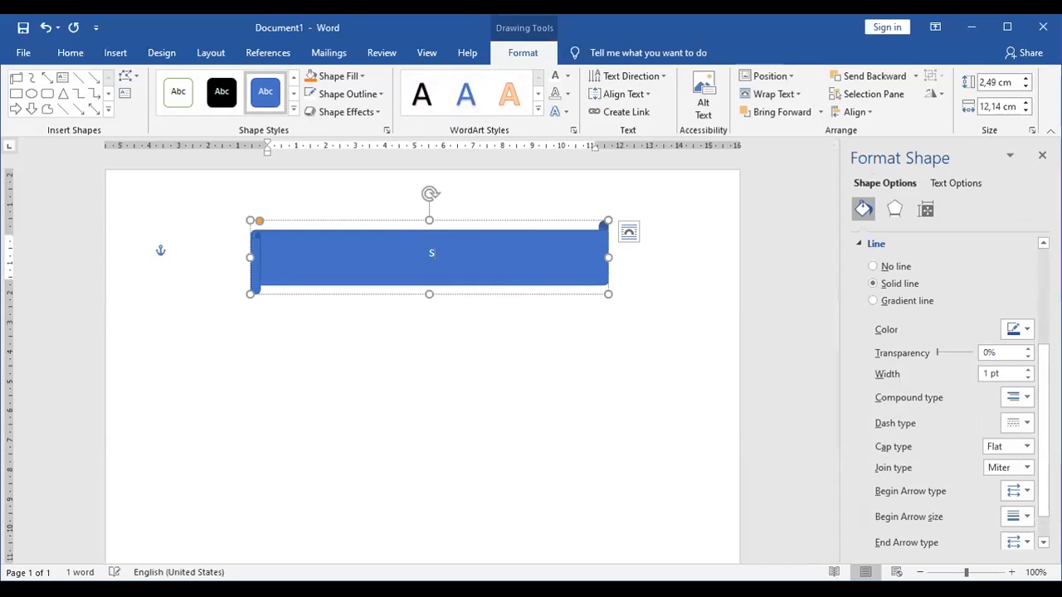
pyautogui.write('TRUKTUR OR')
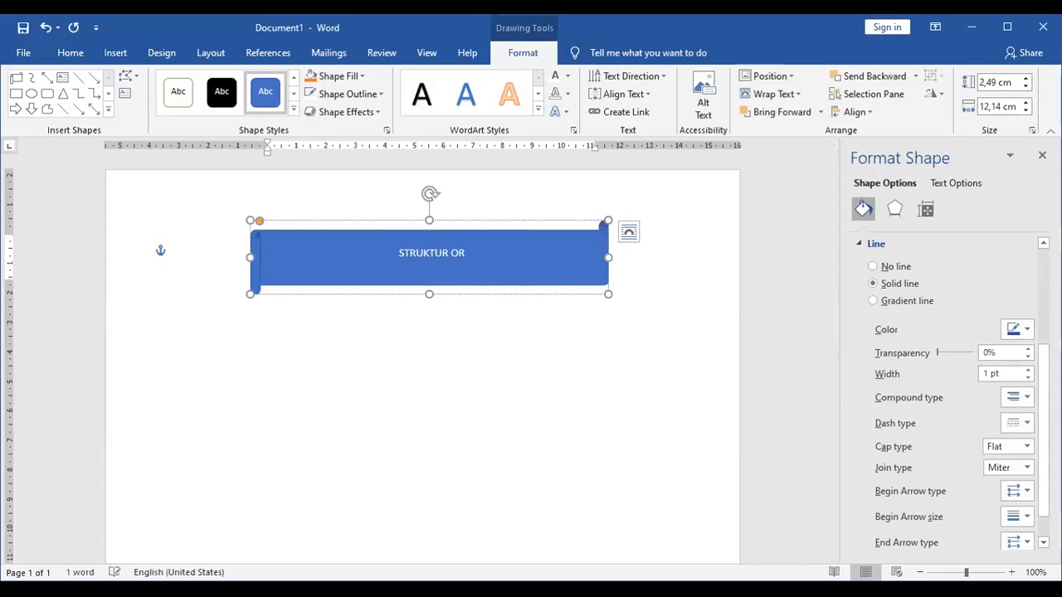
pyautogui.write('GANISASI')
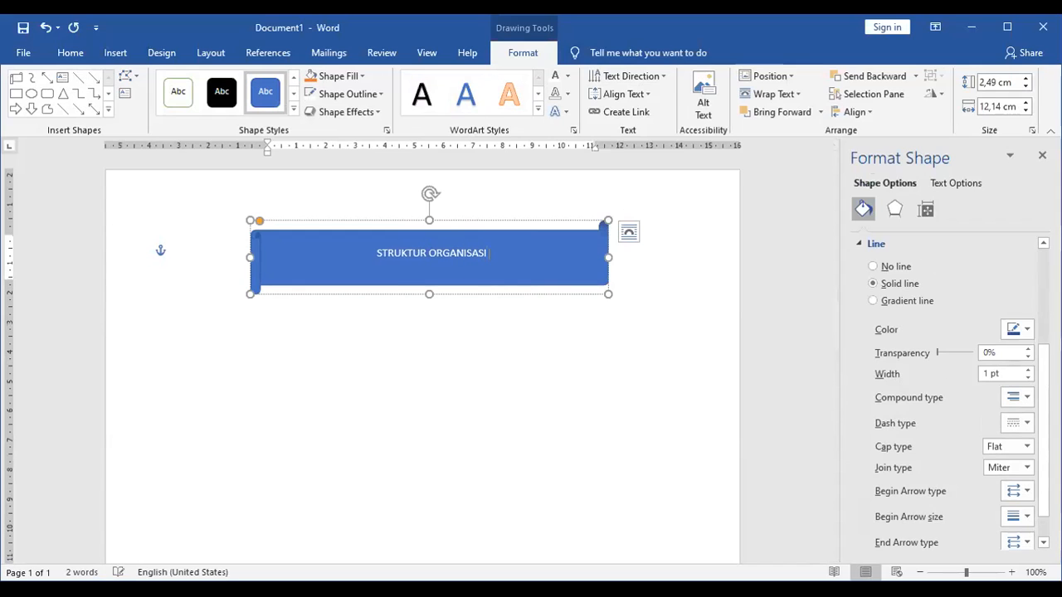
pyautogui.write(' KELAS 7-')
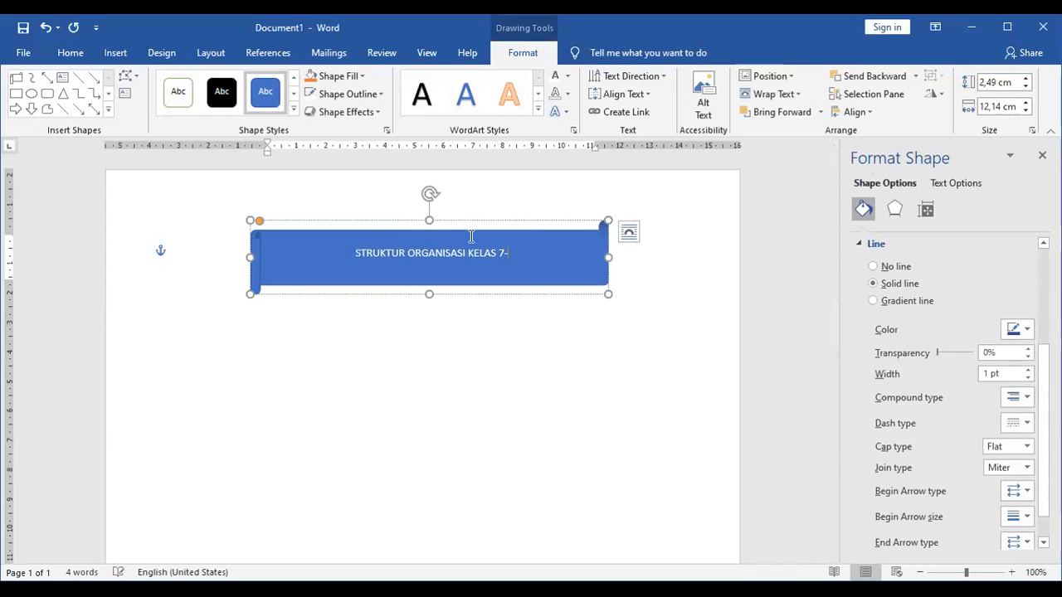
# Step: Increase the font size of all the banner text to 22
pyautogui.hotkey('ctrl', 'a')
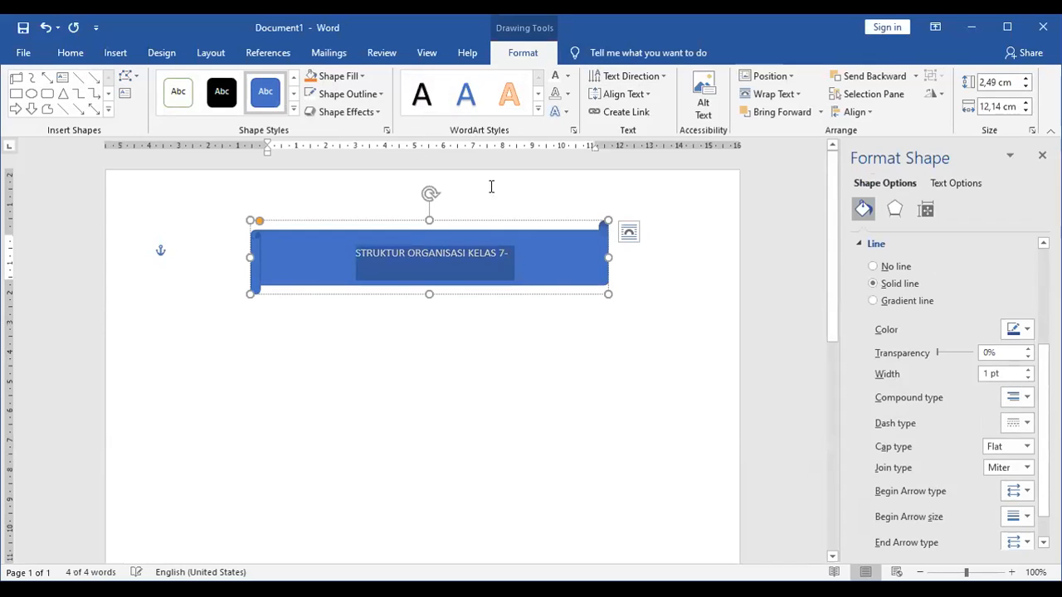
pyautogui.click(76, 59)
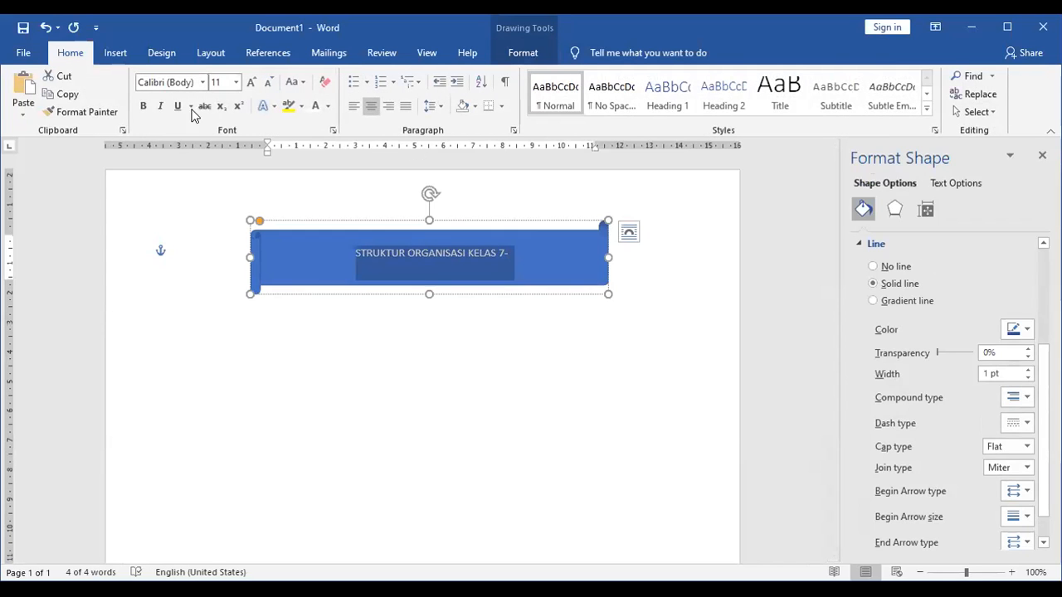
pyautogui.click(248, 84)
pyautogui.click(248, 84)
pyautogui.click(248, 84)
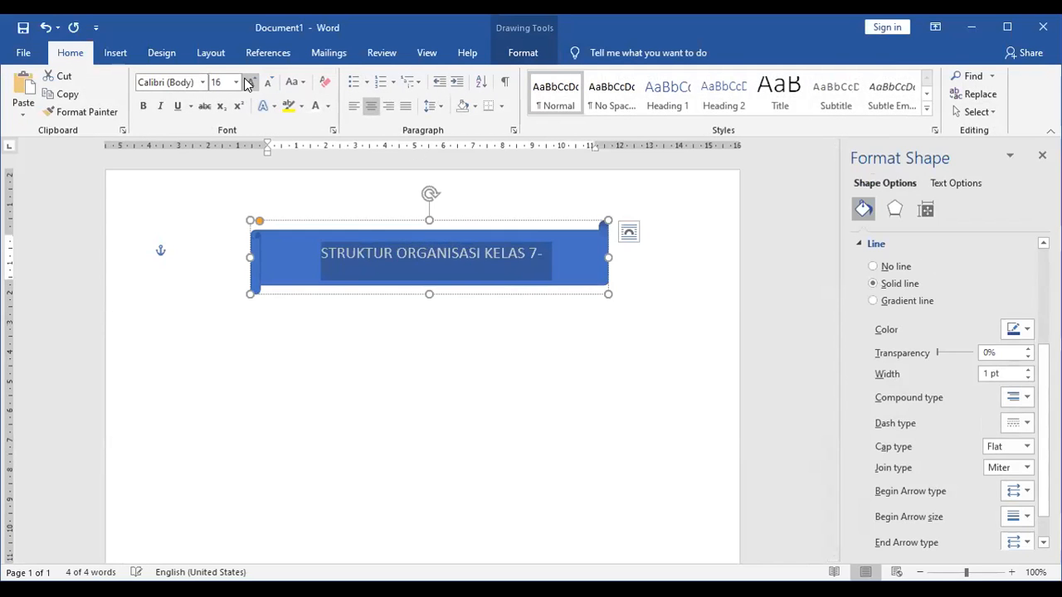
pyautogui.click(248, 84)
pyautogui.click(248, 84)
pyautogui.click(249, 84)
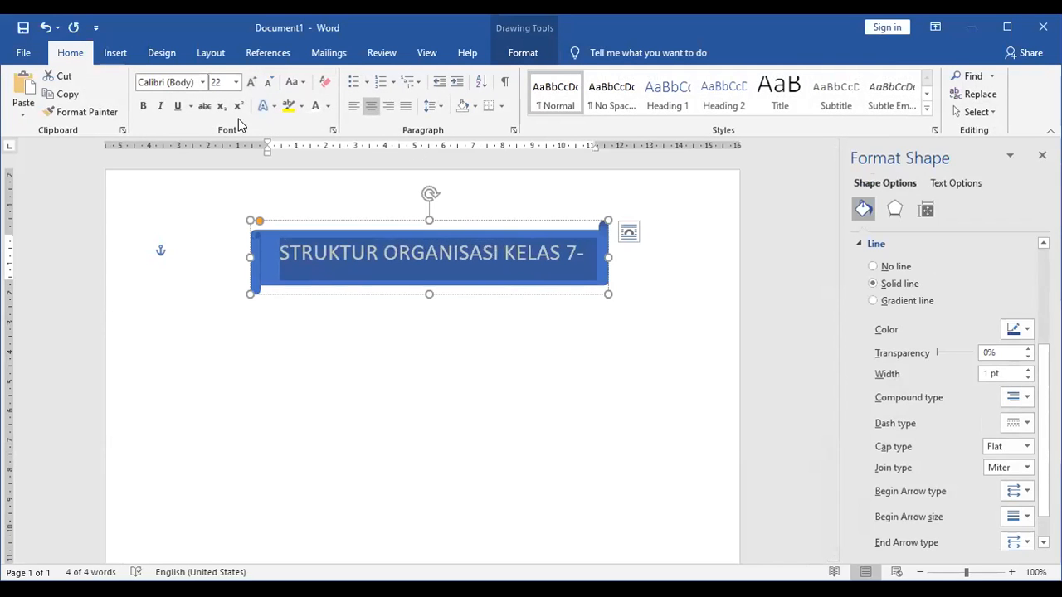
# Step: Make the banner text bold and yellow, and deselect the banner
pyautogui.click(144, 106)
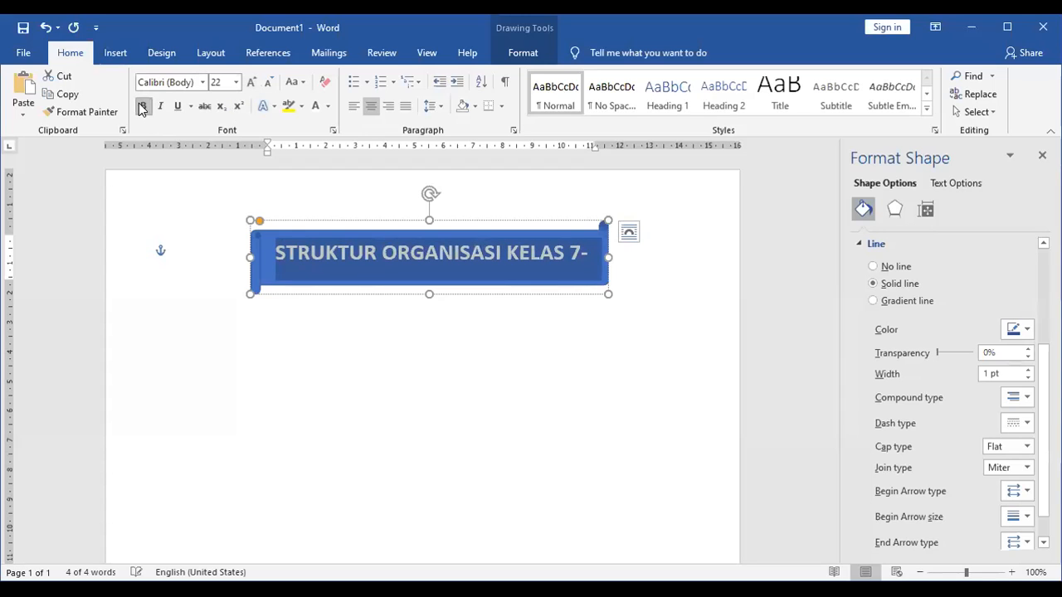
pyautogui.click(328, 107)
pyautogui.click(351, 247)
pyautogui.click(606, 328)
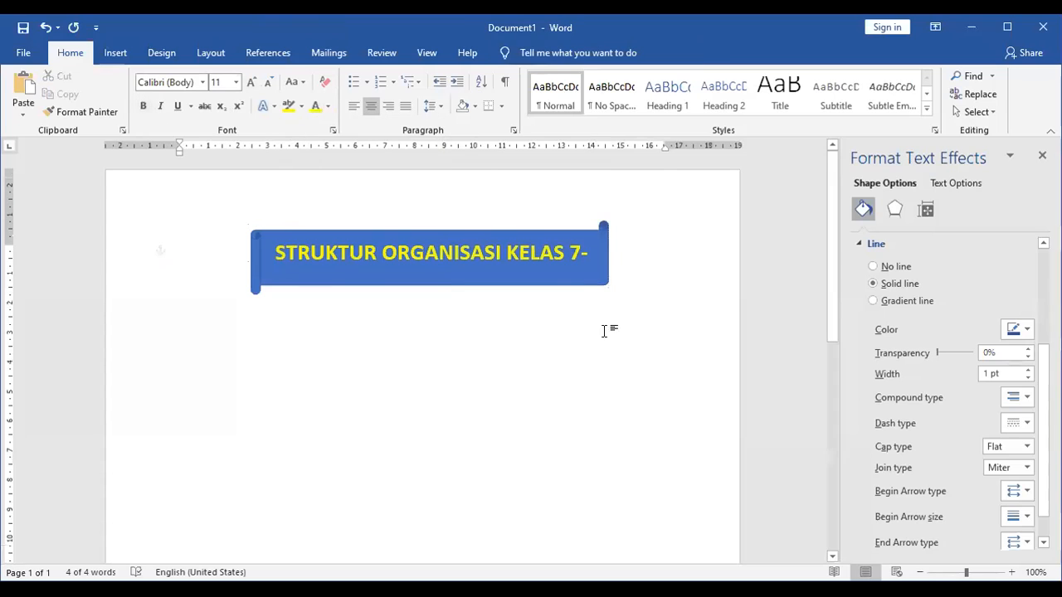
# Step: Apply the glossy black theme style from the last row of theme styles to the scroll banner and deselect it
pyautogui.click(596, 285)
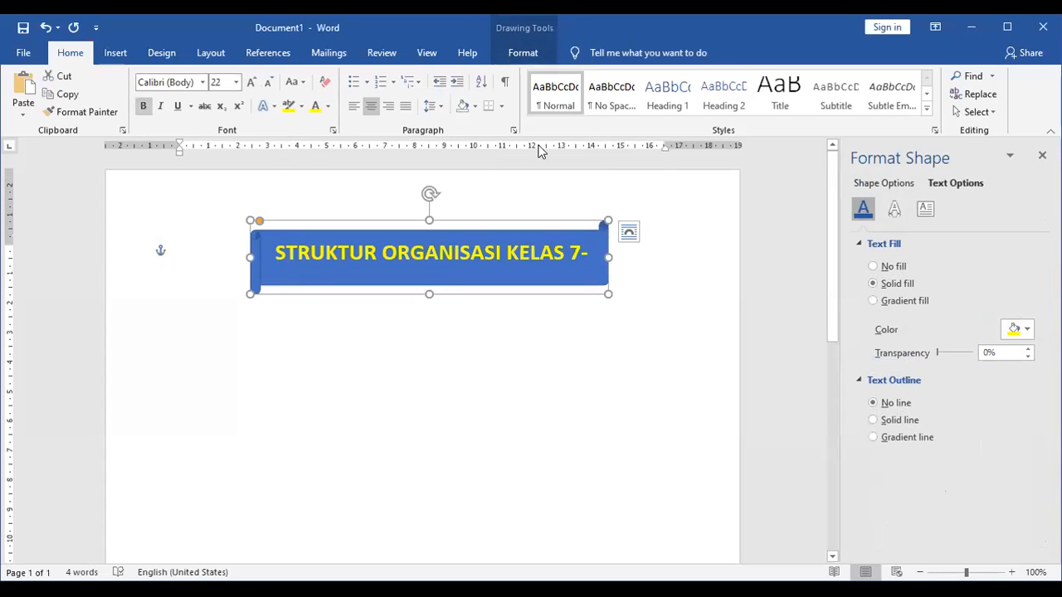
pyautogui.click(523, 52)
pyautogui.click(294, 109)
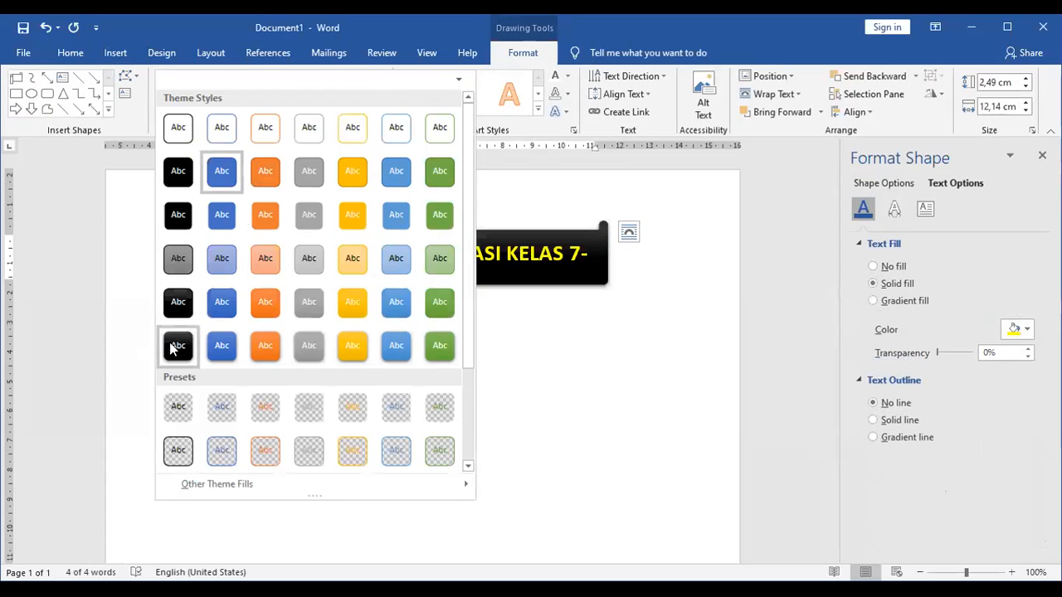
pyautogui.click(178, 345)
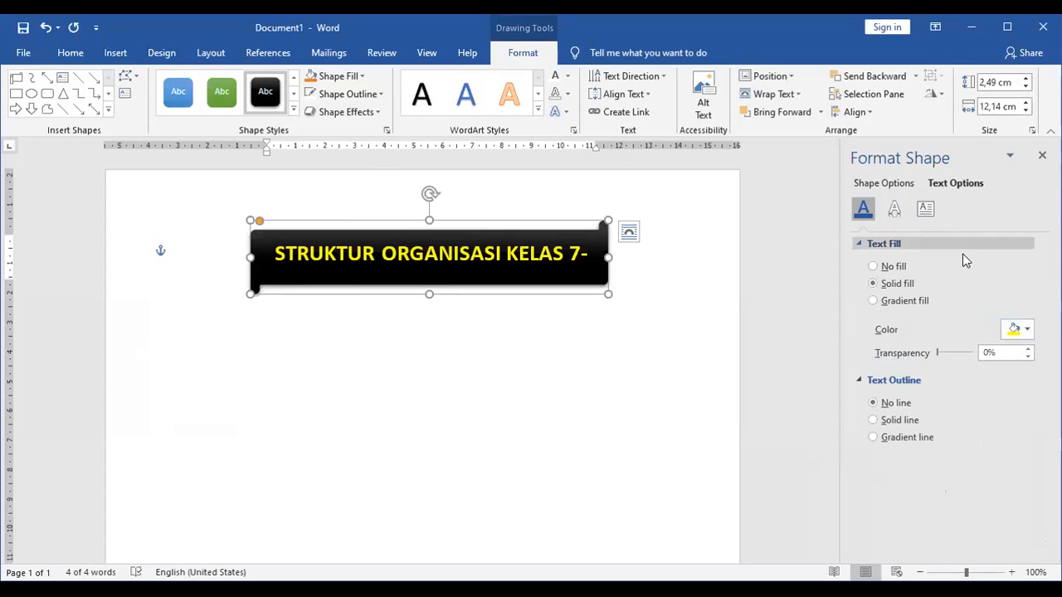
pyautogui.click(635, 315)
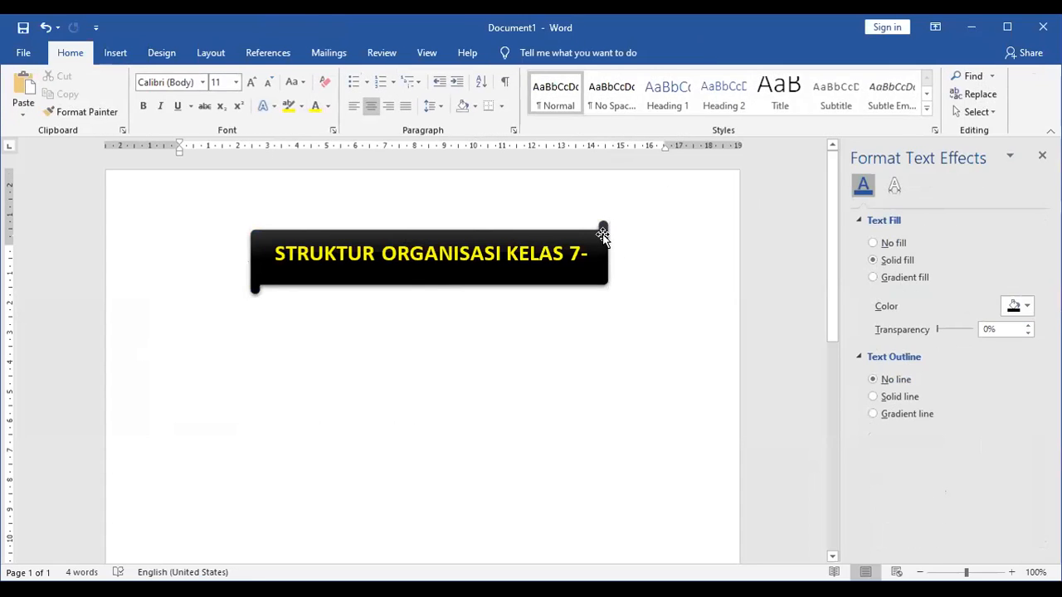
# Step: Turn on resizing the shape to fit its text for the scroll banner
pyautogui.click(603, 234)
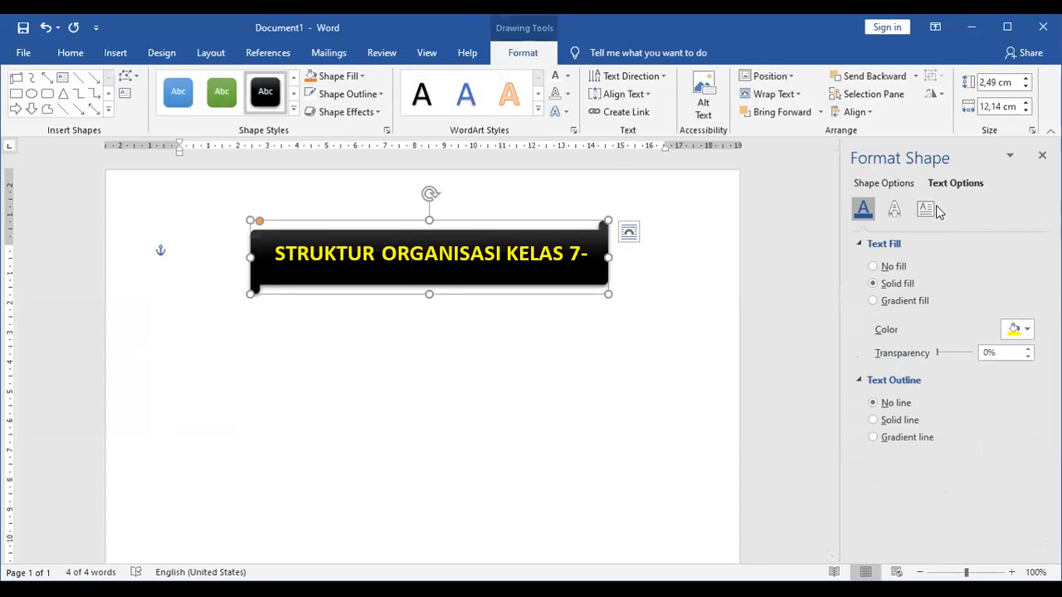
pyautogui.click(925, 211)
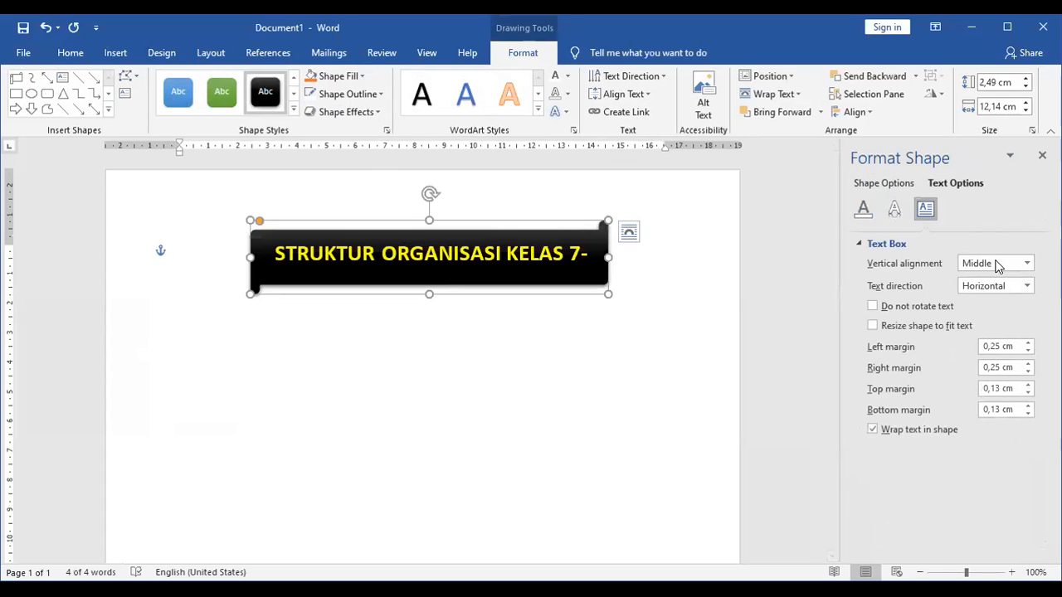
pyautogui.click(910, 331)
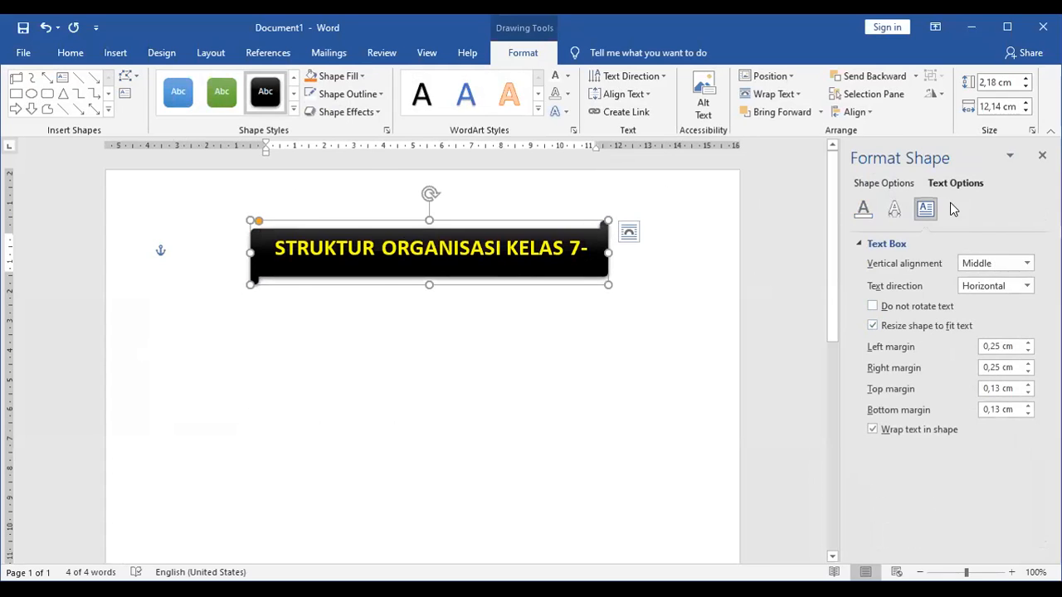
# Step: Set the first gradient stop of the banner's fill to light gray and give the banner a solid outline
pyautogui.click(885, 188)
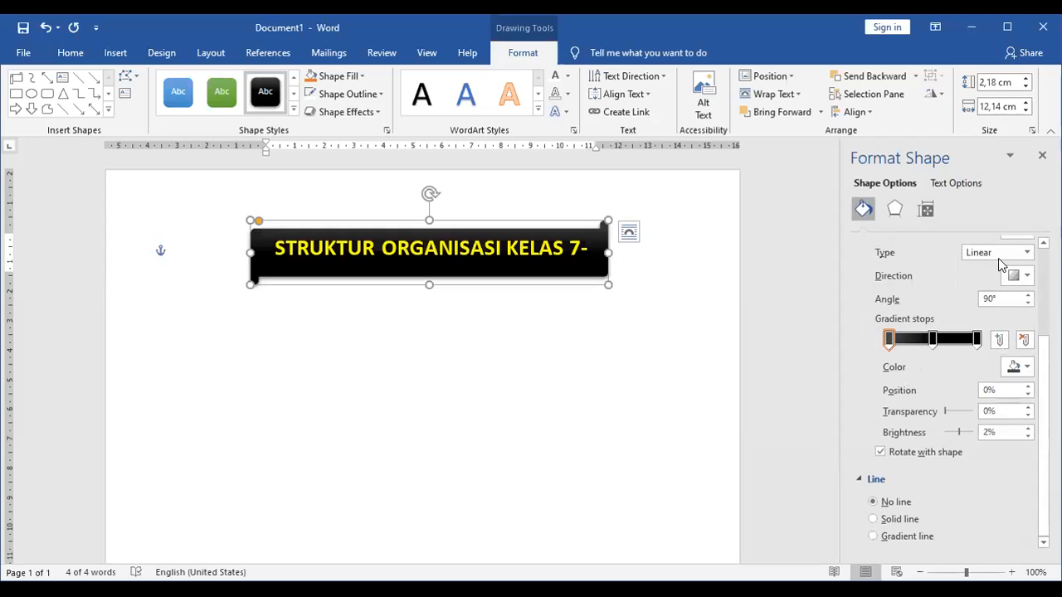
pyautogui.click(889, 340)
pyautogui.click(1028, 370)
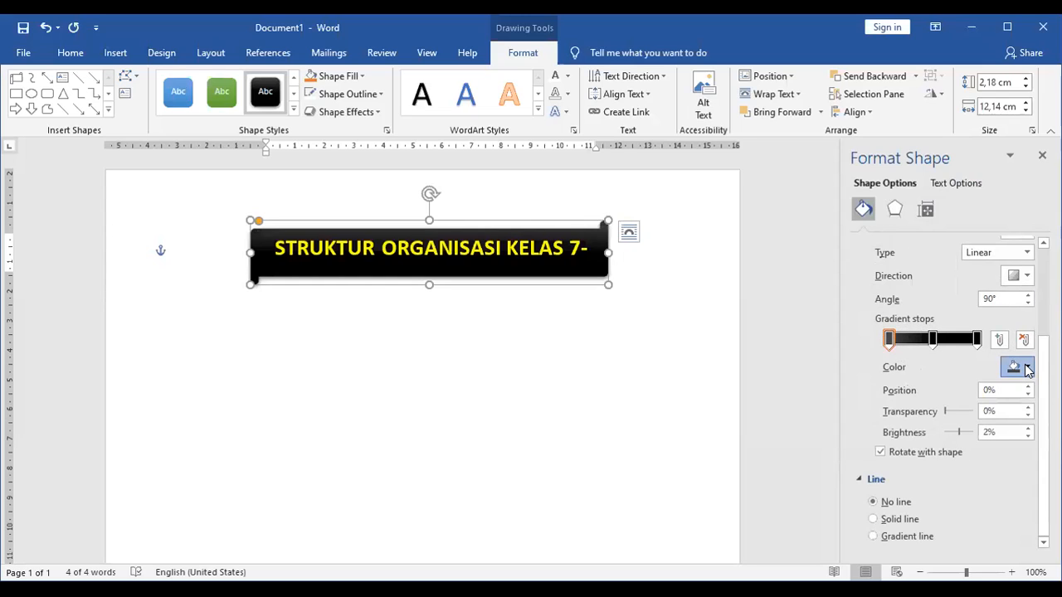
pyautogui.click(970, 419)
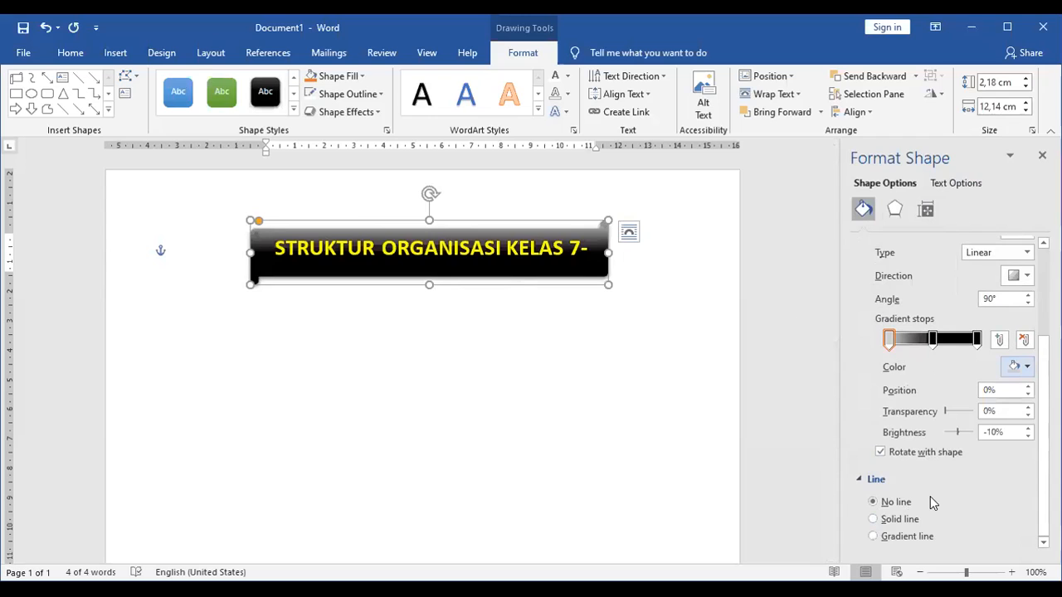
pyautogui.click(900, 520)
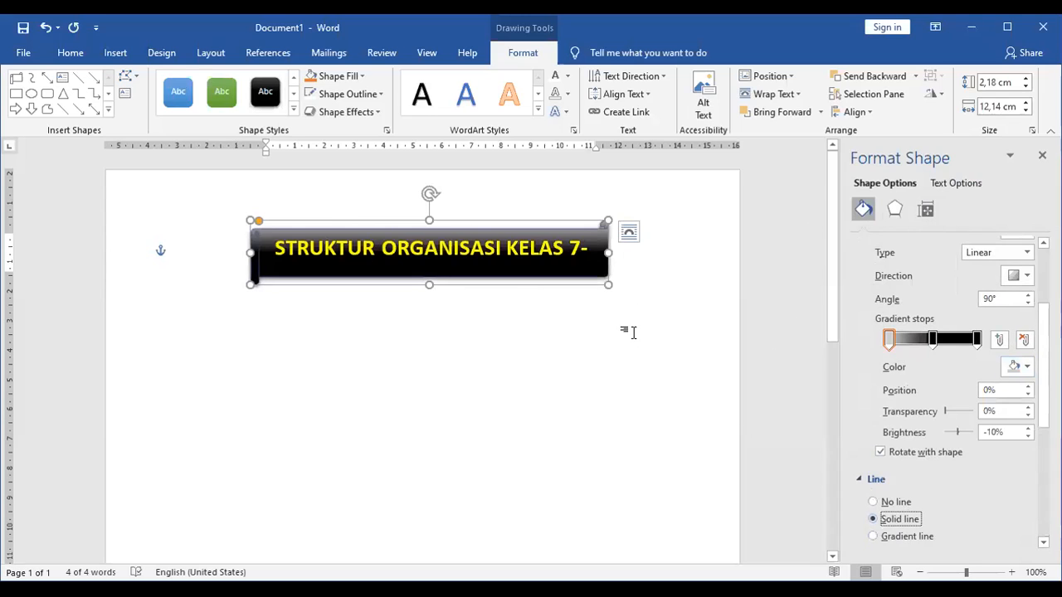
# Step: Set the scroll banner's solid outline to light gray with a width of 1.75 pt
pyautogui.scroll(-5, 975, 473)
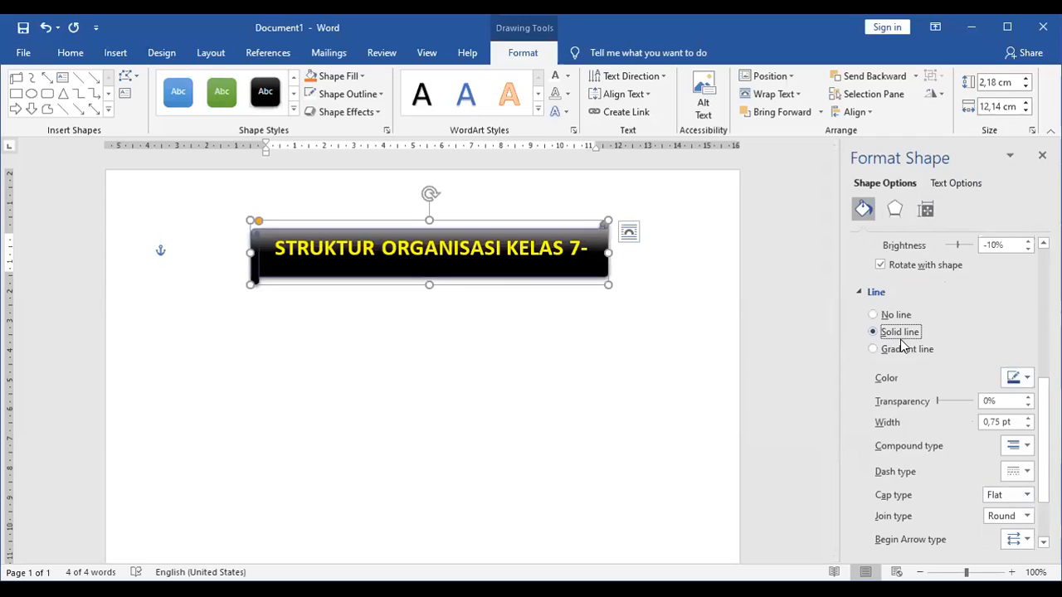
pyautogui.click(1027, 380)
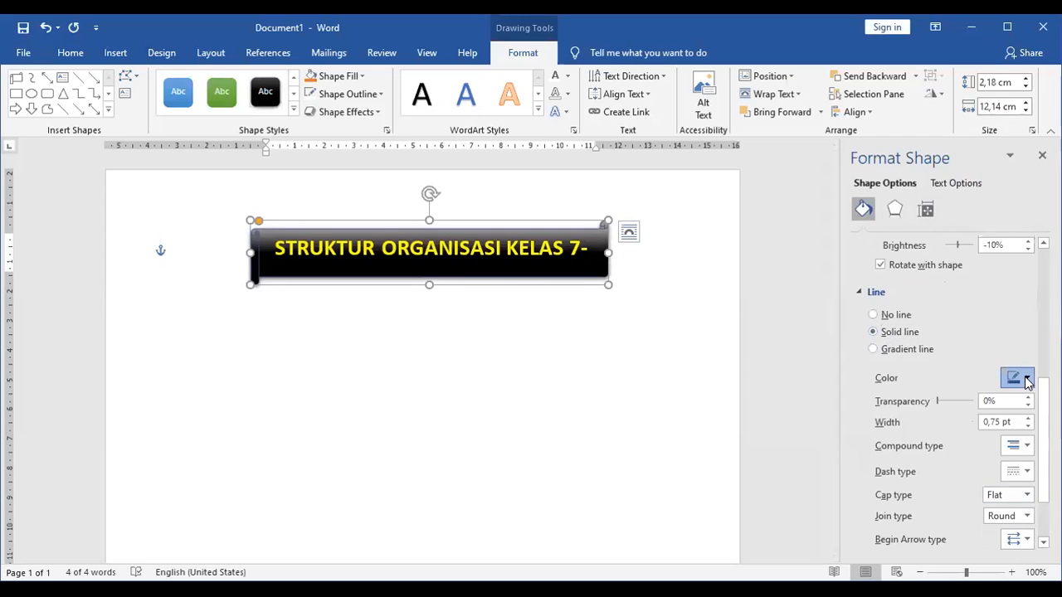
pyautogui.click(960, 414)
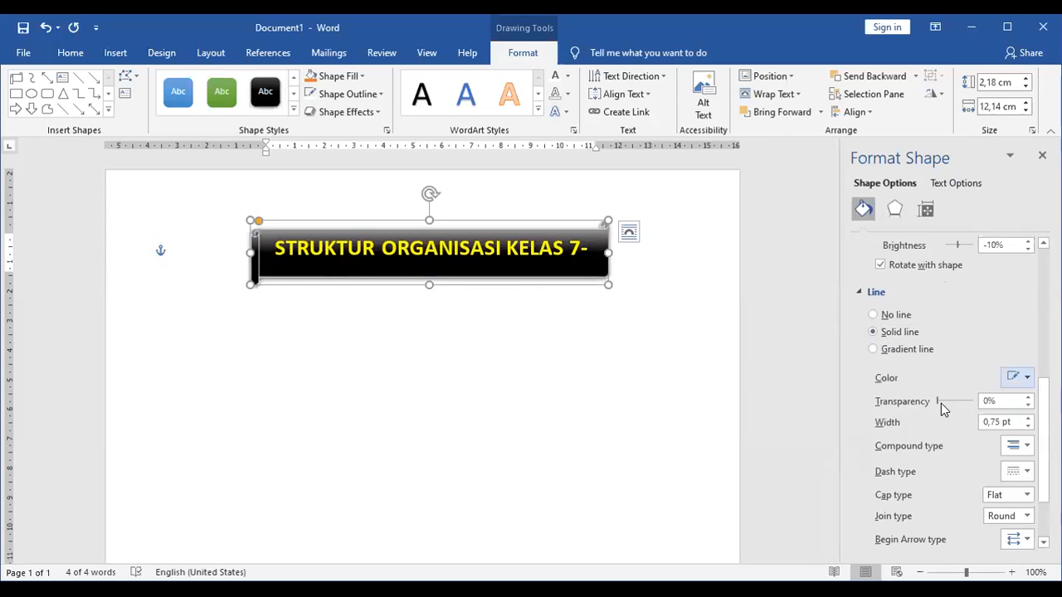
pyautogui.click(1028, 418)
pyautogui.click(1028, 418)
pyautogui.click(1027, 418)
pyautogui.click(1028, 418)
pyautogui.click(1028, 418)
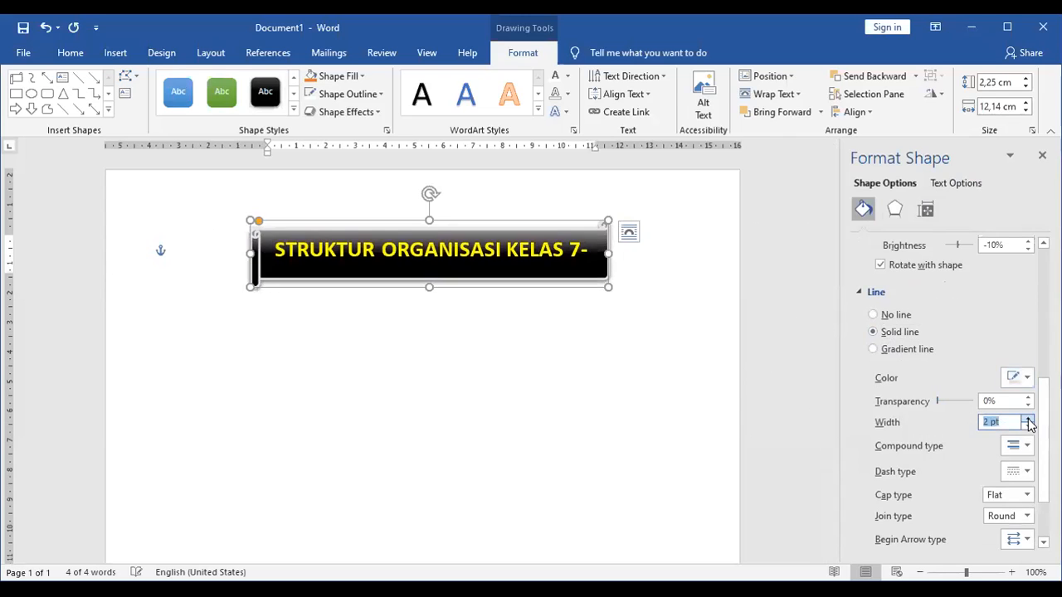
pyautogui.click(1028, 426)
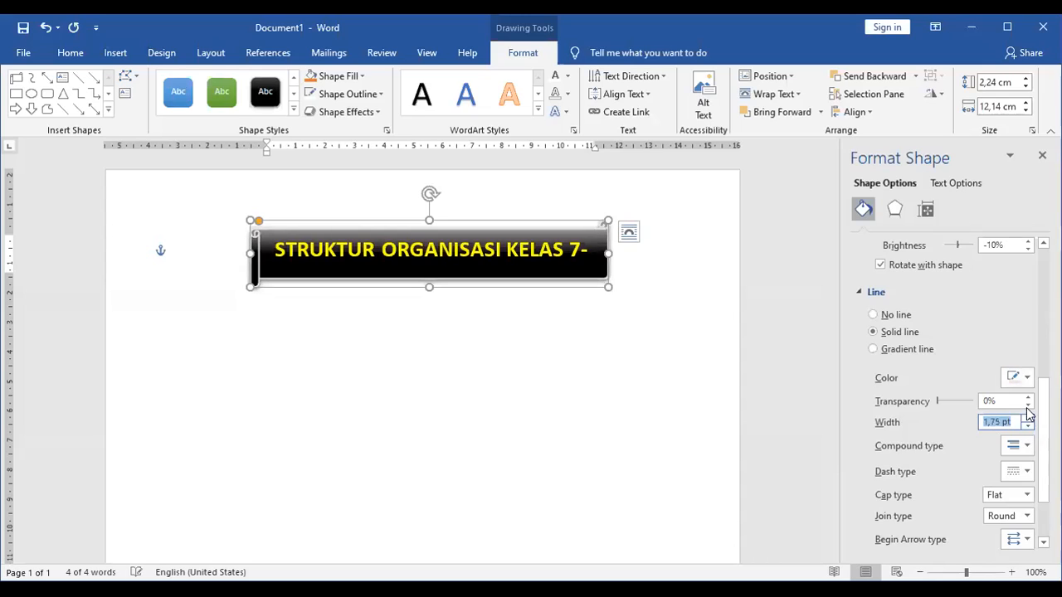
# Step: Change the scroll banner's outline color to standard red and deselect the banner
pyautogui.click(1027, 381)
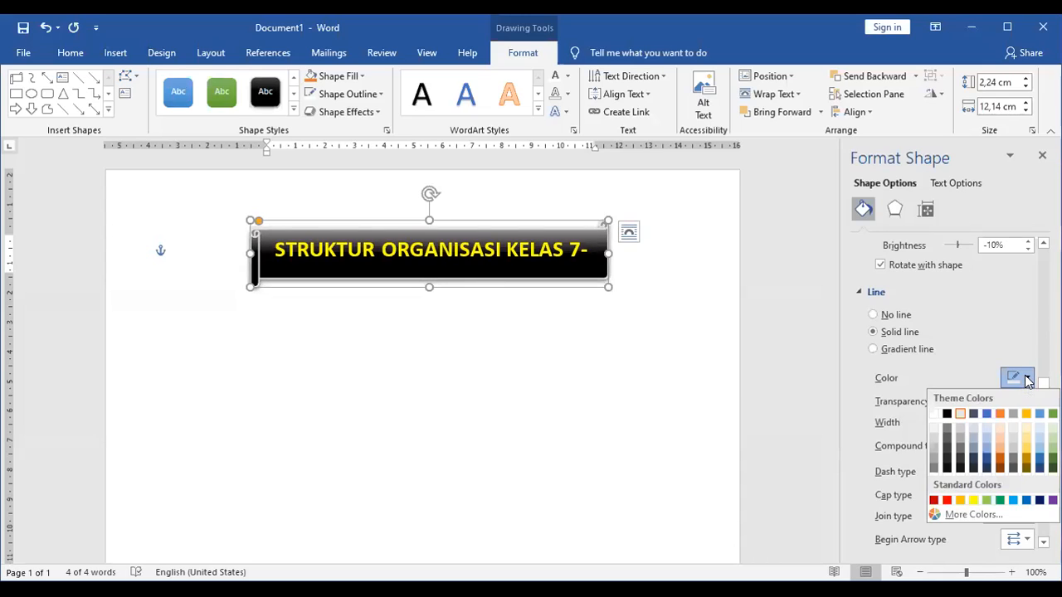
pyautogui.click(946, 500)
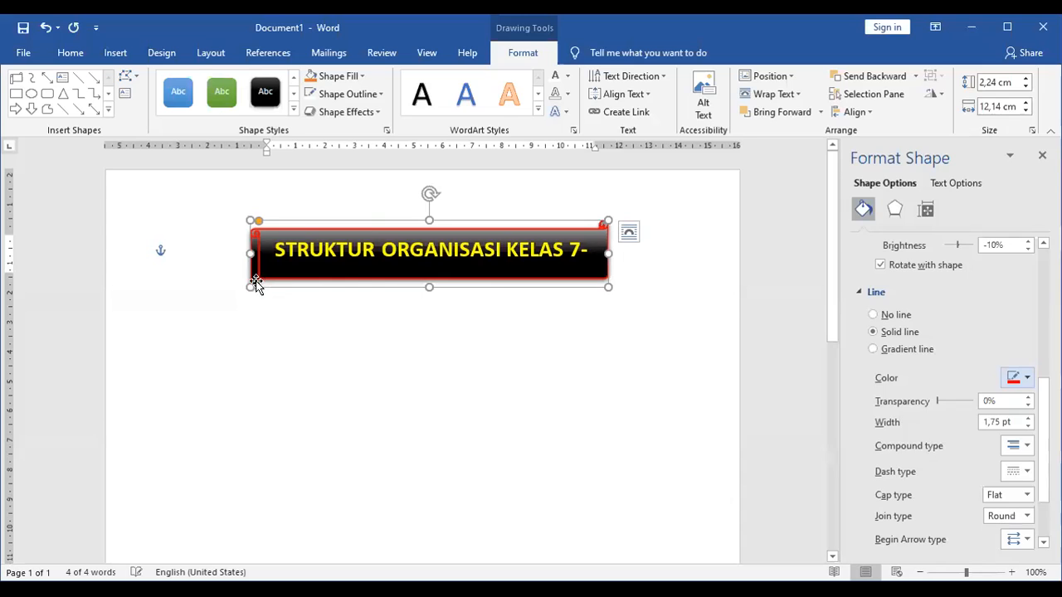
pyautogui.click(631, 288)
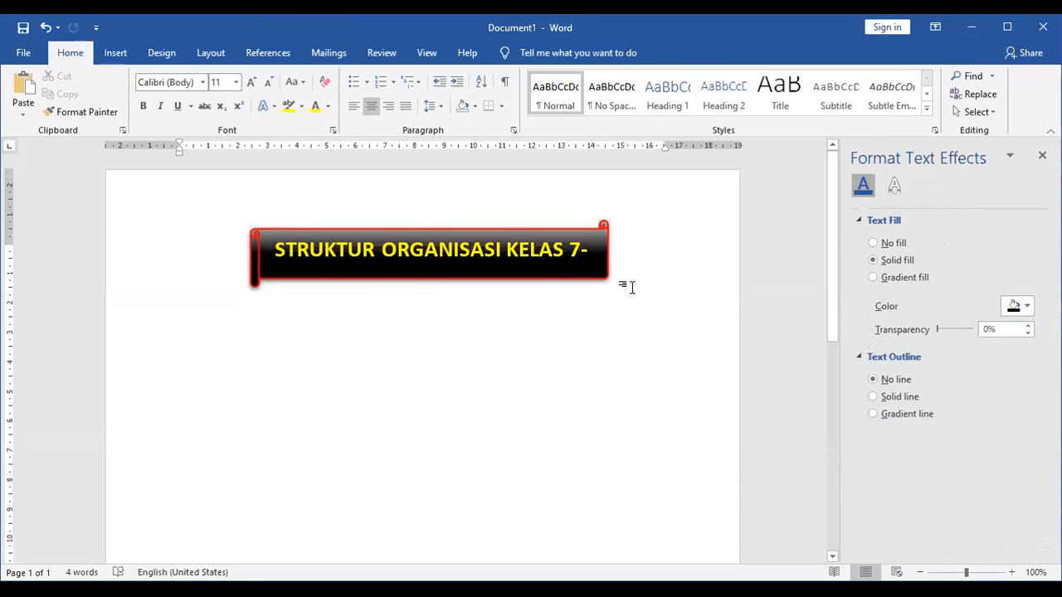
pyautogui.click(597, 221)
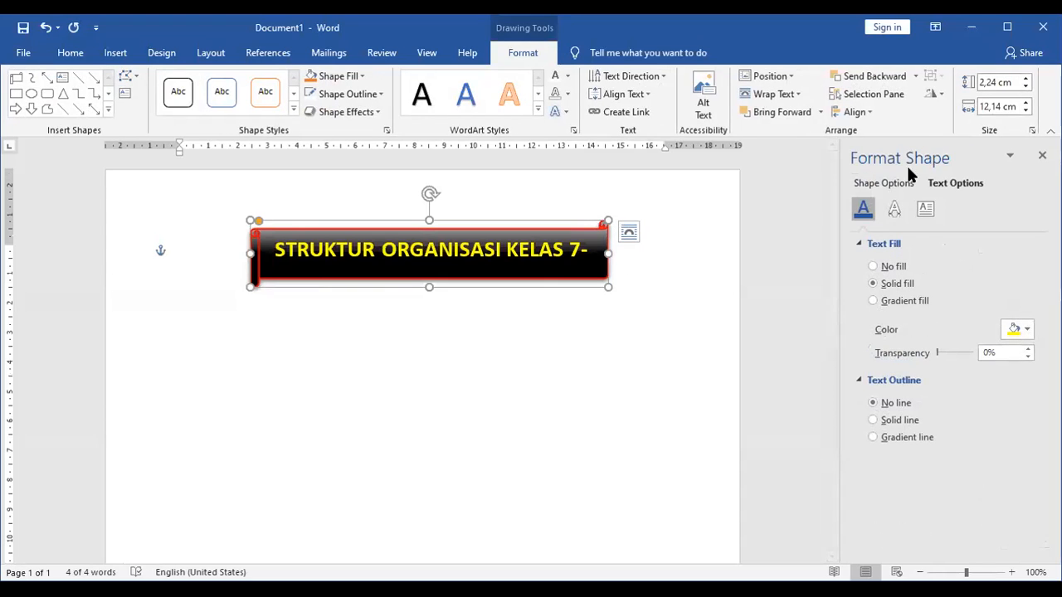
pyautogui.click(884, 184)
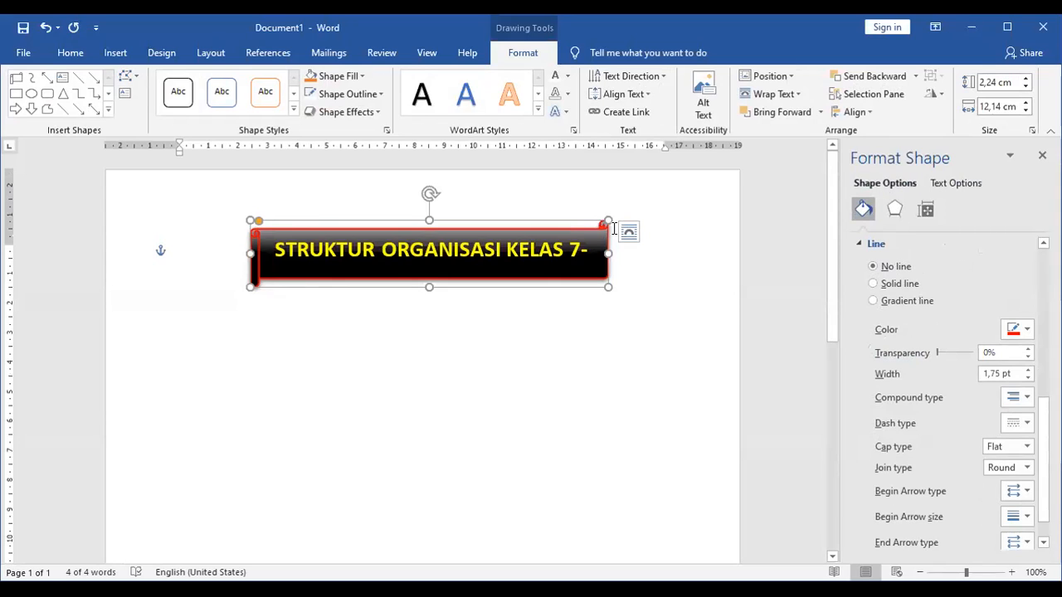
pyautogui.click(943, 186)
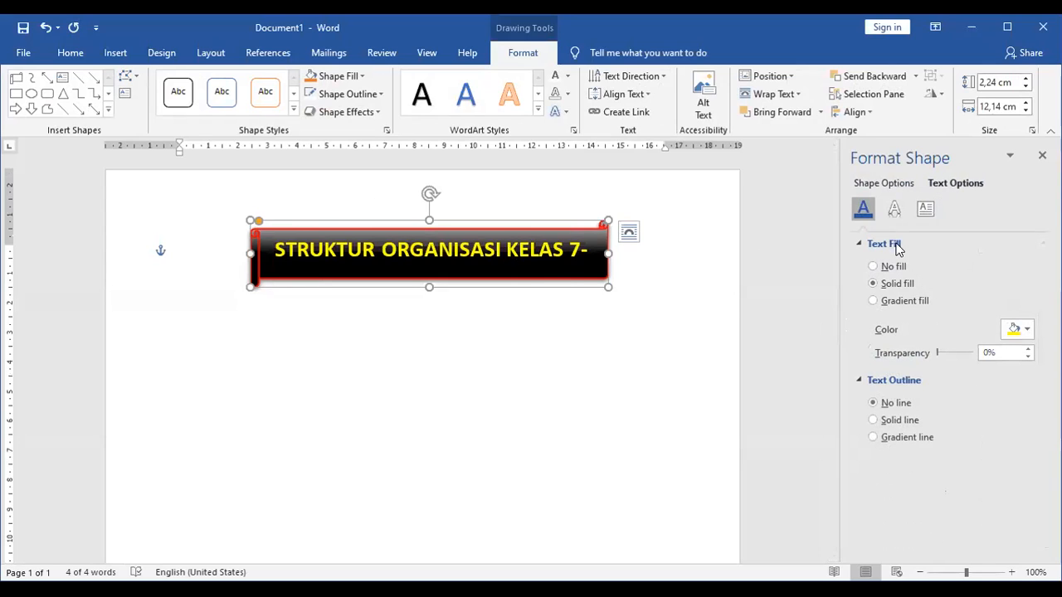
pyautogui.click(521, 338)
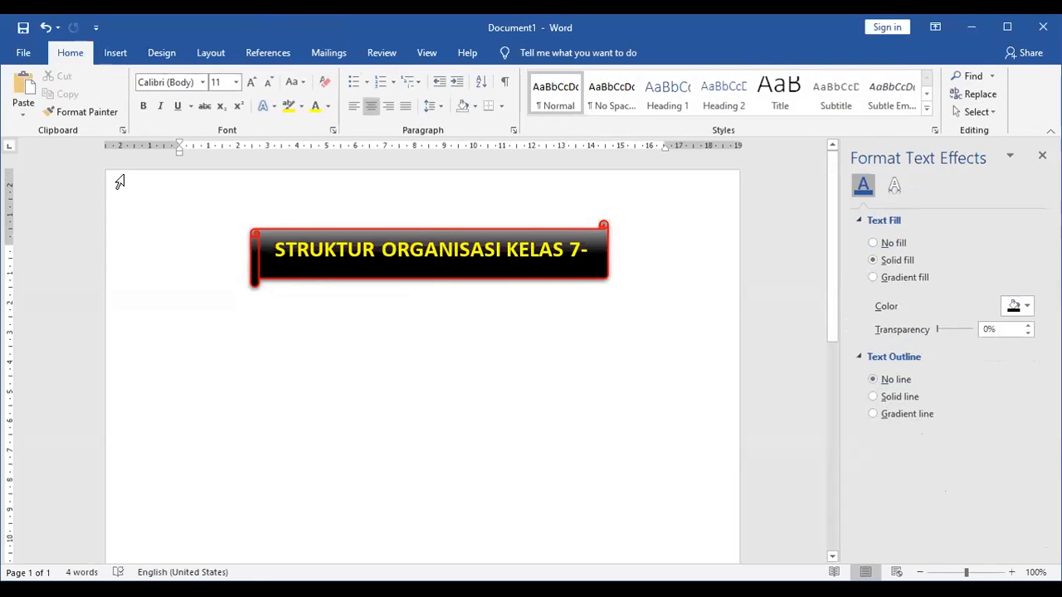
pyautogui.click(112, 54)
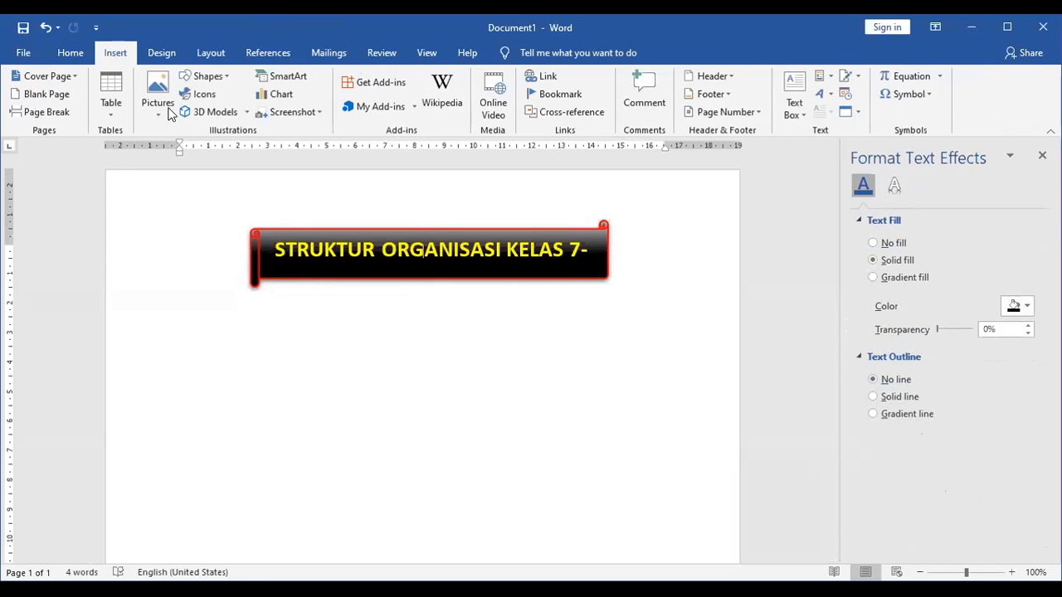
pyautogui.click(203, 76)
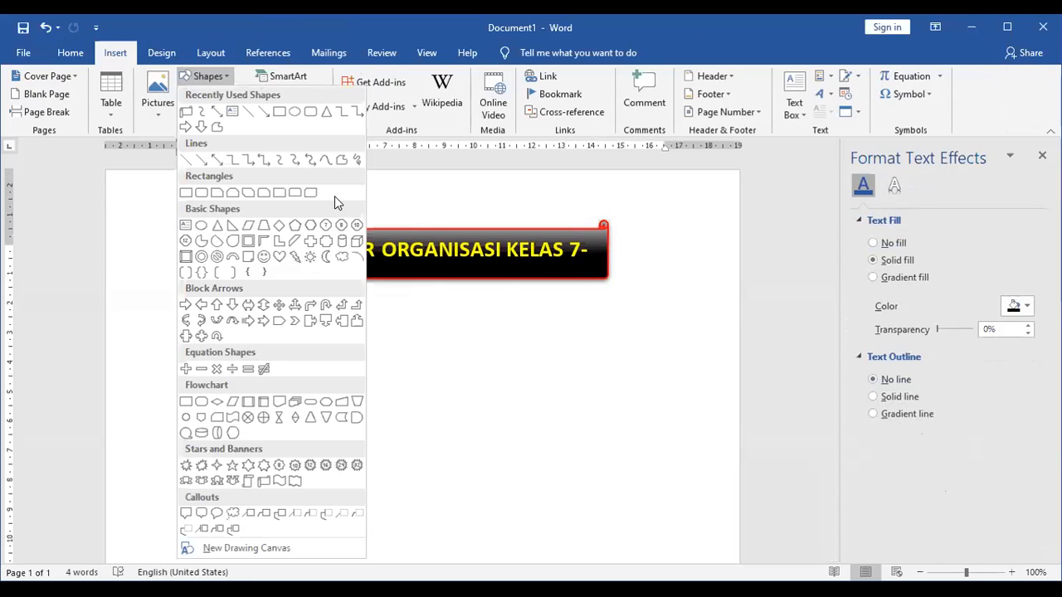
pyautogui.click(312, 193)
pyautogui.moveTo(336, 305)
pyautogui.mouseDown()
pyautogui.moveTo(389, 351)
pyautogui.moveTo(543, 358)
pyautogui.moveTo(541, 368)
pyautogui.mouseUp()
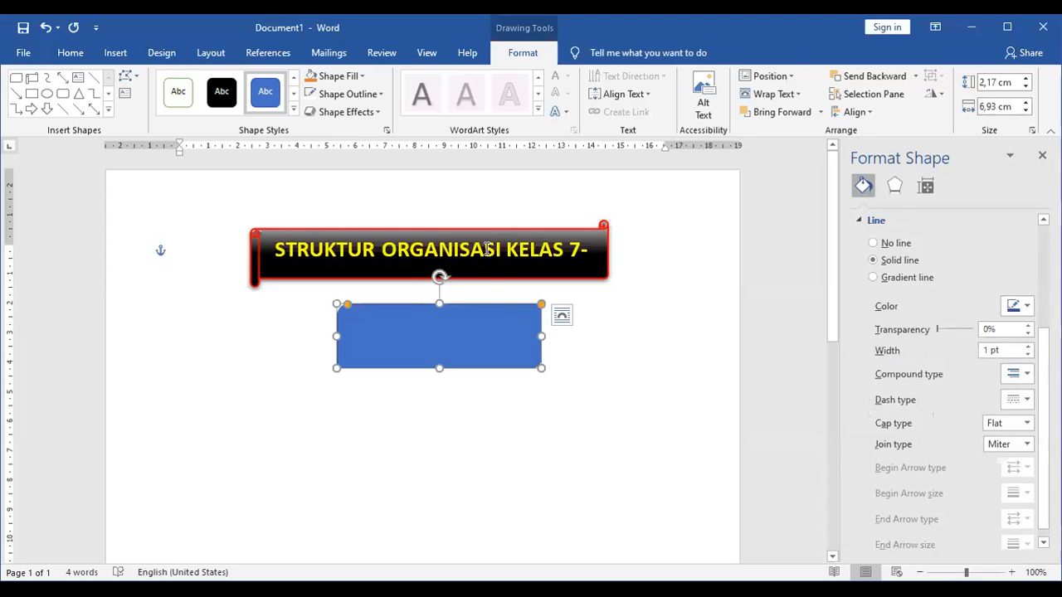
pyautogui.press('Delete')
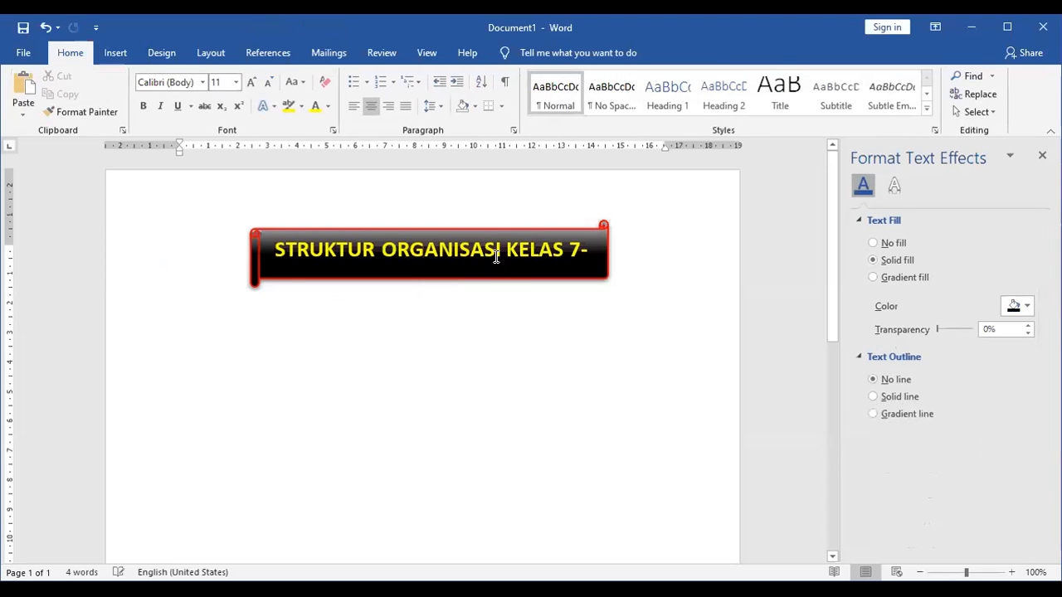
# Step: Duplicate the "STRUKTUR ORGANISASI KELAS 7-" banner and place the copy directly below the original
pyautogui.click(390, 280)
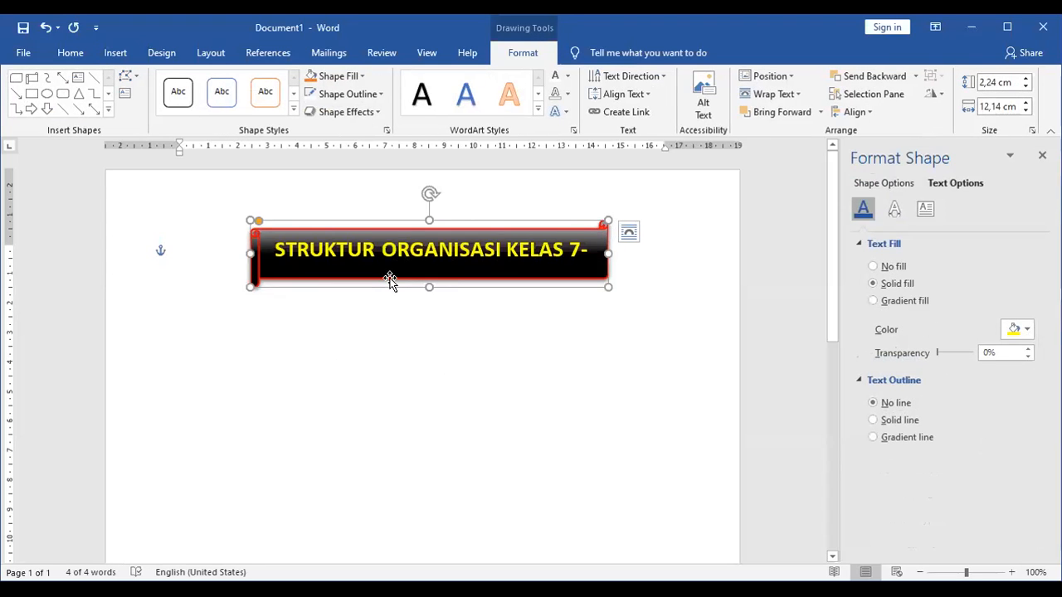
pyautogui.press('ctrl')
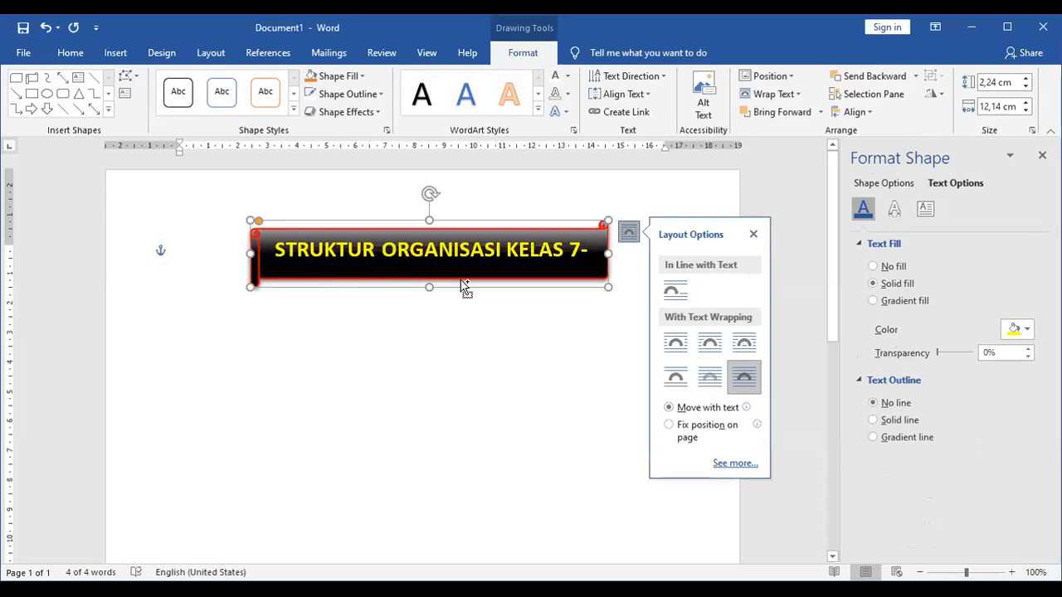
pyautogui.moveTo(464, 286); pyautogui.dragTo(463, 375)
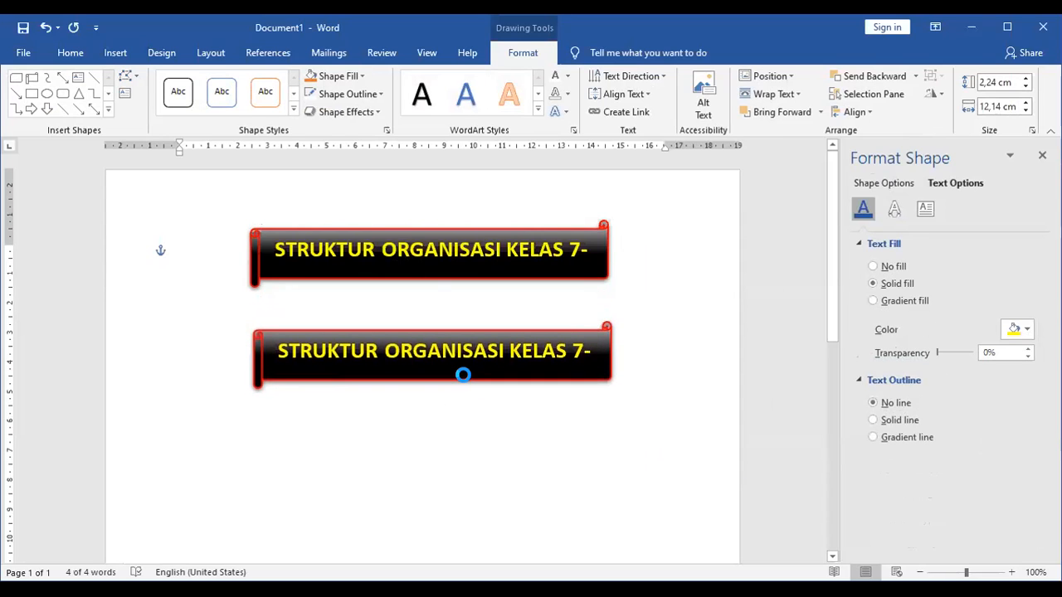
pyautogui.click(492, 417)
# Step: Change the shape of the lower banner copy to a rectangle with rounded diagonal corners
pyautogui.click(457, 330)
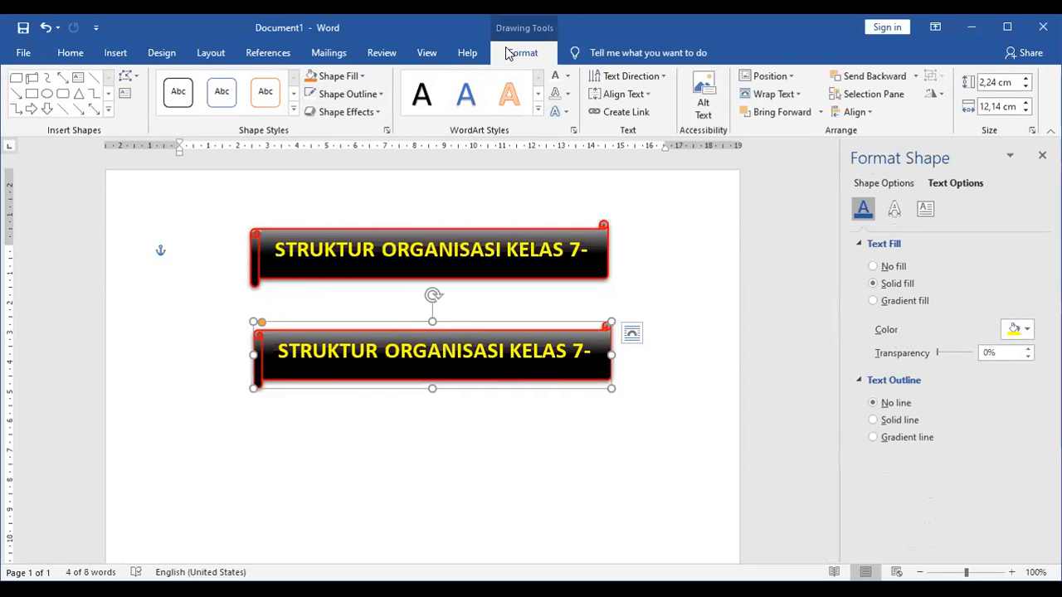
pyautogui.click(129, 76)
pyautogui.moveTo(172, 95)
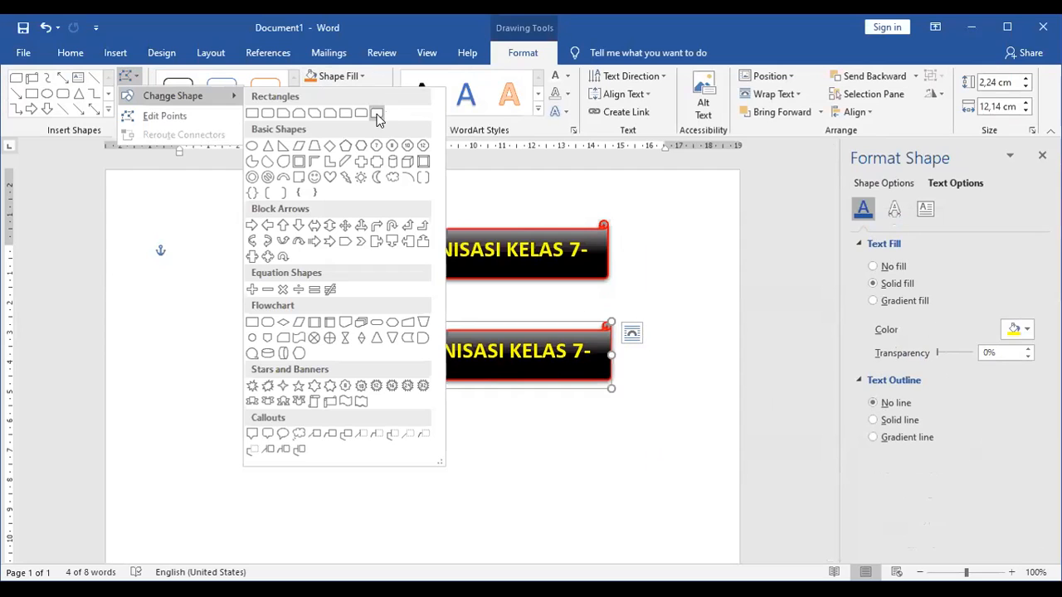
pyautogui.click(377, 114)
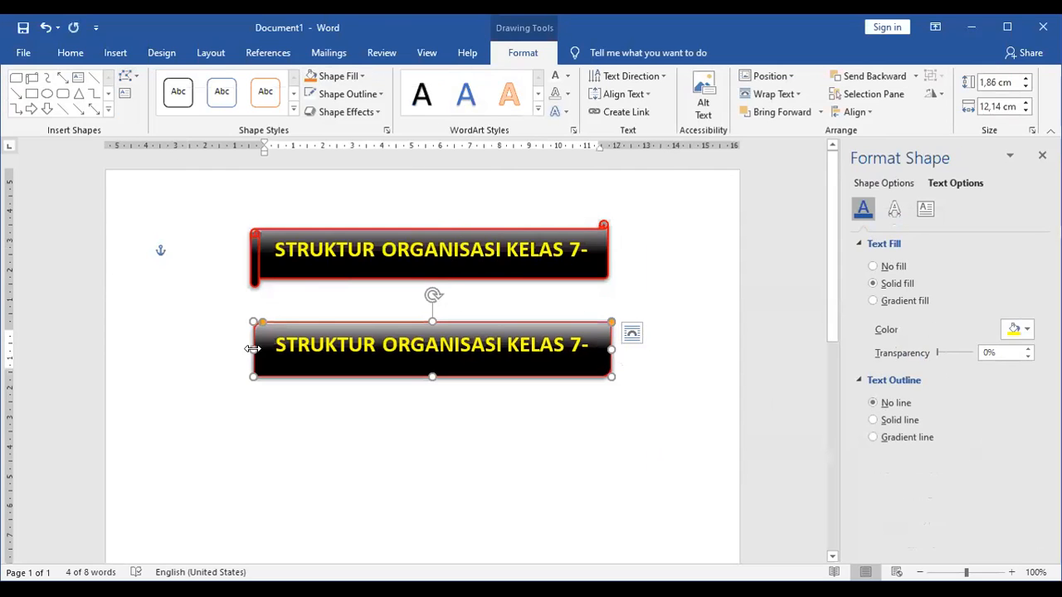
# Step: Replace the lower box's text with "WALI KELAS" and narrow the box from both sides to about 6.24 cm wide
pyautogui.doubleClick(440, 354)
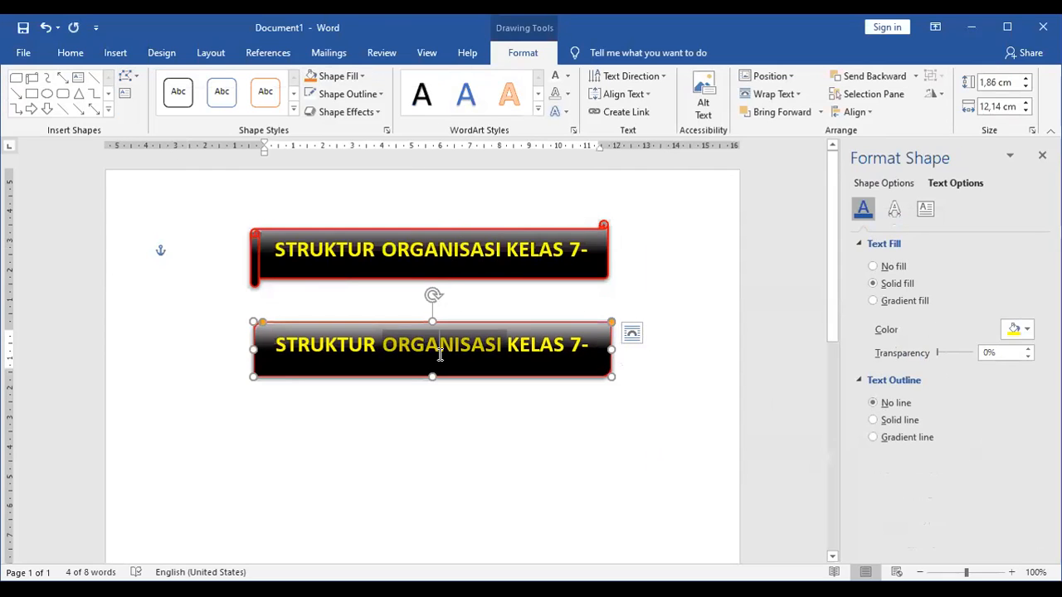
pyautogui.hotkey('ctrl', 'a')
pyautogui.write('WALI KELAS')
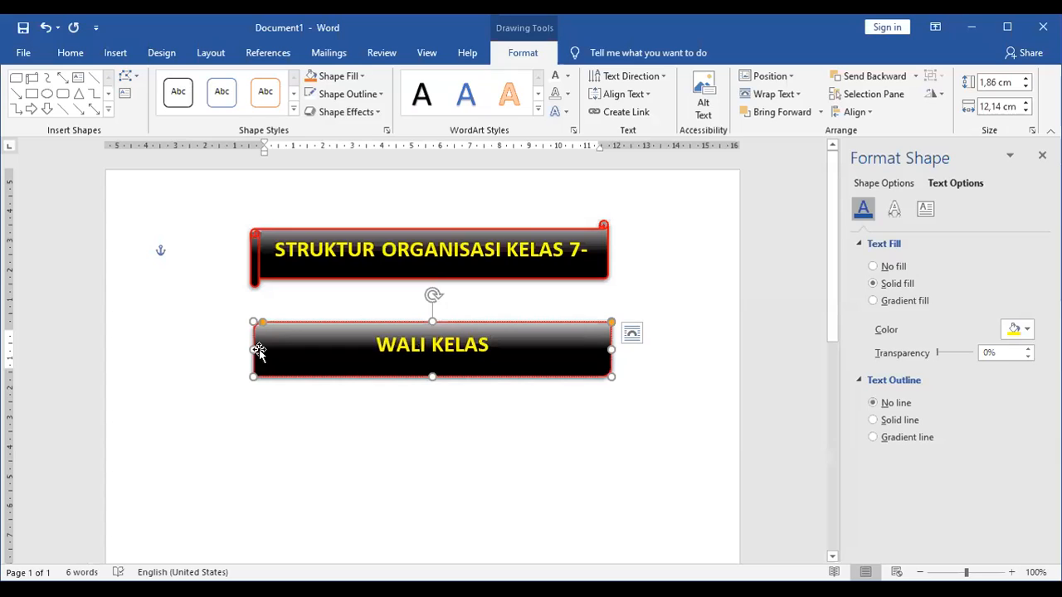
pyautogui.moveTo(255, 349); pyautogui.dragTo(380, 349)
pyautogui.moveTo(611, 350); pyautogui.dragTo(507, 330)
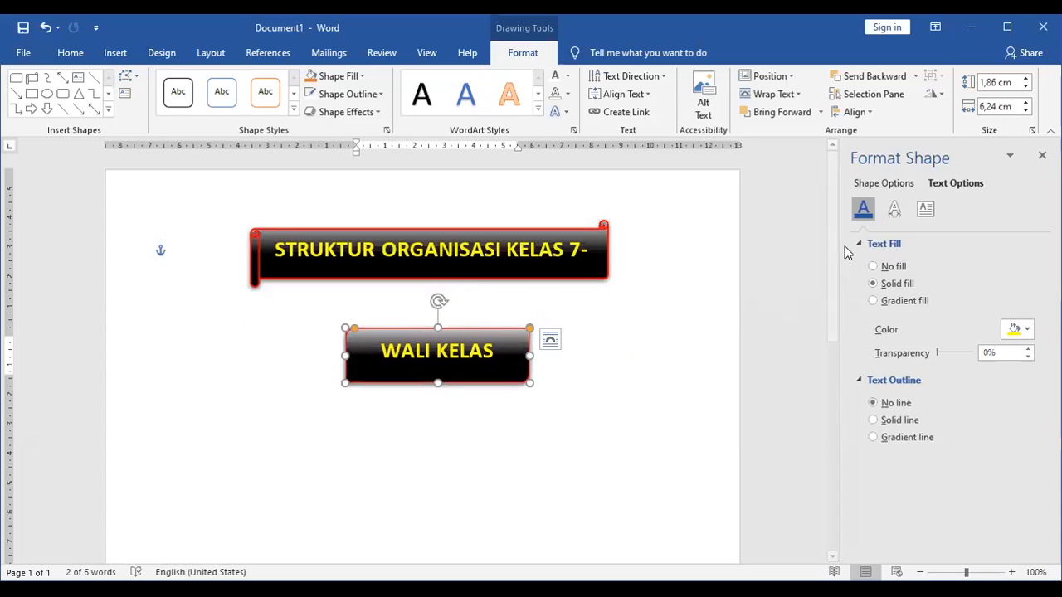
# Step: Apply the glossy orange theme style from the last row of theme styles to the WALI KELAS box and deselect it
pyautogui.click(869, 184)
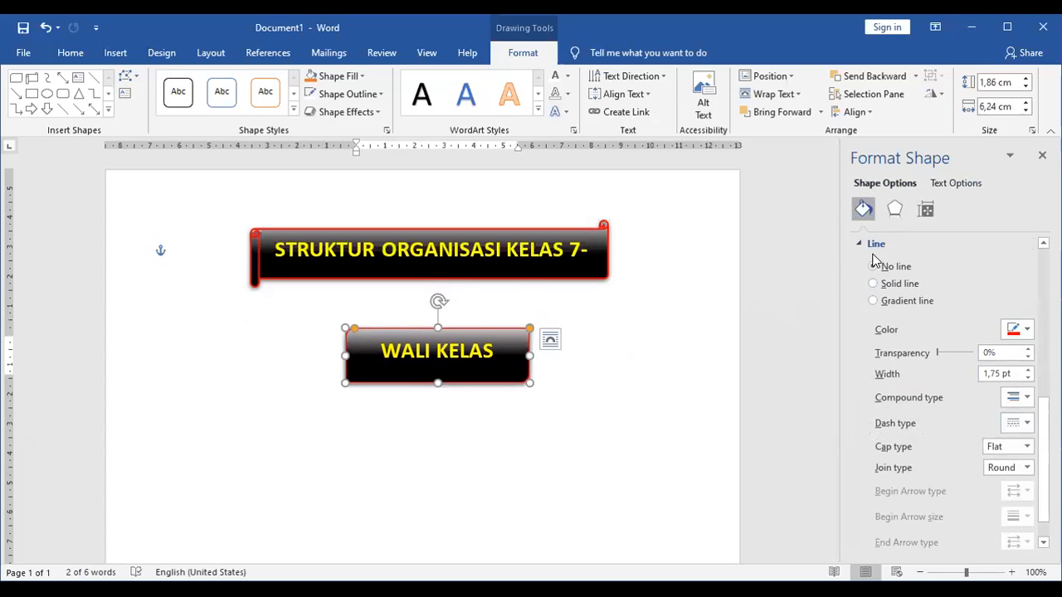
pyautogui.scroll(10, 873, 260)
pyautogui.scroll(-3, 915, 312)
pyautogui.scroll(3, 916, 312)
pyautogui.scroll(-4, 954, 349)
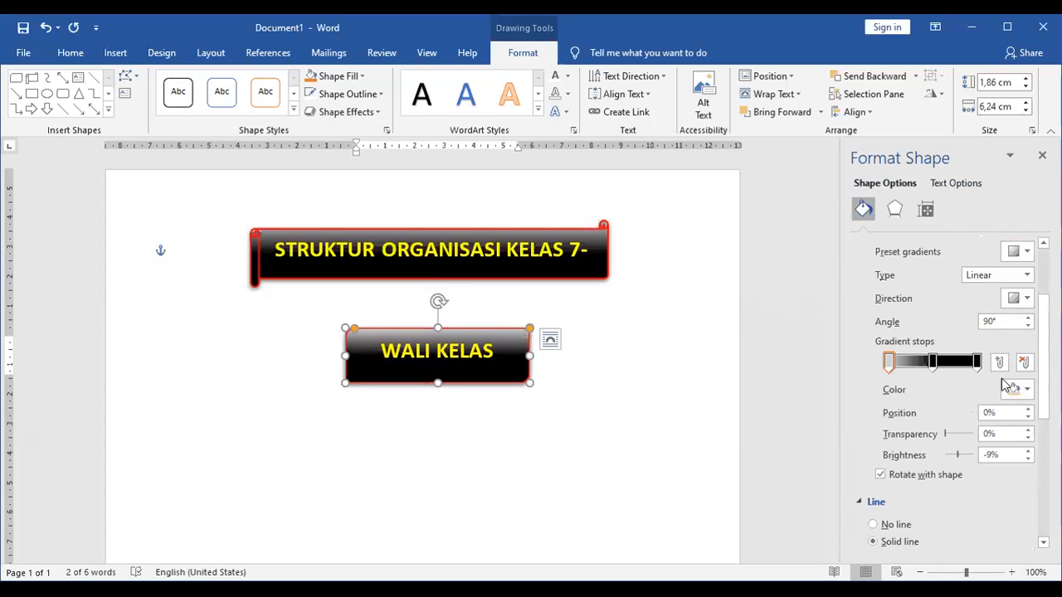
pyautogui.click(294, 110)
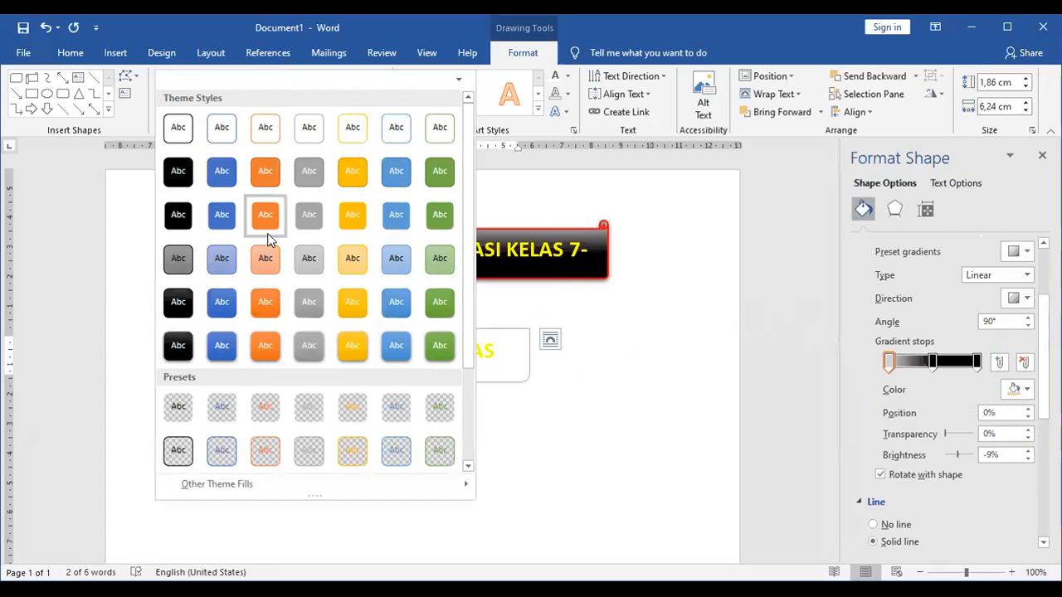
pyautogui.click(259, 344)
pyautogui.click(498, 404)
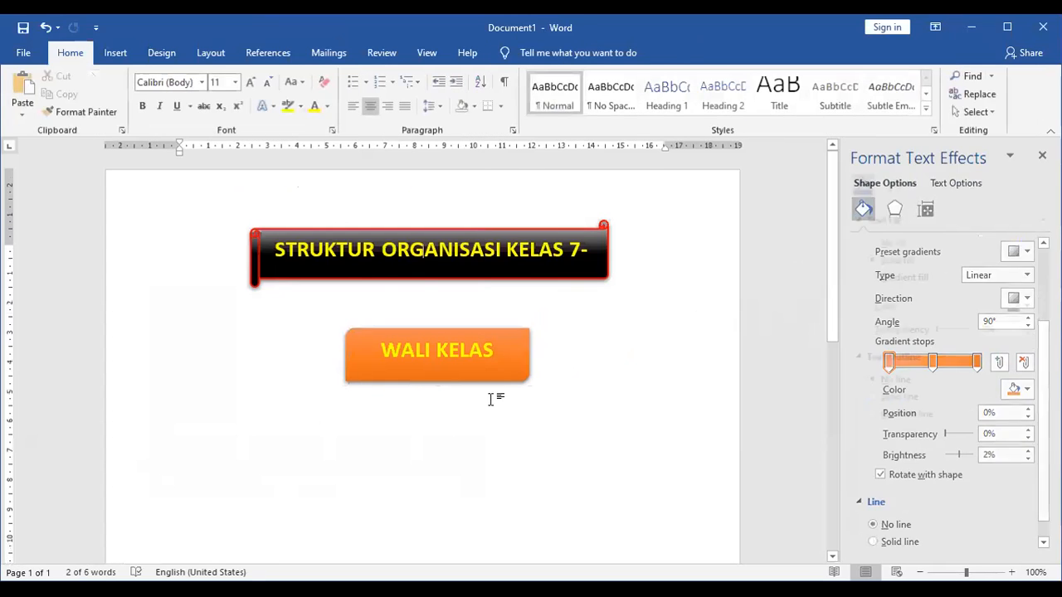
# Step: Duplicate the WALI KELAS box directly below itself and change the copy's text to "KETUA KELAS"
pyautogui.click(432, 372)
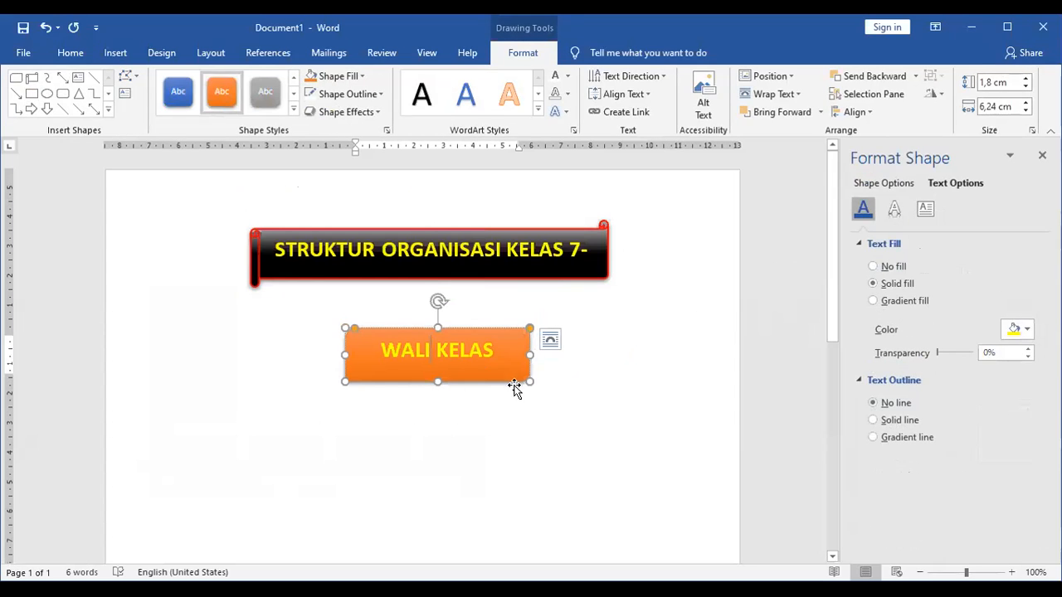
pyautogui.scroll(-2, 514, 388)
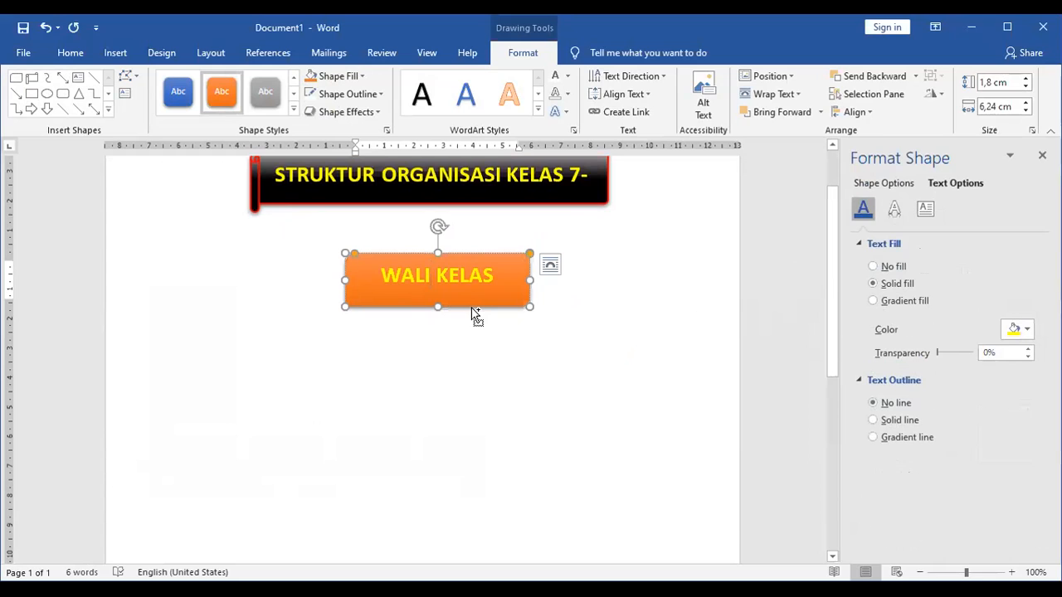
pyautogui.moveTo(472, 308); pyautogui.dragTo(474, 409)
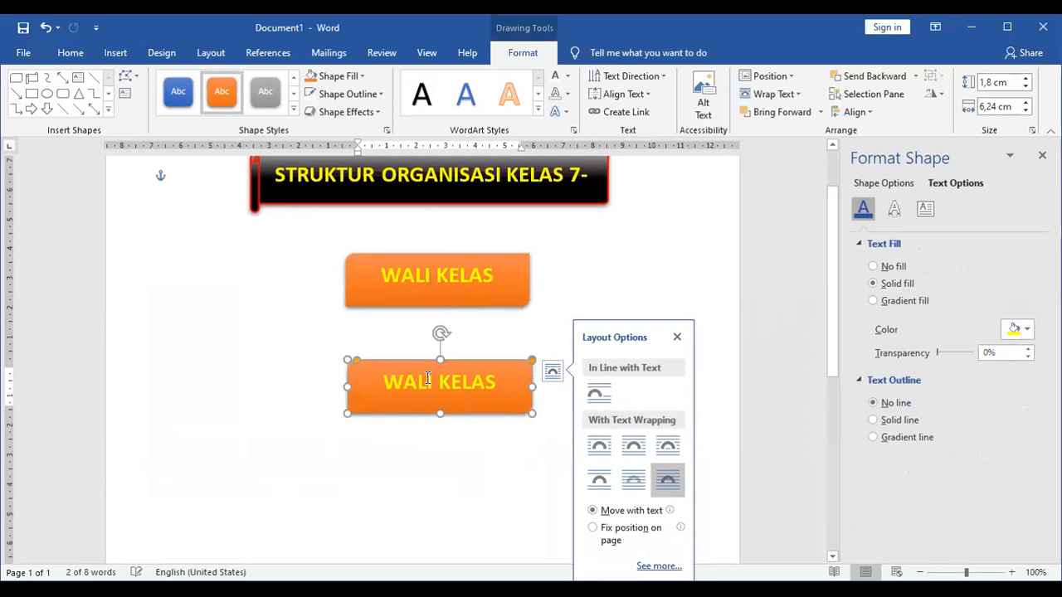
pyautogui.write('KETUA KELAS')
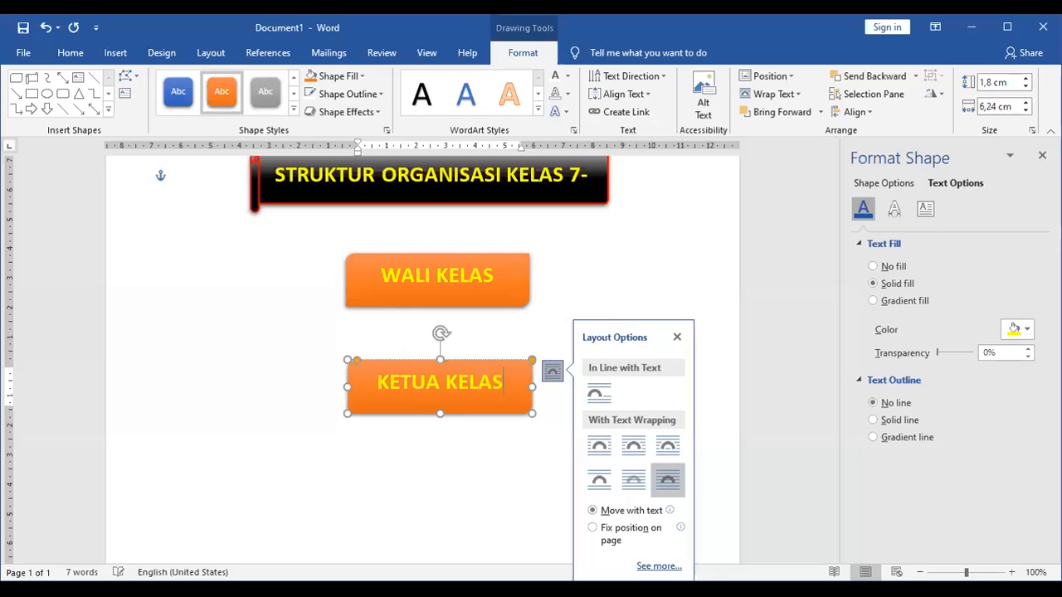
# Step: Apply the glossy gray theme style to the KETUA KELAS box
pyautogui.click(481, 363)
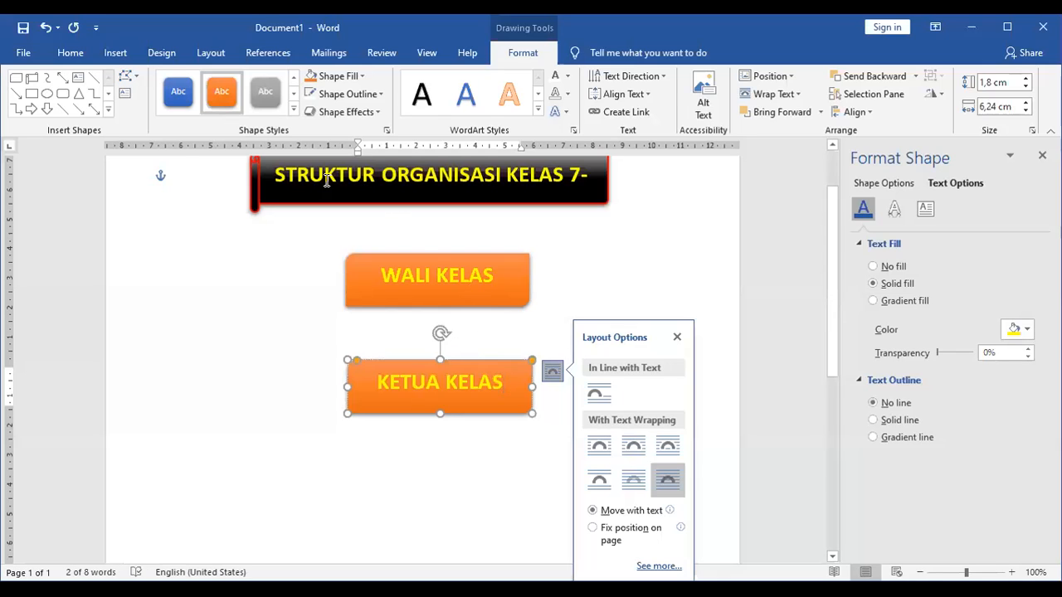
pyautogui.click(269, 103)
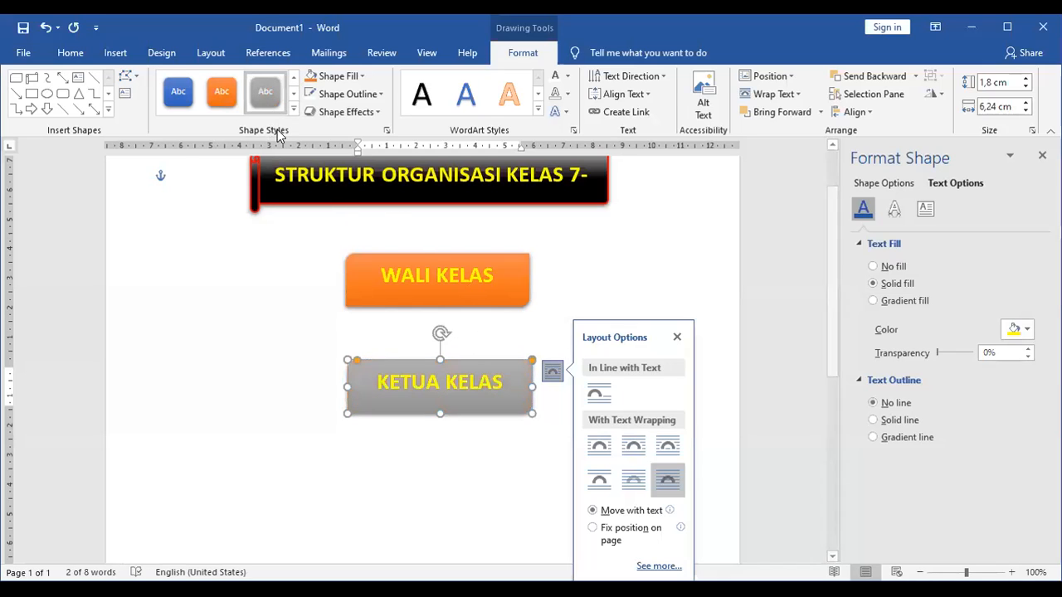
# Step: Apply the glossy blue theme style from the last row of theme styles to the KETUA KELAS box
pyautogui.click(293, 109)
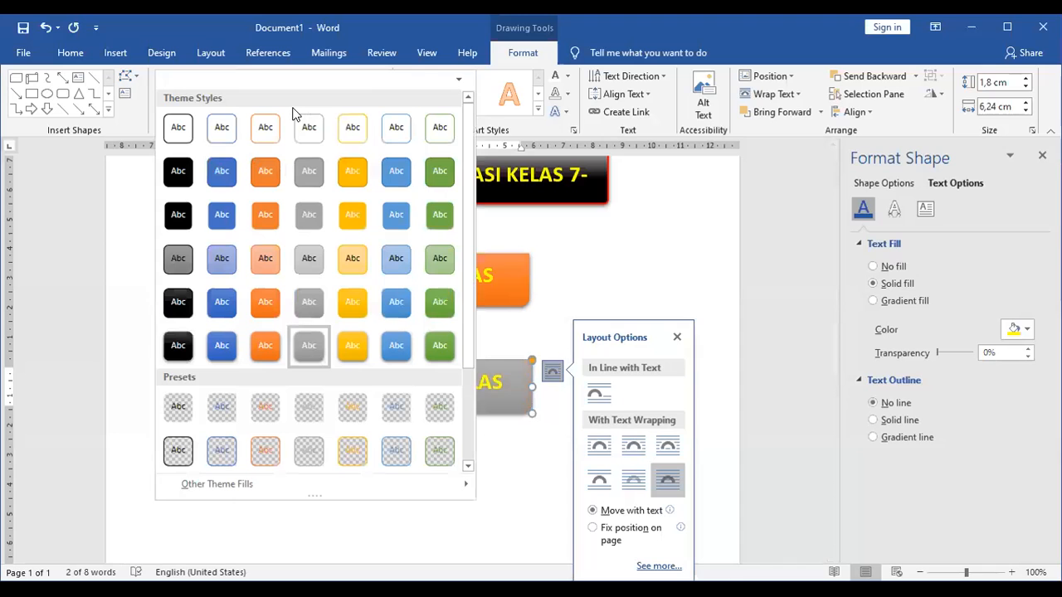
pyautogui.click(222, 336)
pyautogui.click(475, 431)
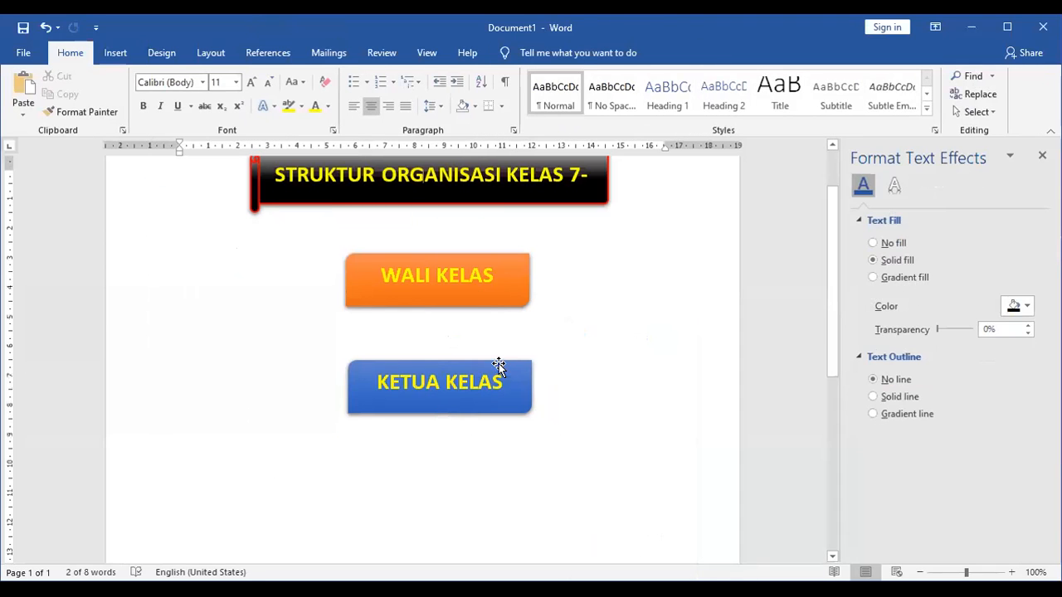
# Step: Change the KETUA KELAS box's shape to the rectangle with one rounded and one snipped upper corner
pyautogui.click(500, 359)
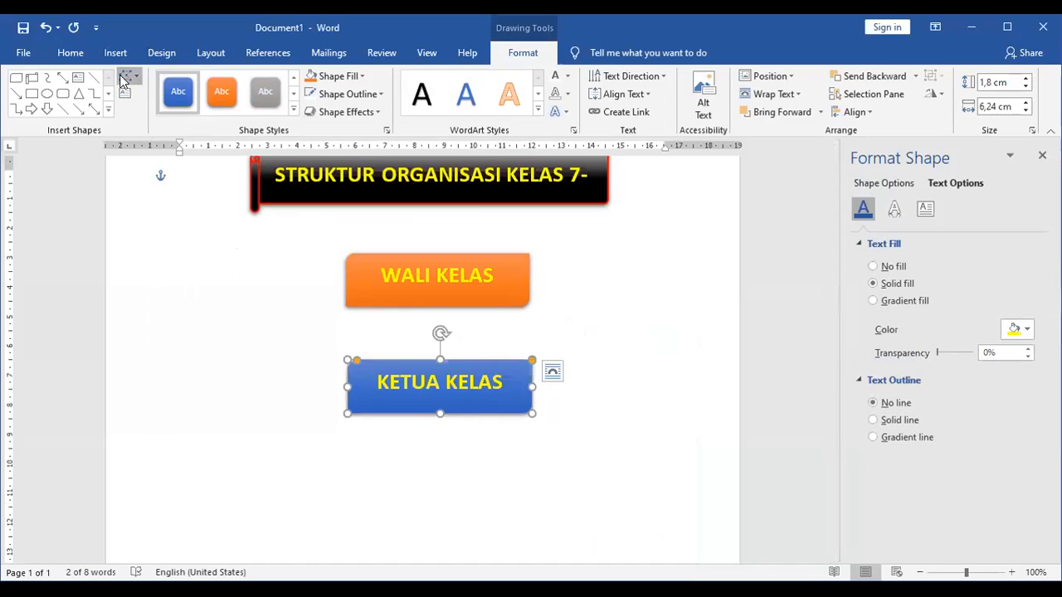
pyautogui.click(125, 77)
pyautogui.moveTo(173, 96)
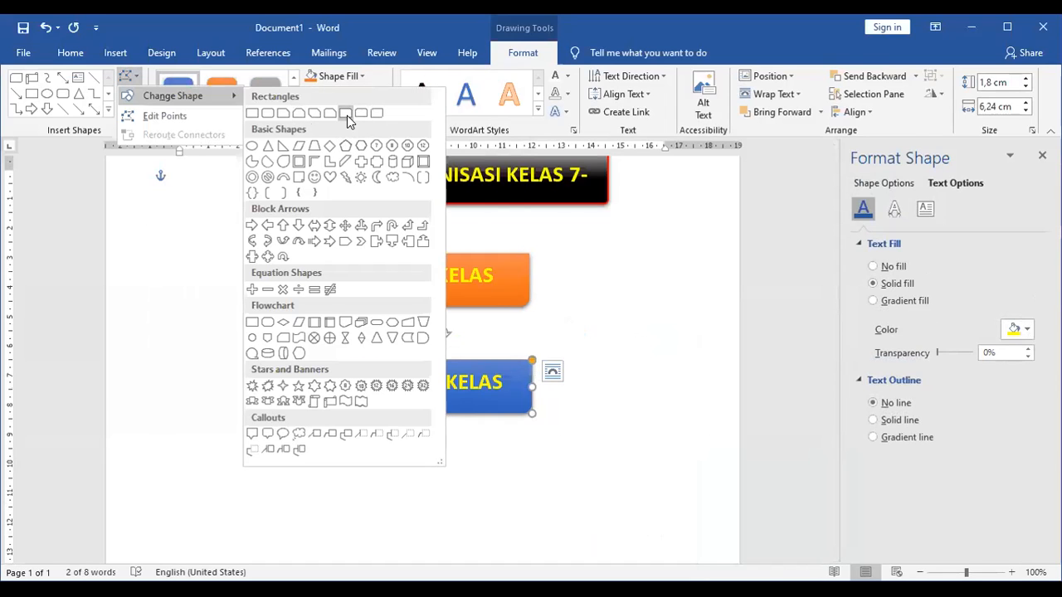
pyautogui.click(332, 120)
pyautogui.click(483, 424)
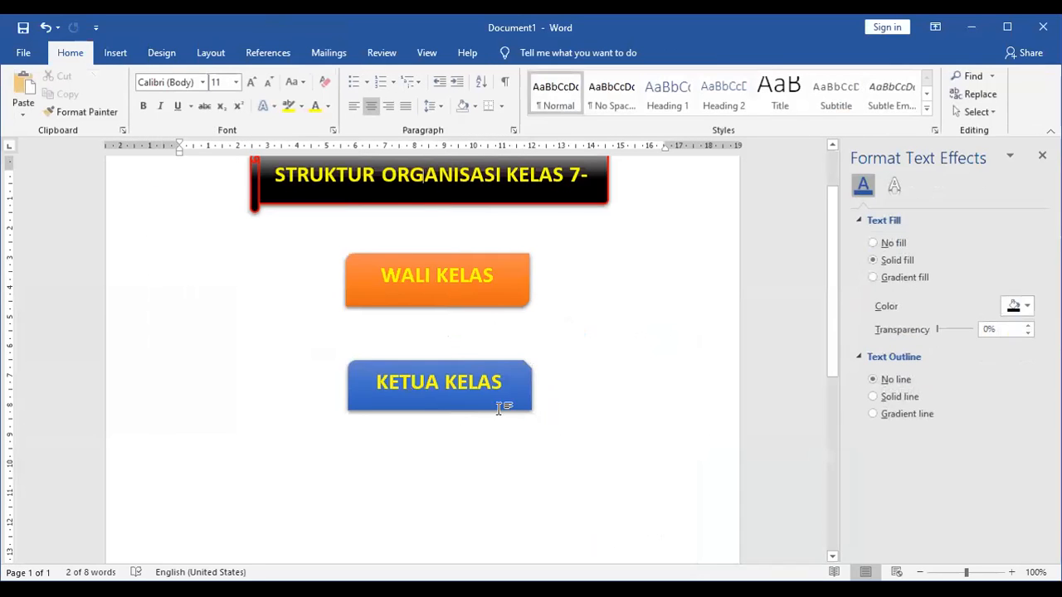
# Step: Duplicate the KETUA KELAS box to its lower left and replace the copy's text with "SEKRETRARIS"
pyautogui.click(521, 400)
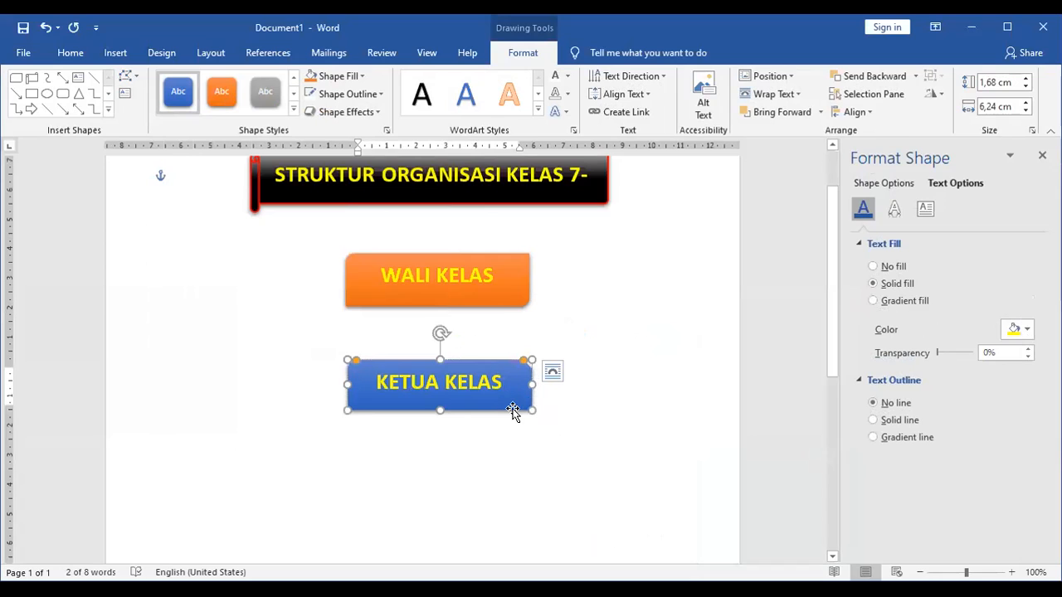
pyautogui.moveTo(516, 417); pyautogui.dragTo(328, 522)
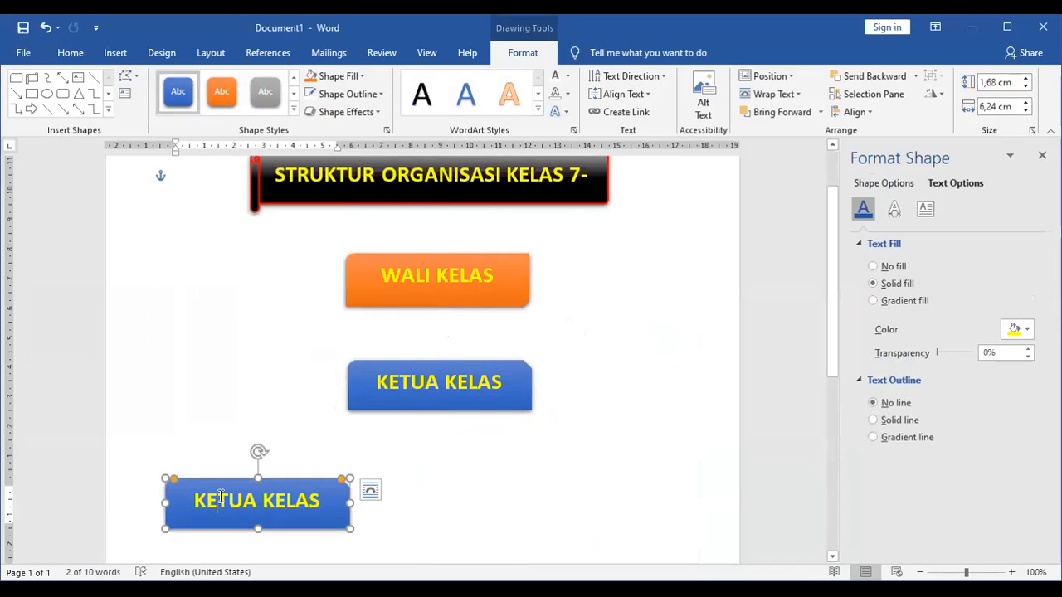
pyautogui.write('SEKRETR')
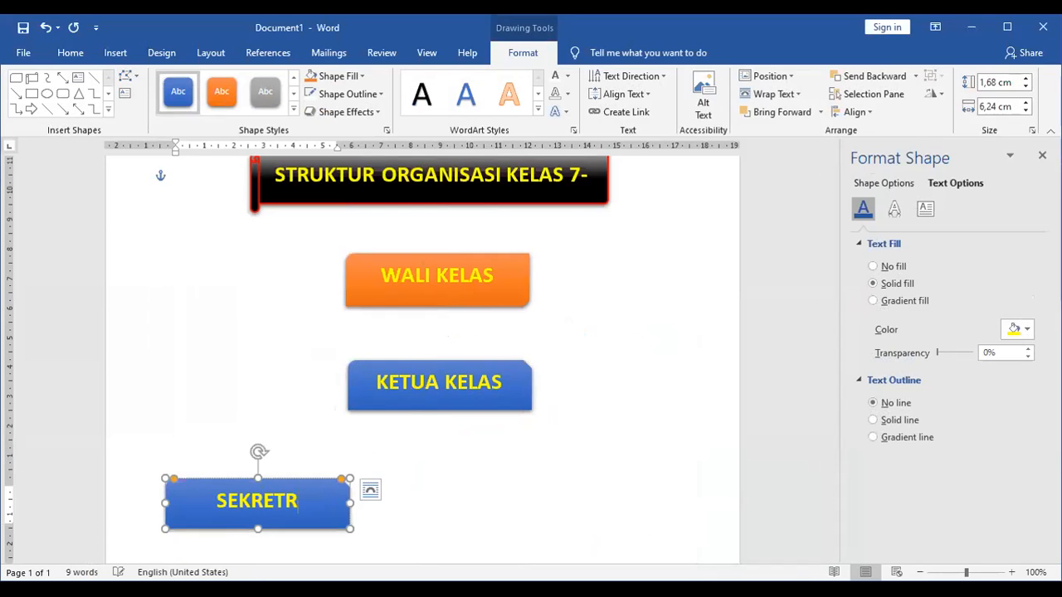
pyautogui.write('ARIS')
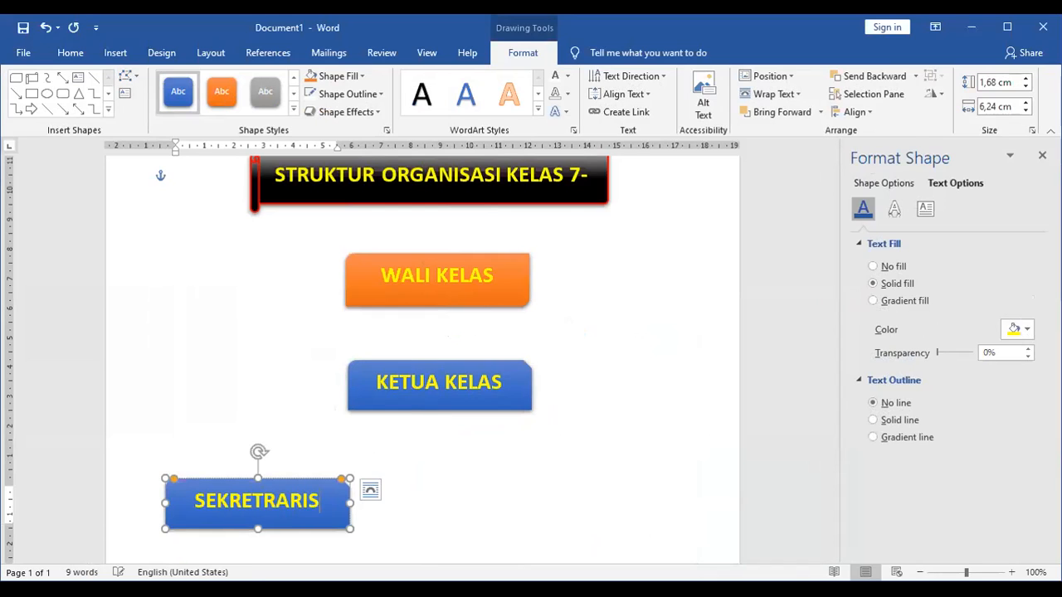
# Step: Duplicate the SEKRETRARIS box to the right side of the page in the same row and change the copy's text to "BENDAHARA"
pyautogui.moveTo(307, 482); pyautogui.dragTo(683, 485)
pyautogui.click(310, 481)
pyautogui.doubleClick(639, 508)
pyautogui.write('BENDAHARA')
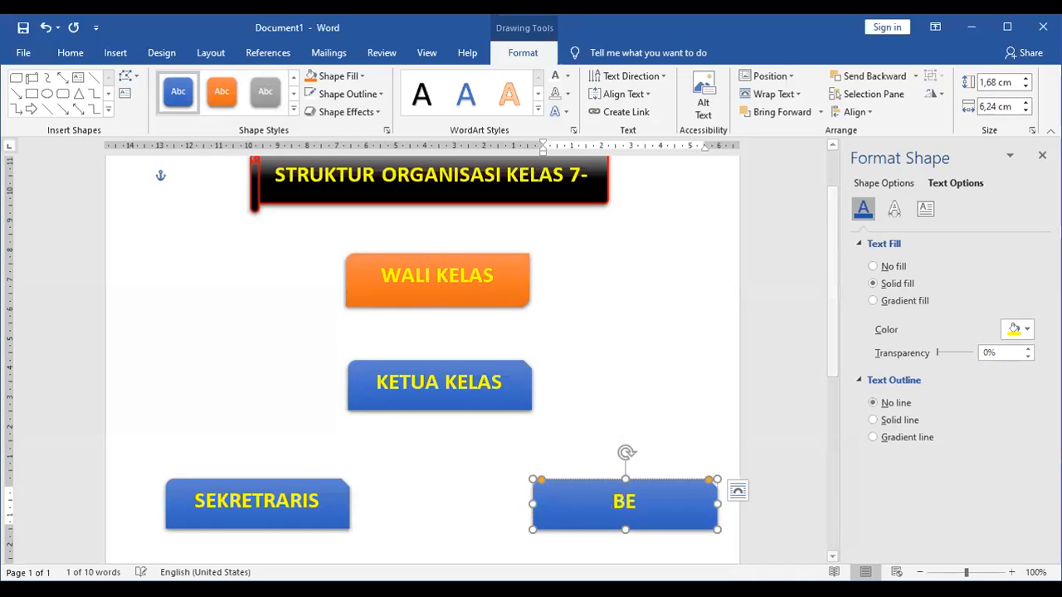
# Step: Correct the left box's text to "SEKRETARIS" and apply the glossy orange theme style to it
pyautogui.click(249, 505)
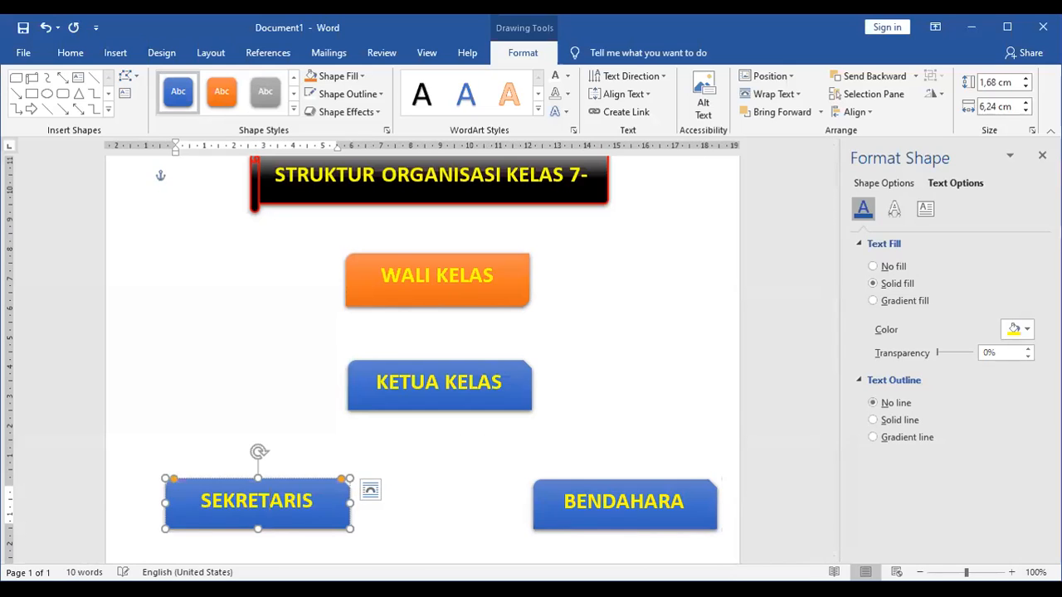
pyautogui.scroll(1, 503, 472)
pyautogui.scroll(-4, 620, 463)
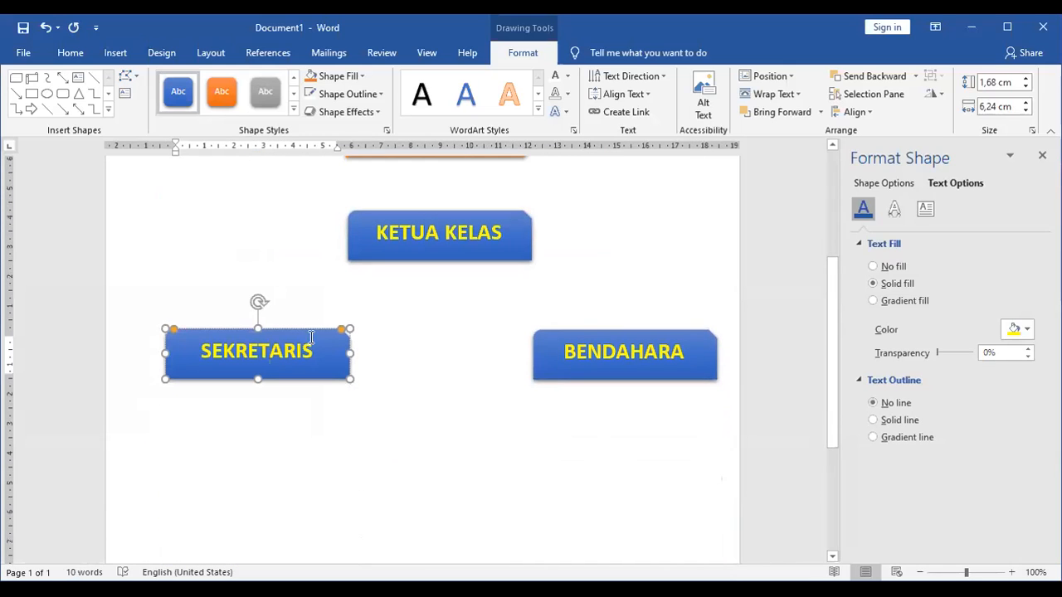
pyautogui.click(220, 93)
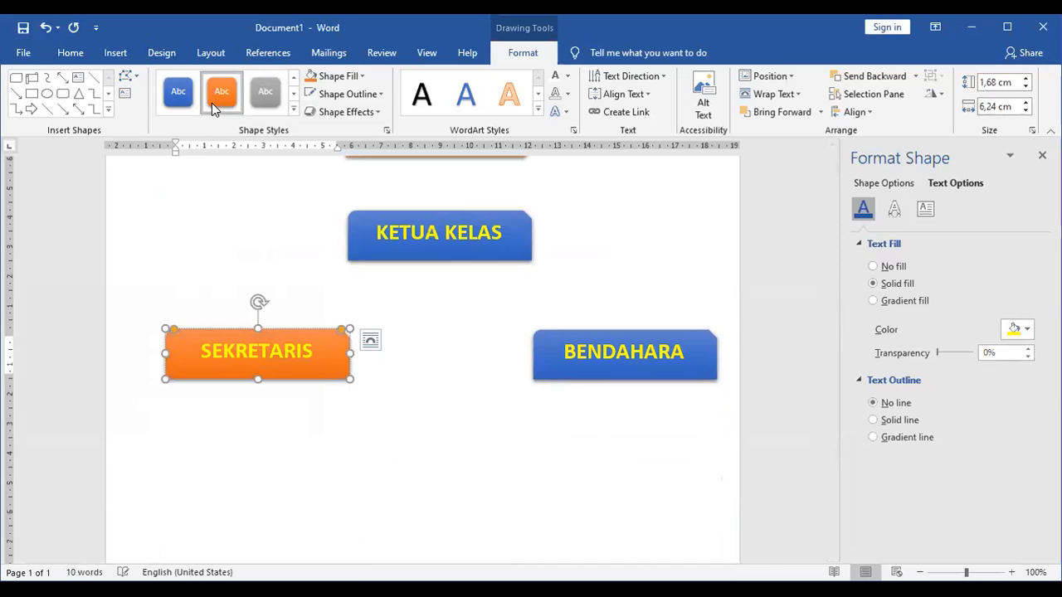
# Step: Apply the glossy green theme style from the last row of theme styles to the BENDAHARA box
pyautogui.click(548, 333)
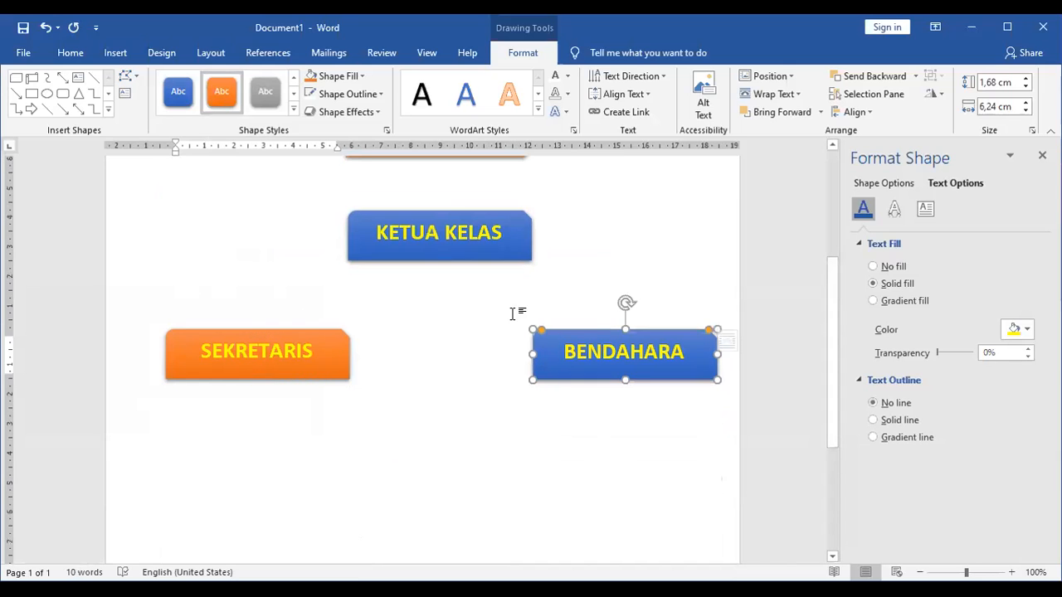
pyautogui.click(293, 108)
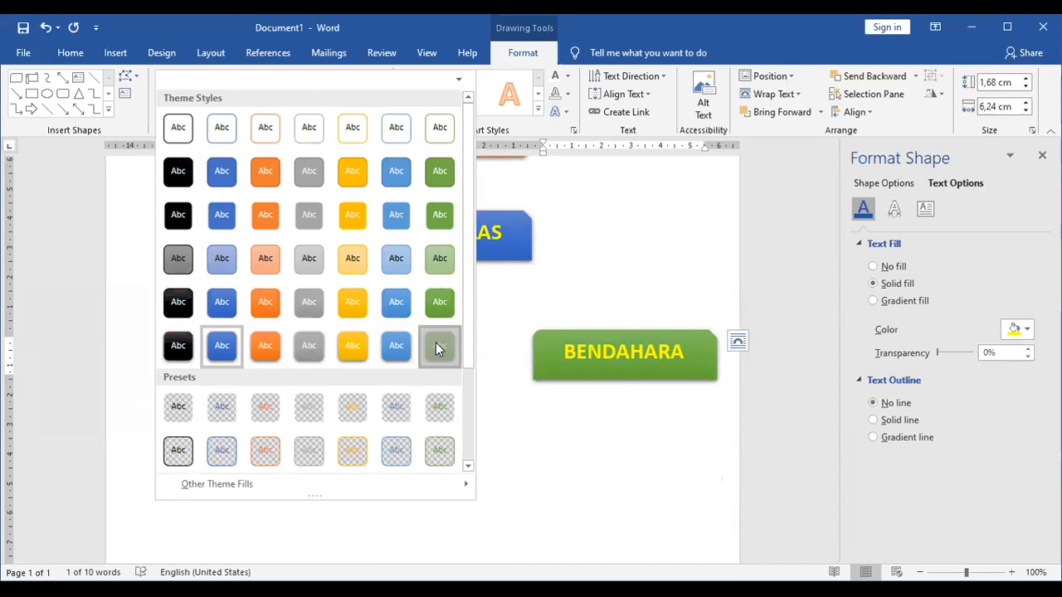
pyautogui.click(439, 347)
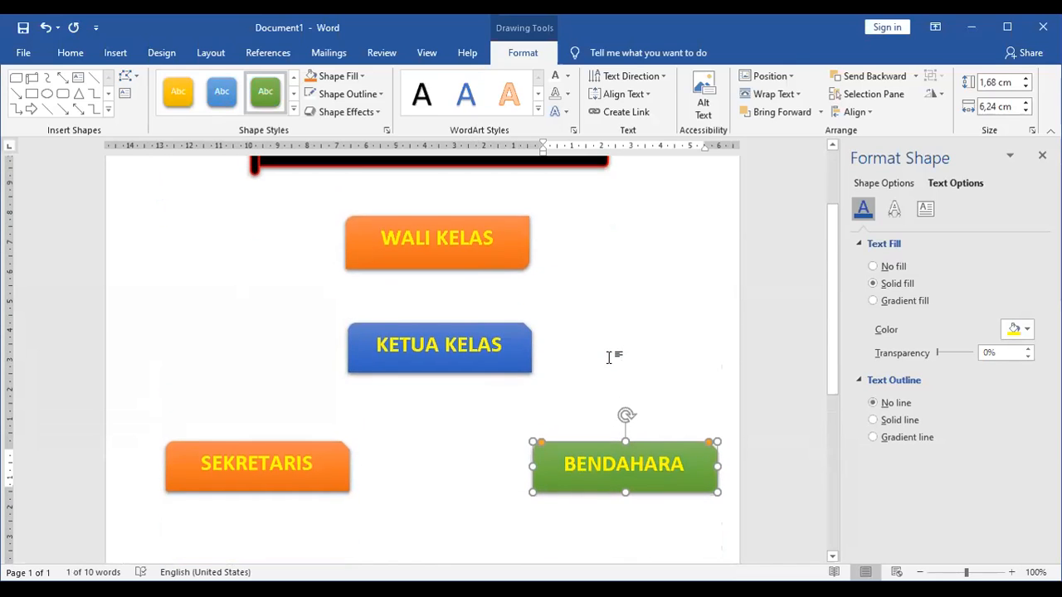
# Step: Duplicate the KETUA KELAS box beneath the SEKRETARIS and BENDAHARA row and widen the copy to about 15.4 cm
pyautogui.scroll(-3, 610, 356)
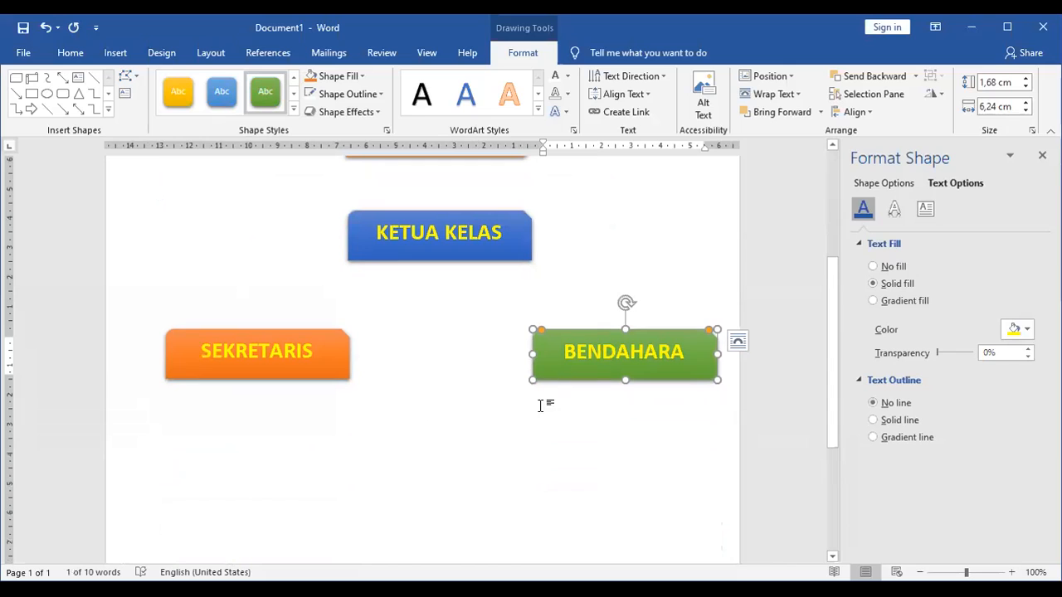
pyautogui.click(467, 229)
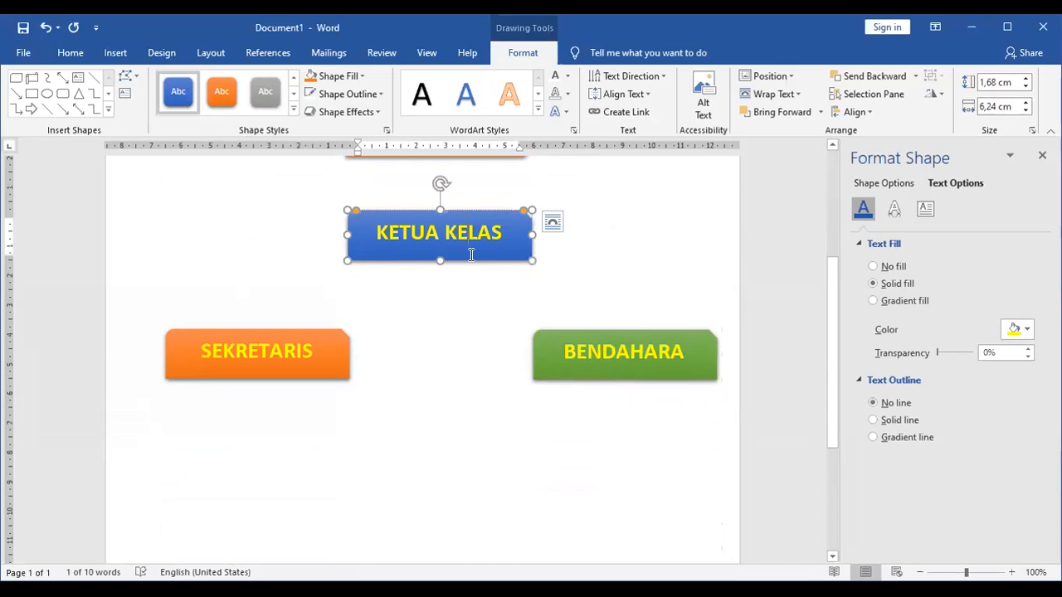
pyautogui.moveTo(467, 258); pyautogui.dragTo(479, 398)
pyautogui.hotkey('ctrl', 'z')
pyautogui.moveTo(468, 261); pyautogui.dragTo(661, 463)
pyautogui.moveTo(346, 464); pyautogui.dragTo(207, 465)
# Step: Replace the wide lower box's text with "SISWA KELAS 7-"
pyautogui.doubleClick(416, 467)
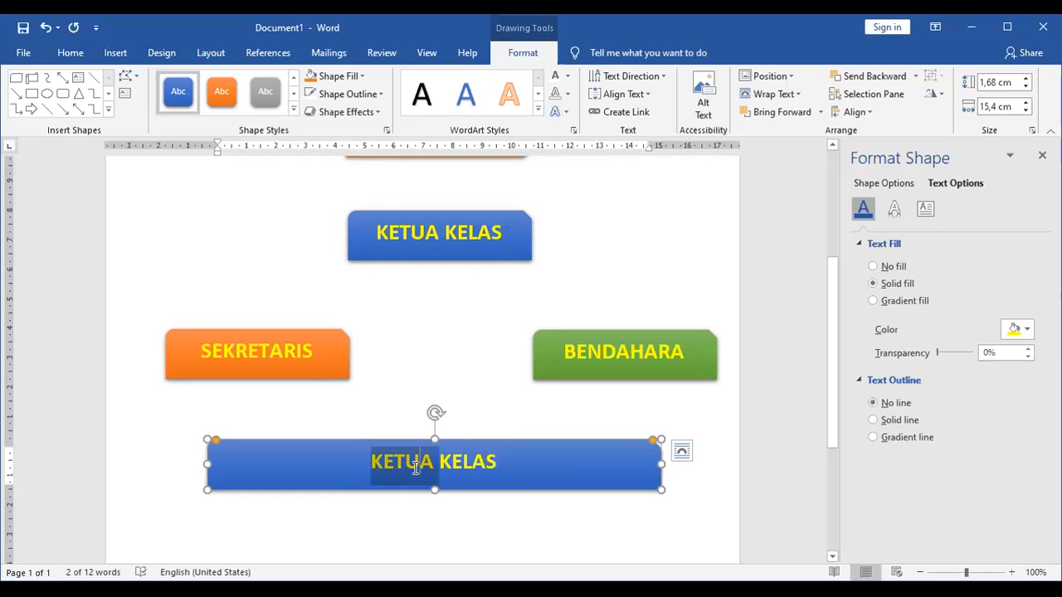
pyautogui.write('SISWA KE')
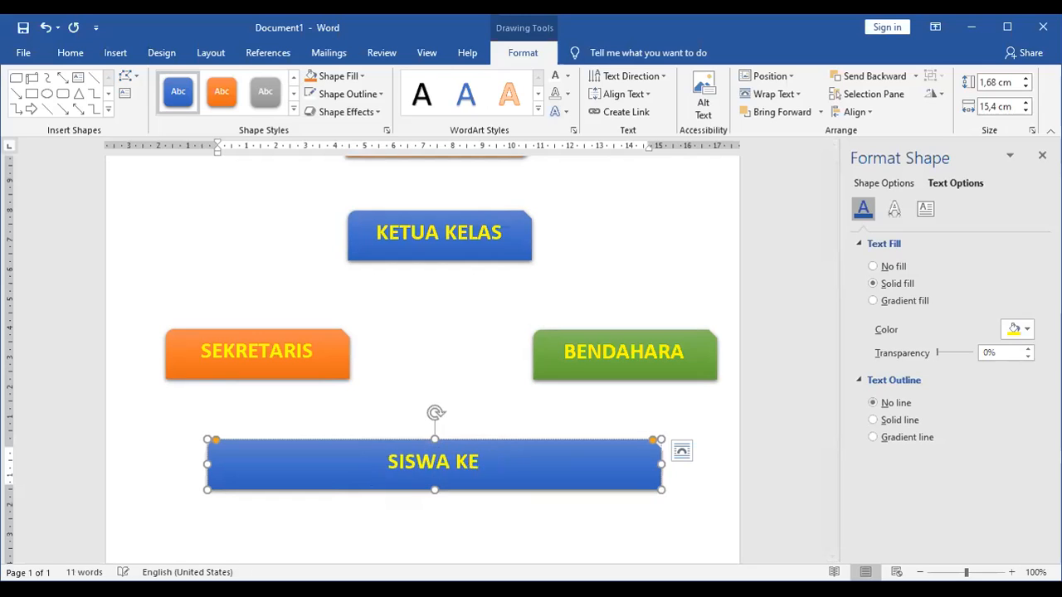
pyautogui.write('LAS 7-')
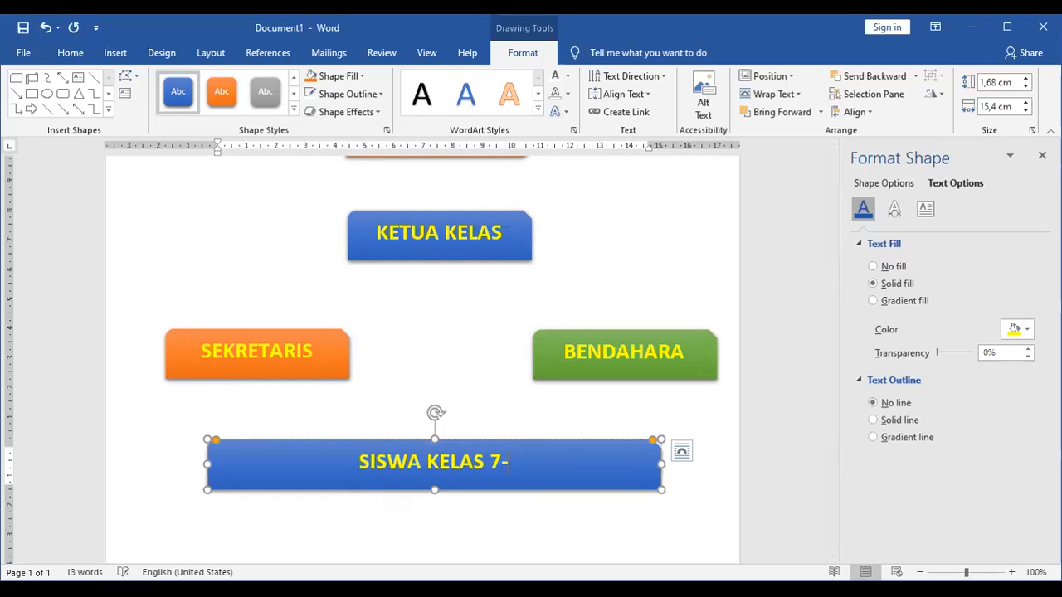
# Step: Apply the glossy black theme style to the SISWA KELAS 7- box, move it slightly lower and deselect it
pyautogui.click(292, 114)
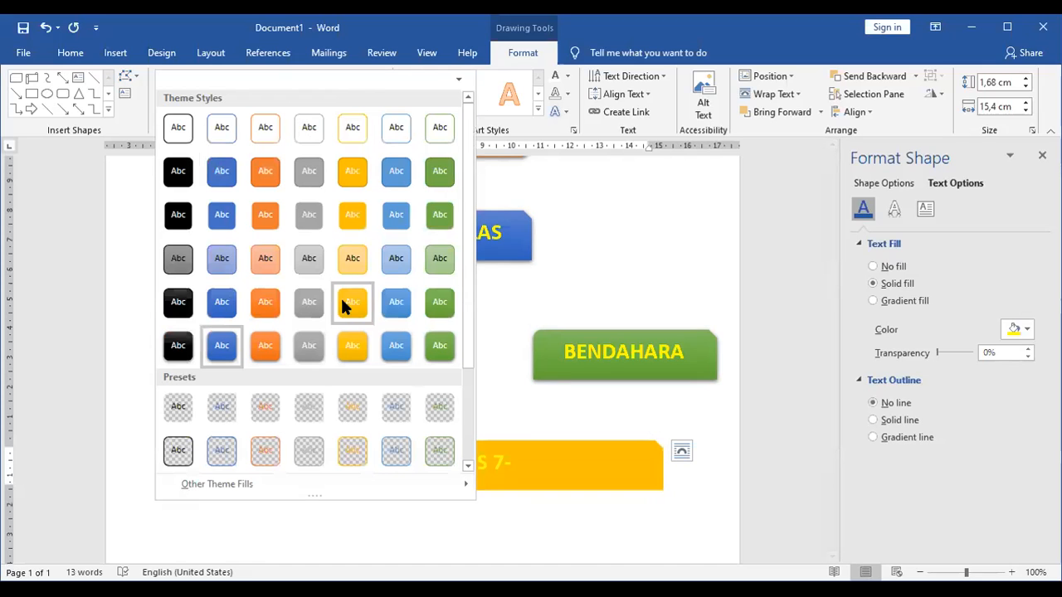
pyautogui.click(190, 344)
pyautogui.scroll(2, 421, 337)
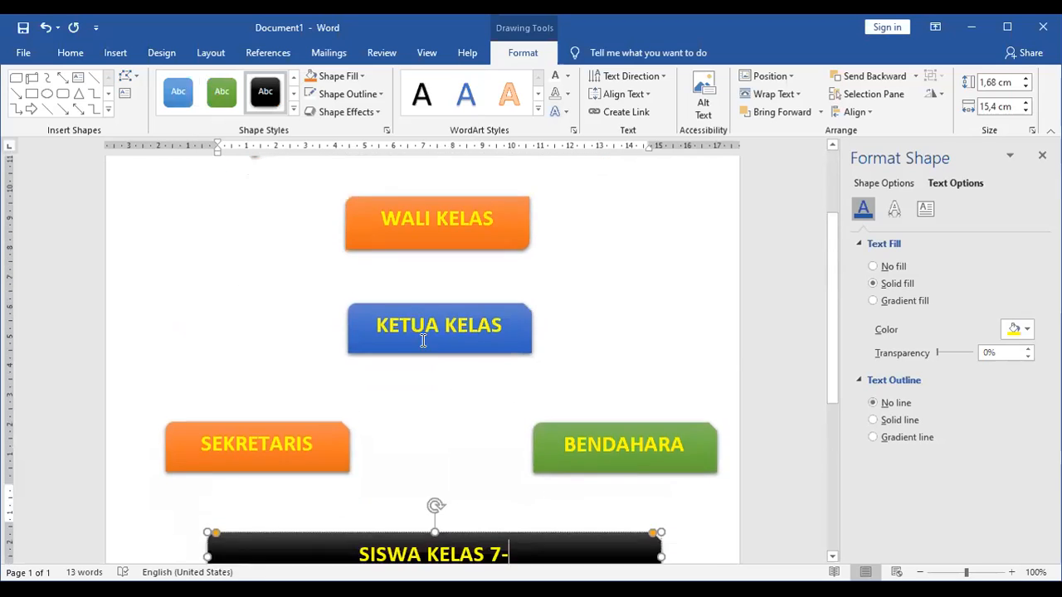
pyautogui.scroll(-4, 422, 337)
pyautogui.moveTo(491, 332); pyautogui.dragTo(491, 360)
pyautogui.click(556, 323)
pyautogui.scroll(-3, 555, 322)
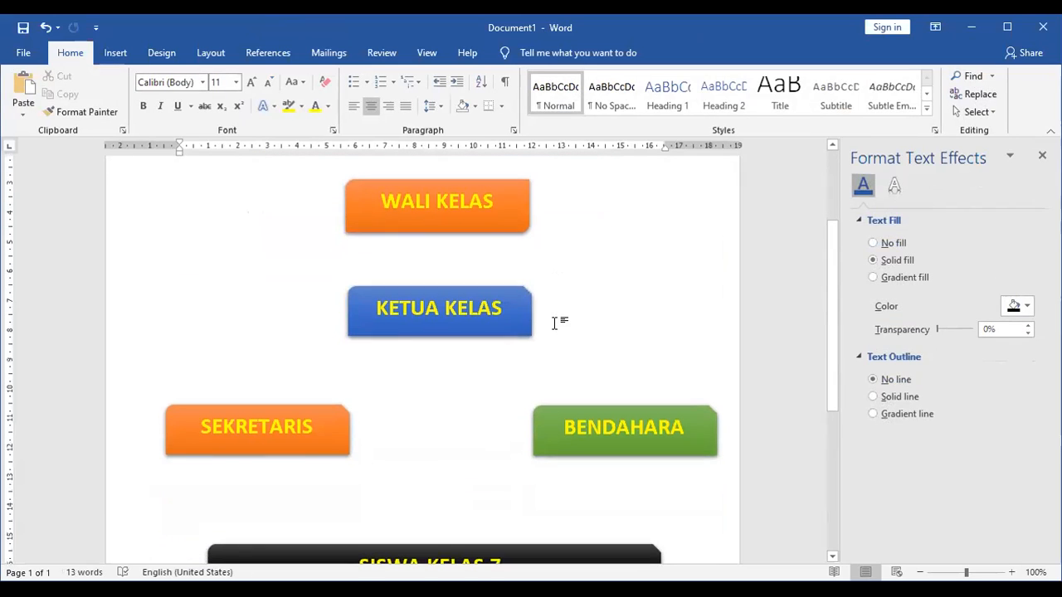
pyautogui.scroll(-3, 553, 306)
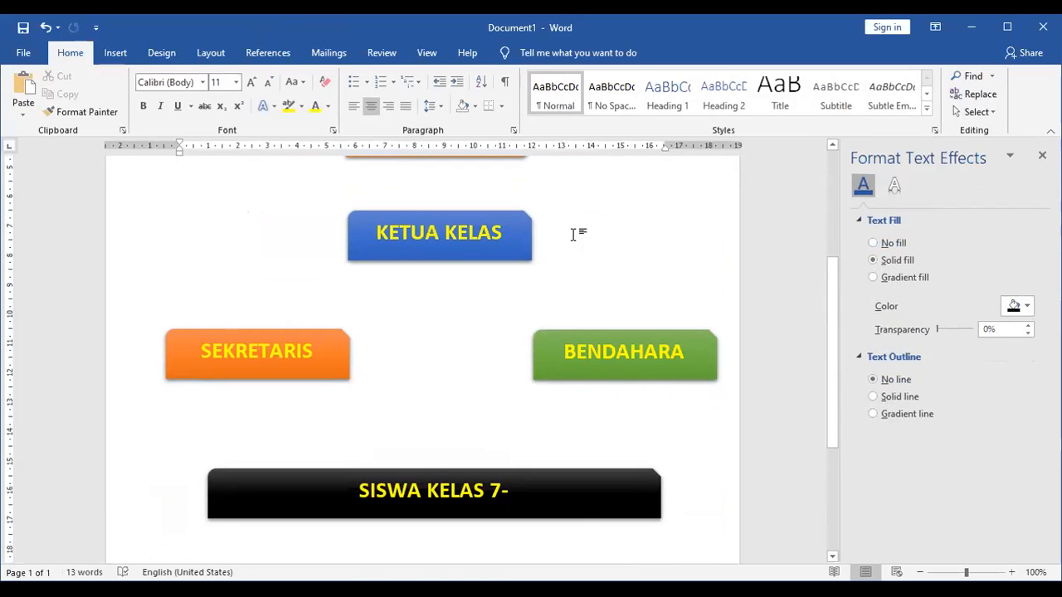
# Step: Zoom the page out to 60% to view the whole chart
pyautogui.scroll(6, 471, 351)
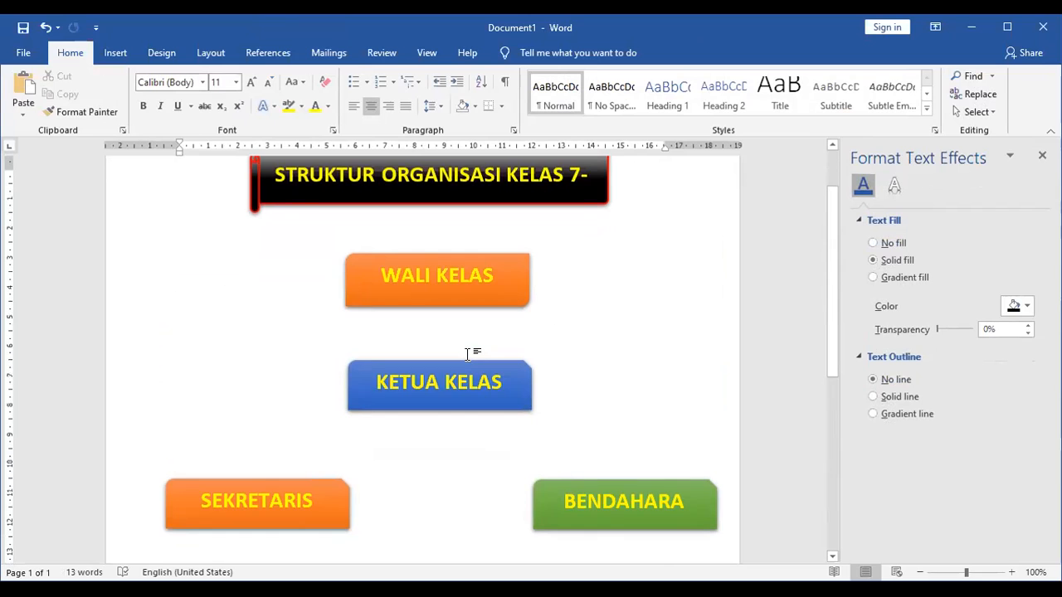
pyautogui.keyDown('ctrl'); pyautogui.scroll(-4, 469, 355); pyautogui.keyUp('ctrl')
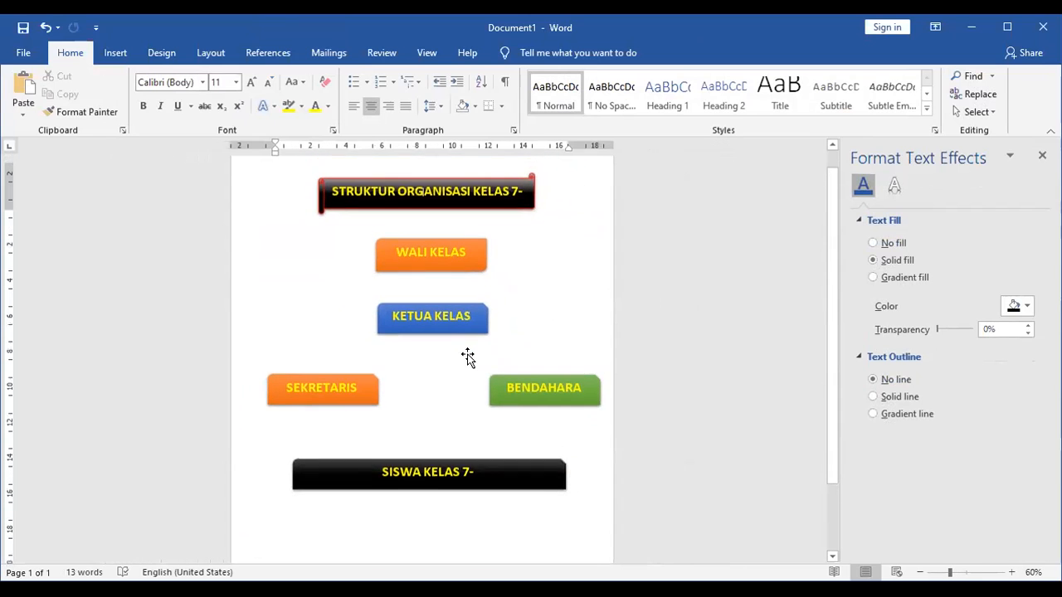
pyautogui.keyDown('ctrl'); pyautogui.scroll(-4, 468, 355); pyautogui.keyUp('ctrl')
pyautogui.keyDown('ctrl'); pyautogui.scroll(4, 468, 354); pyautogui.keyUp('ctrl')
pyautogui.keyDown('ctrl'); pyautogui.scroll(-2, 468, 354); pyautogui.keyUp('ctrl')
pyautogui.keyDown('ctrl'); pyautogui.scroll(2, 467, 354); pyautogui.keyUp('ctrl')
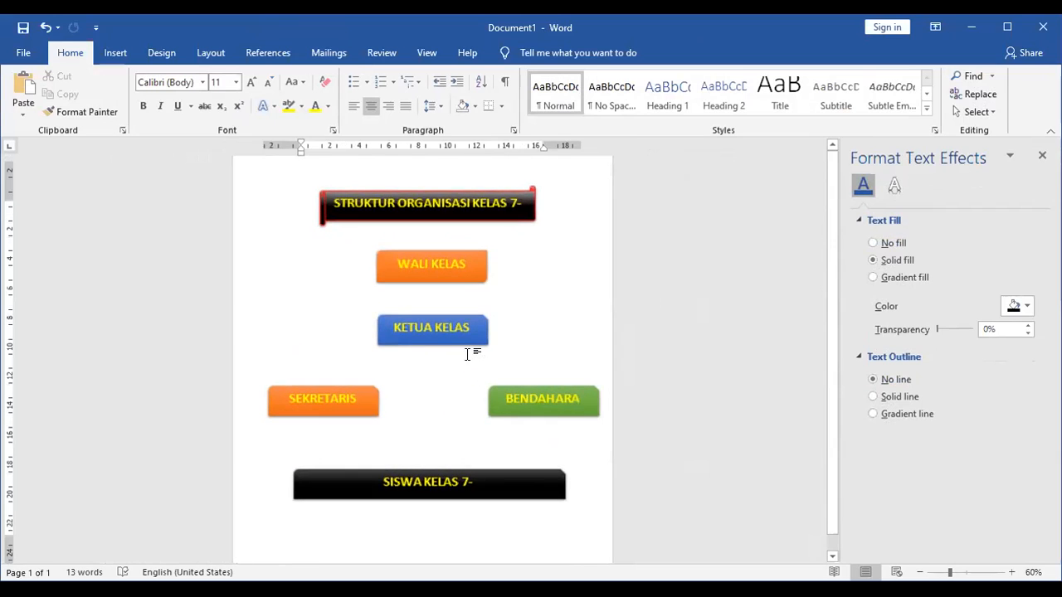
pyautogui.click(443, 280)
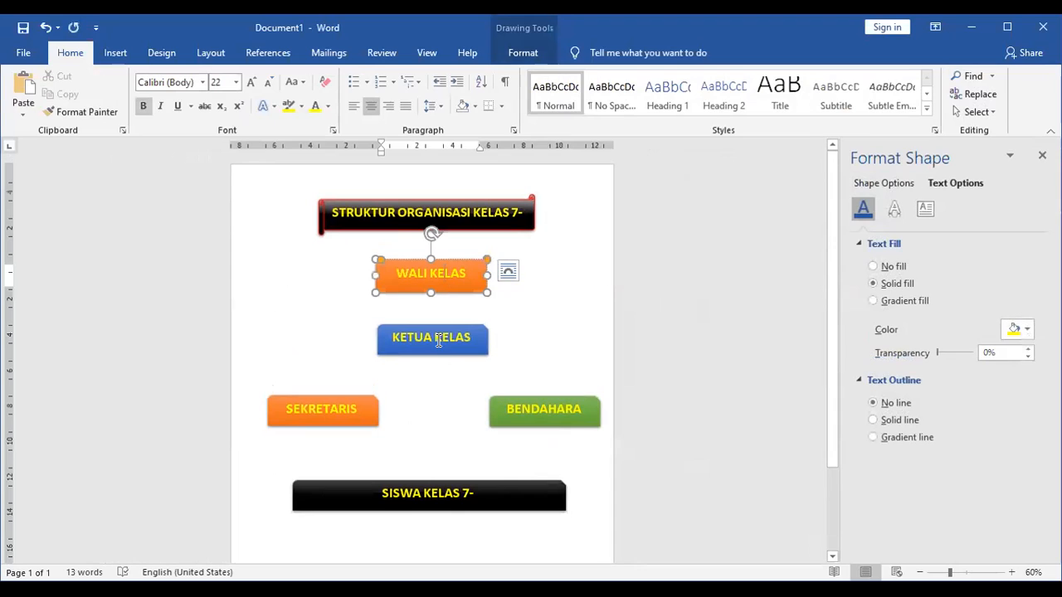
pyautogui.keyDown('shift'); pyautogui.click(438, 338); pyautogui.keyUp('shift')
pyautogui.keyDown('shift'); pyautogui.click(426, 491); pyautogui.keyUp('shift')
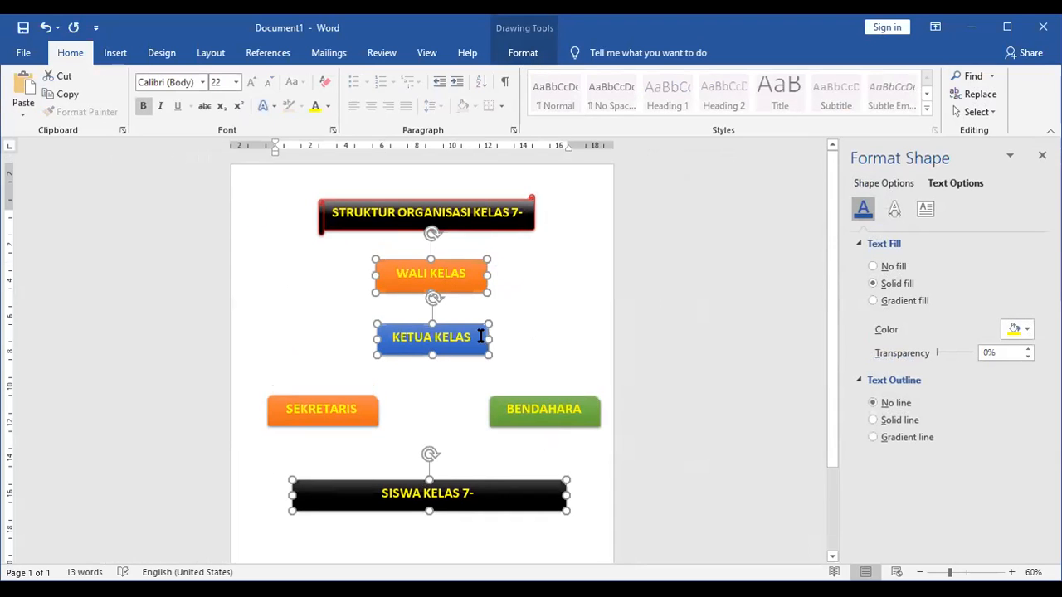
pyautogui.click(569, 327)
# Step: Shift the KETUA KELAS box slightly to the right and the SISWA KELAS 7- box to the left, off the chart's centre line
pyautogui.click(479, 333)
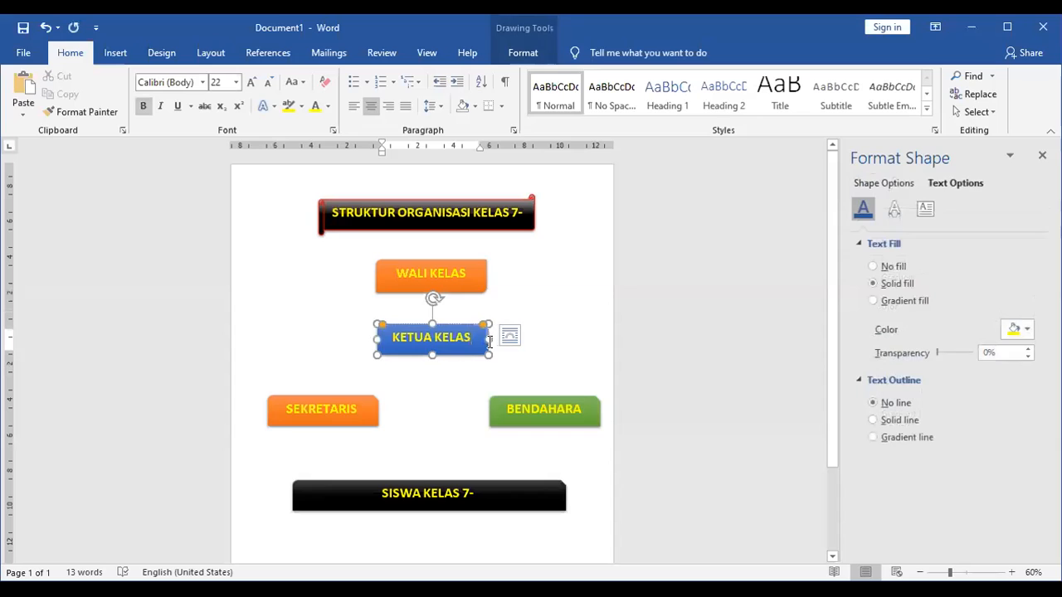
pyautogui.moveTo(489, 331); pyautogui.dragTo(514, 334)
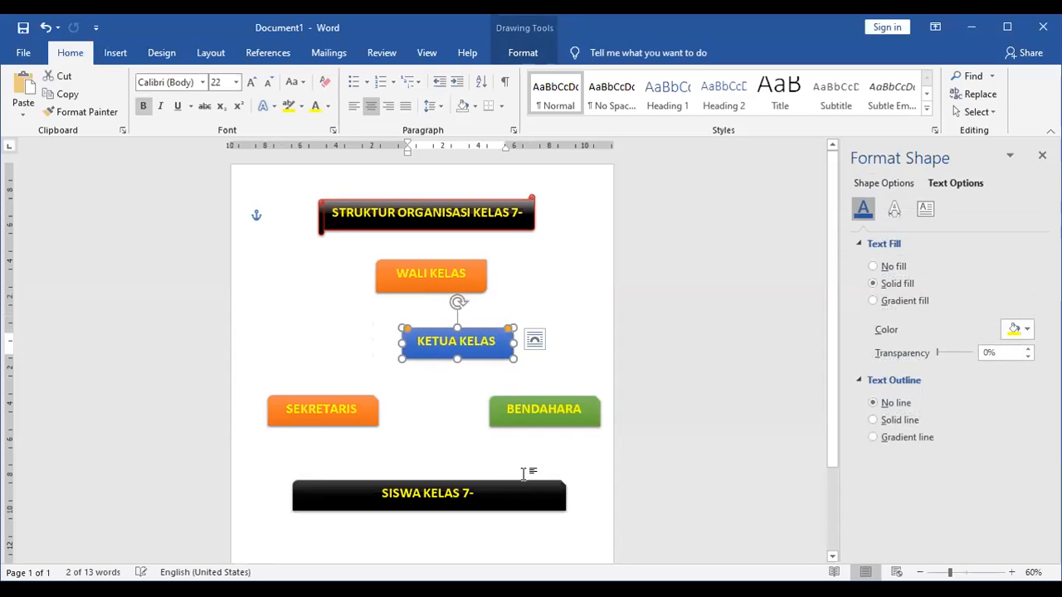
pyautogui.moveTo(525, 478); pyautogui.dragTo(482, 486)
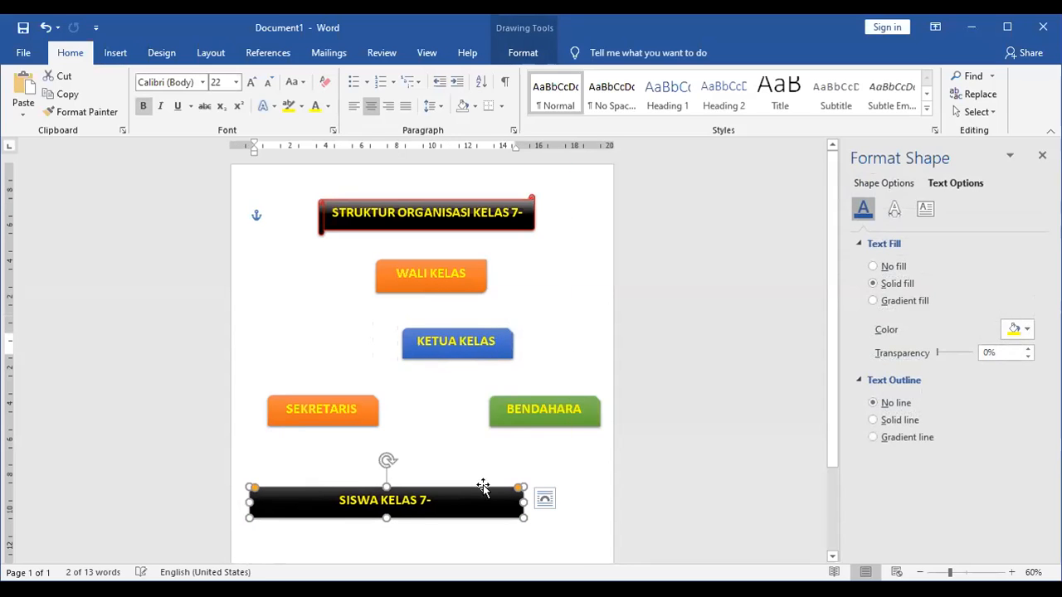
# Step: Centre-align the title banner, WALI KELAS, KETUA KELAS and SISWA KELAS 7- boxes with each other, and move them together slightly right
pyautogui.click(442, 216)
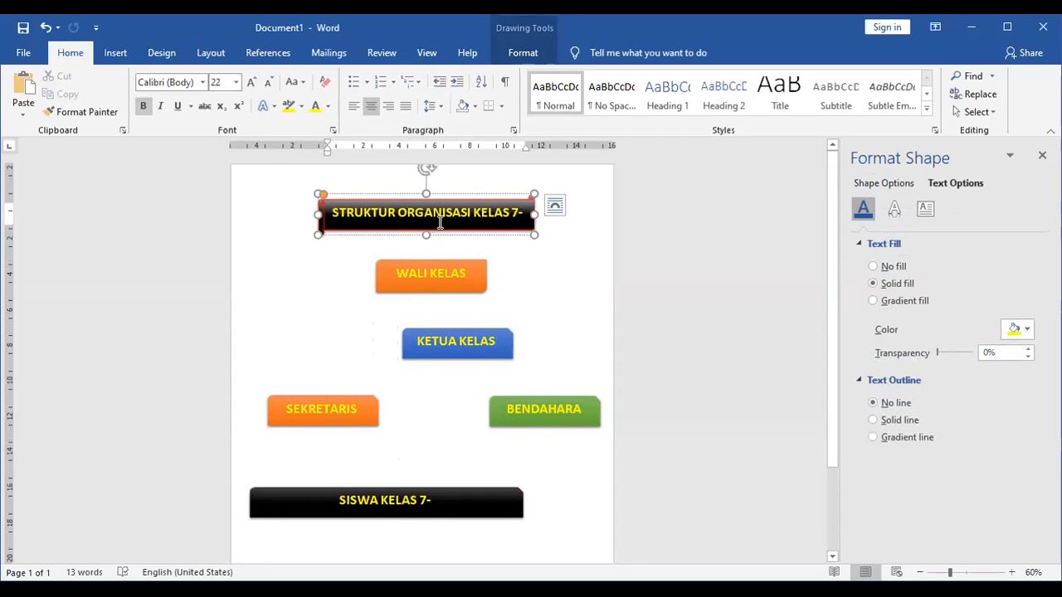
pyautogui.keyDown('shift'); pyautogui.click(439, 274); pyautogui.keyUp('shift')
pyautogui.keyDown('shift'); pyautogui.click(461, 342); pyautogui.keyUp('shift')
pyautogui.keyDown('shift'); pyautogui.click(454, 488); pyautogui.keyUp('shift')
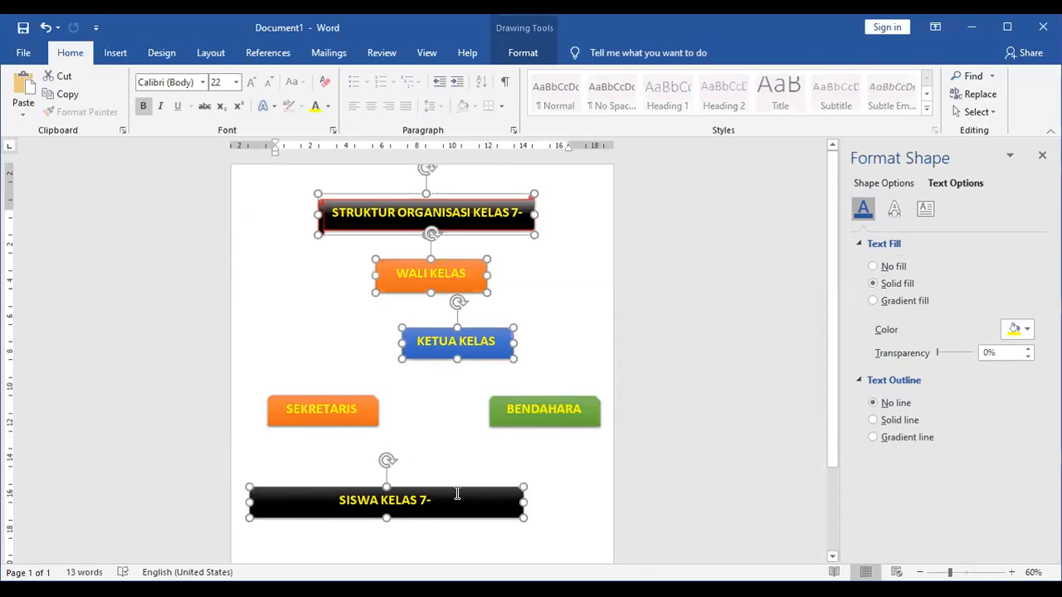
pyautogui.click(521, 52)
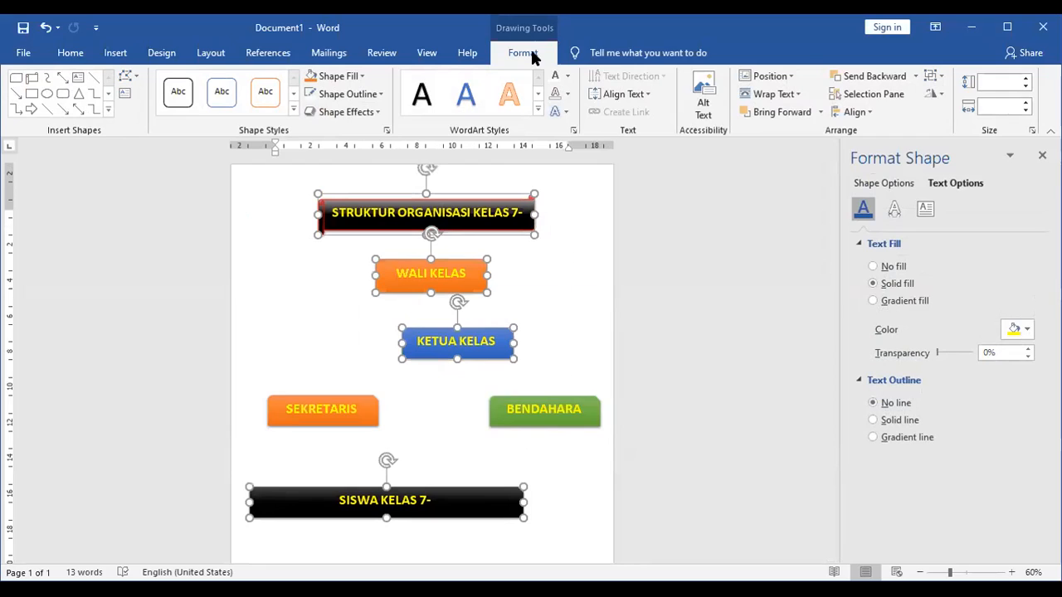
pyautogui.click(940, 98)
pyautogui.click(940, 97)
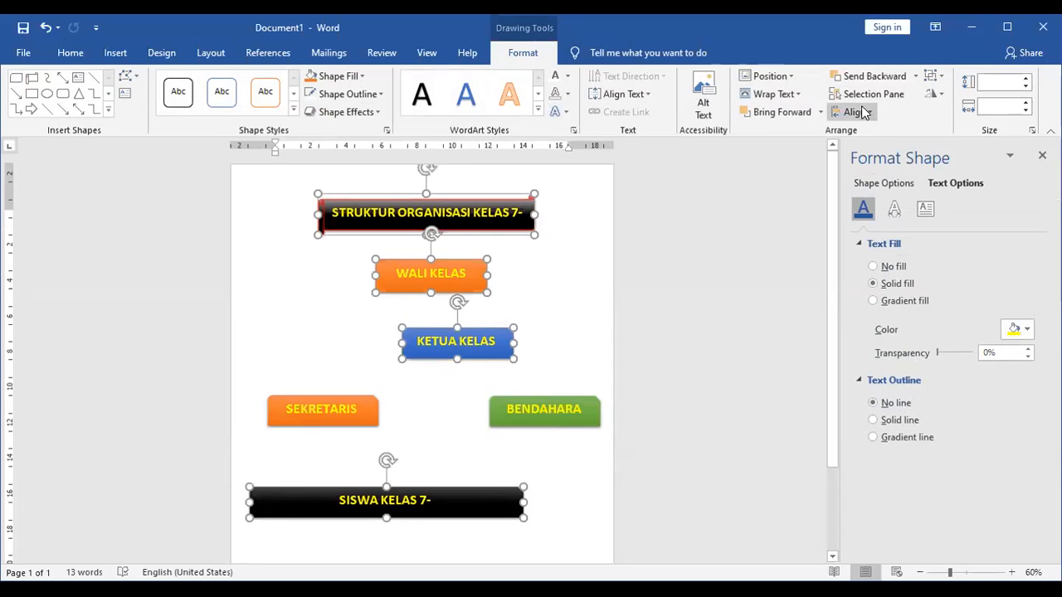
pyautogui.click(860, 113)
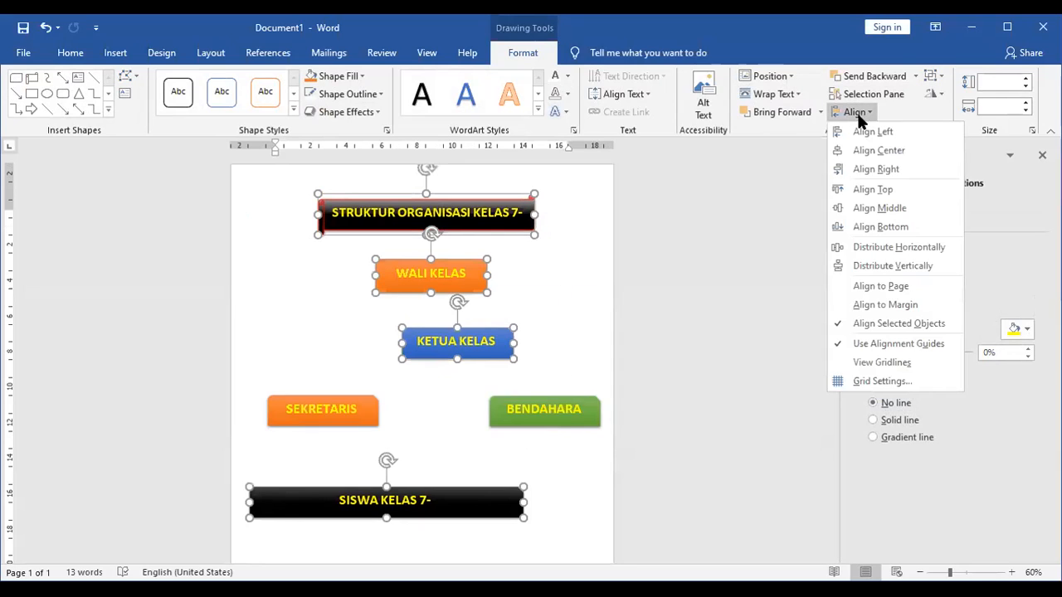
pyautogui.click(878, 150)
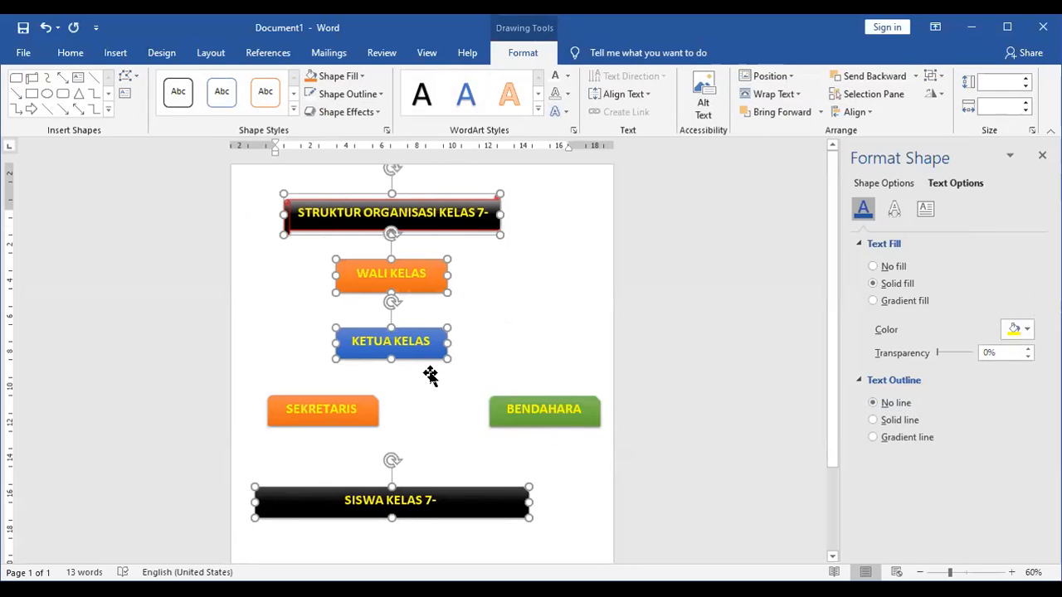
pyautogui.moveTo(521, 491); pyautogui.dragTo(561, 486)
pyautogui.click(667, 354)
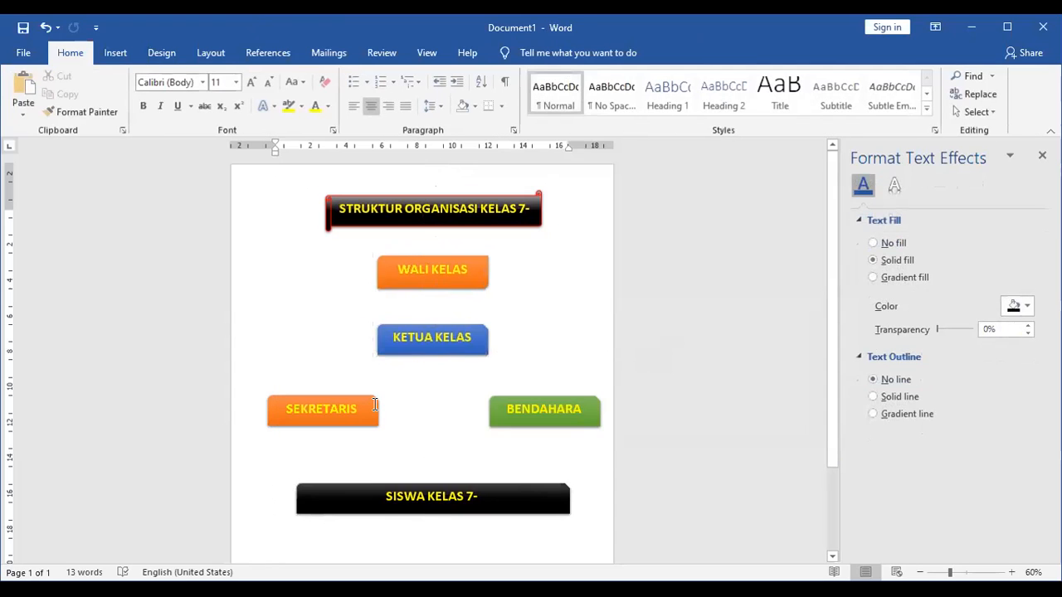
# Step: Shift the BENDAHARA box slightly lower and align it with the SEKRETARIS box using Align Top
pyautogui.click(375, 404)
pyautogui.keyDown('shift'); pyautogui.click(559, 422); pyautogui.keyUp('shift')
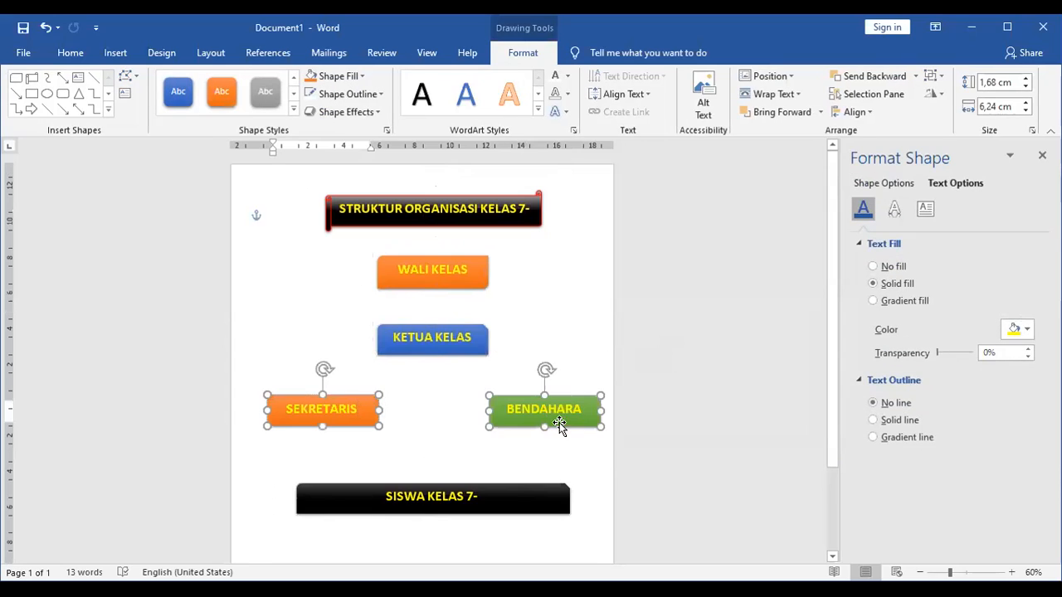
pyautogui.click(856, 112)
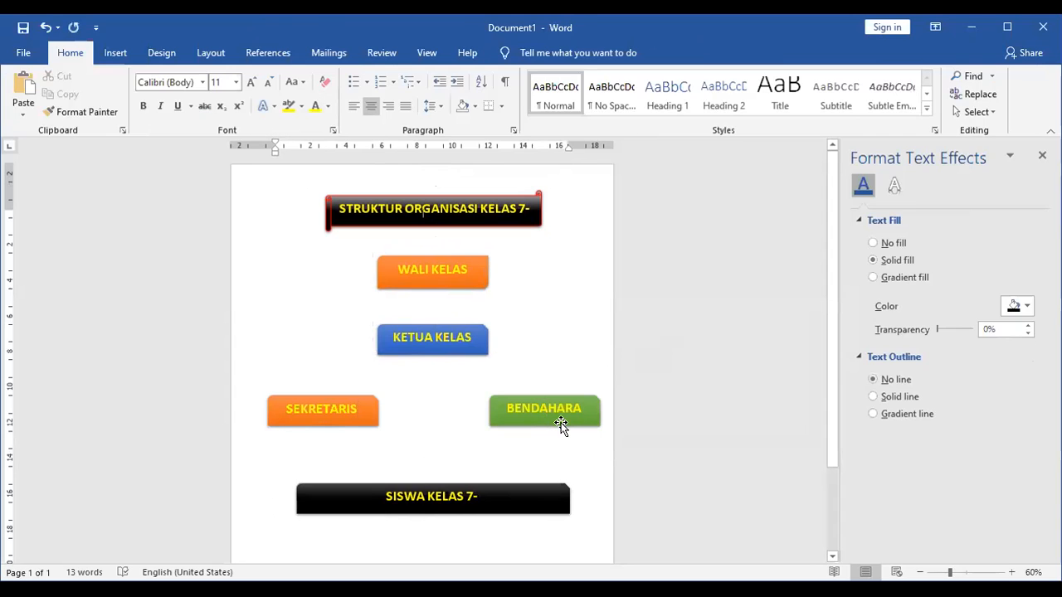
pyautogui.moveTo(562, 427); pyautogui.dragTo(566, 453)
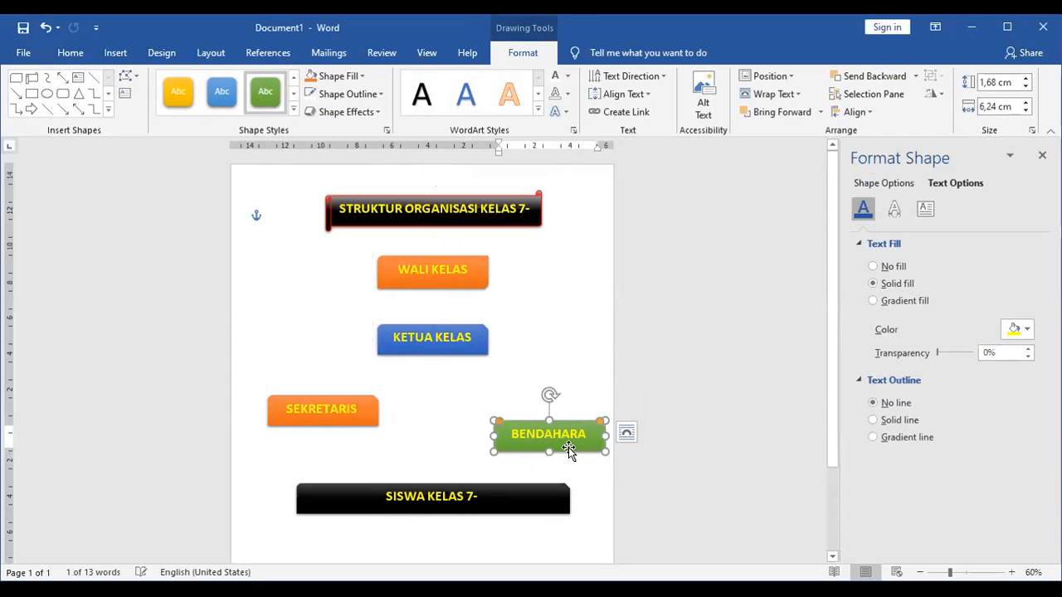
pyautogui.keyDown('shift'); pyautogui.click(339, 402); pyautogui.keyUp('shift')
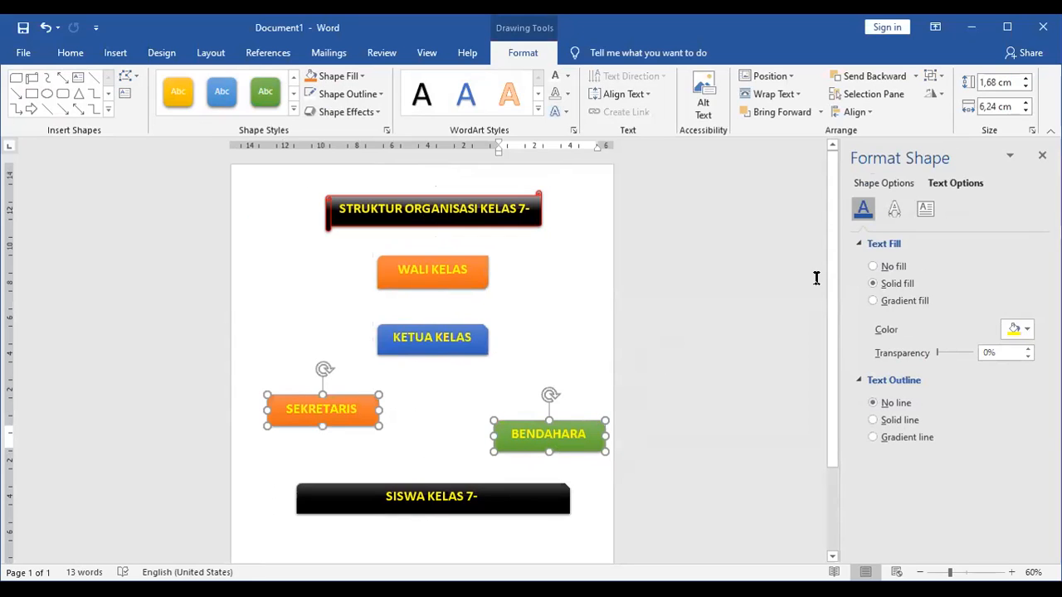
pyautogui.click(855, 112)
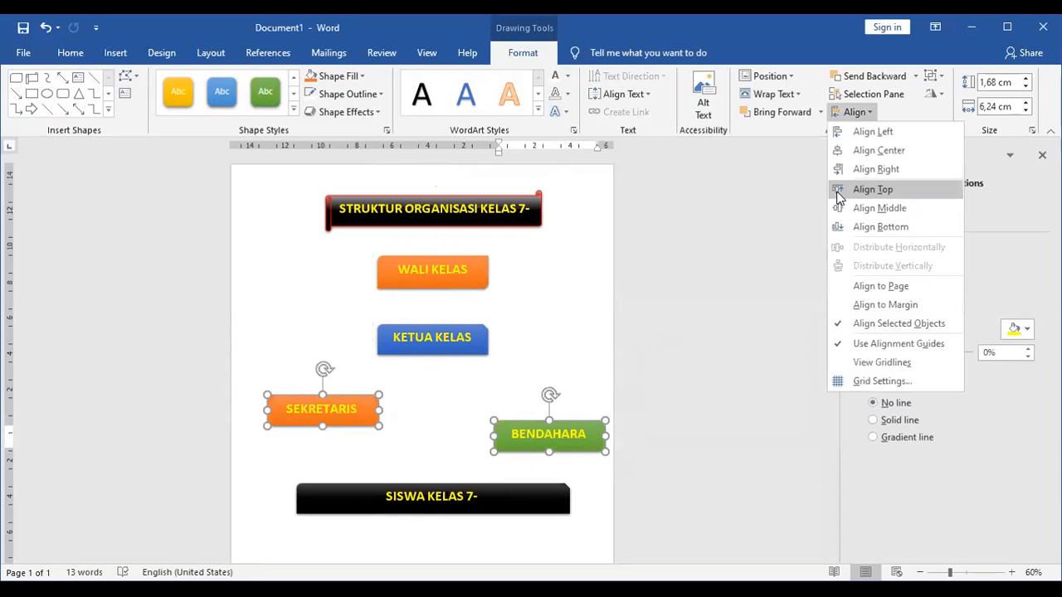
pyautogui.click(840, 195)
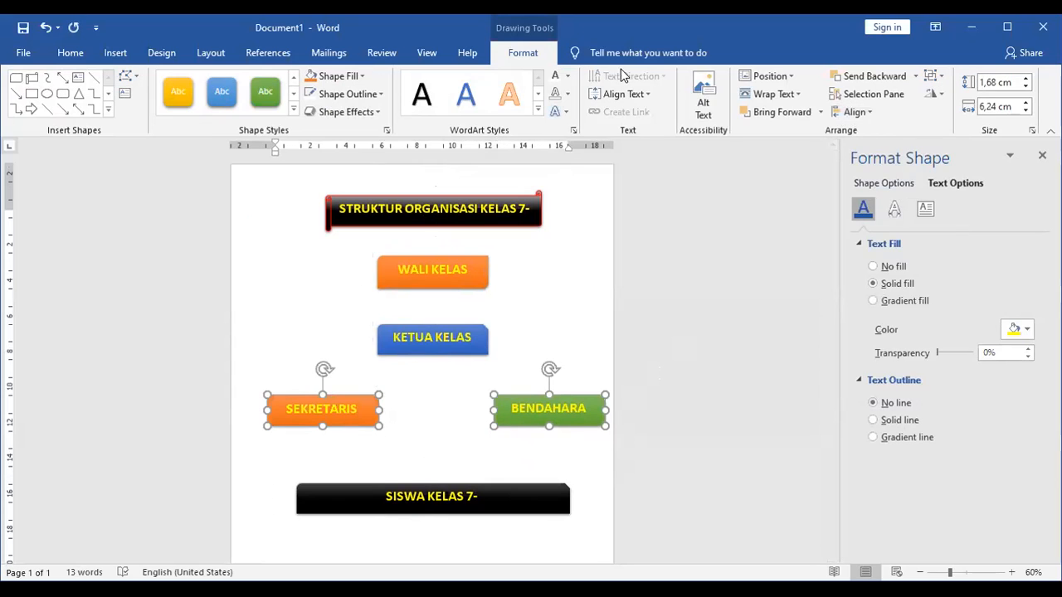
# Step: Group the SEKRETARIS and BENDAHARA boxes into one object and deselect it
pyautogui.click(927, 77)
pyautogui.click(944, 94)
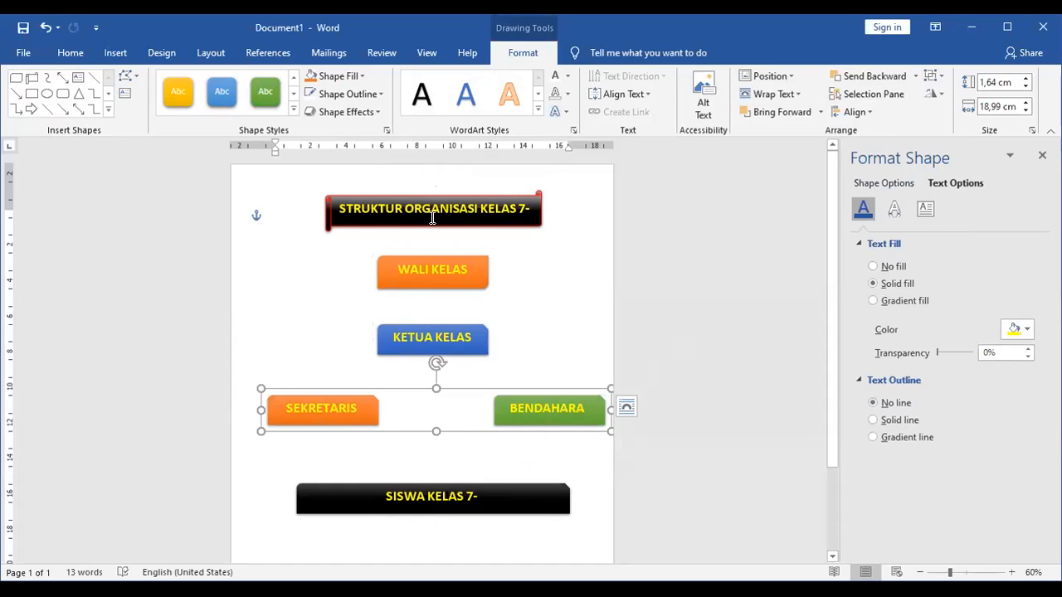
pyautogui.click(425, 218)
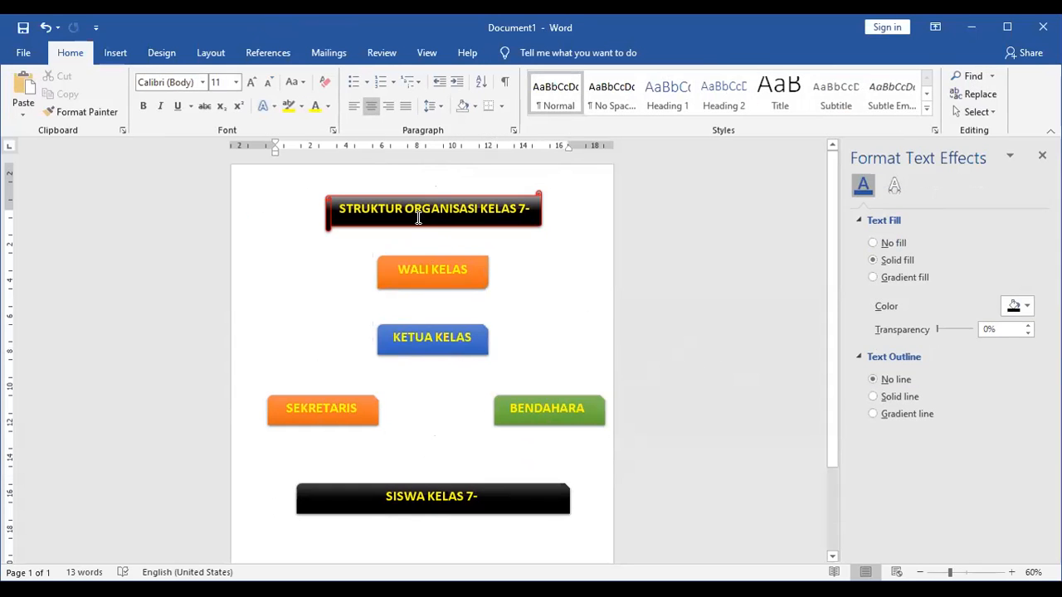
# Step: Apply Align Center to the title banner, WALI KELAS, KETUA KELAS, the SEKRETARIS–BENDAHARA group and the SISWA KELAS 7- box
pyautogui.keyDown('shift'); pyautogui.click(419, 218); pyautogui.keyUp('shift')
pyautogui.keyDown('shift'); pyautogui.click(432, 272); pyautogui.keyUp('shift')
pyautogui.keyDown('shift'); pyautogui.click(417, 336); pyautogui.keyUp('shift')
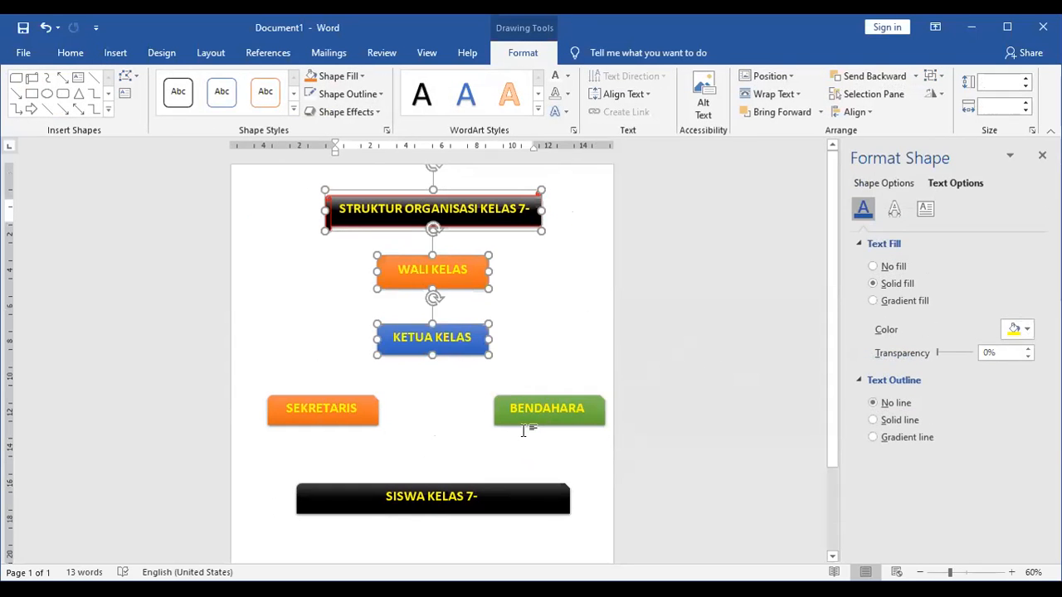
pyautogui.keyDown('shift'); pyautogui.click(520, 429); pyautogui.keyUp('shift')
pyautogui.keyDown('shift'); pyautogui.click(470, 496); pyautogui.keyUp('shift')
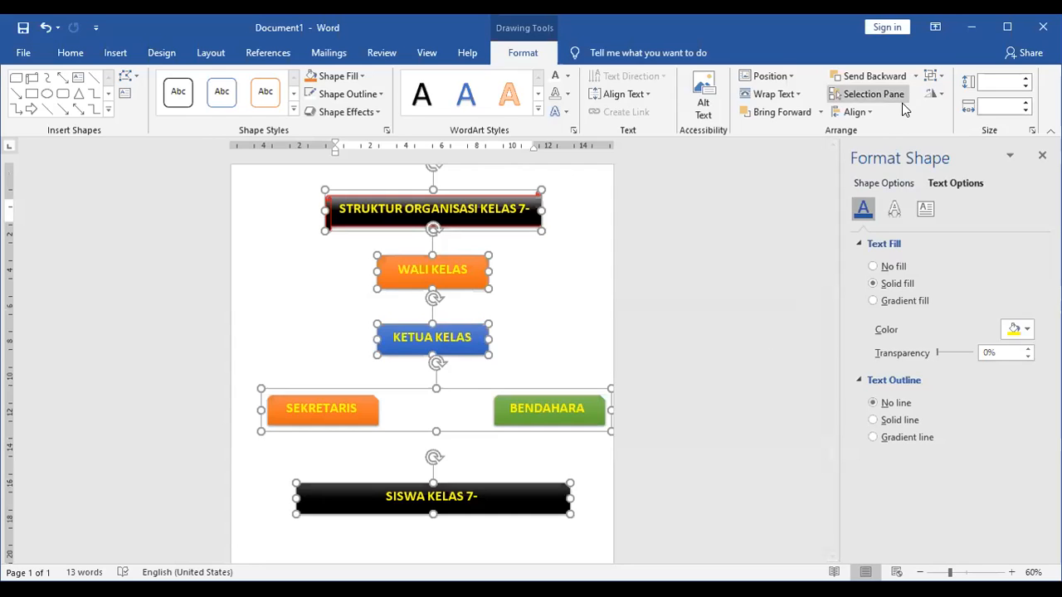
pyautogui.click(854, 112)
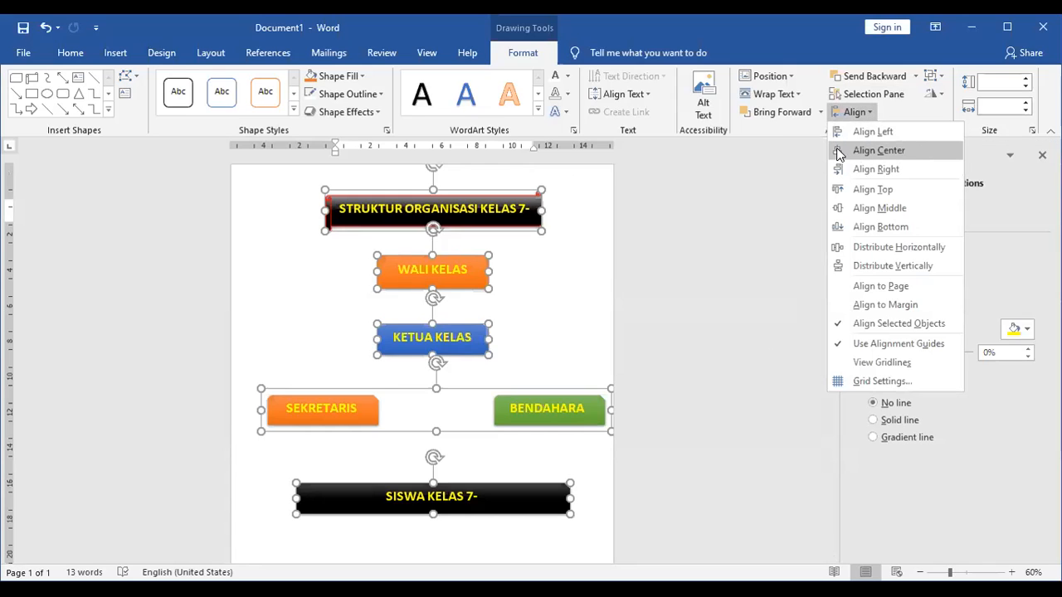
pyautogui.click(908, 151)
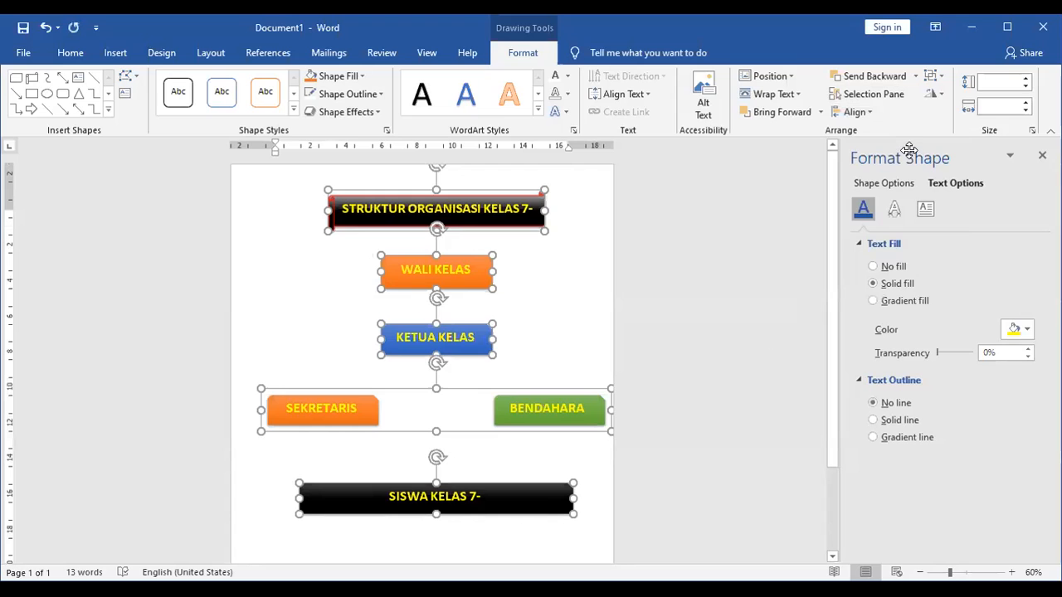
pyautogui.click(639, 362)
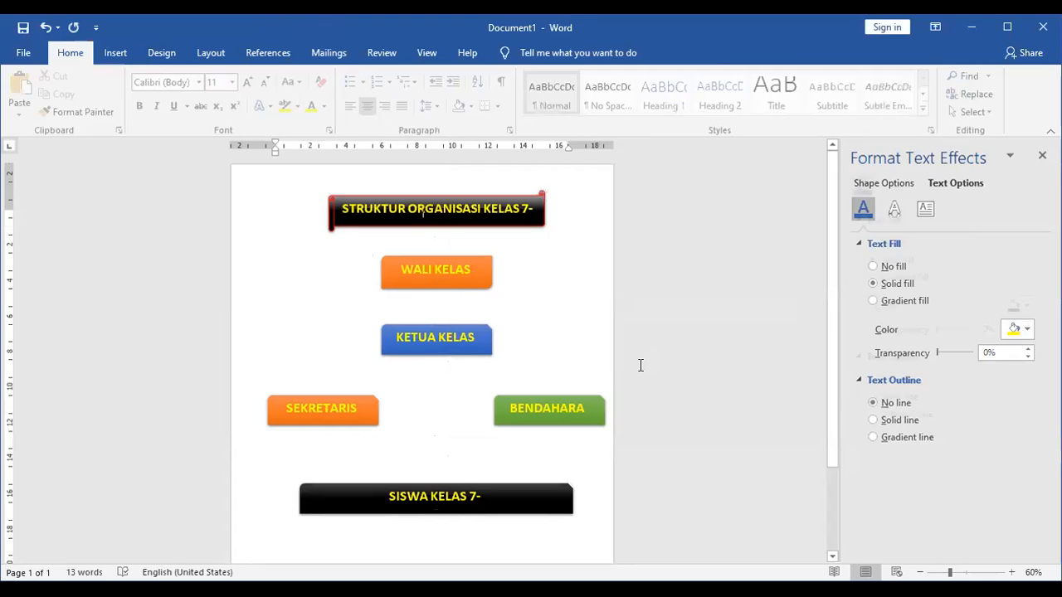
# Step: Move the SEKRETARIS–BENDAHARA group up until its boxes sit on either side of the KETUA KELAS box
pyautogui.click(604, 406)
pyautogui.press('Up')
pyautogui.press('Up')
pyautogui.press('Up')
pyautogui.press('Up')
pyautogui.press('Up')
pyautogui.press('Up')
pyautogui.press('Up')
pyautogui.press('Up')
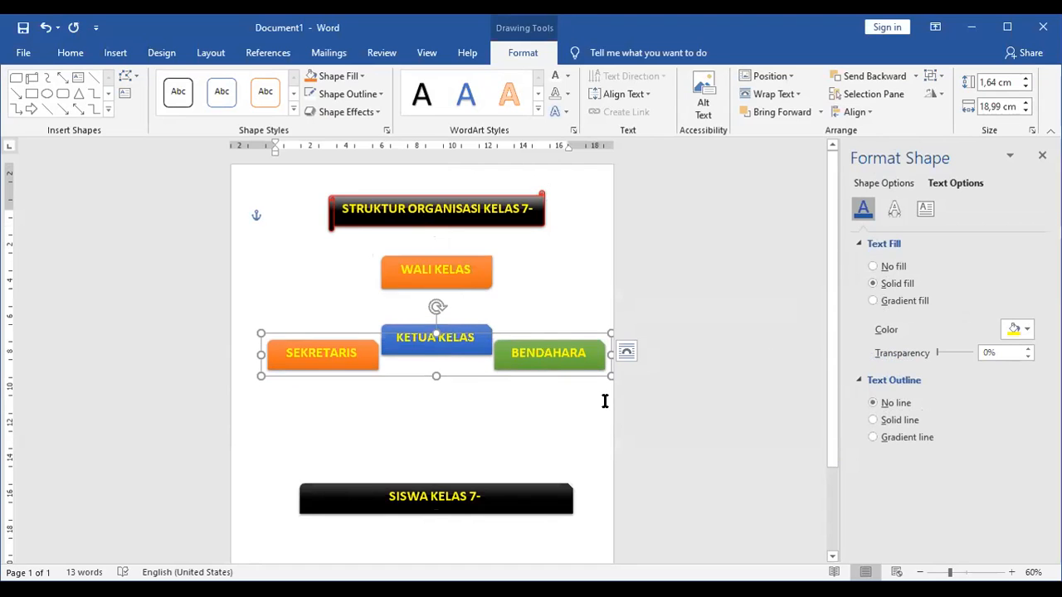
pyautogui.click(655, 395)
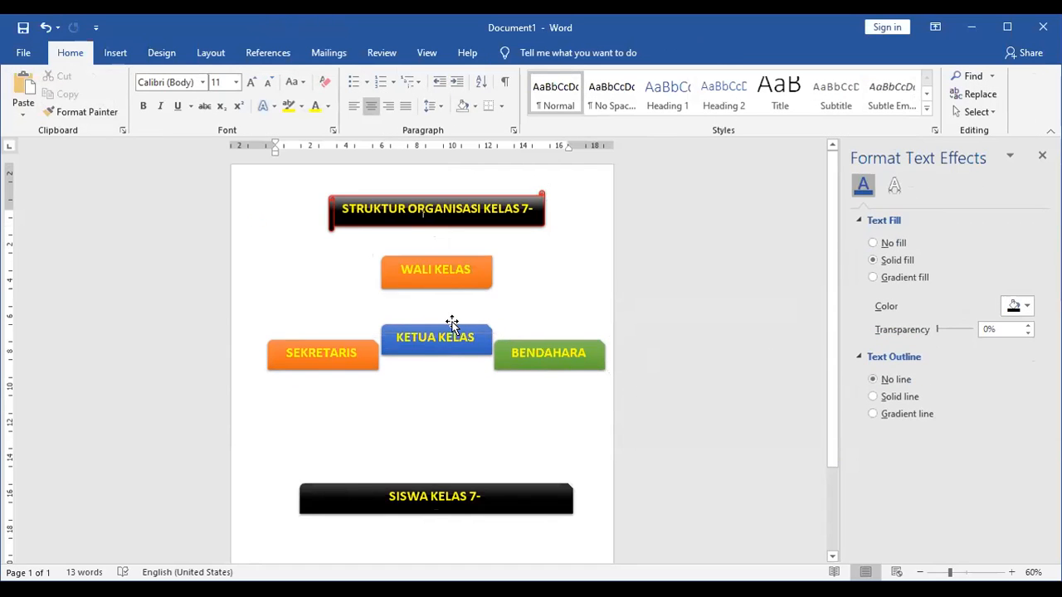
# Step: Distribute the banner, WALI KELAS, KETUA KELAS, the SEKRETARIS–BENDAHARA group and SISWA KELAS 7- vertically, and group them all into one object
pyautogui.click(452, 323)
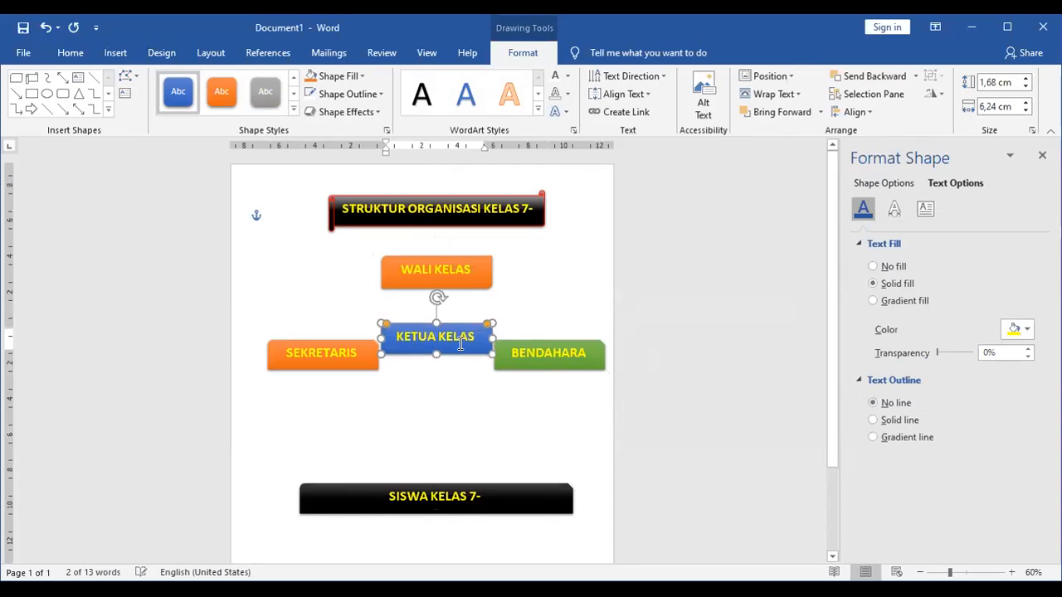
pyautogui.click(463, 206)
pyautogui.keyDown('shift'); pyautogui.click(433, 274); pyautogui.keyUp('shift')
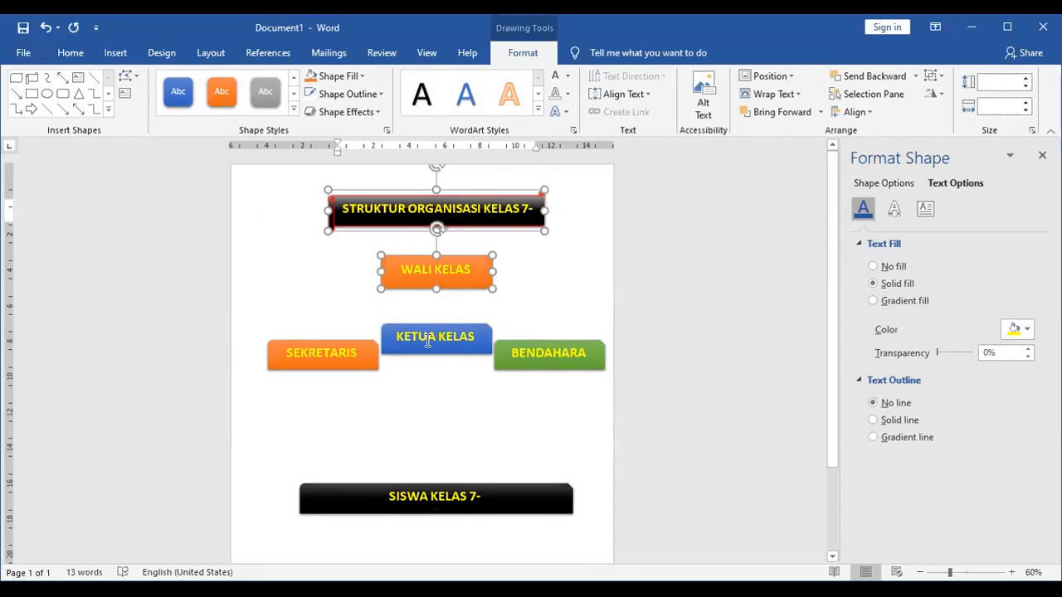
pyautogui.keyDown('shift'); pyautogui.click(555, 356); pyautogui.keyUp('shift')
pyautogui.keyDown('shift'); pyautogui.click(495, 495); pyautogui.keyUp('shift')
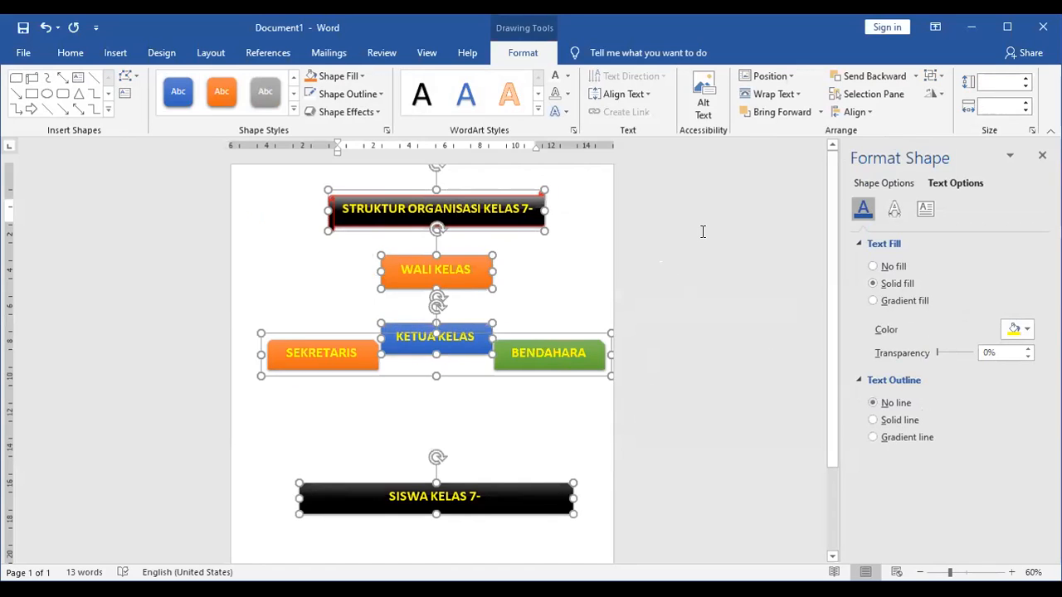
pyautogui.click(853, 111)
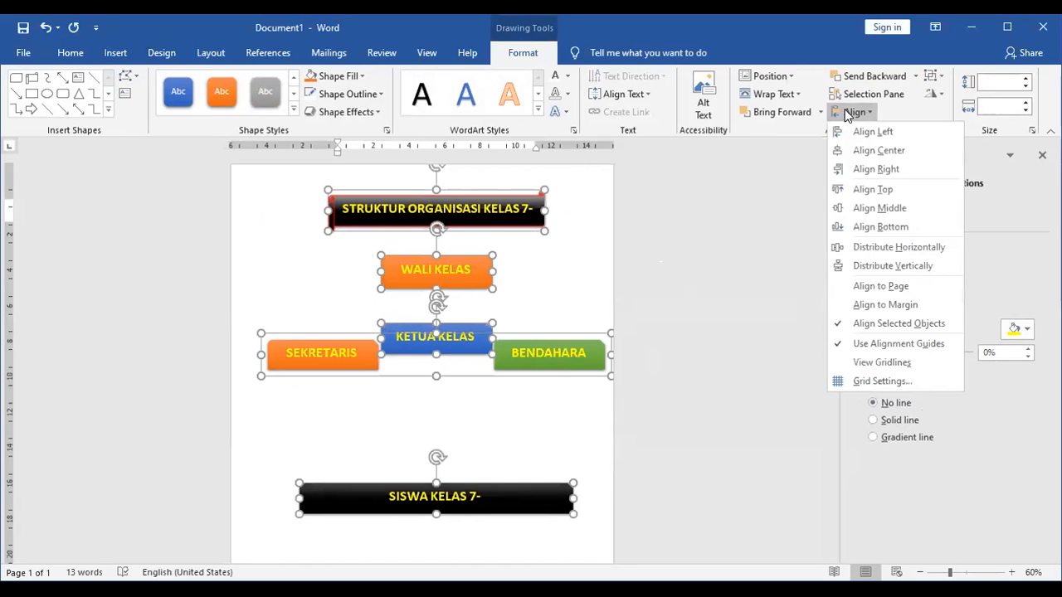
pyautogui.click(876, 266)
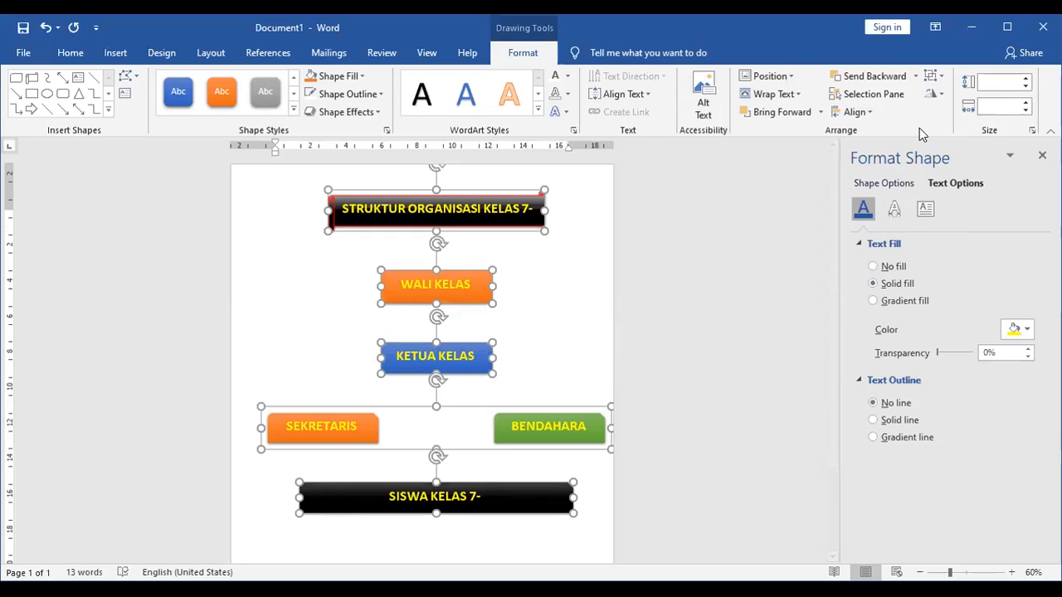
pyautogui.click(931, 77)
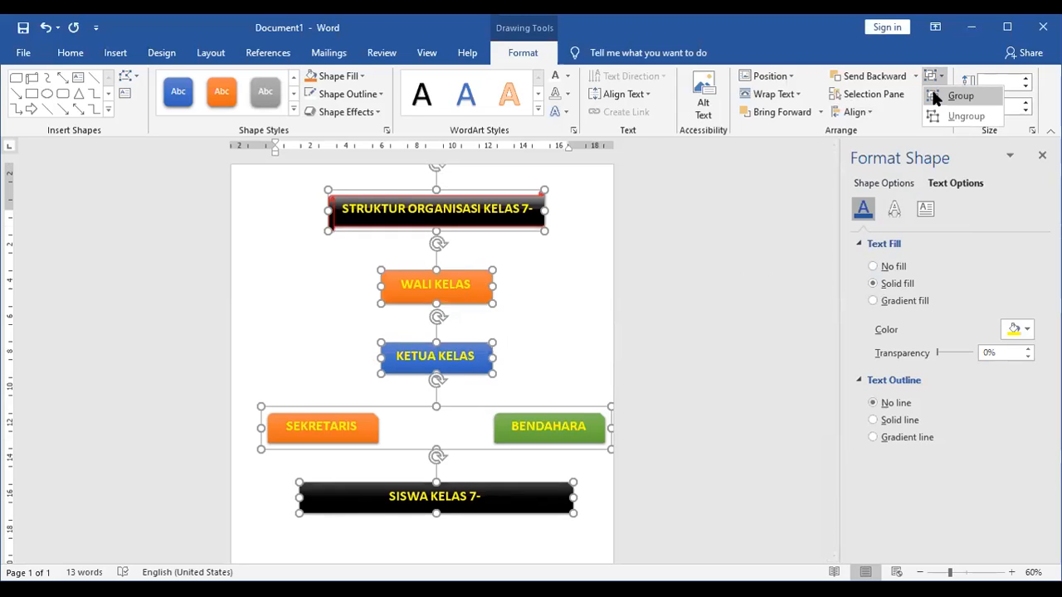
pyautogui.click(938, 95)
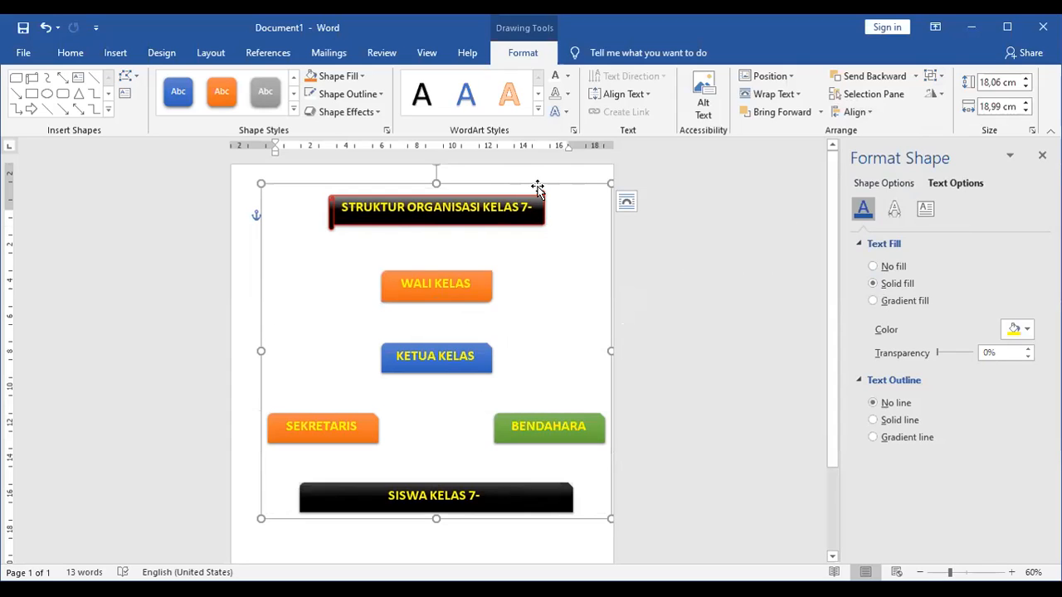
# Step: Move the grouped chart left and slightly down so it is centred across the page, and deselect it
pyautogui.press('Left')
pyautogui.press('Left')
pyautogui.press('Left')
pyautogui.press('Left')
pyautogui.press('Left')
pyautogui.press('Left')
pyautogui.press('Left')
pyautogui.press('Left')
pyautogui.press('Left')
pyautogui.press('Left')
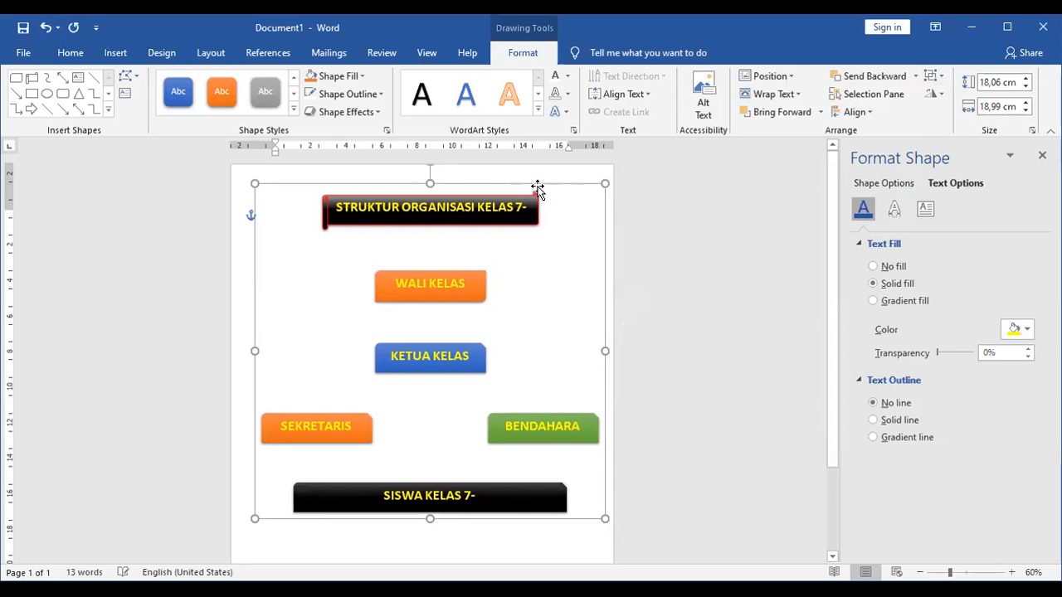
pyautogui.press('Down')
pyautogui.press('Down')
pyautogui.press('Down')
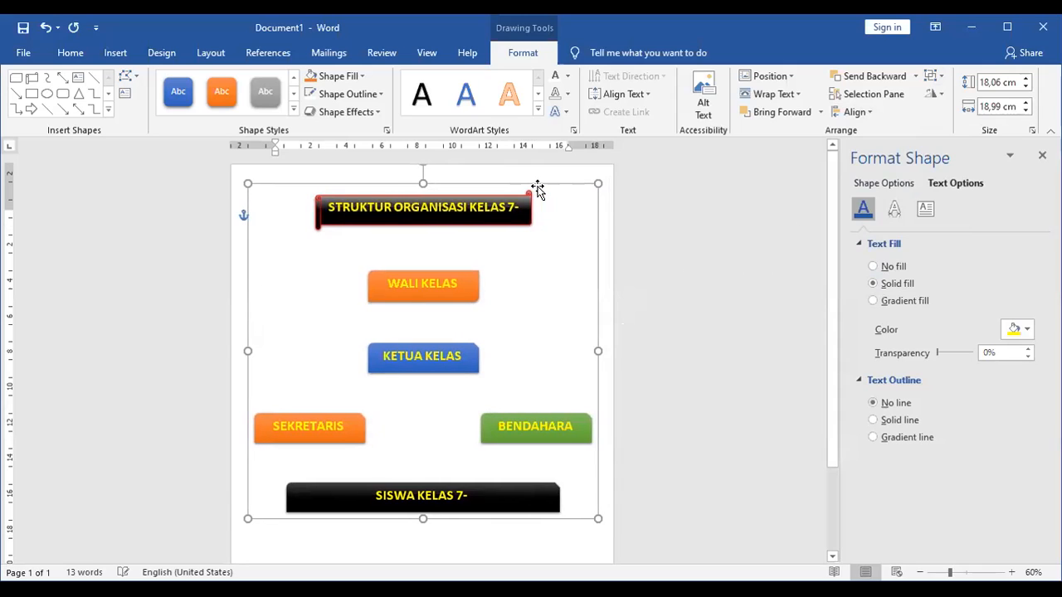
pyautogui.press('Down')
pyautogui.press('Down')
pyautogui.press('Down')
pyautogui.press('Down')
pyautogui.press('Down')
pyautogui.press('Down')
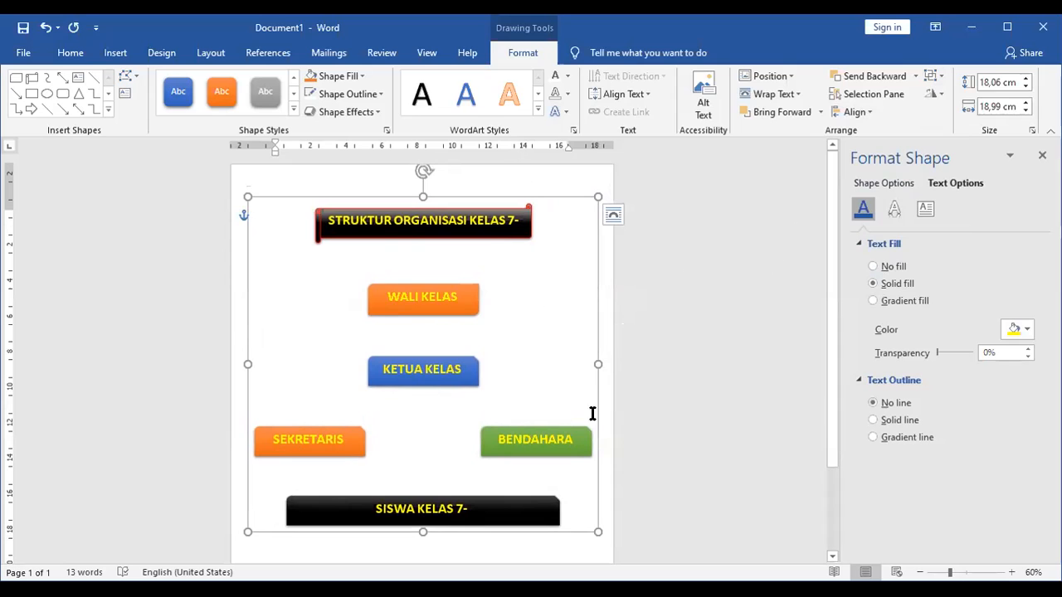
pyautogui.click(615, 358)
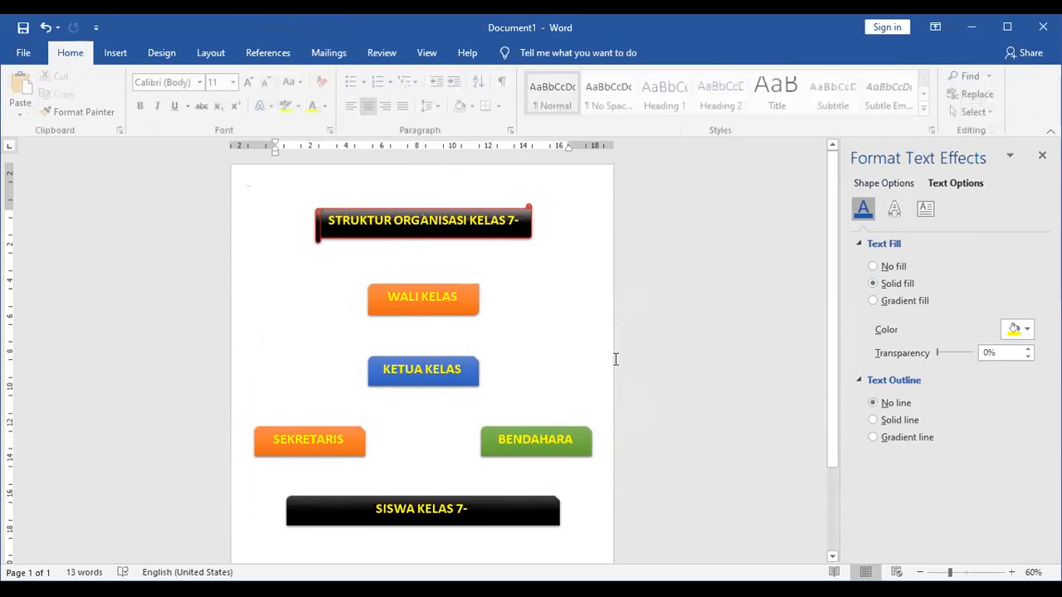
pyautogui.click(120, 55)
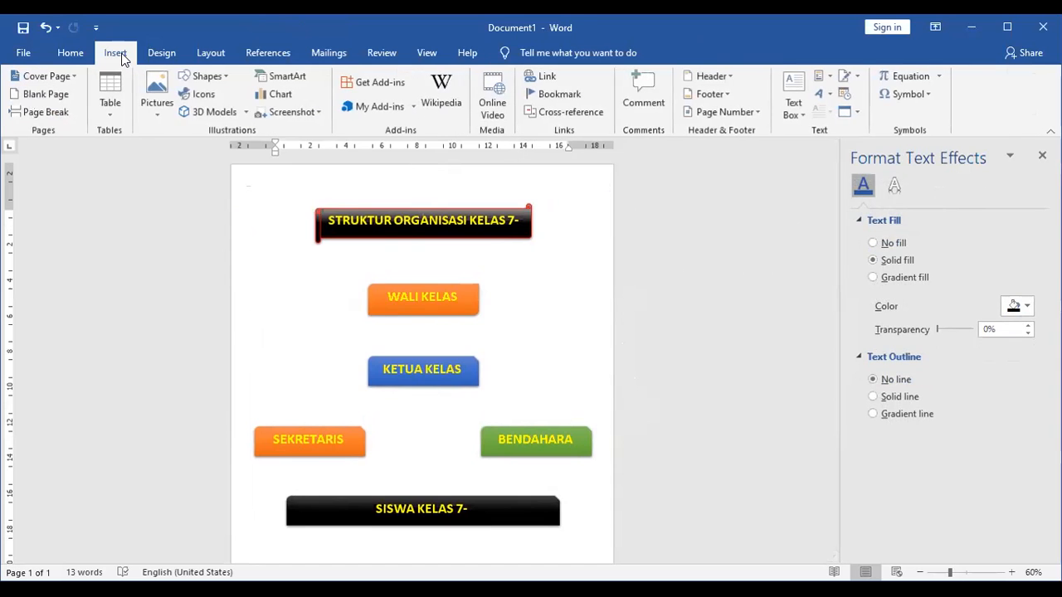
pyautogui.click(201, 77)
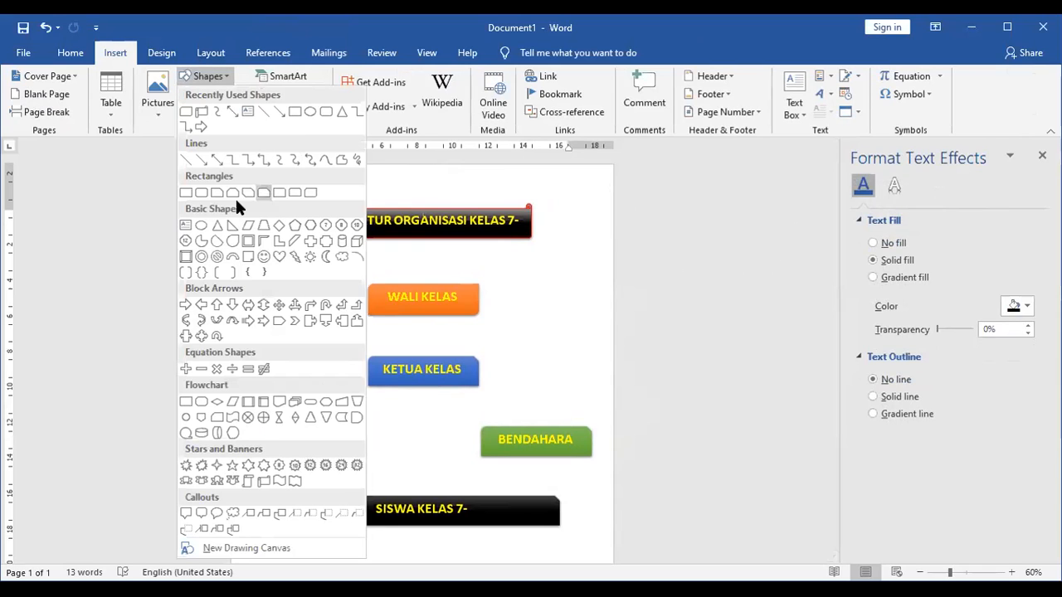
pyautogui.click(185, 159)
pyautogui.moveTo(423, 222); pyautogui.dragTo(469, 268)
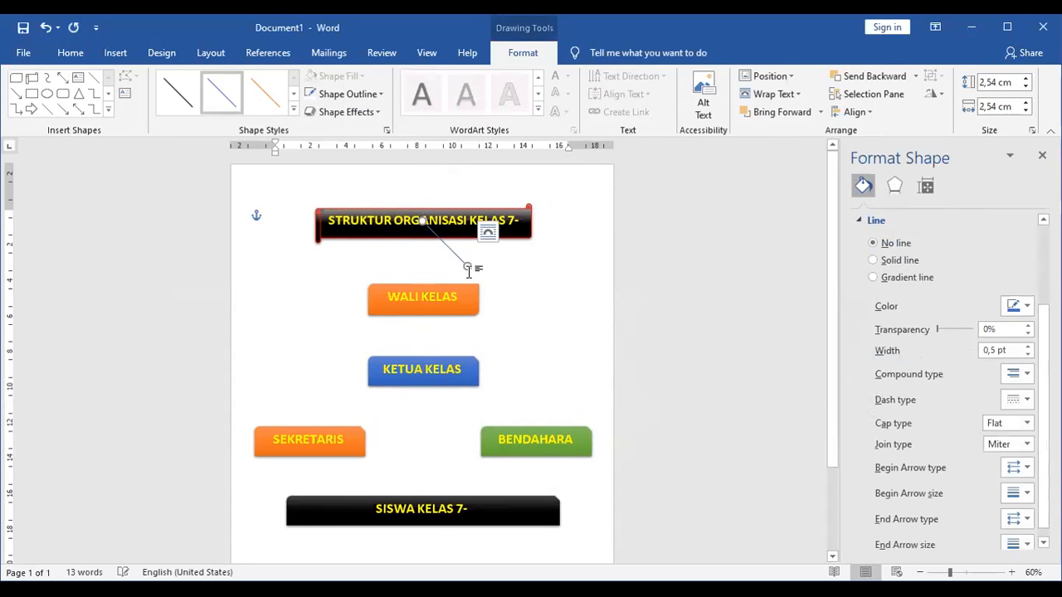
pyautogui.press('Delete')
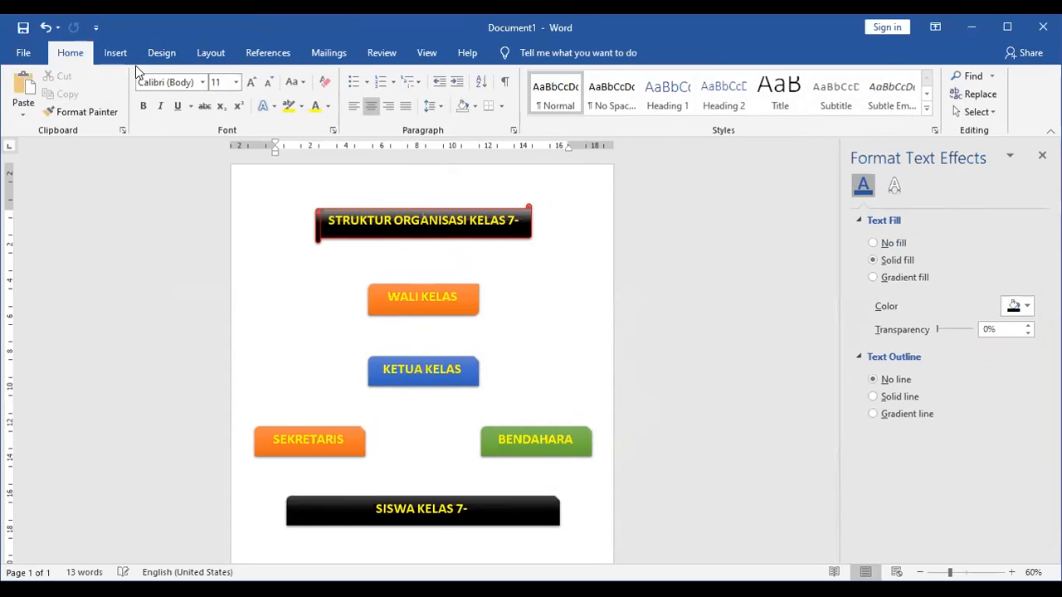
# Step: Draw a Freeform line about 16.3 cm tall from the title banner straight down through the centre boxes to the SISWA KELAS 7- box
pyautogui.click(116, 56)
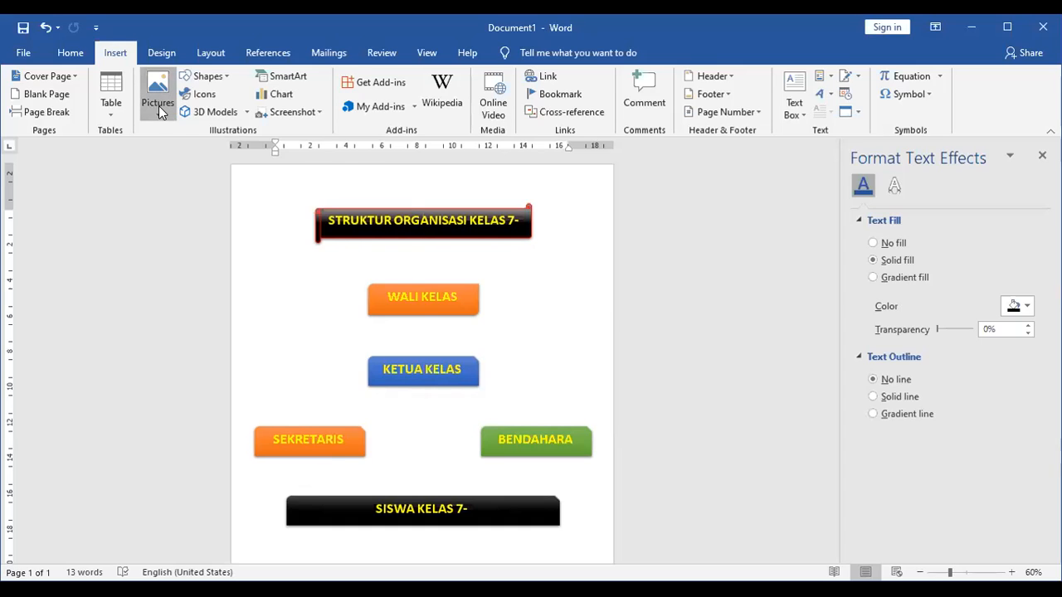
pyautogui.click(205, 75)
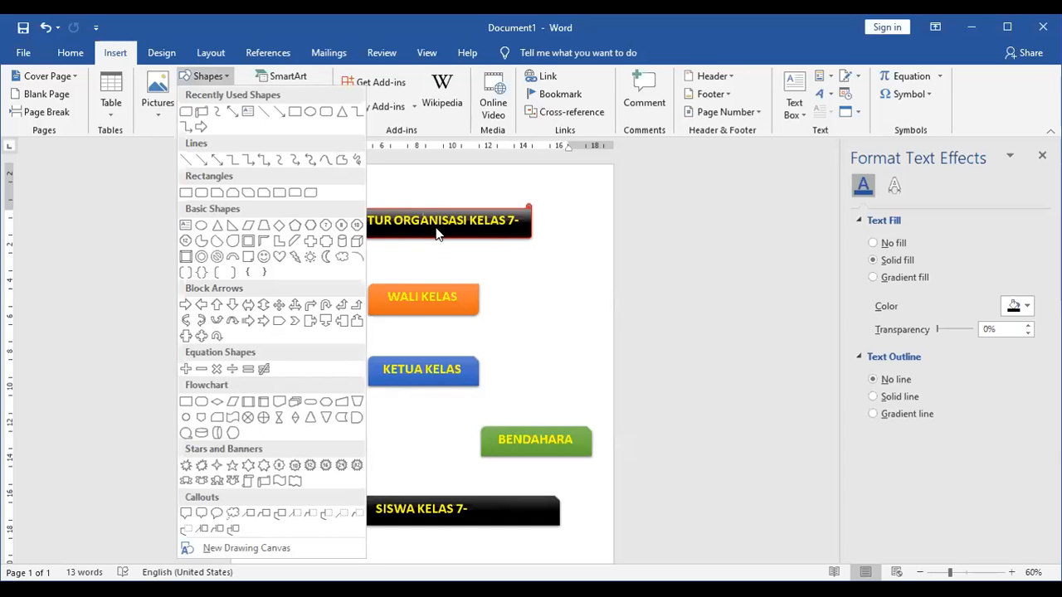
pyautogui.click(355, 160)
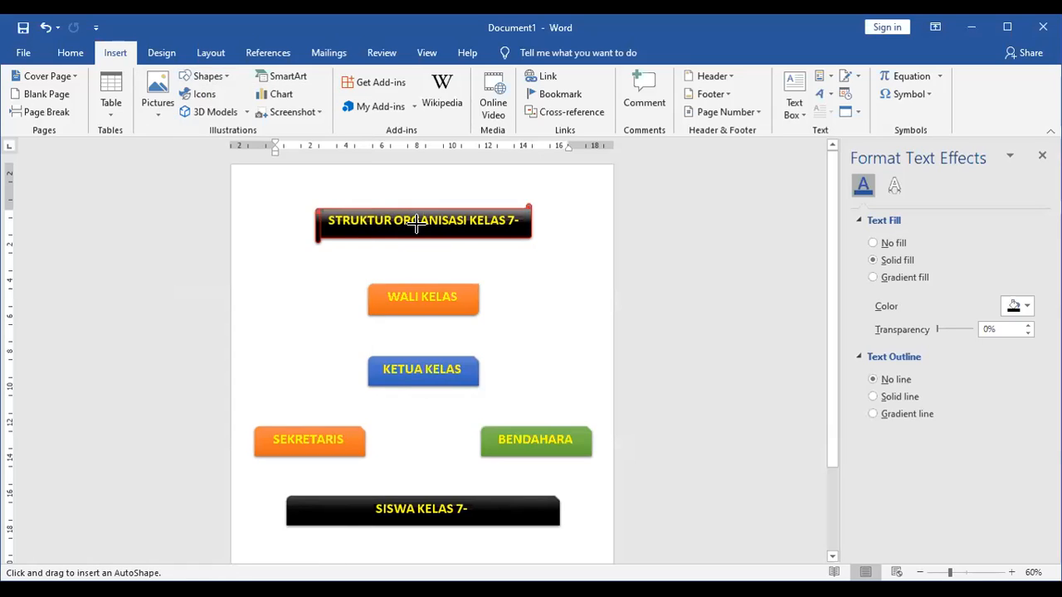
pyautogui.click(420, 220)
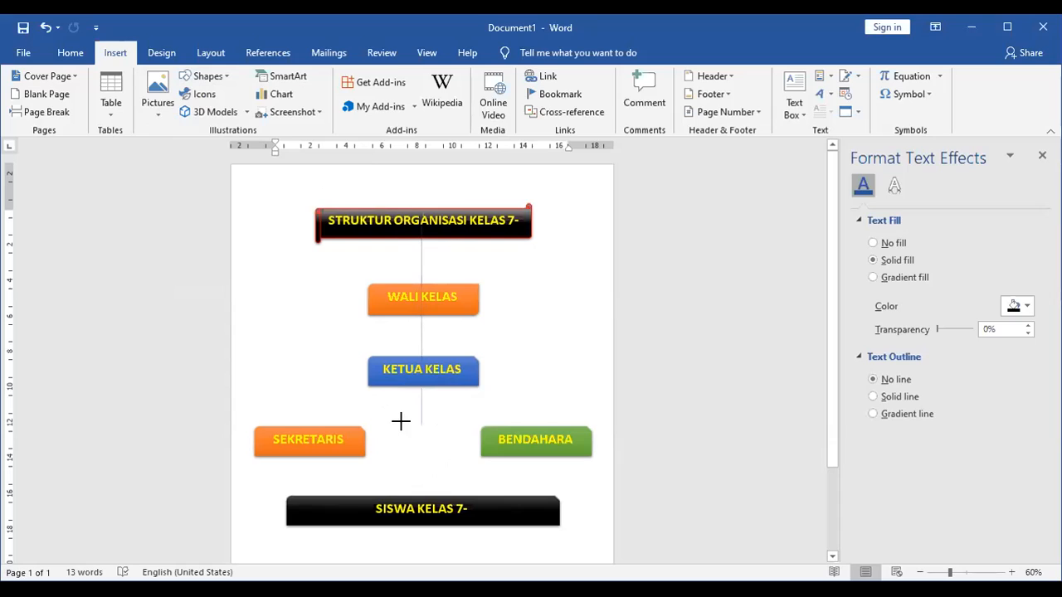
pyautogui.click(423, 514)
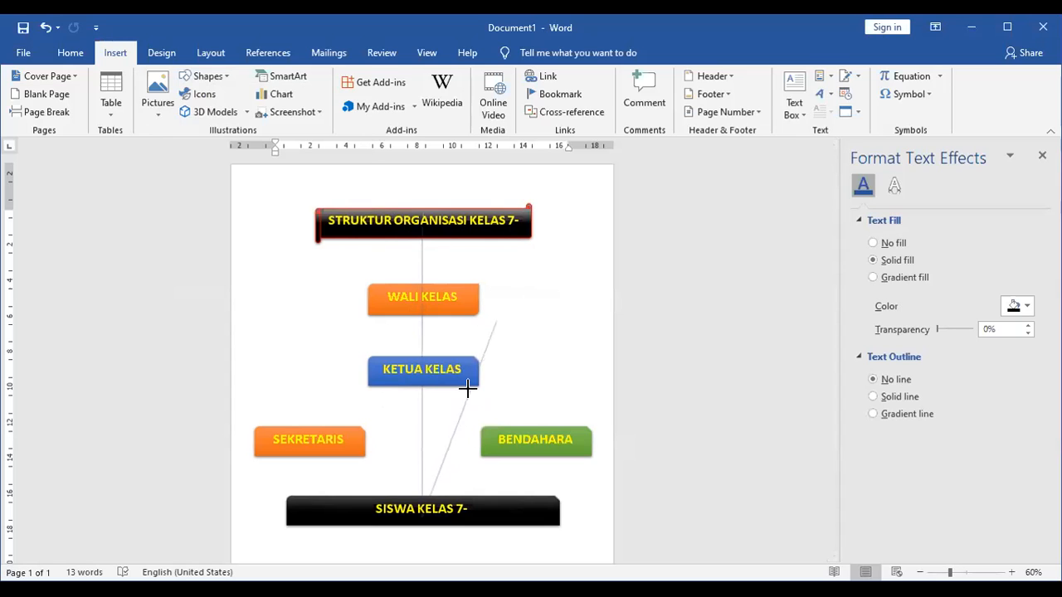
pyautogui.doubleClick(494, 503)
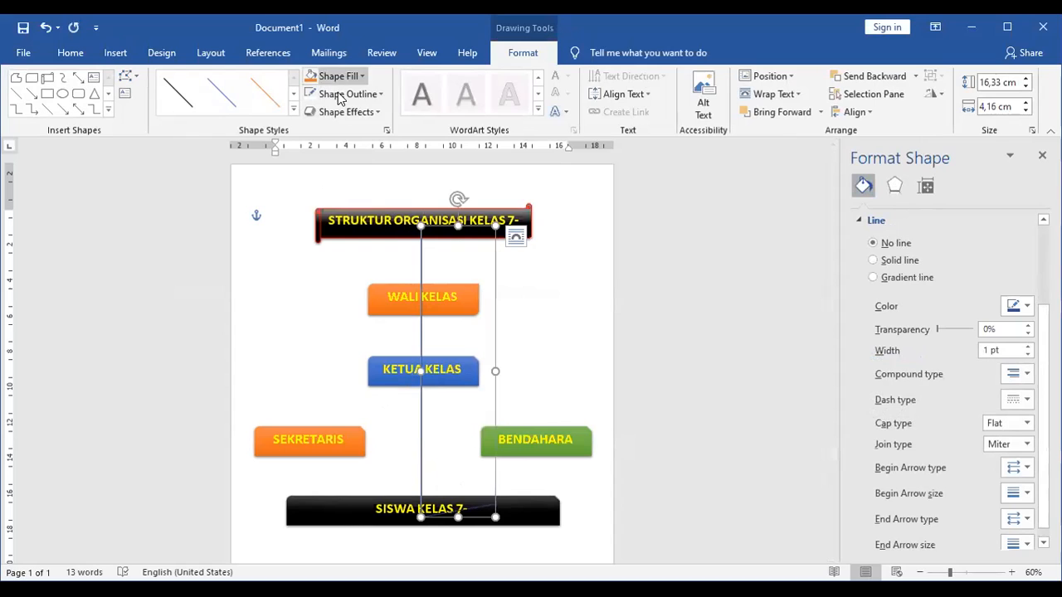
# Step: Set the vertical line's outline to 4½ pt weight and red, and deselect it
pyautogui.click(338, 96)
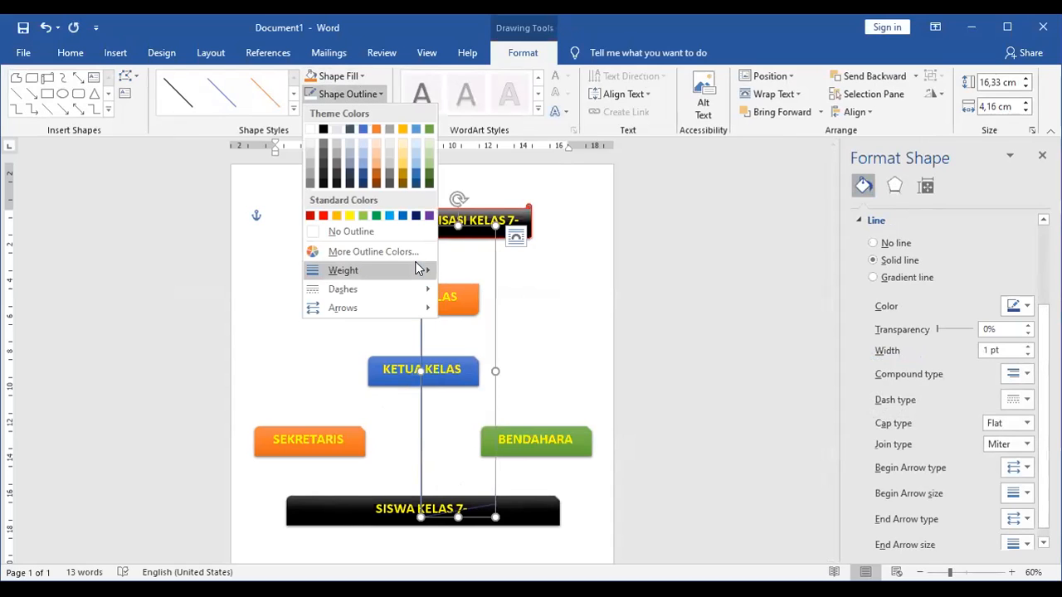
pyautogui.moveTo(419, 269)
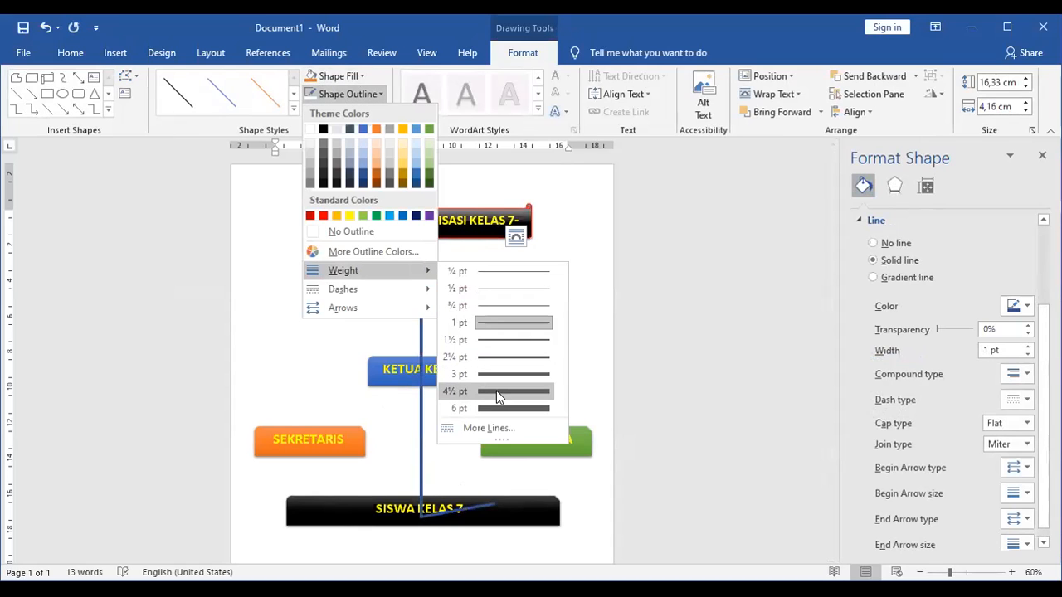
pyautogui.click(496, 391)
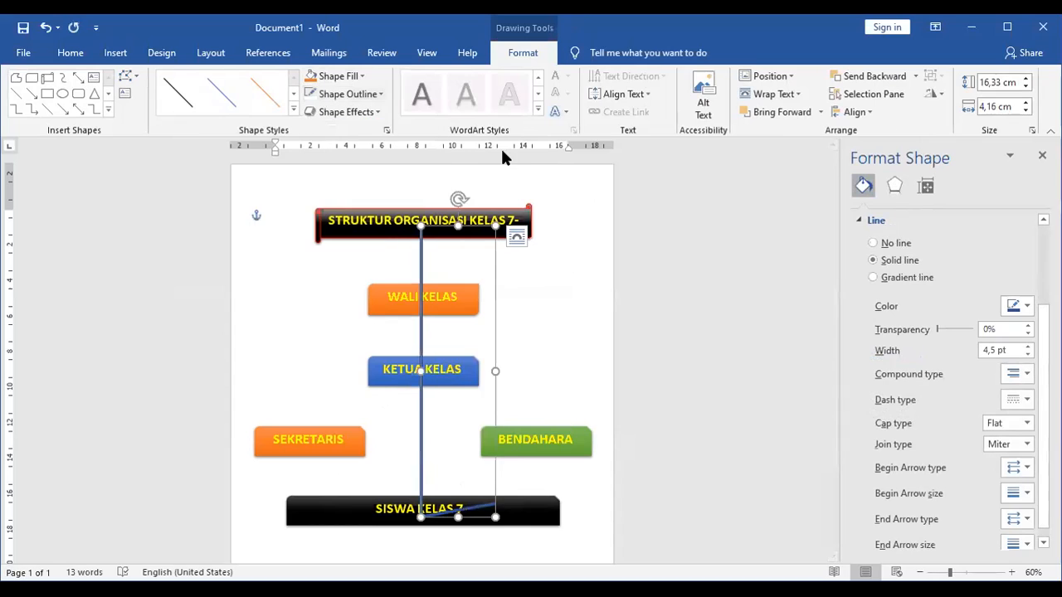
pyautogui.click(341, 96)
pyautogui.click(322, 217)
pyautogui.click(705, 381)
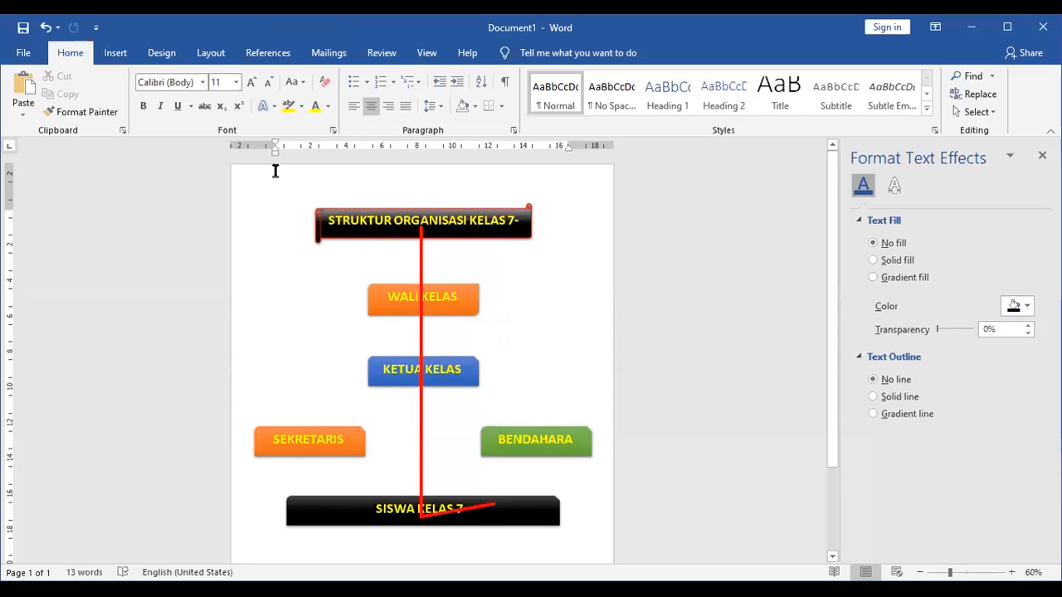
# Step: Draw a Freeform bracket about 13.2 cm wide and 1.9 cm high, running from SEKRETARIS up, across below KETUA KELAS, and down to BENDAHARA
pyautogui.click(103, 53)
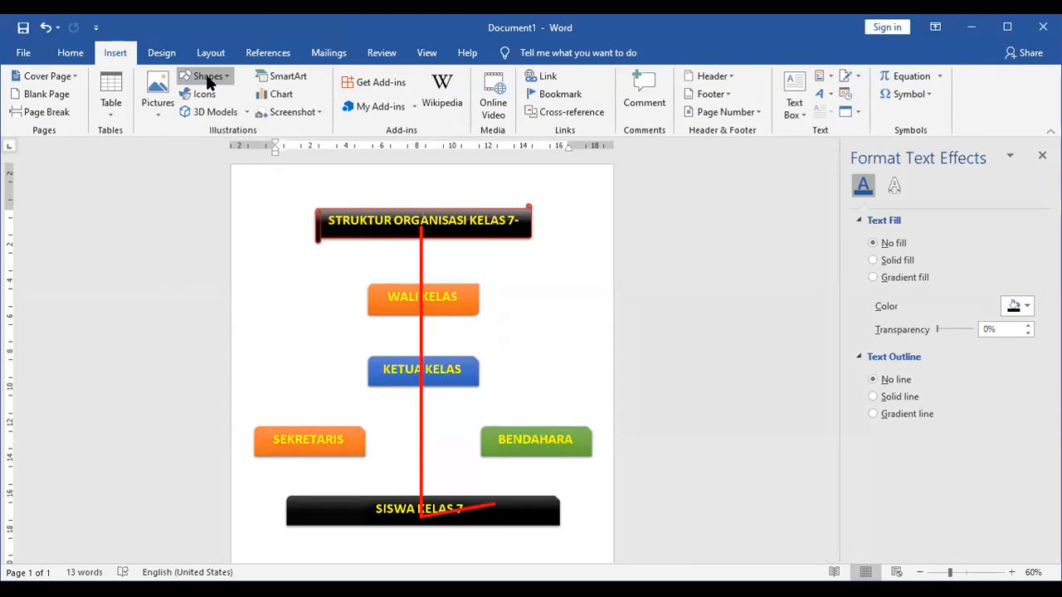
pyautogui.click(207, 77)
pyautogui.click(341, 159)
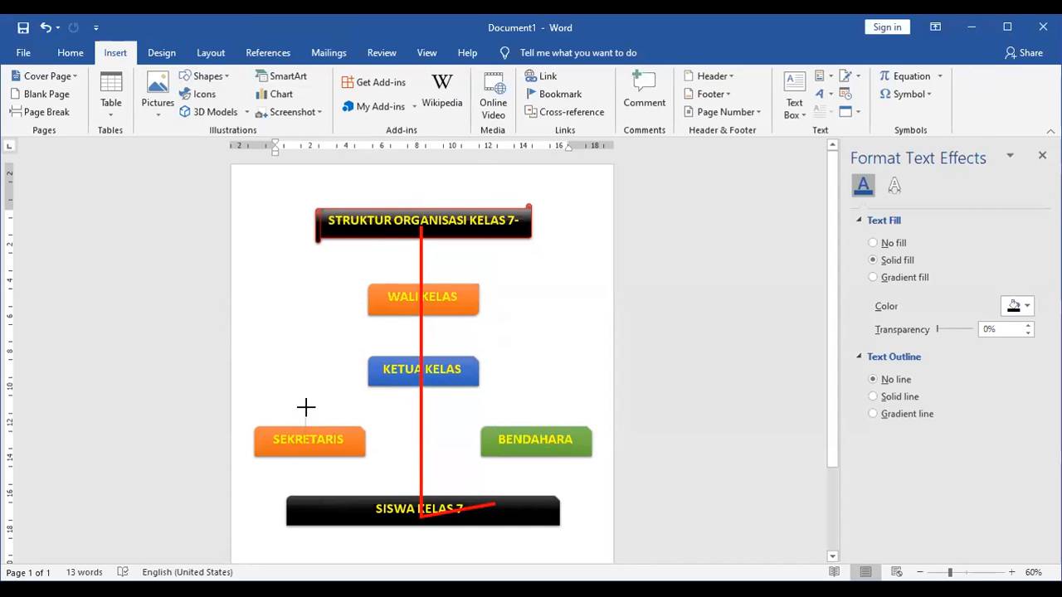
pyautogui.moveTo(346, 410)
pyautogui.mouseDown()
pyautogui.moveTo(547, 401)
pyautogui.moveTo(541, 442)
pyautogui.mouseUp()
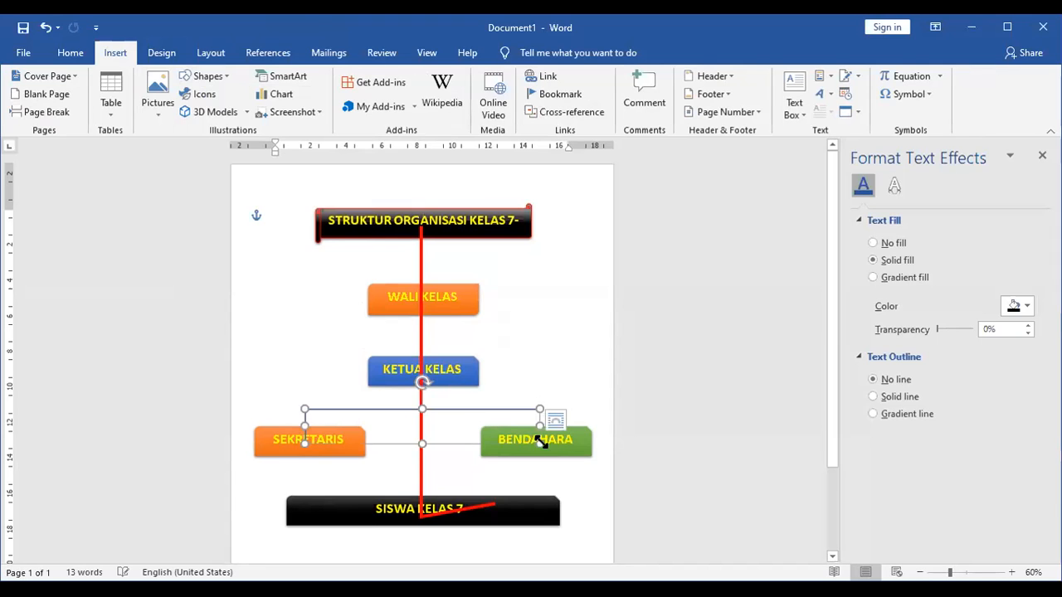
# Step: Give the bracket connector a red outline with 4½ pt weight, and deselect it
pyautogui.click(308, 98)
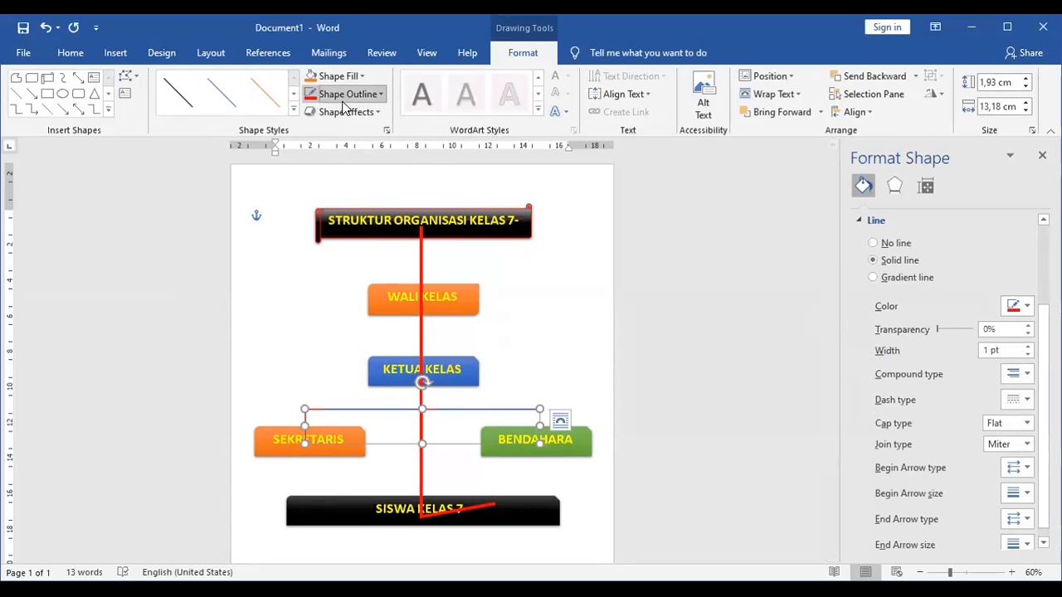
pyautogui.click(342, 106)
pyautogui.moveTo(343, 268)
pyautogui.click(509, 396)
pyautogui.click(633, 343)
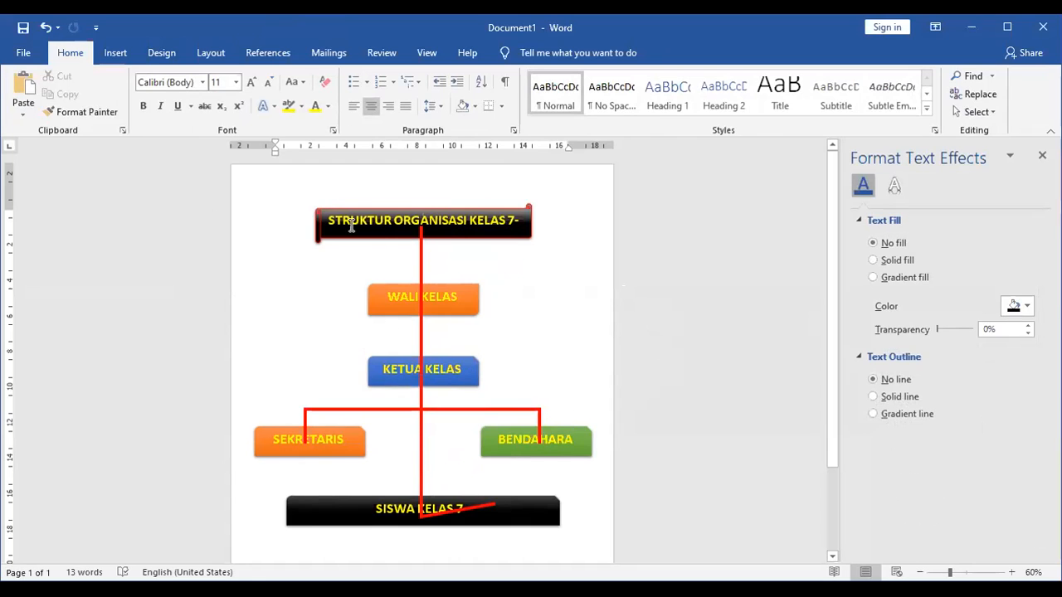
# Step: Bring the grouped chart boxes to the front so they cover the red connector lines, and deselect the group
pyautogui.click(479, 506)
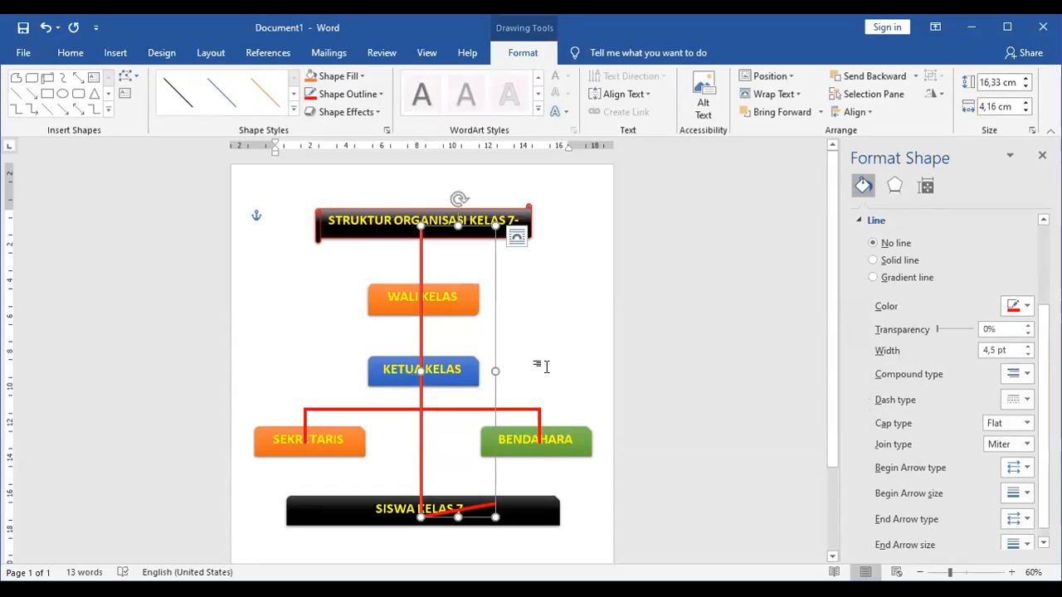
pyautogui.click(628, 348)
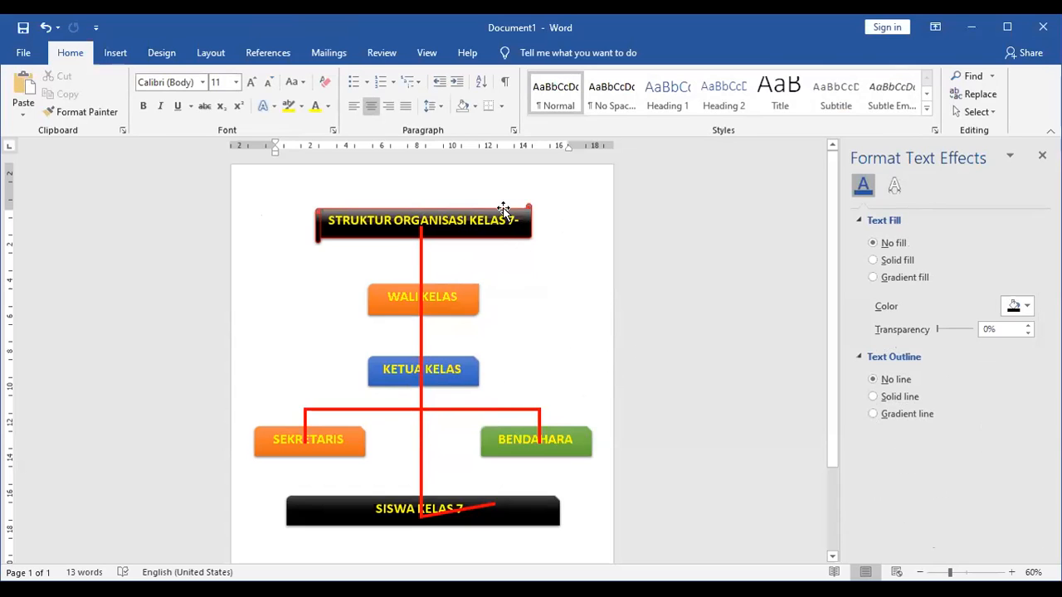
pyautogui.click(526, 216)
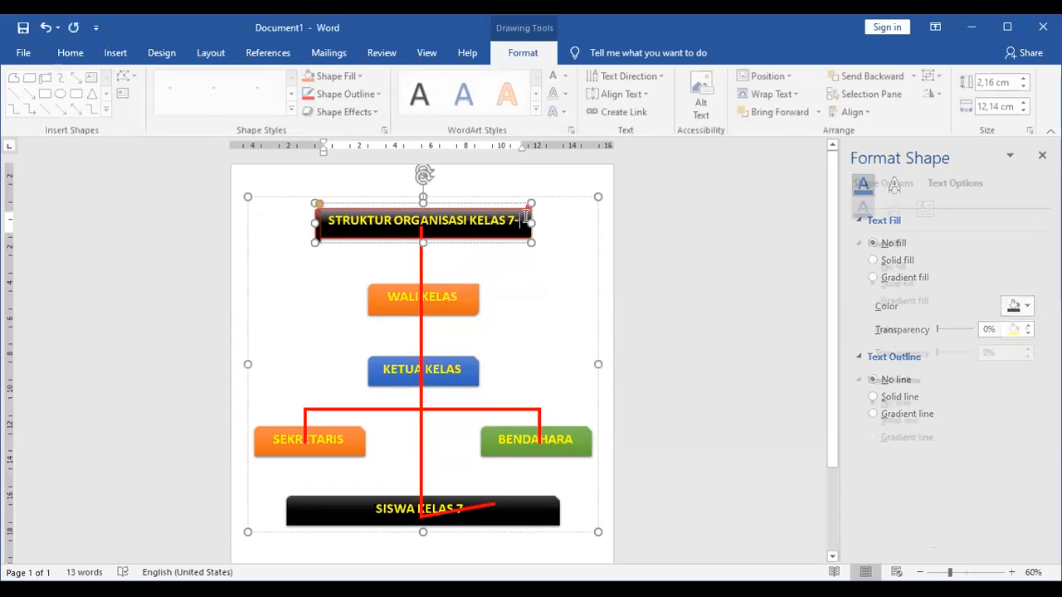
pyautogui.click(563, 257)
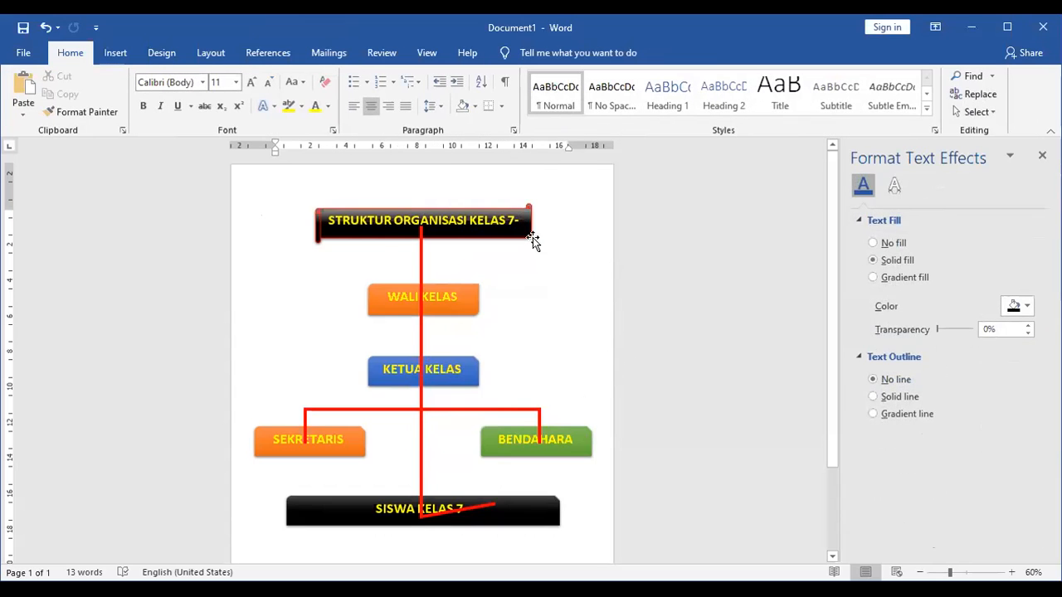
pyautogui.click(527, 236)
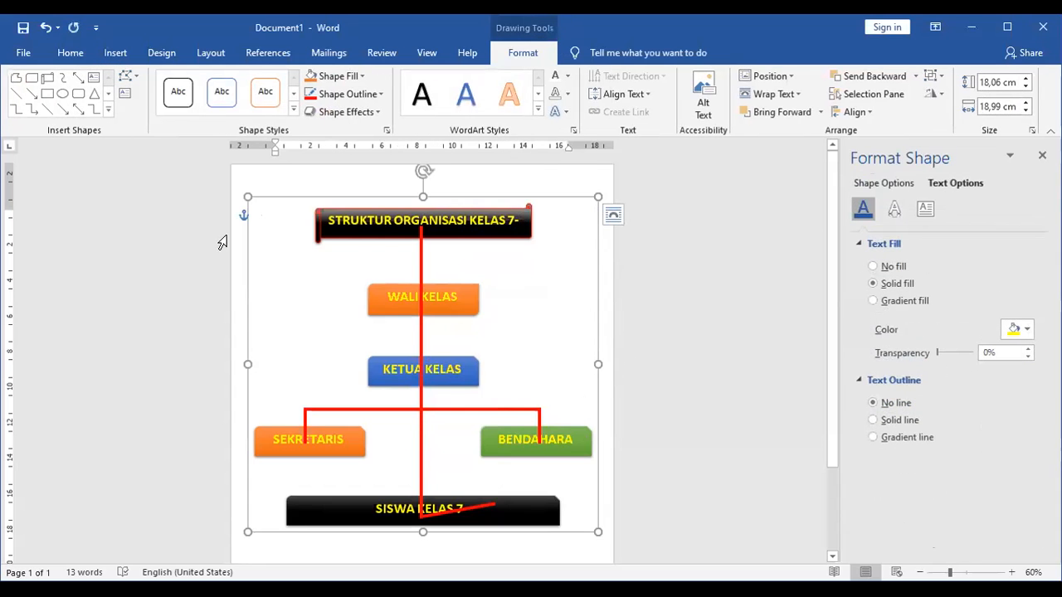
pyautogui.click(821, 112)
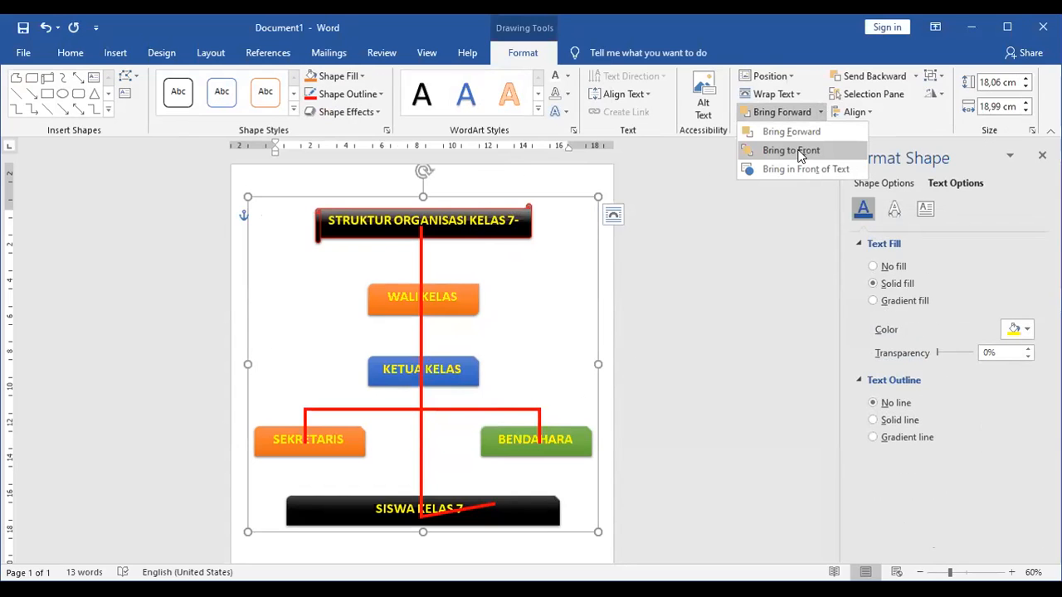
pyautogui.click(799, 152)
pyautogui.click(639, 319)
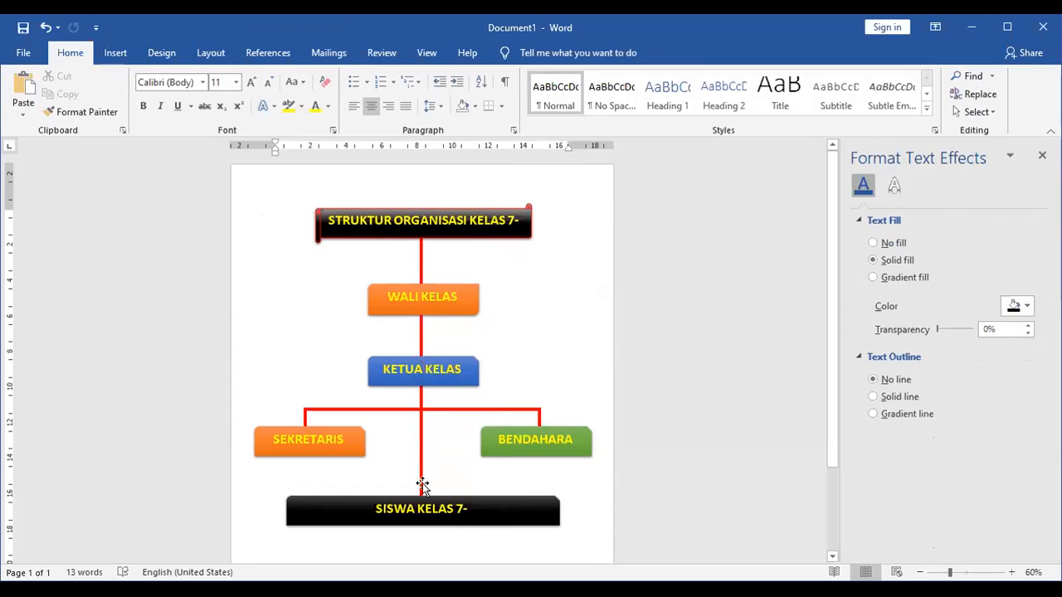
pyautogui.click(421, 487)
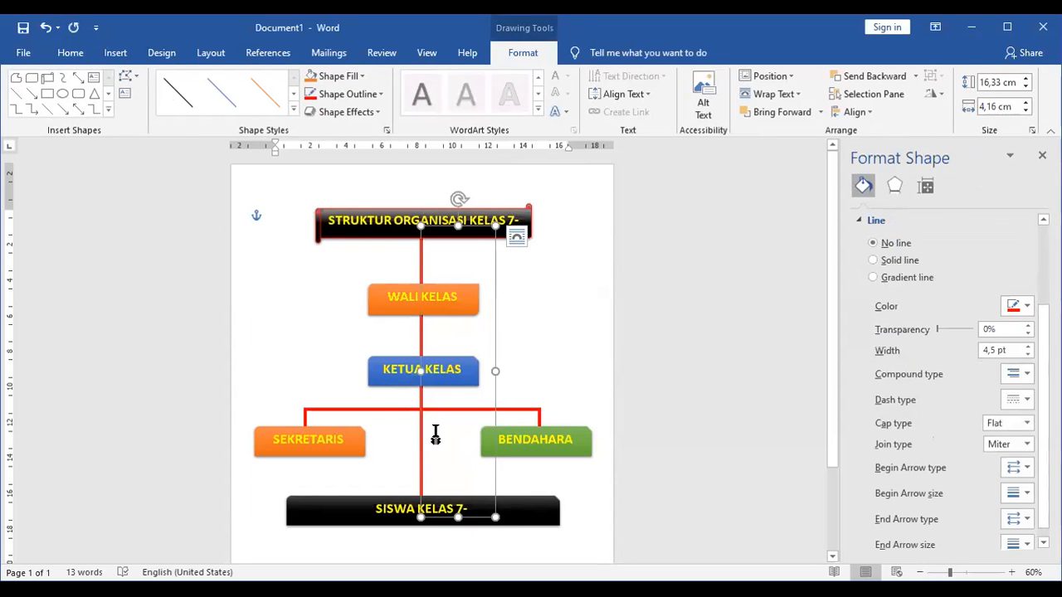
pyautogui.click(392, 409)
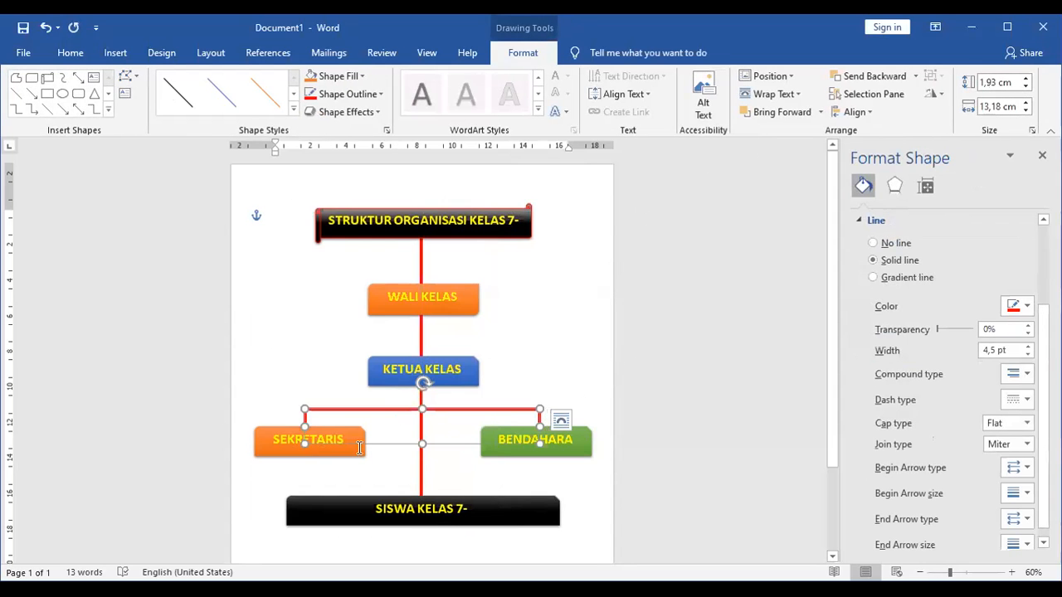
pyautogui.click(622, 448)
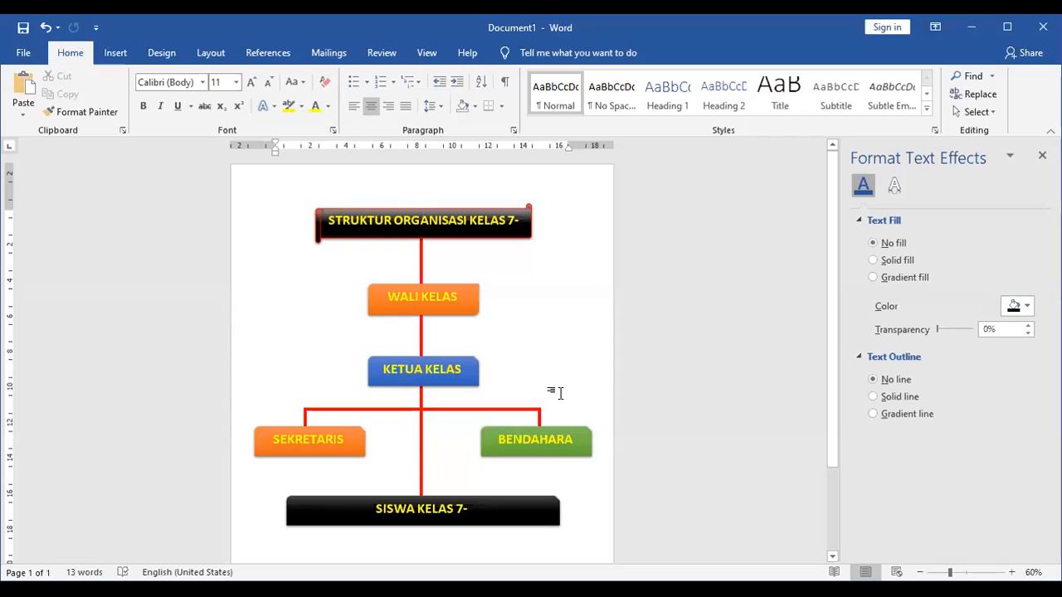